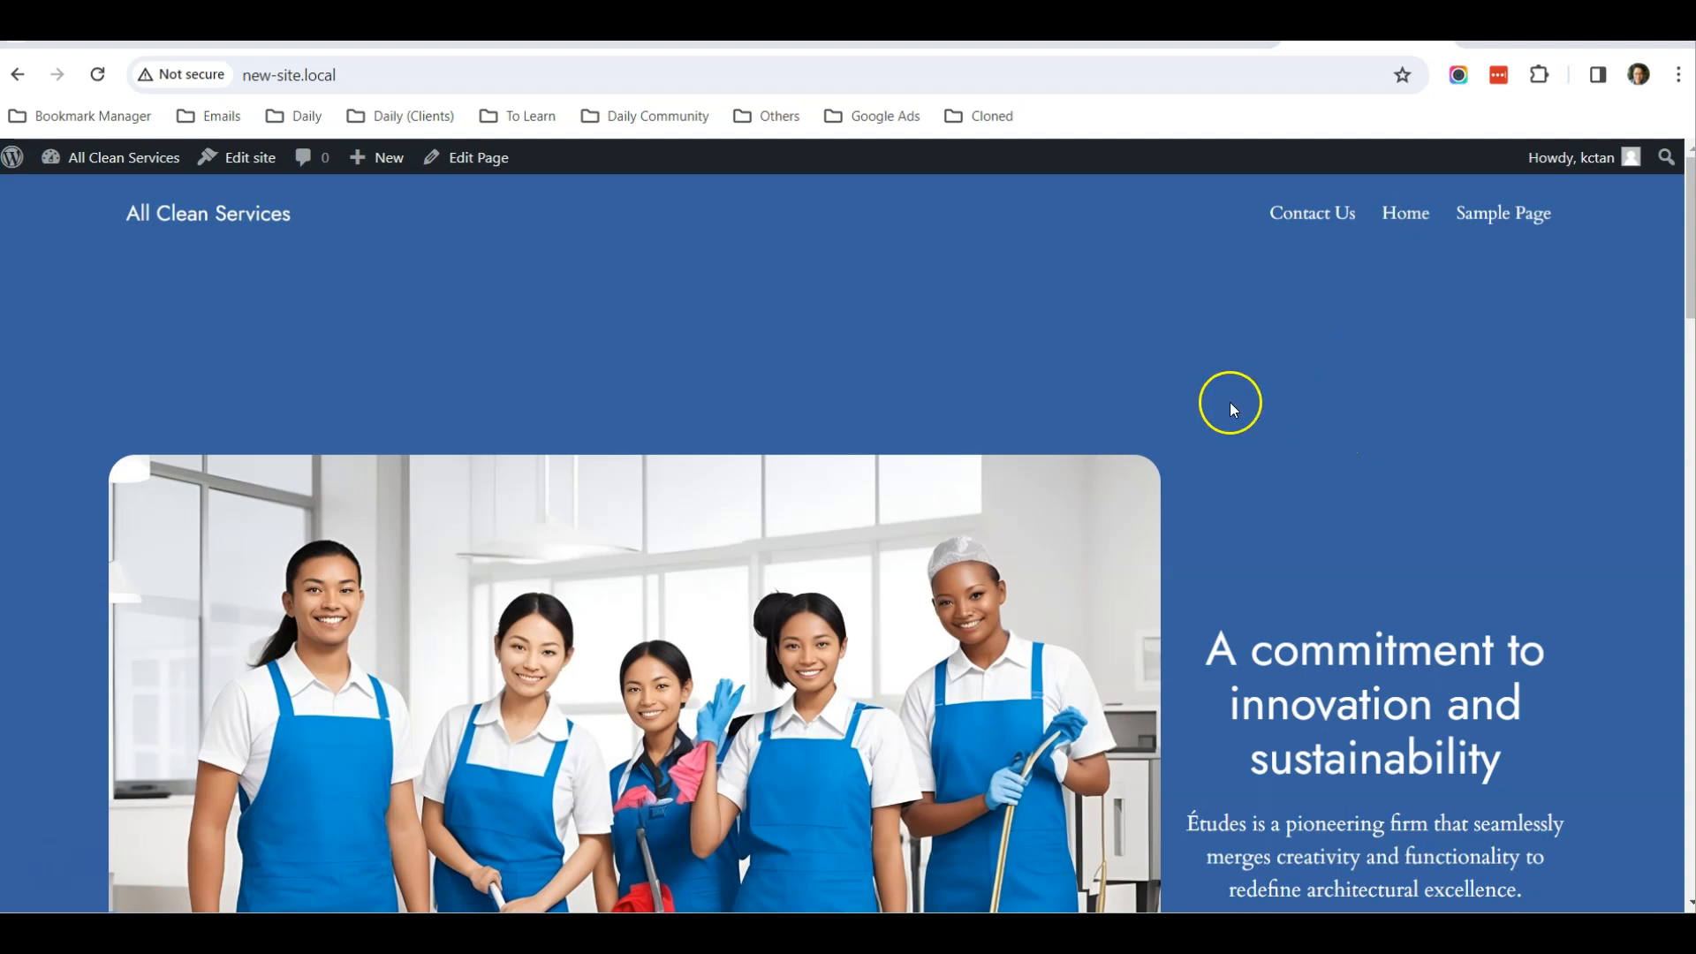
Review the live home page and the Contact Us page's form and map, and return to the home page
scroll(1234, 409, "down", 15)
scroll(1210, 456, "up", 5)
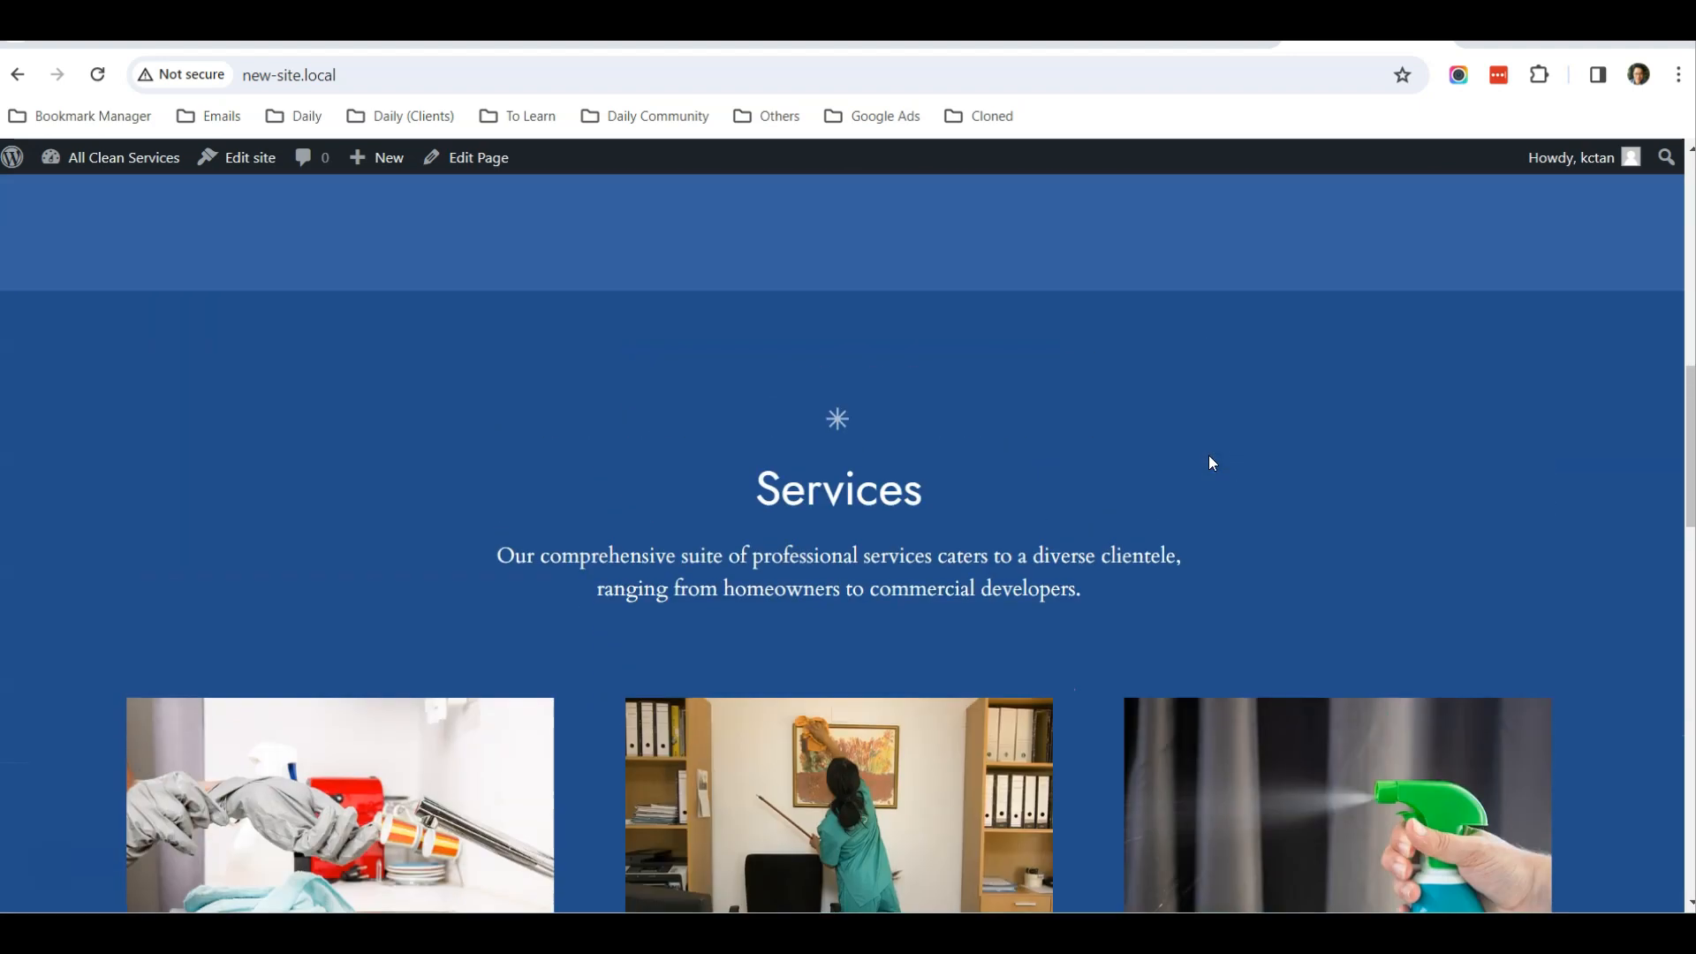
scroll(1209, 455, "up", 10)
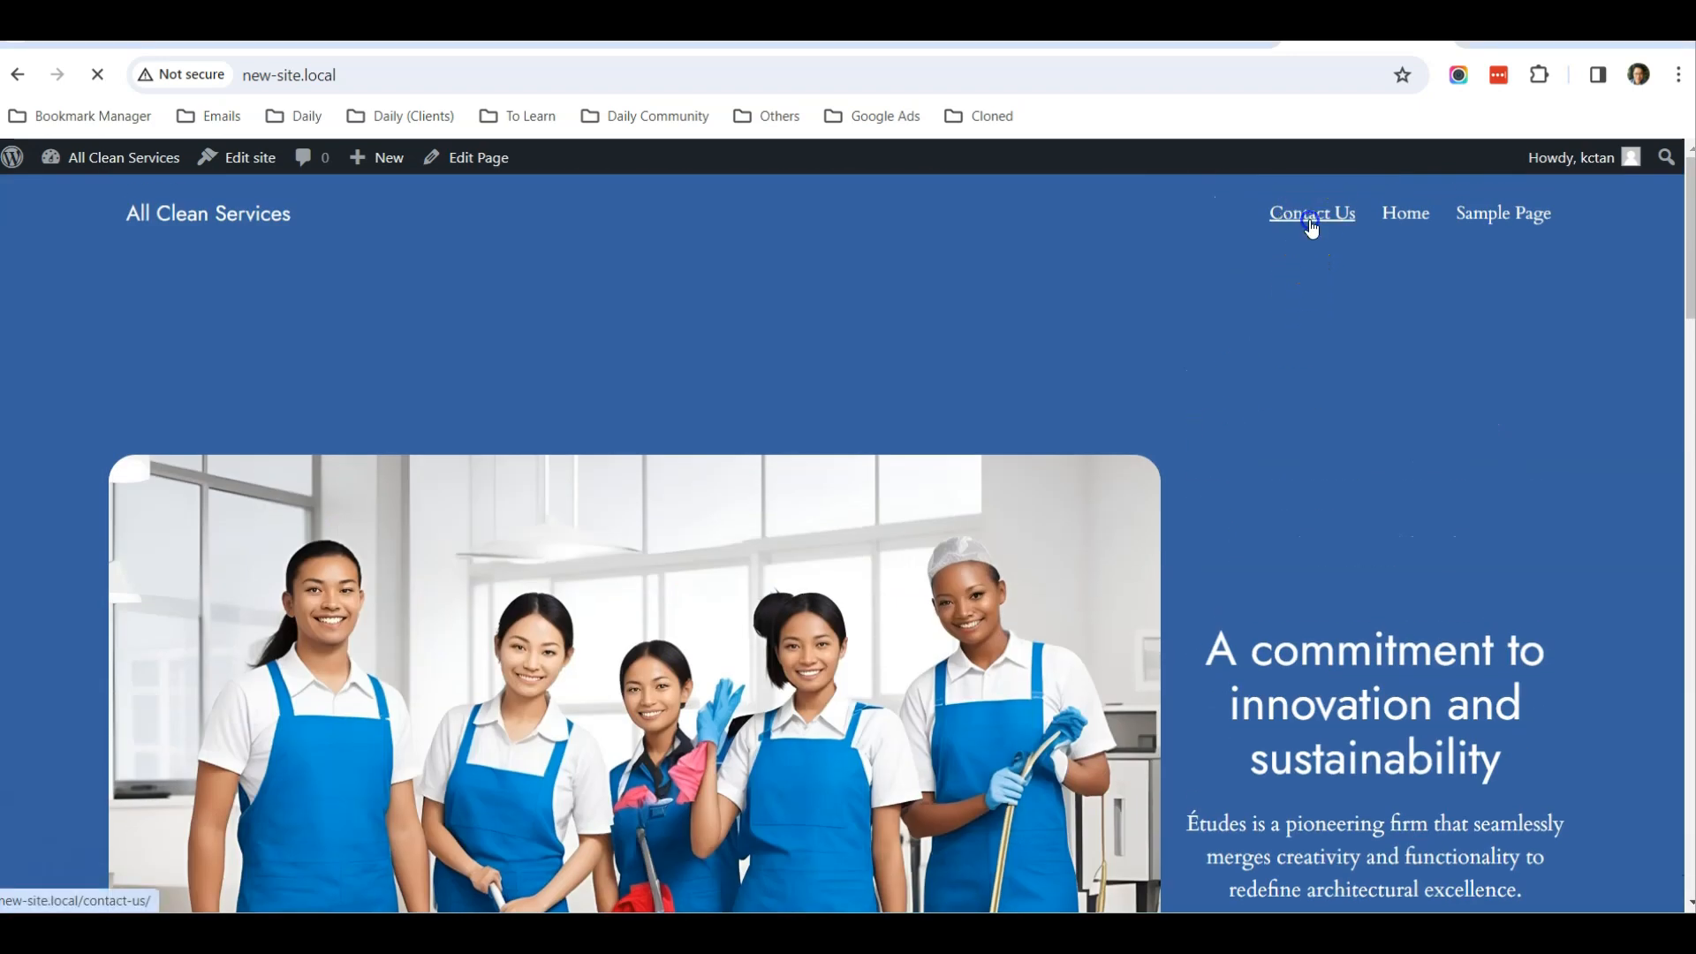
left_click(1310, 221)
scroll(861, 446, "down", 10)
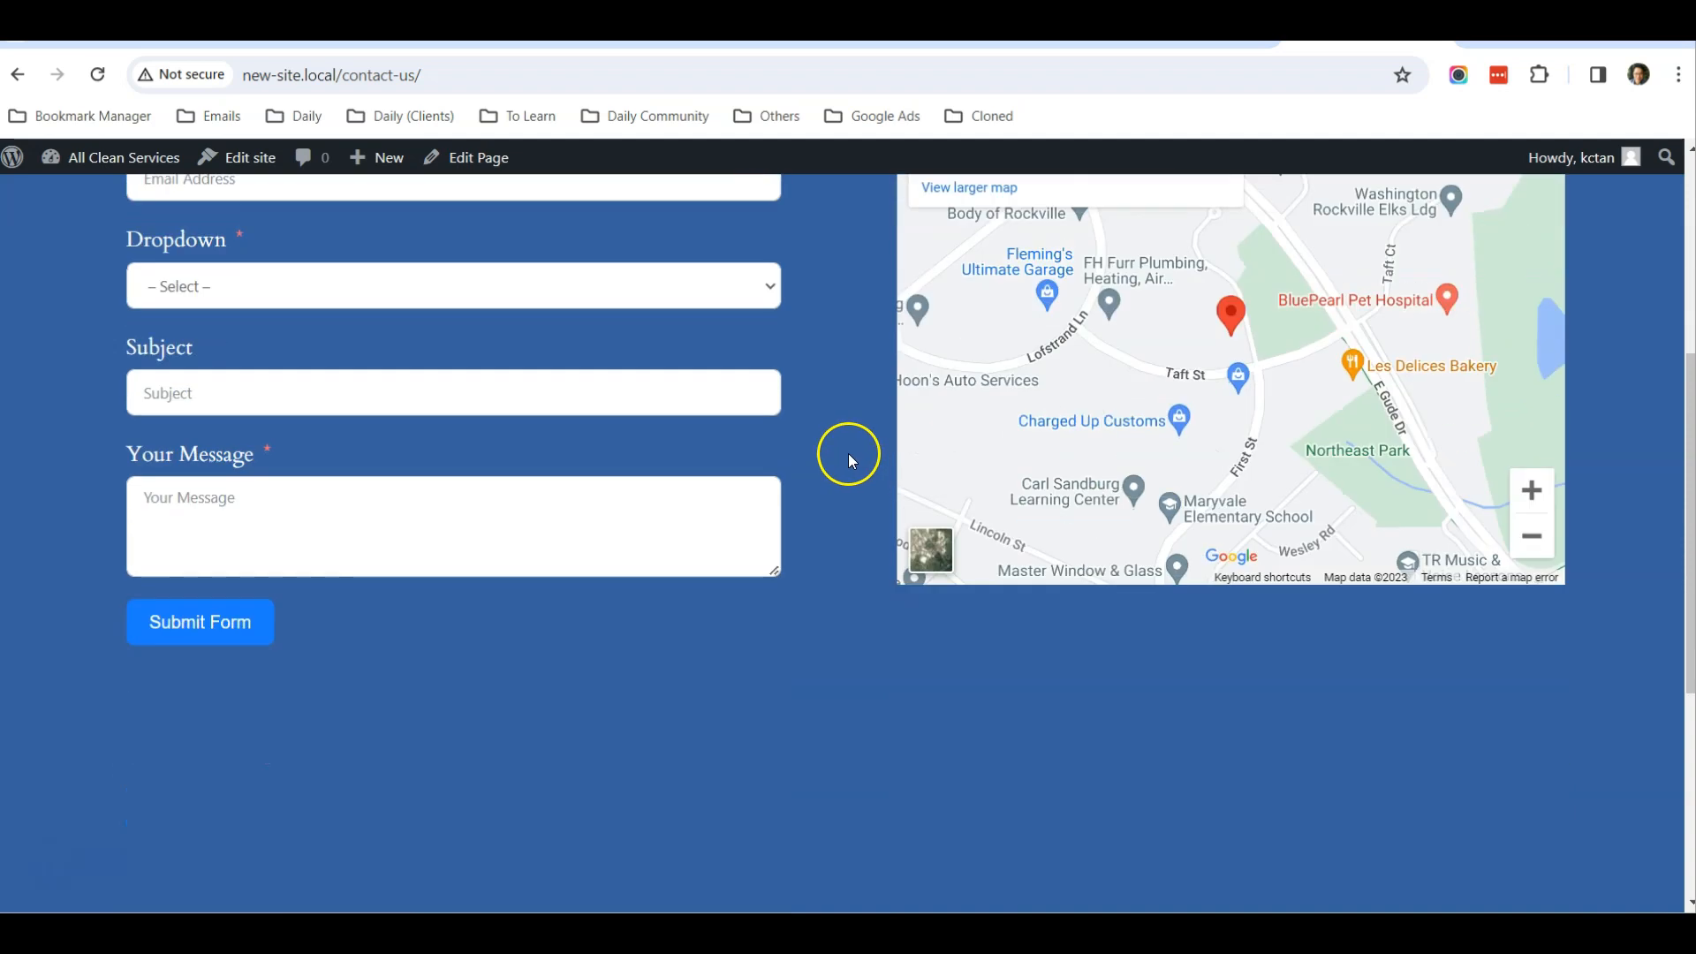
scroll(846, 454, "up", 10)
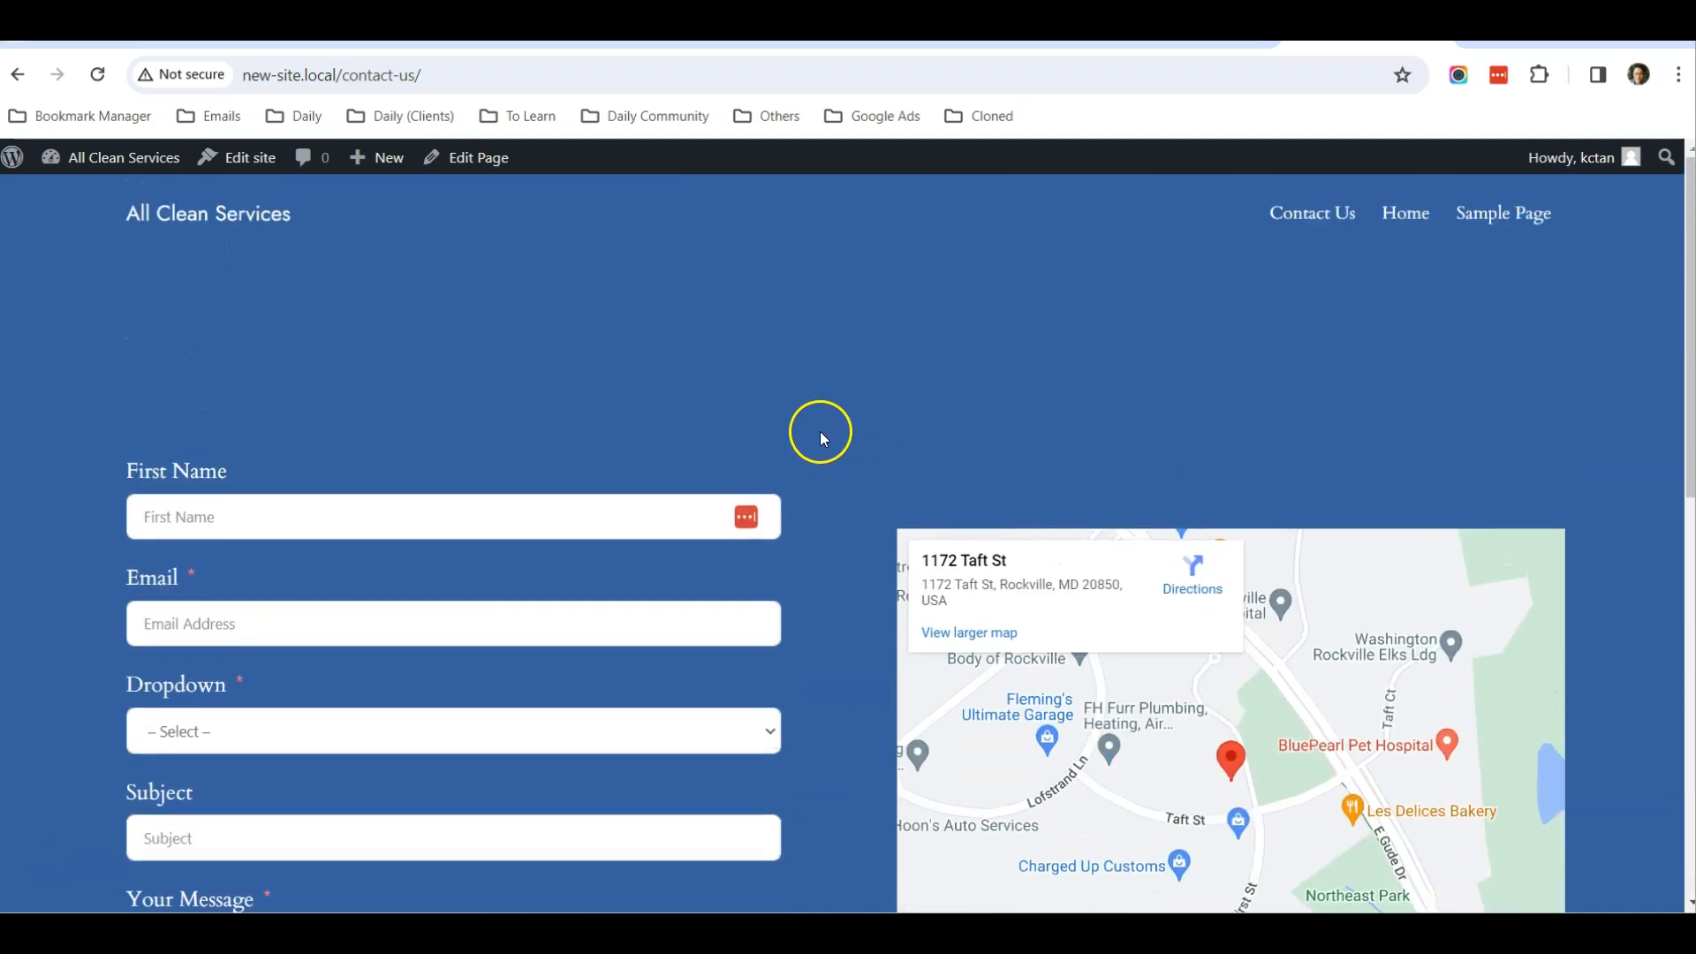
left_click(231, 220)
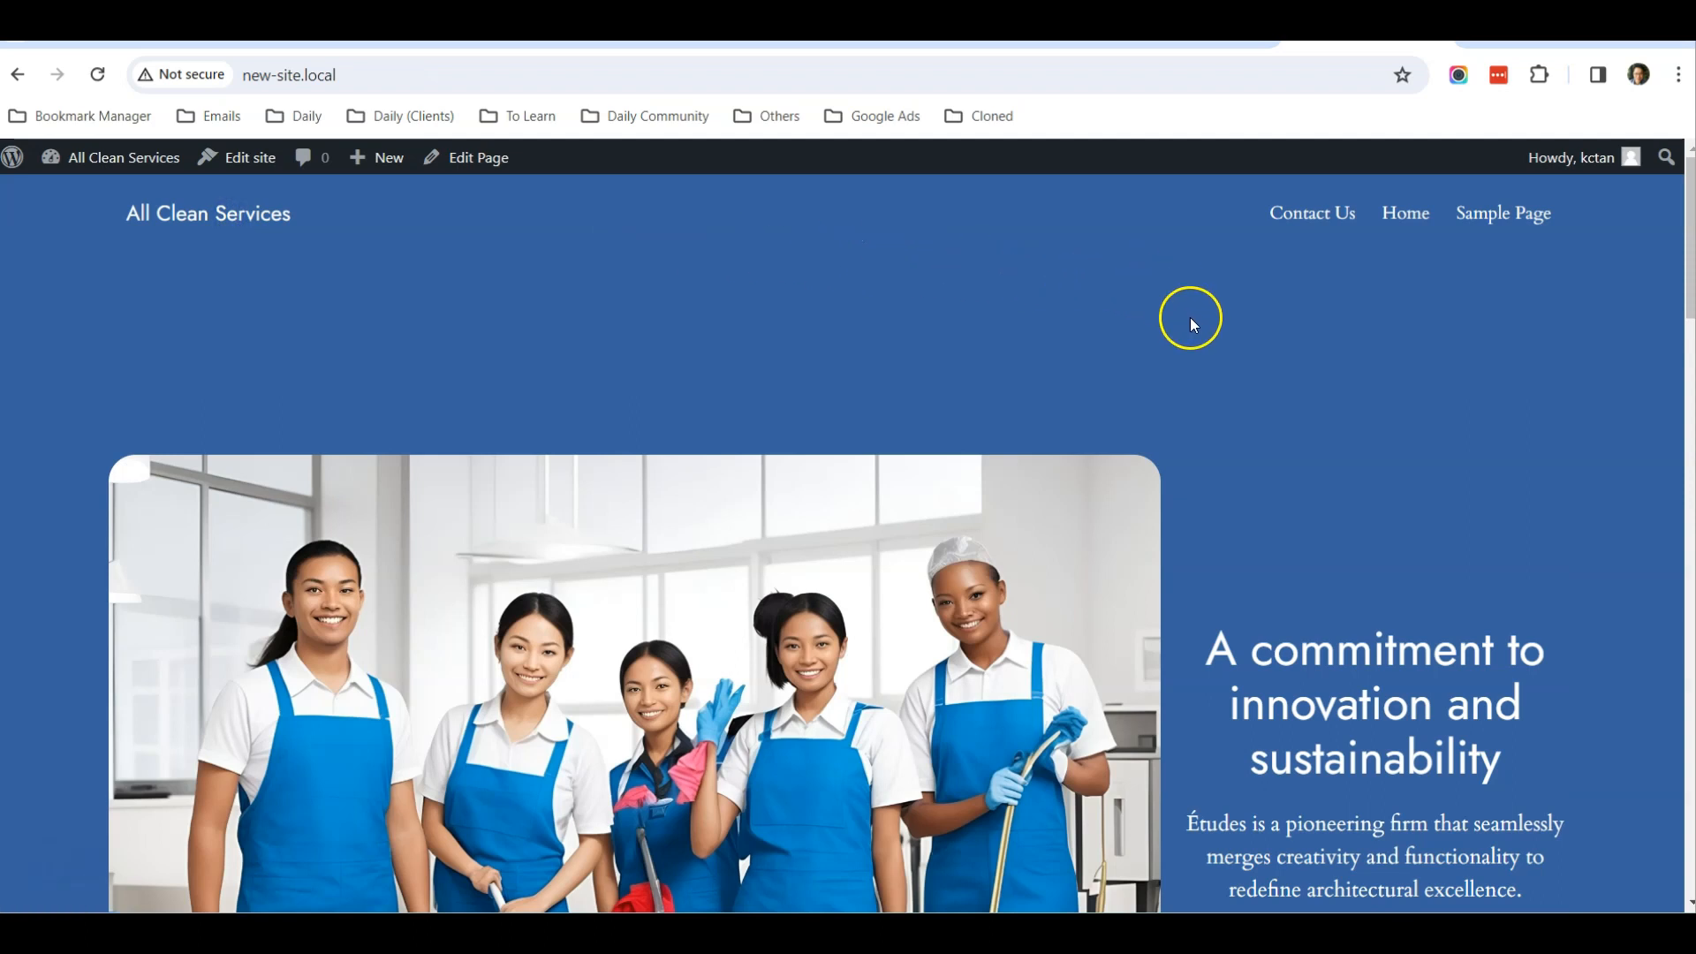
In the WordPress admin, create a new page without a starter pattern, title it "About Us" and publish it
left_click(1188, 27)
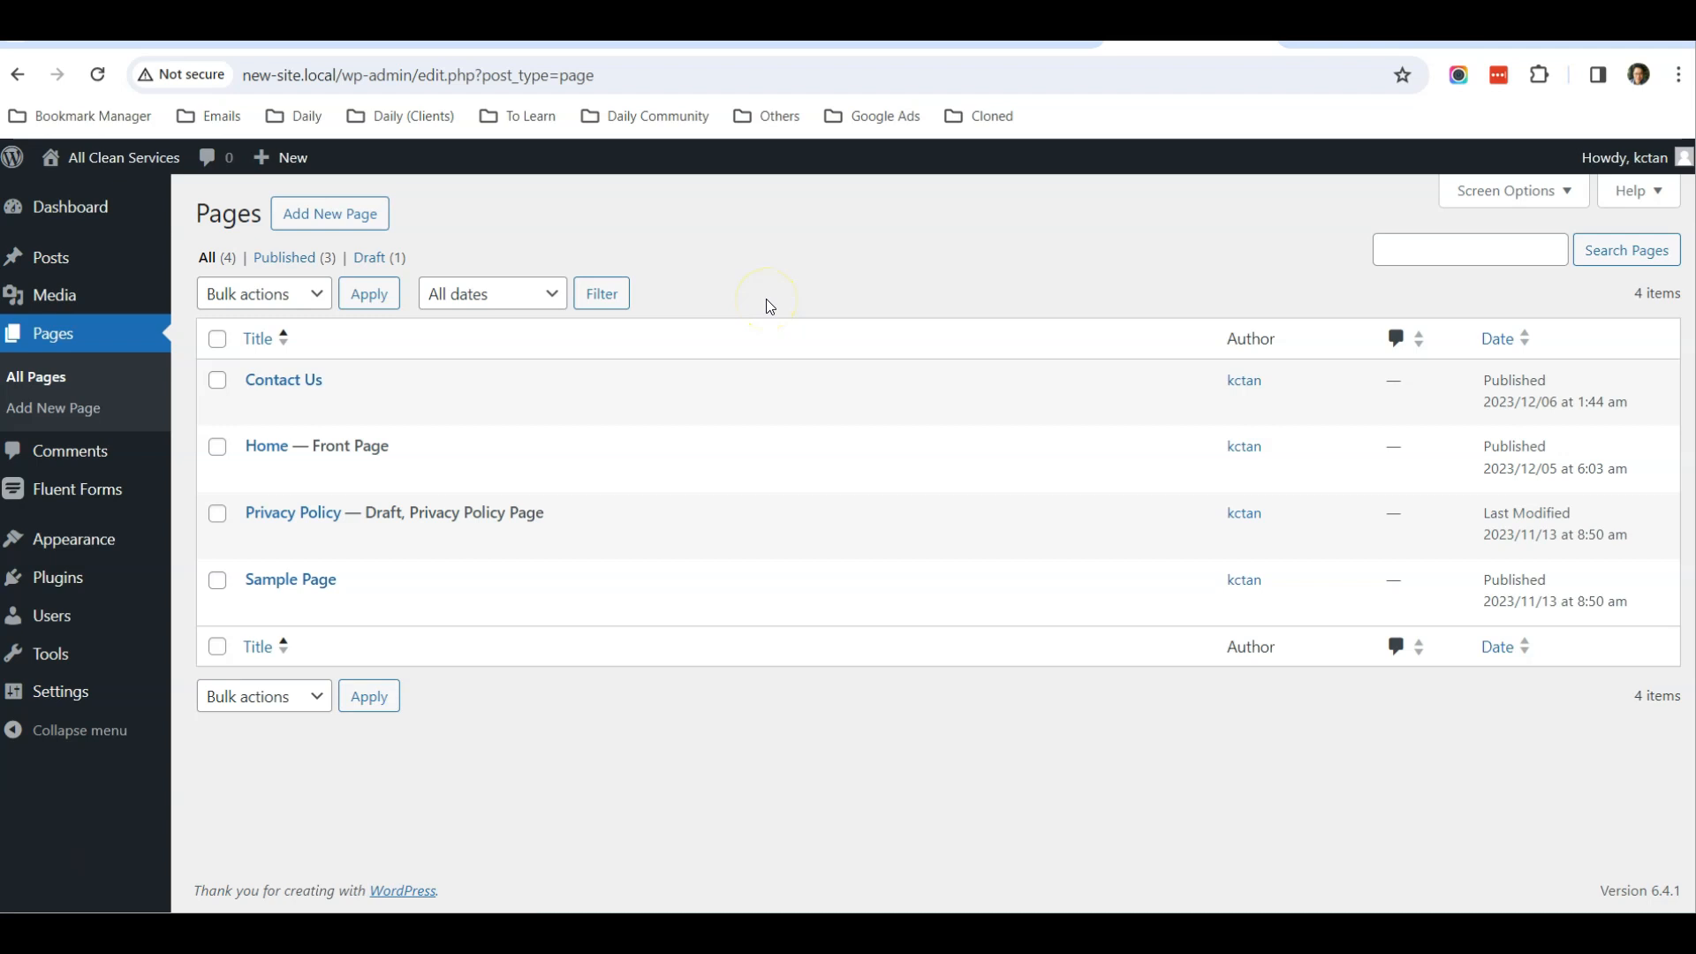
left_click(295, 219)
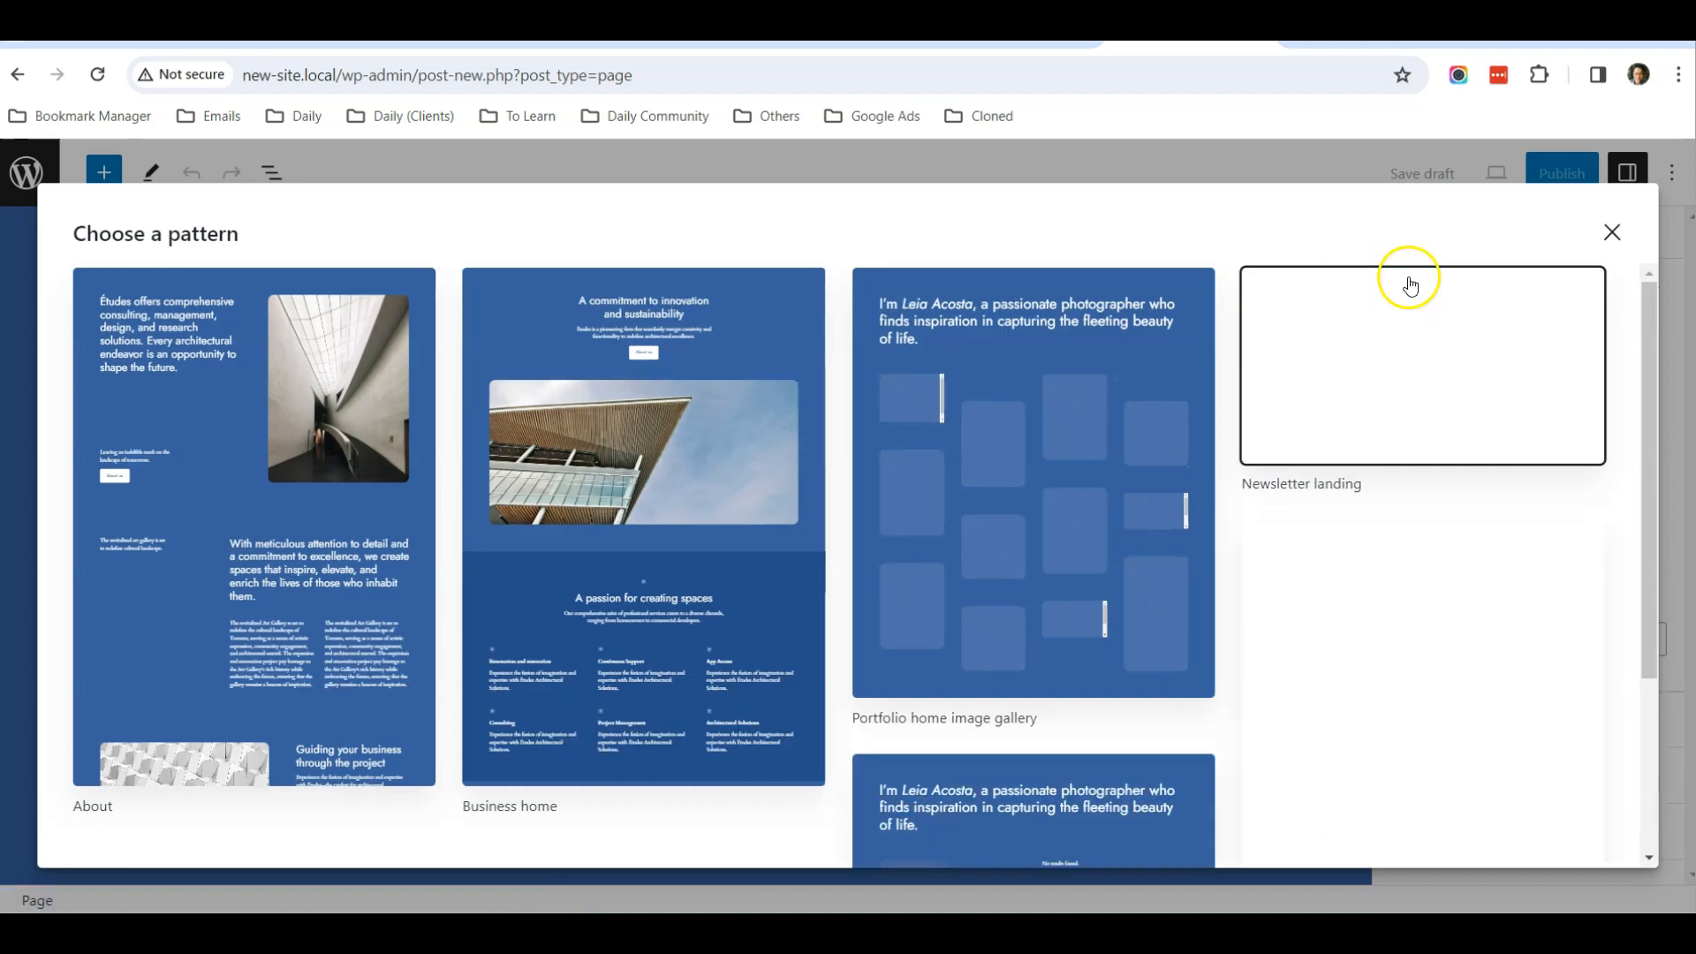
left_click(1612, 235)
type("A")
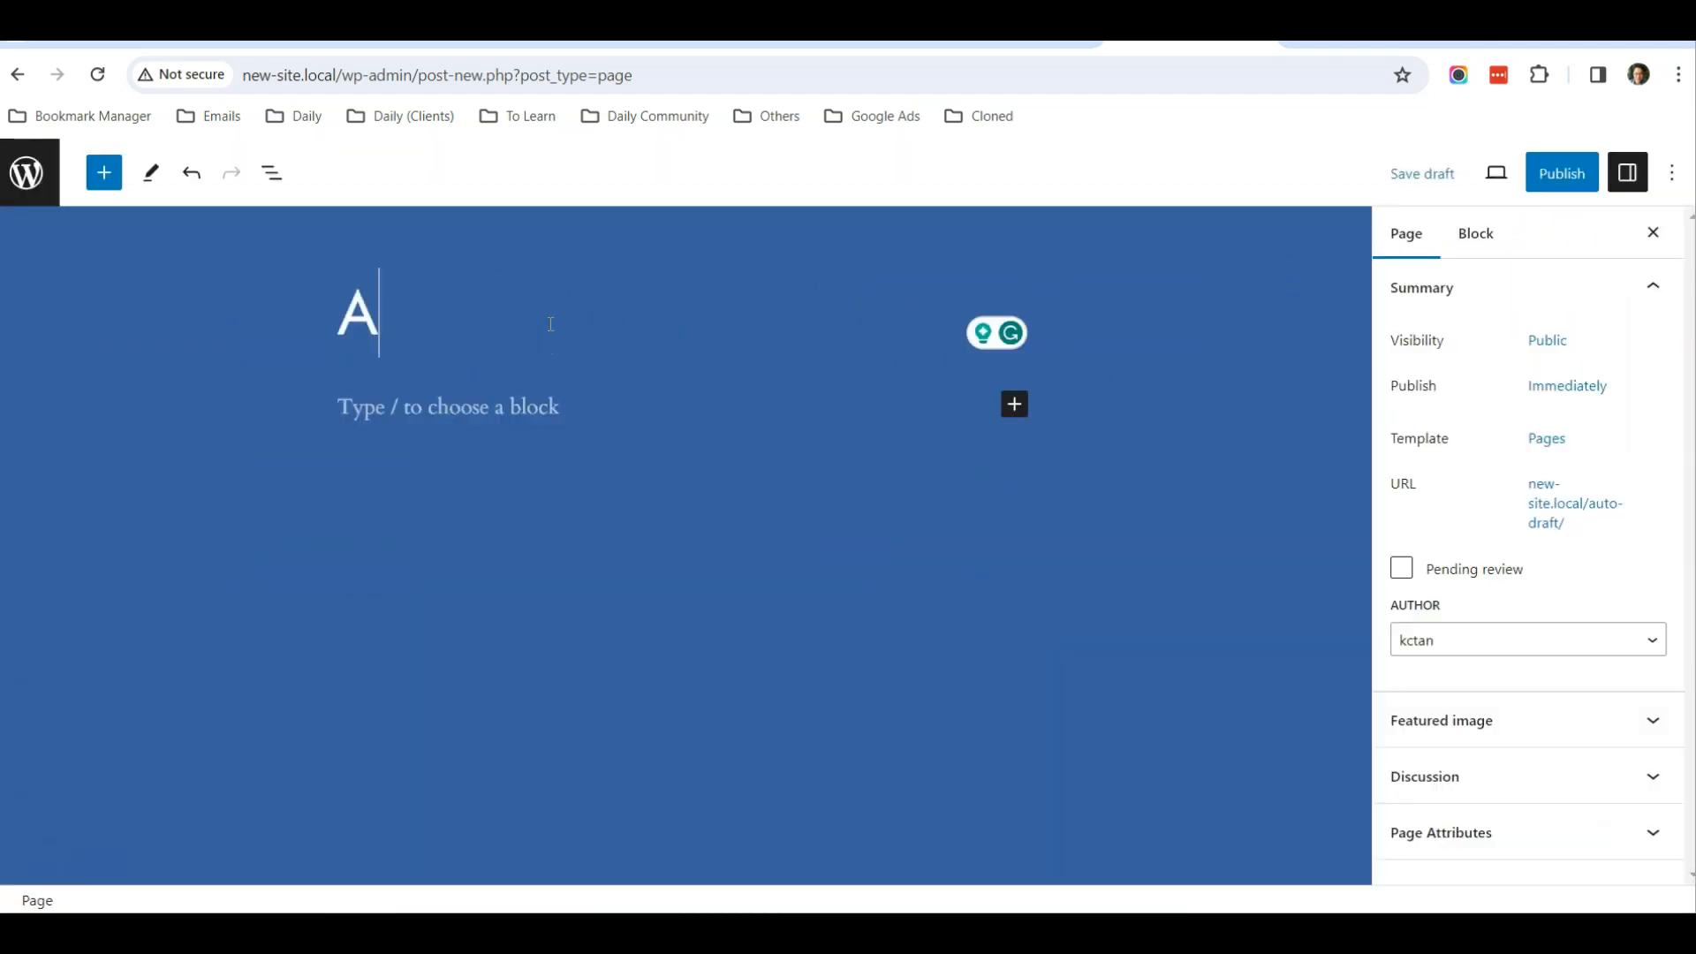
type("bout Us")
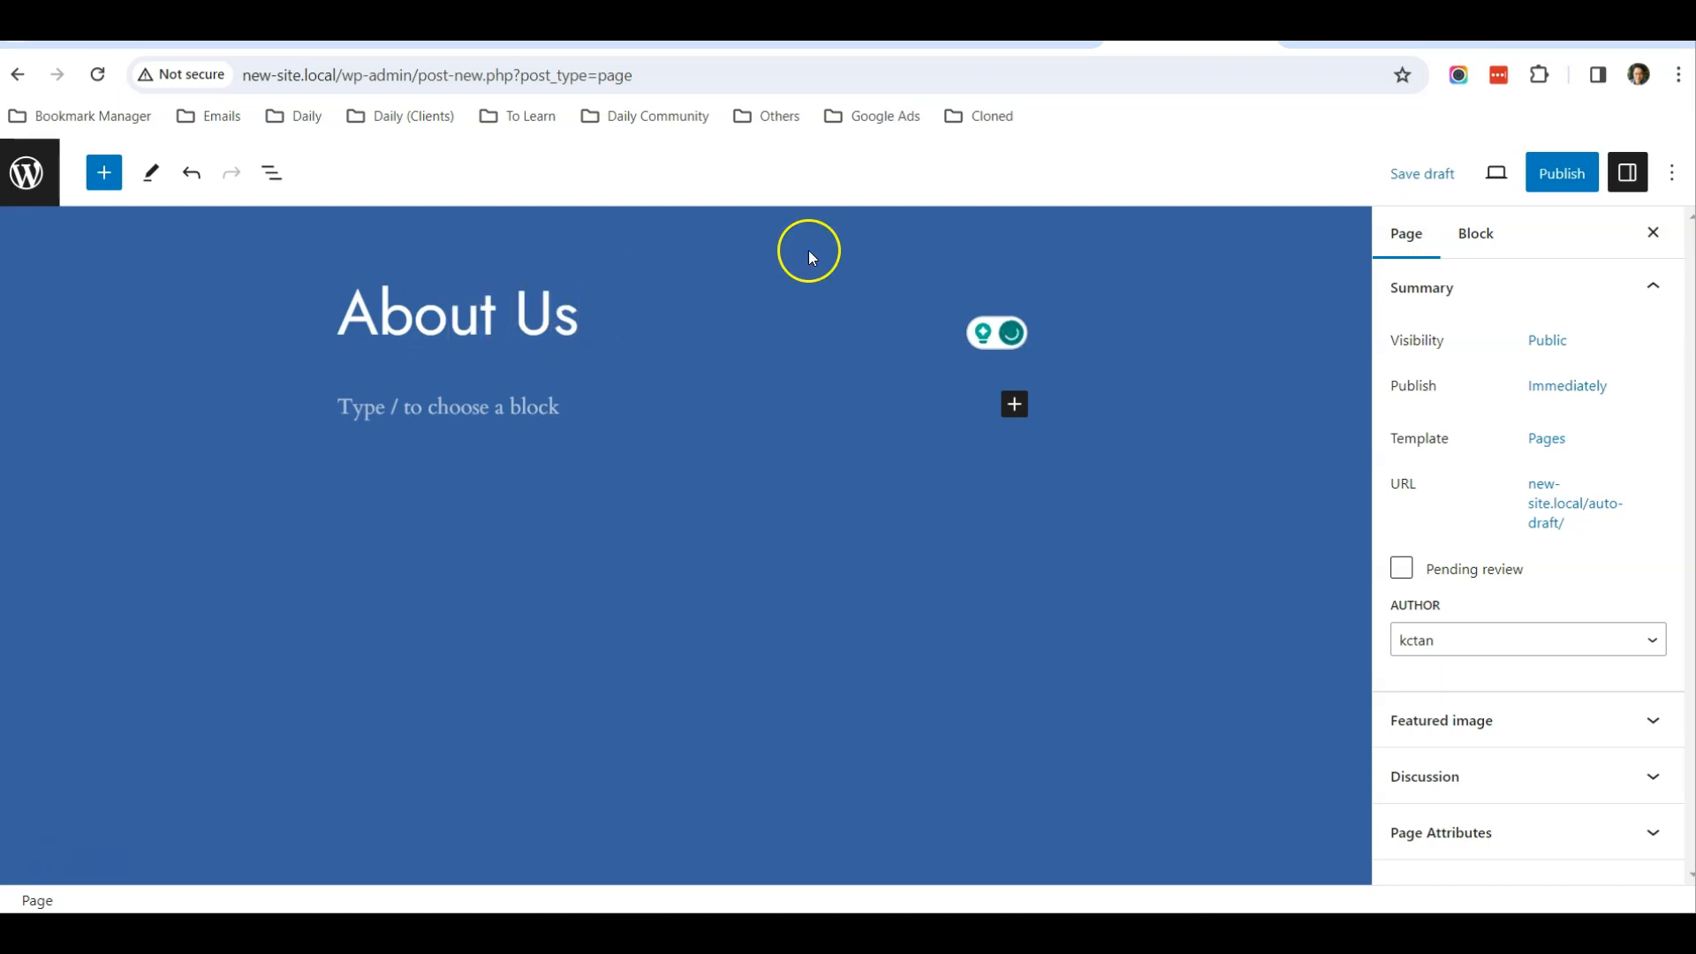
left_click(1557, 173)
left_click(1506, 176)
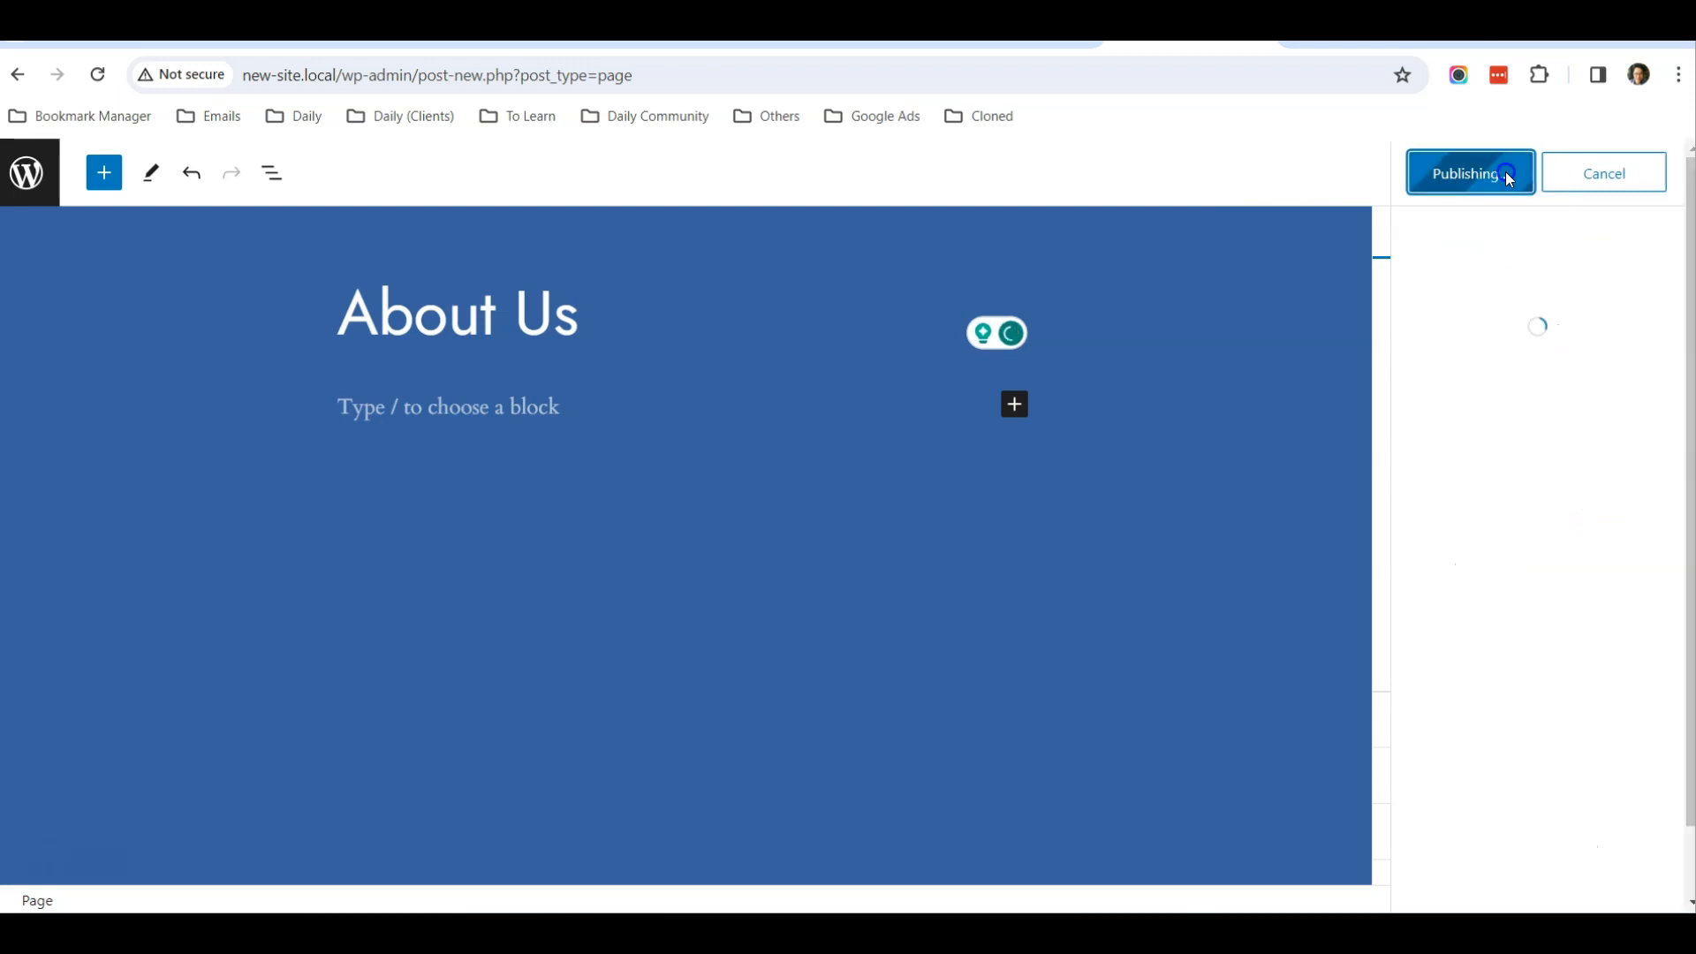
Insert the "About" pattern from the Pages pattern category into the About Us page
left_click(103, 188)
left_click(151, 317)
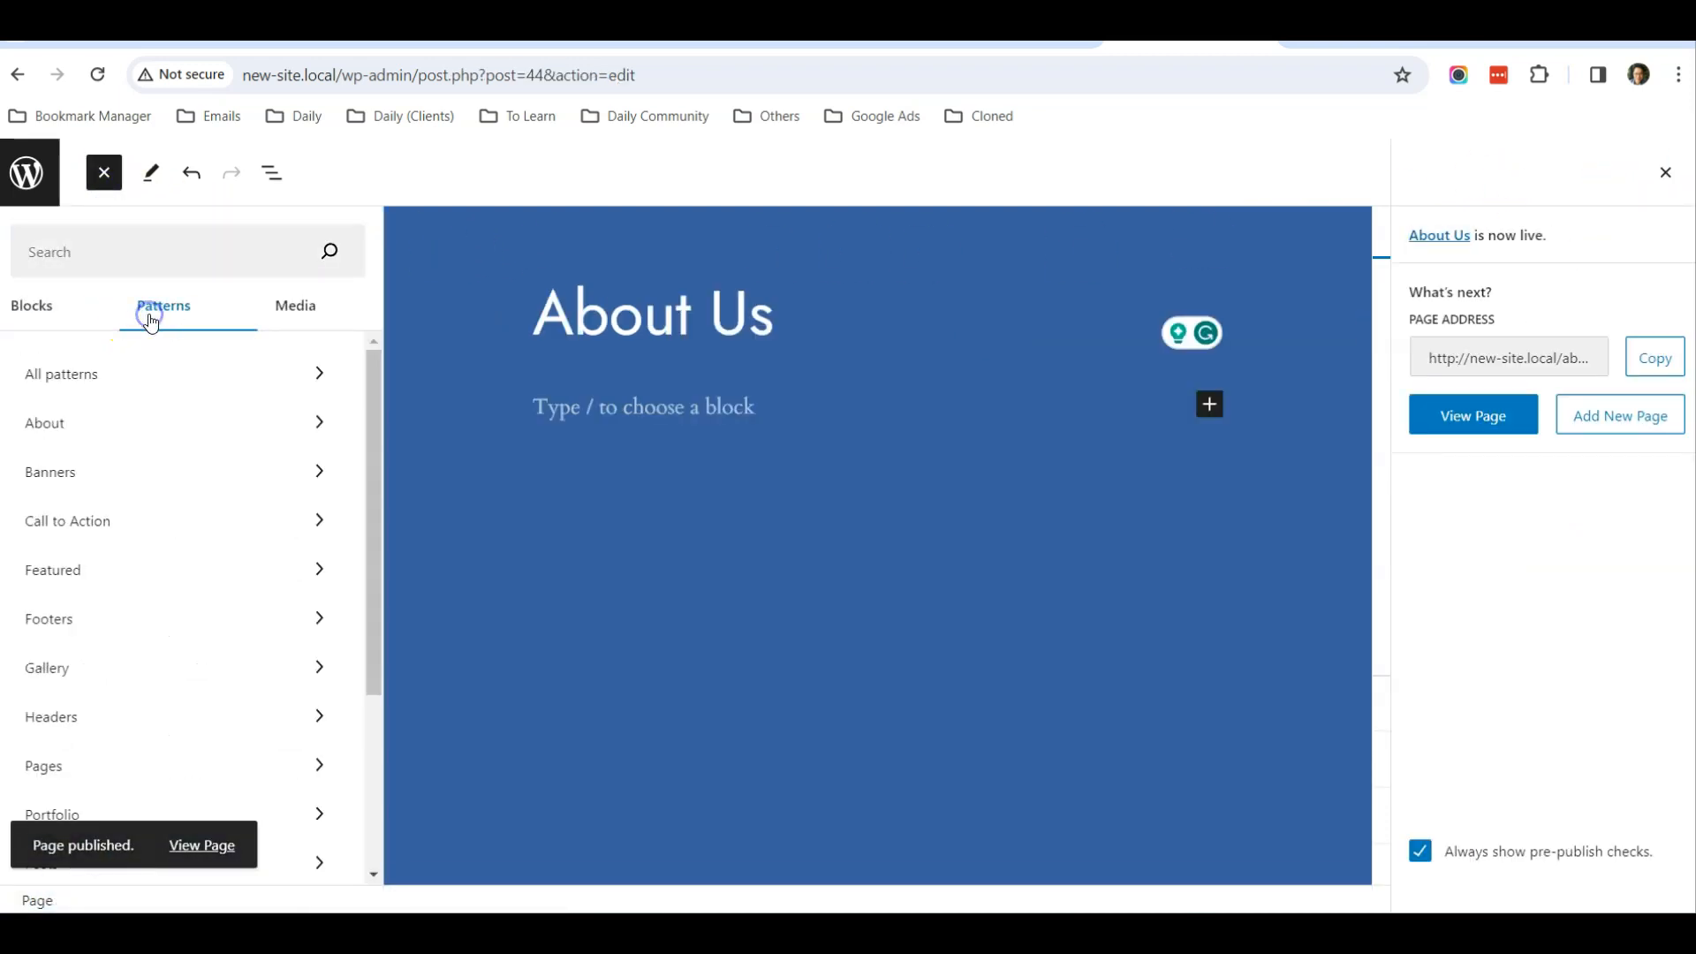
scroll(136, 454, "down", 1)
left_click(78, 658)
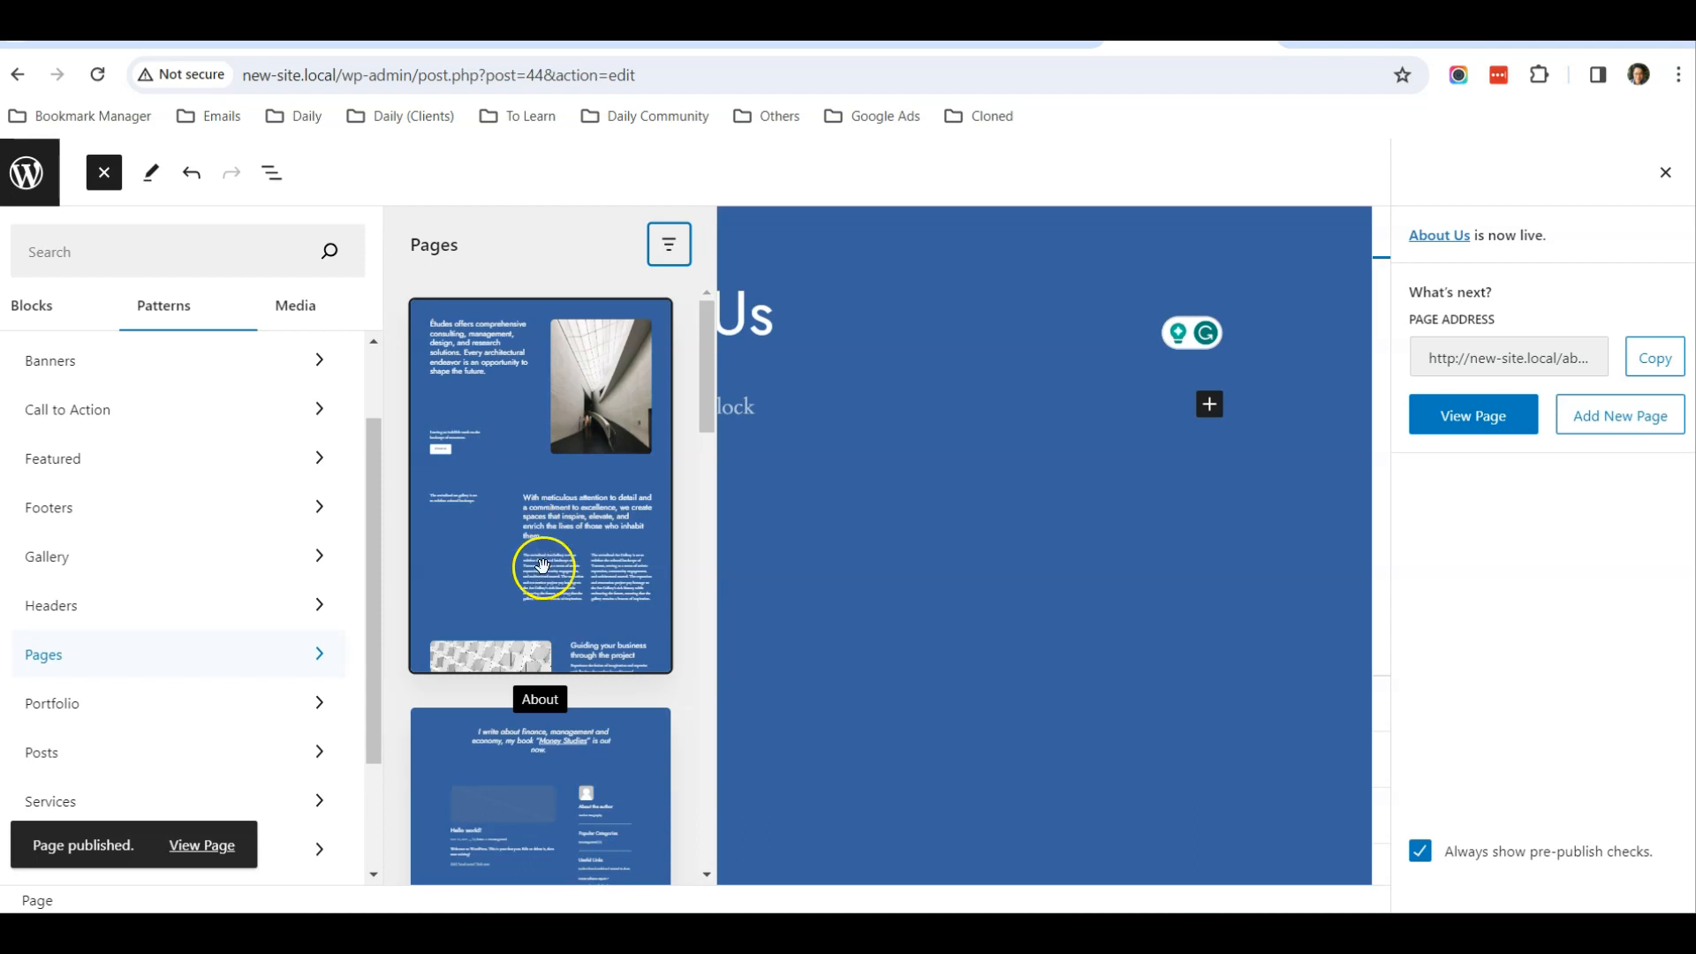
left_click(530, 515)
Examine the sections of the inserted About pattern, including its intro, text columns, team members and app promotion
scroll(679, 479, "down", 5)
scroll(600, 510, "down", 15)
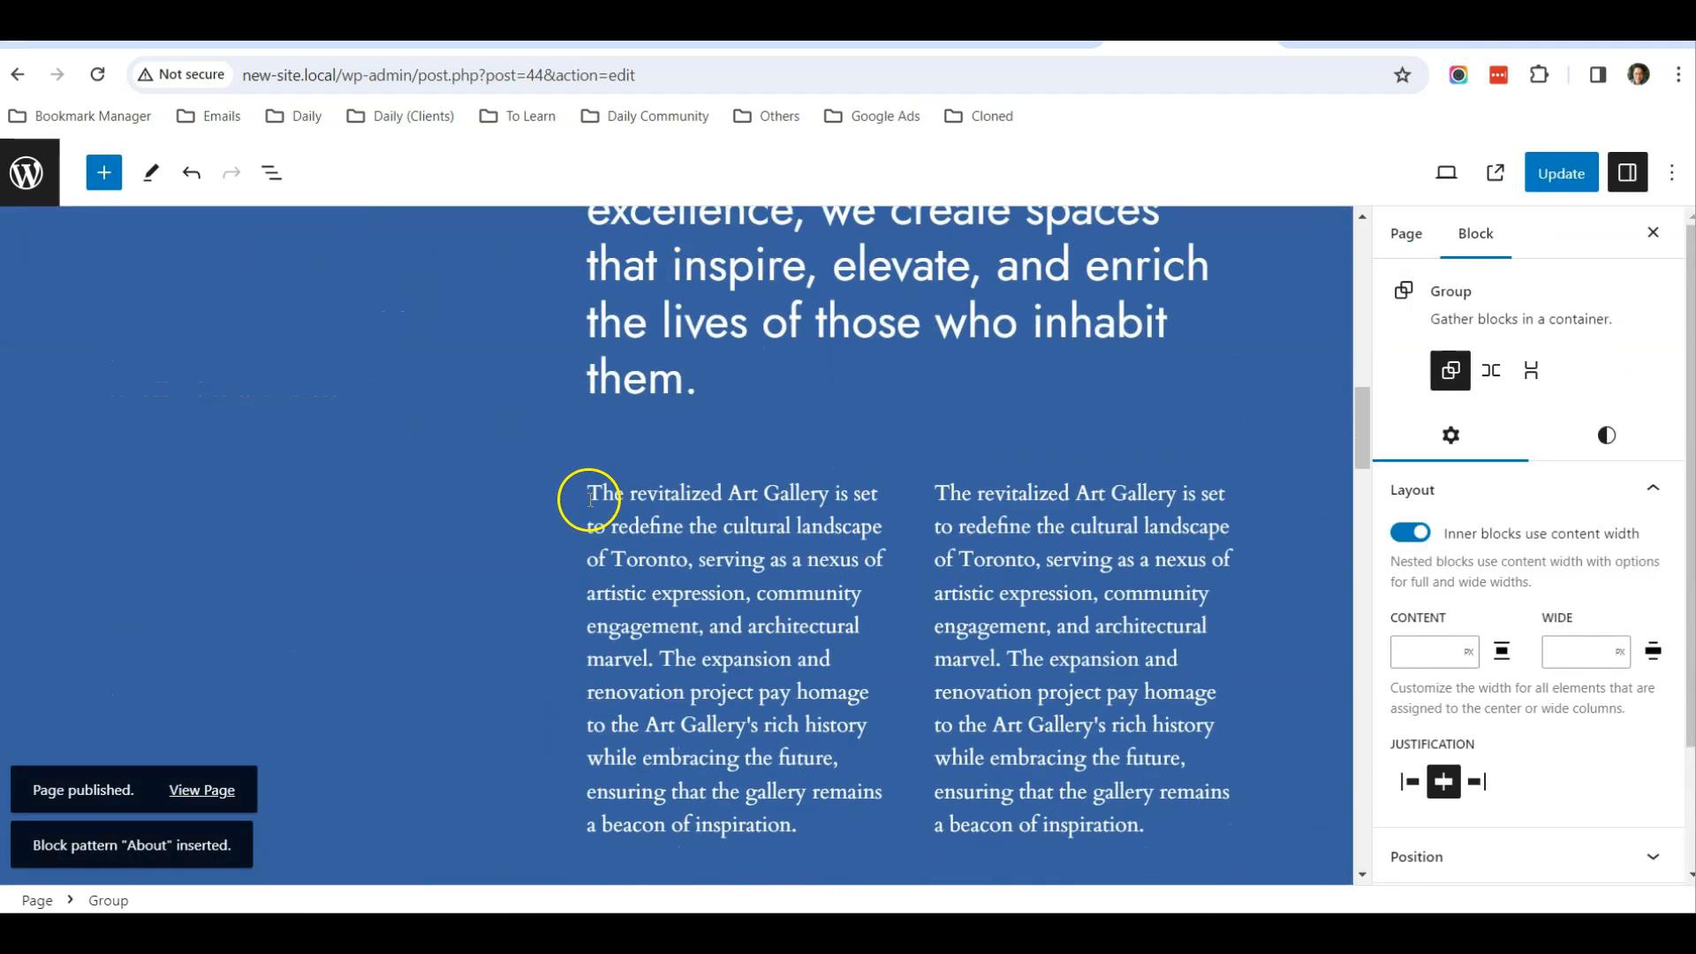
scroll(585, 501, "down", 15)
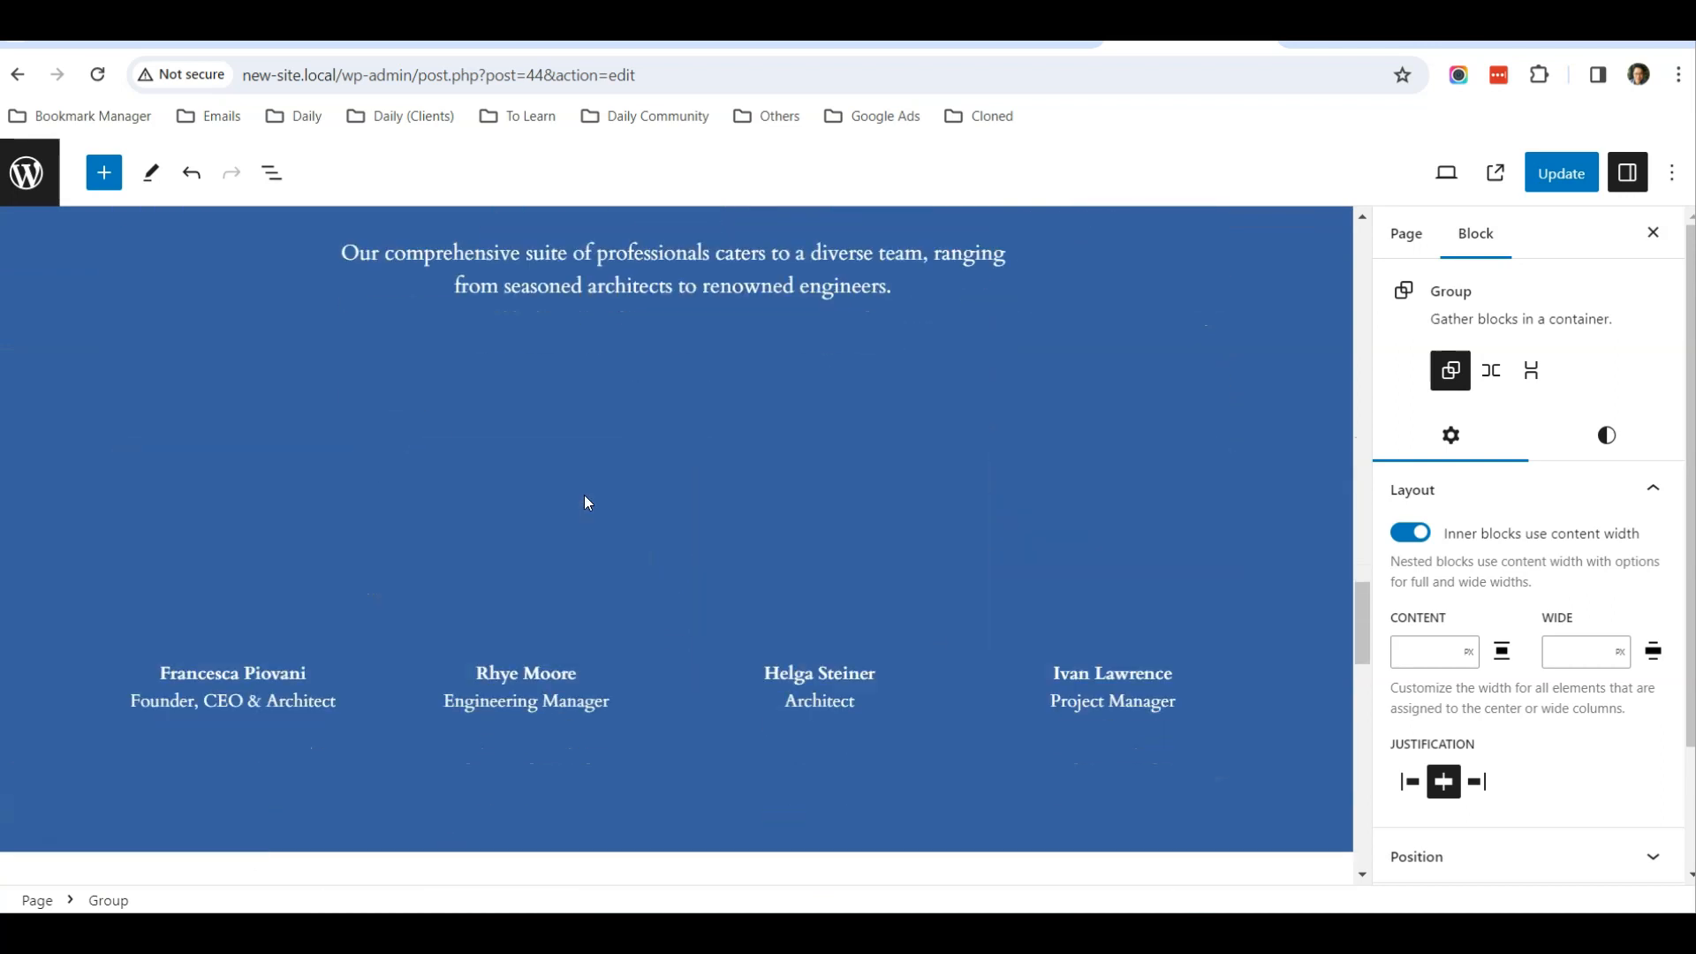
scroll(585, 495, "down", 15)
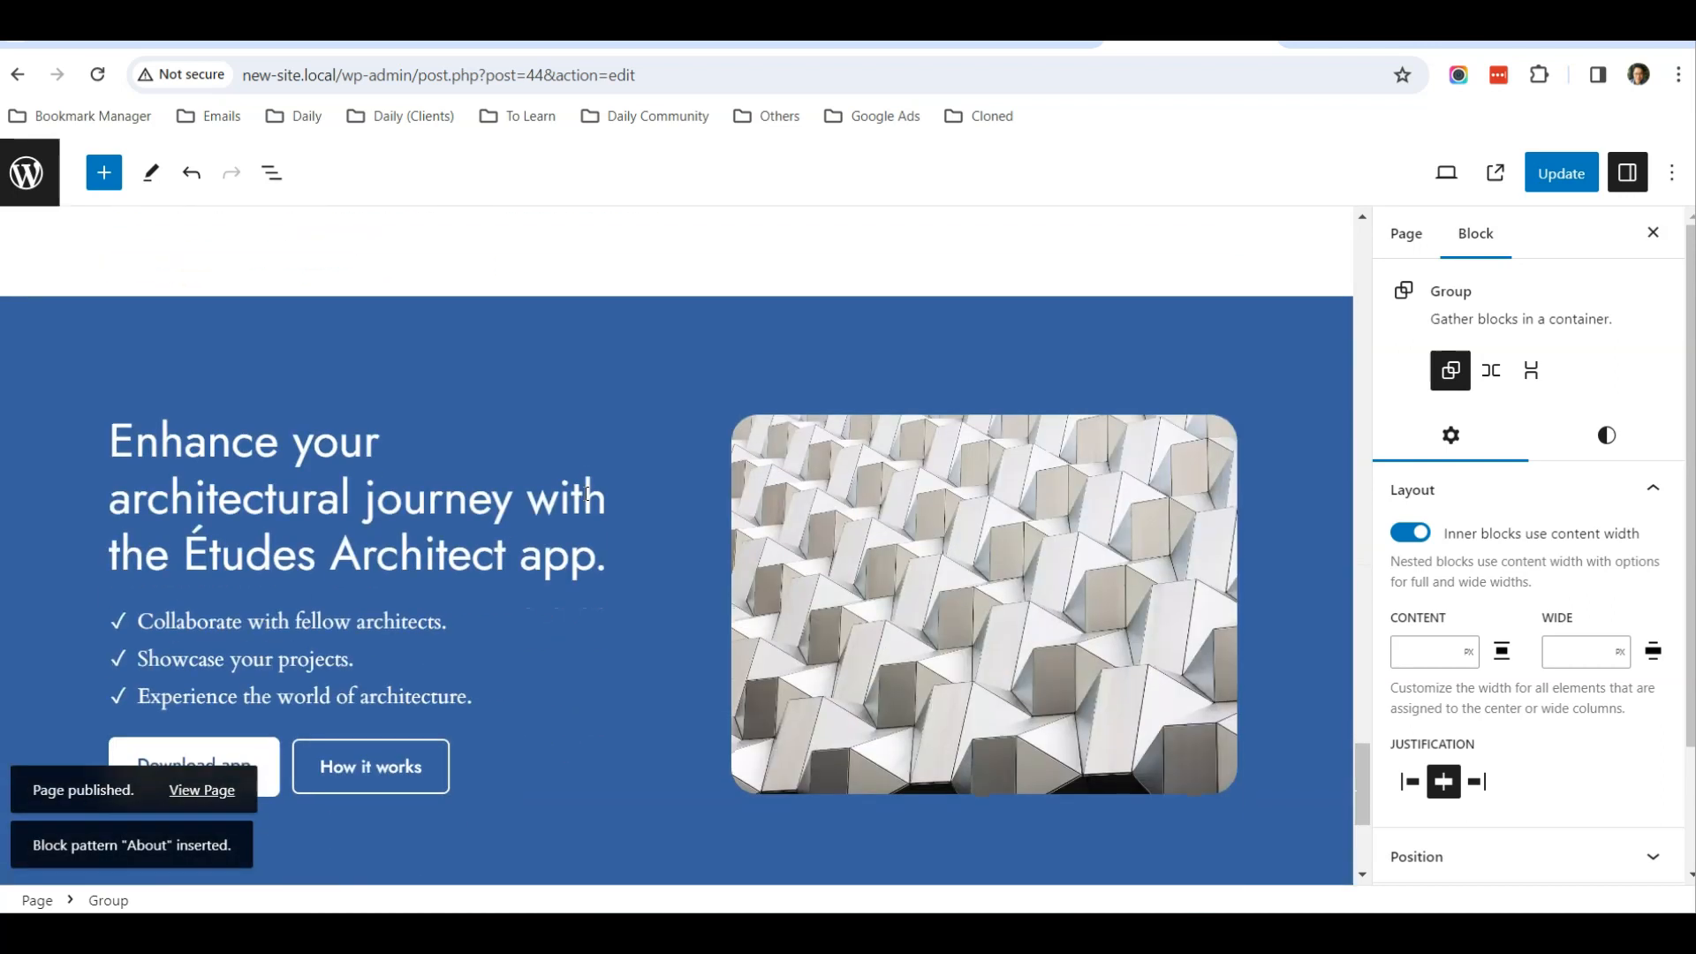
scroll(585, 501, "up", 20)
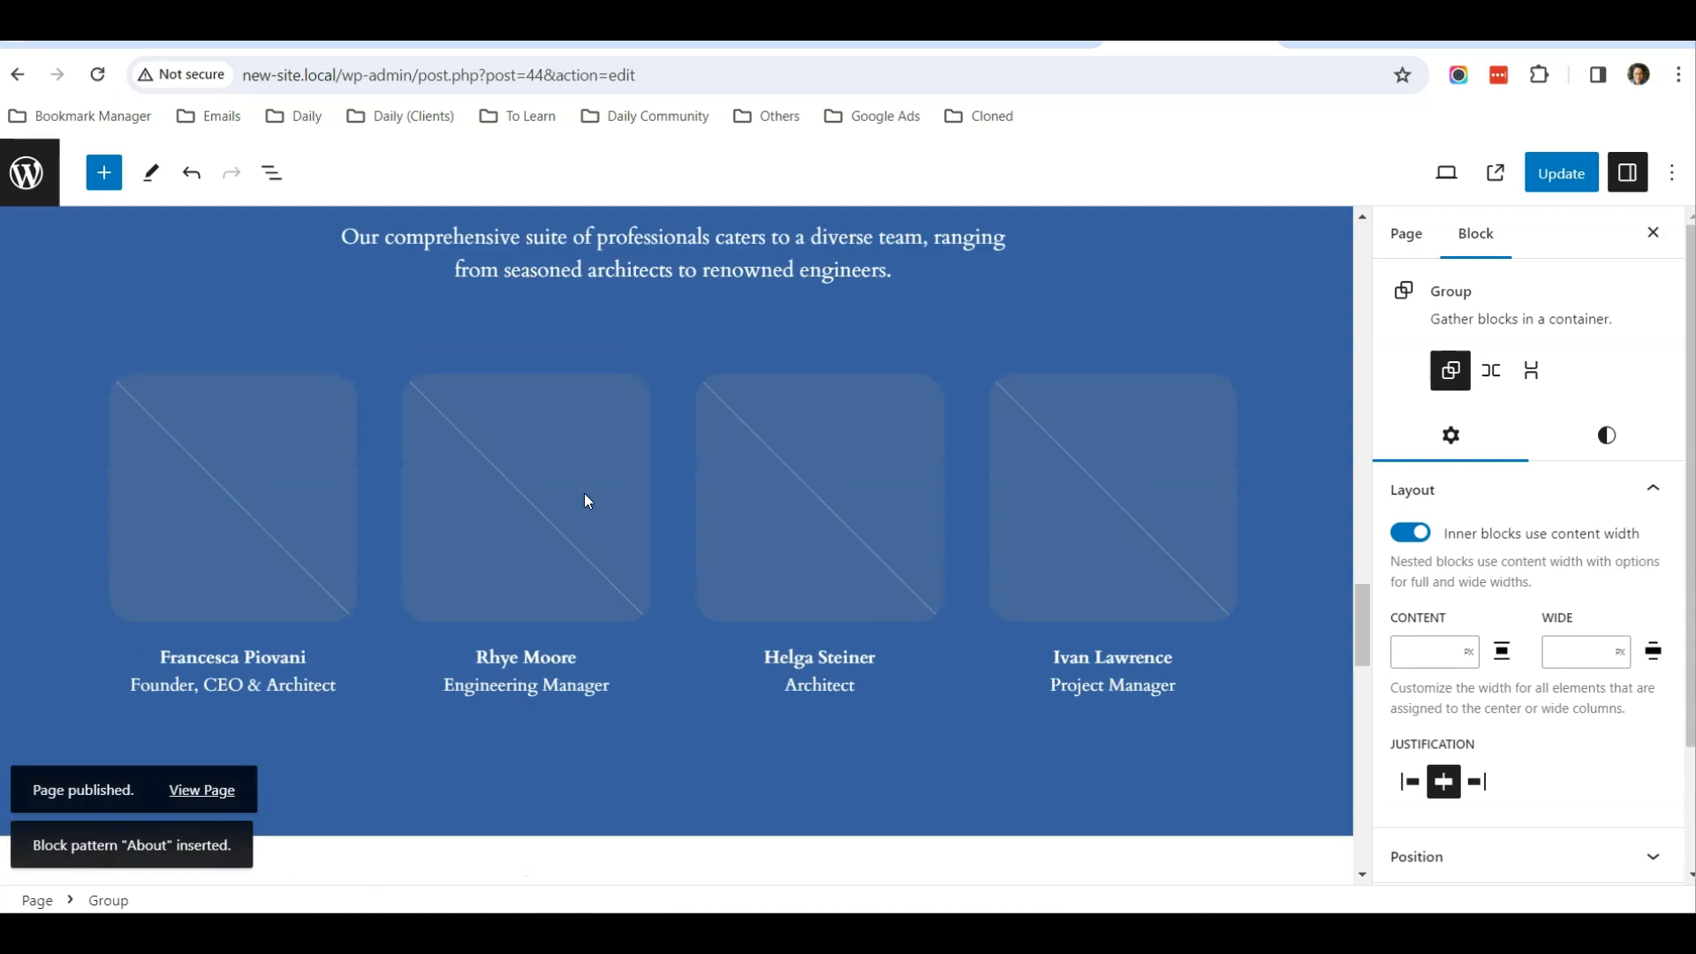
scroll(585, 494, "up", 15)
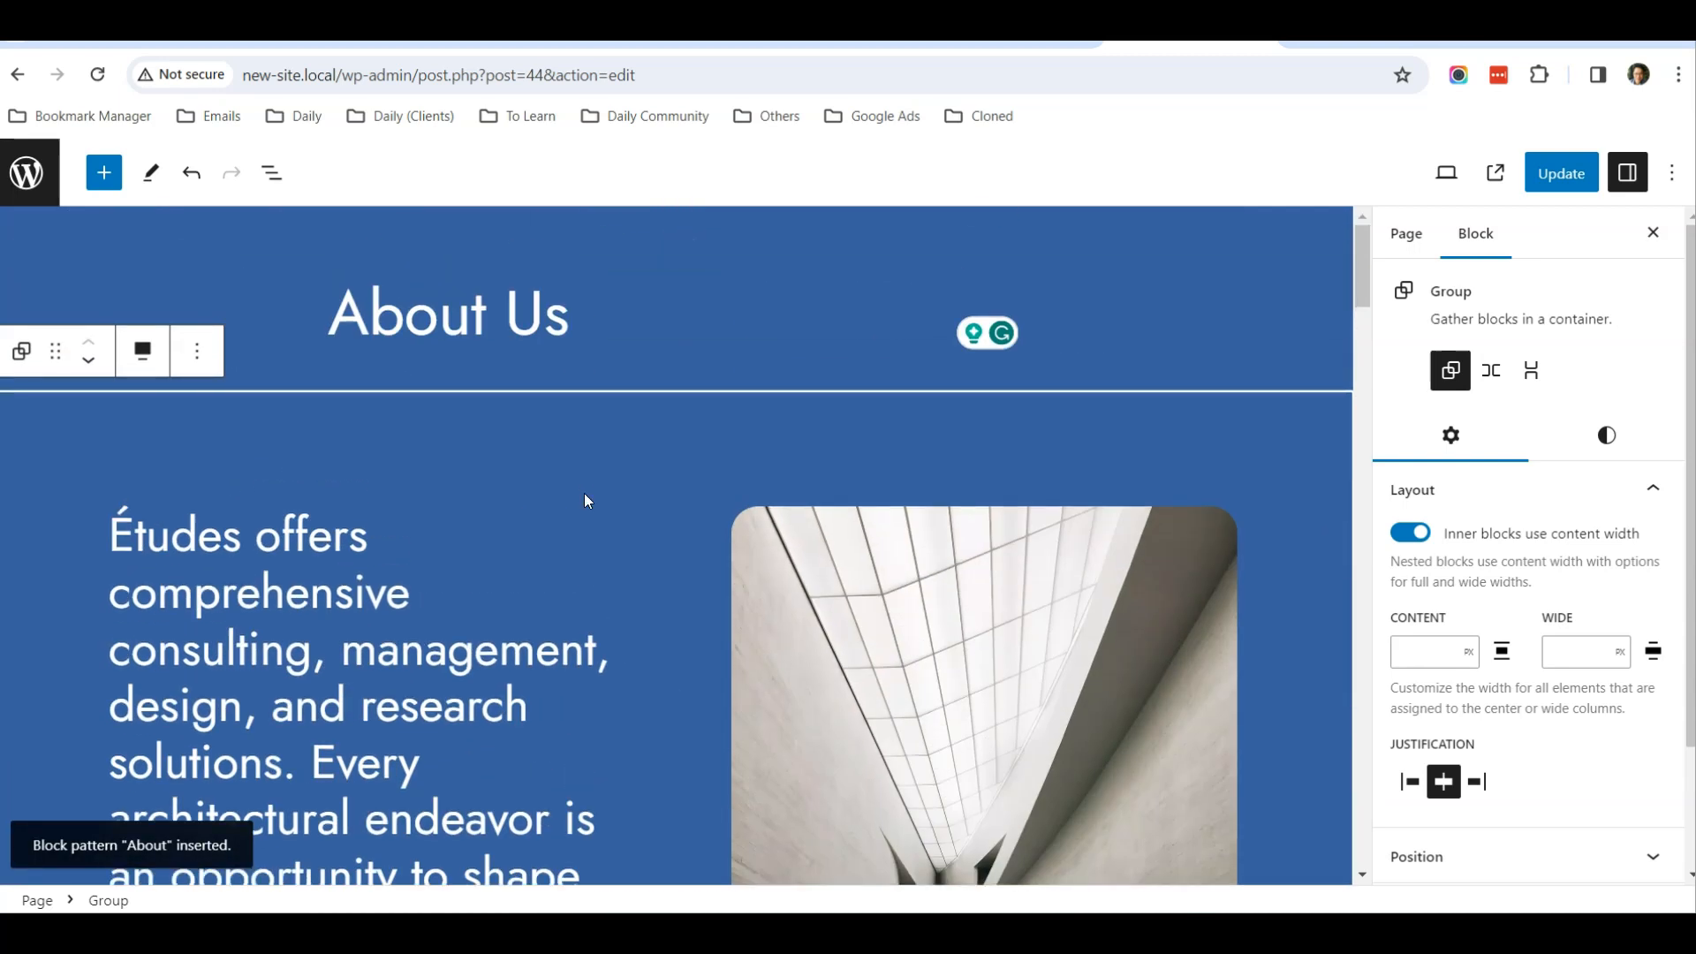
scroll(584, 501, "down", 3)
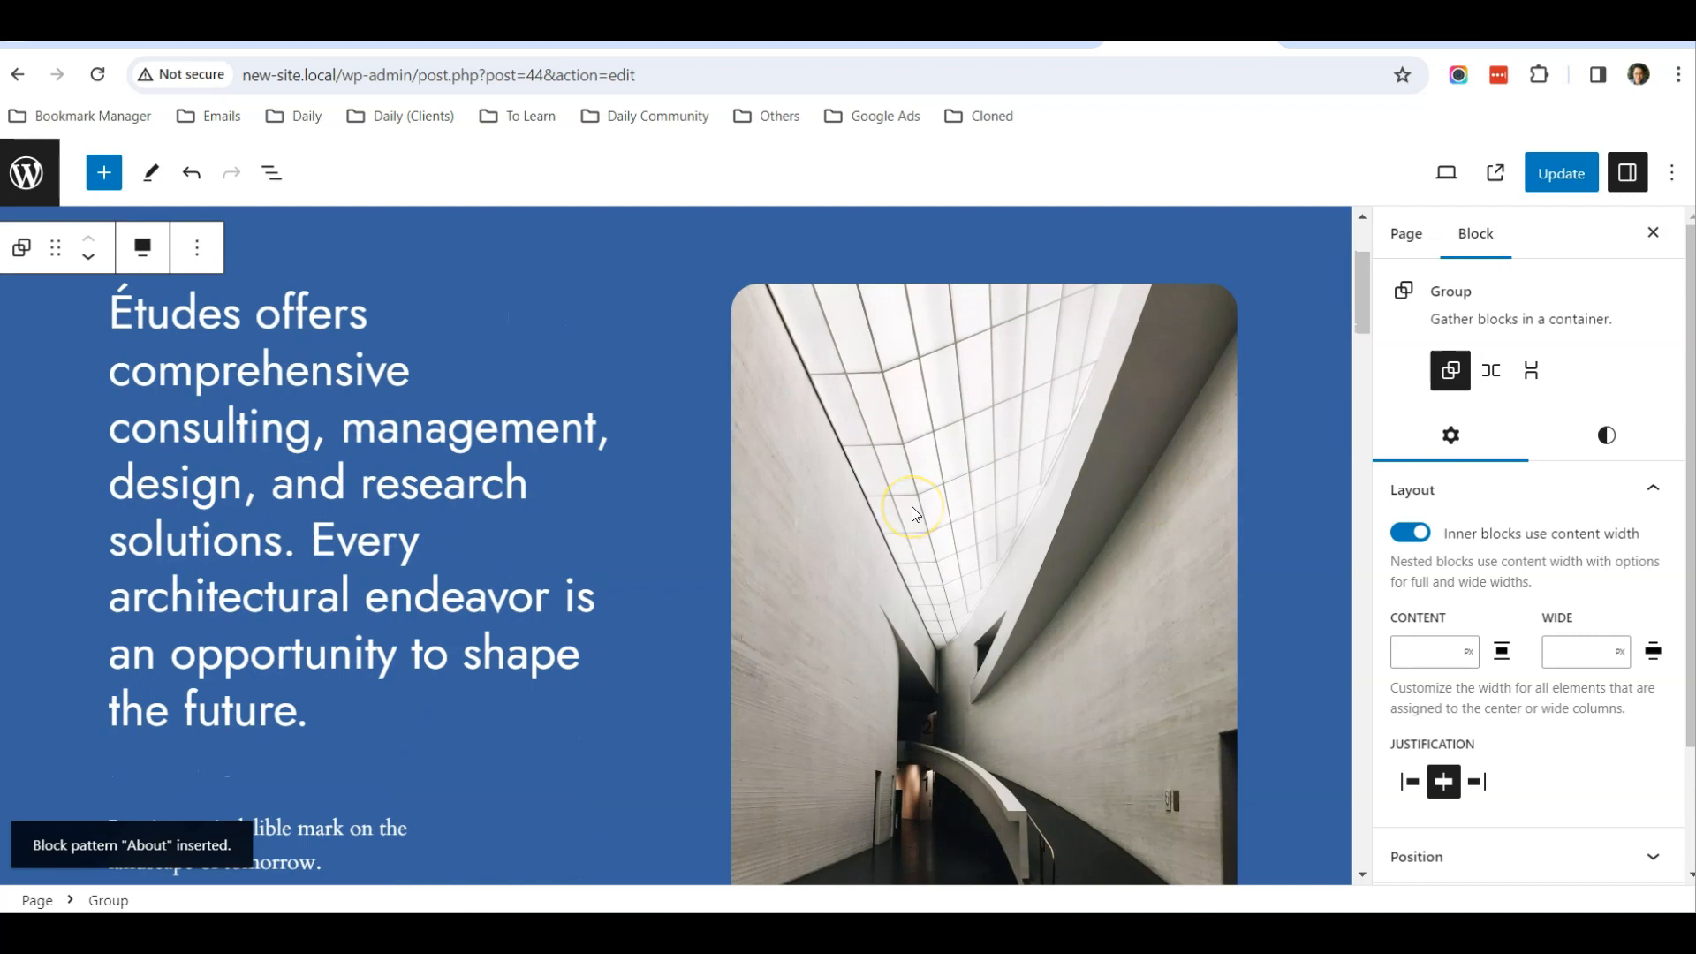
scroll(914, 514, "down", 2)
scroll(914, 514, "up", 2)
scroll(914, 514, "down", 1)
scroll(912, 508, "down", 2)
scroll(912, 508, "up", 2)
scroll(913, 507, "down", 1)
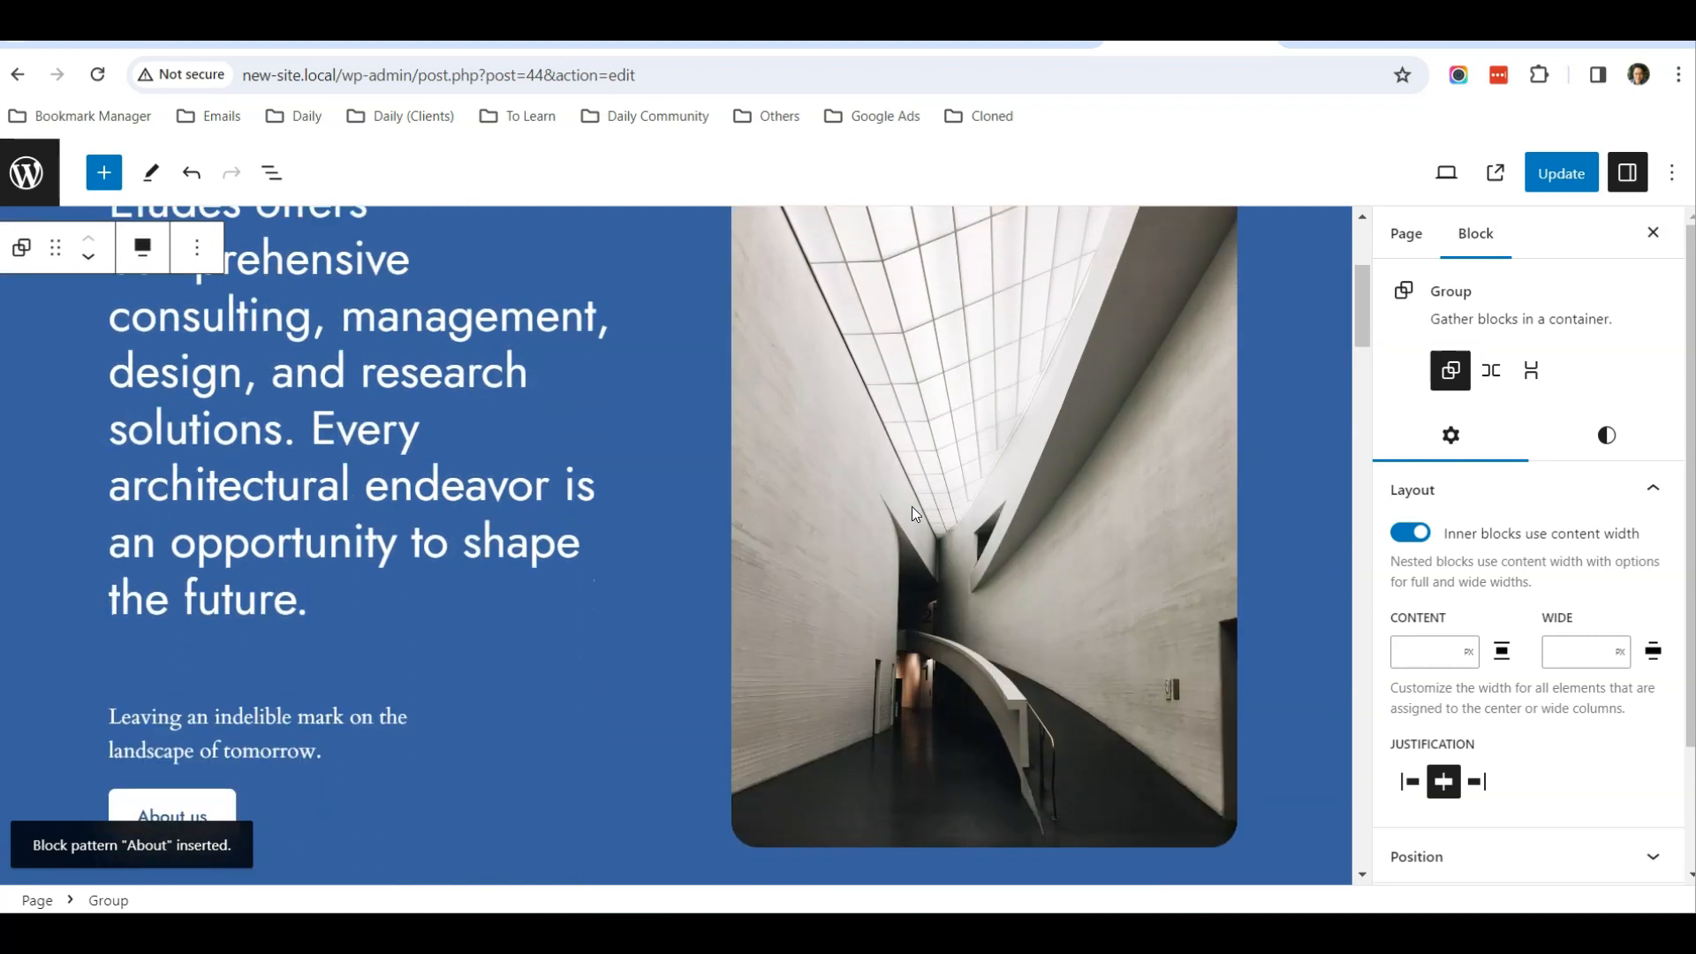
Replace the architectural image in the intro section with the cleaning team photo from the Media Library
left_click(911, 506)
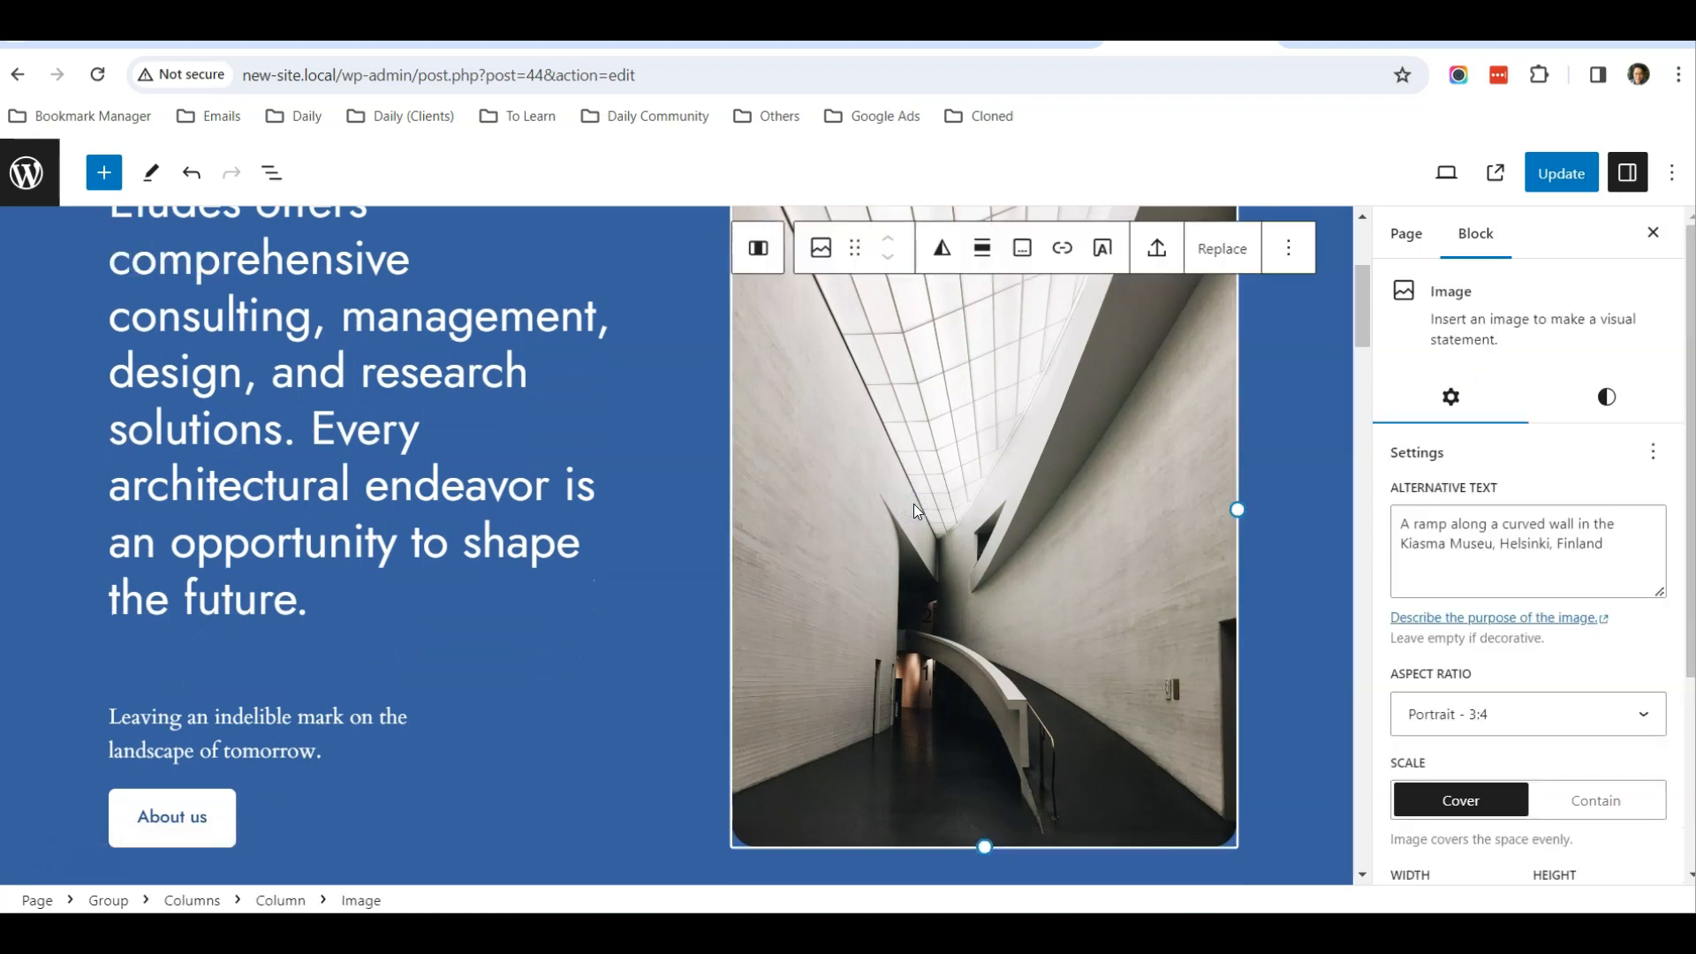
left_click(1222, 248)
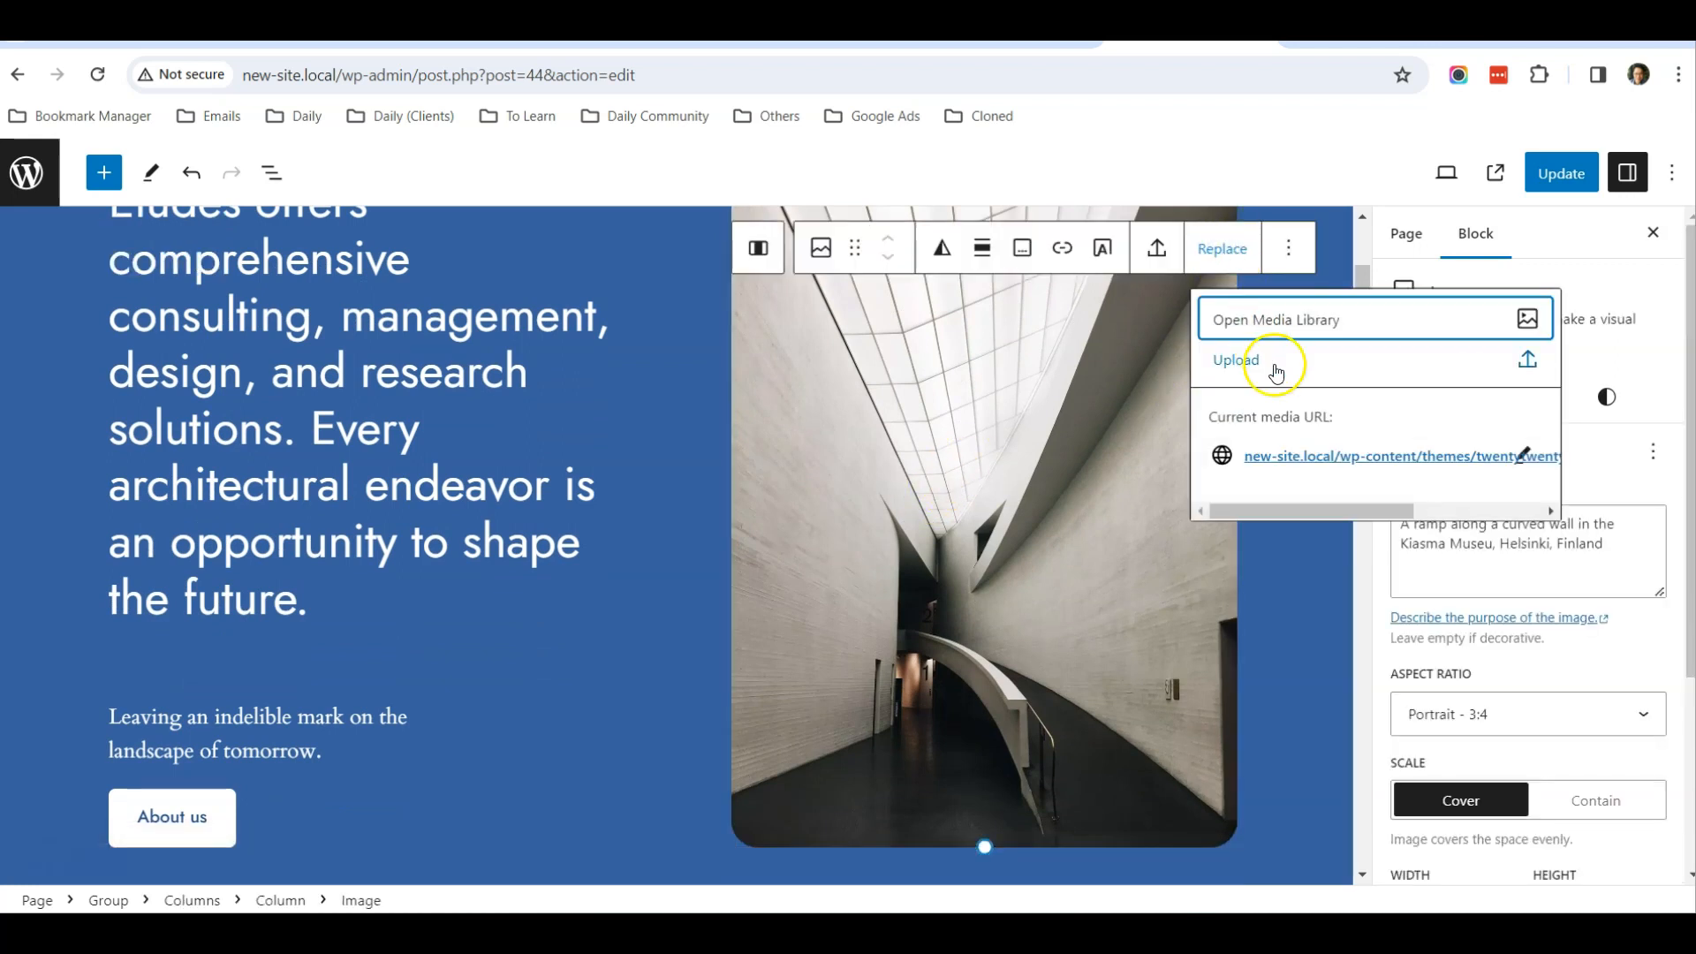
left_click(1270, 320)
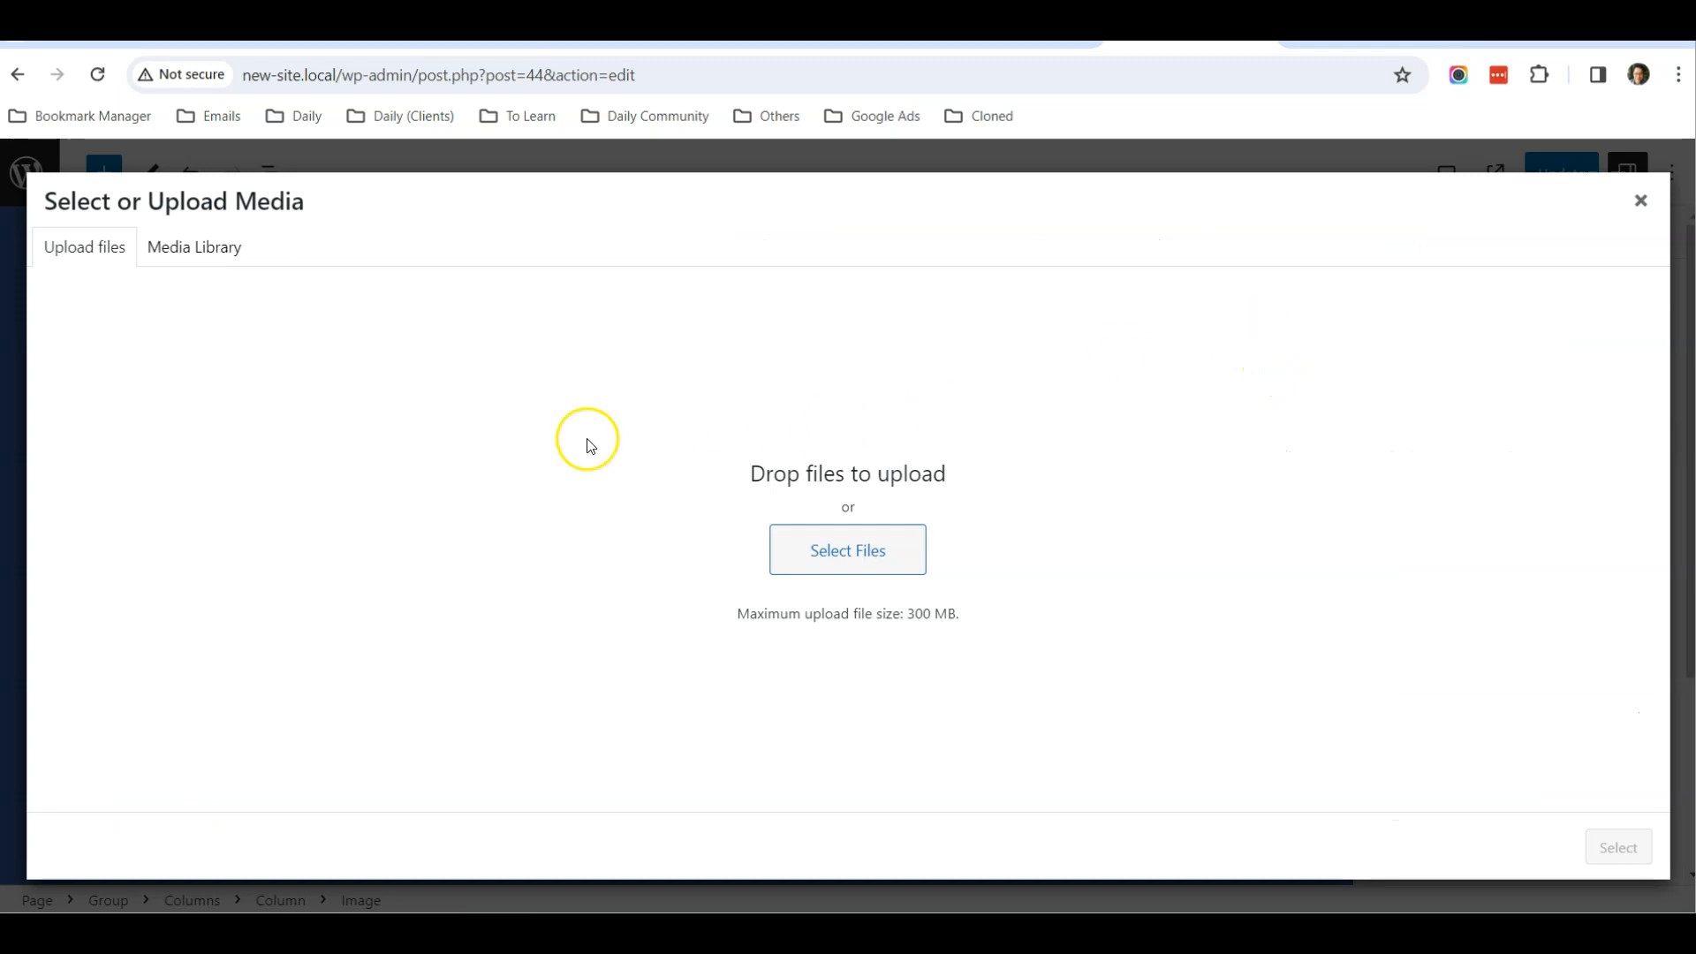
left_click(227, 248)
left_click(601, 491)
left_click(1618, 847)
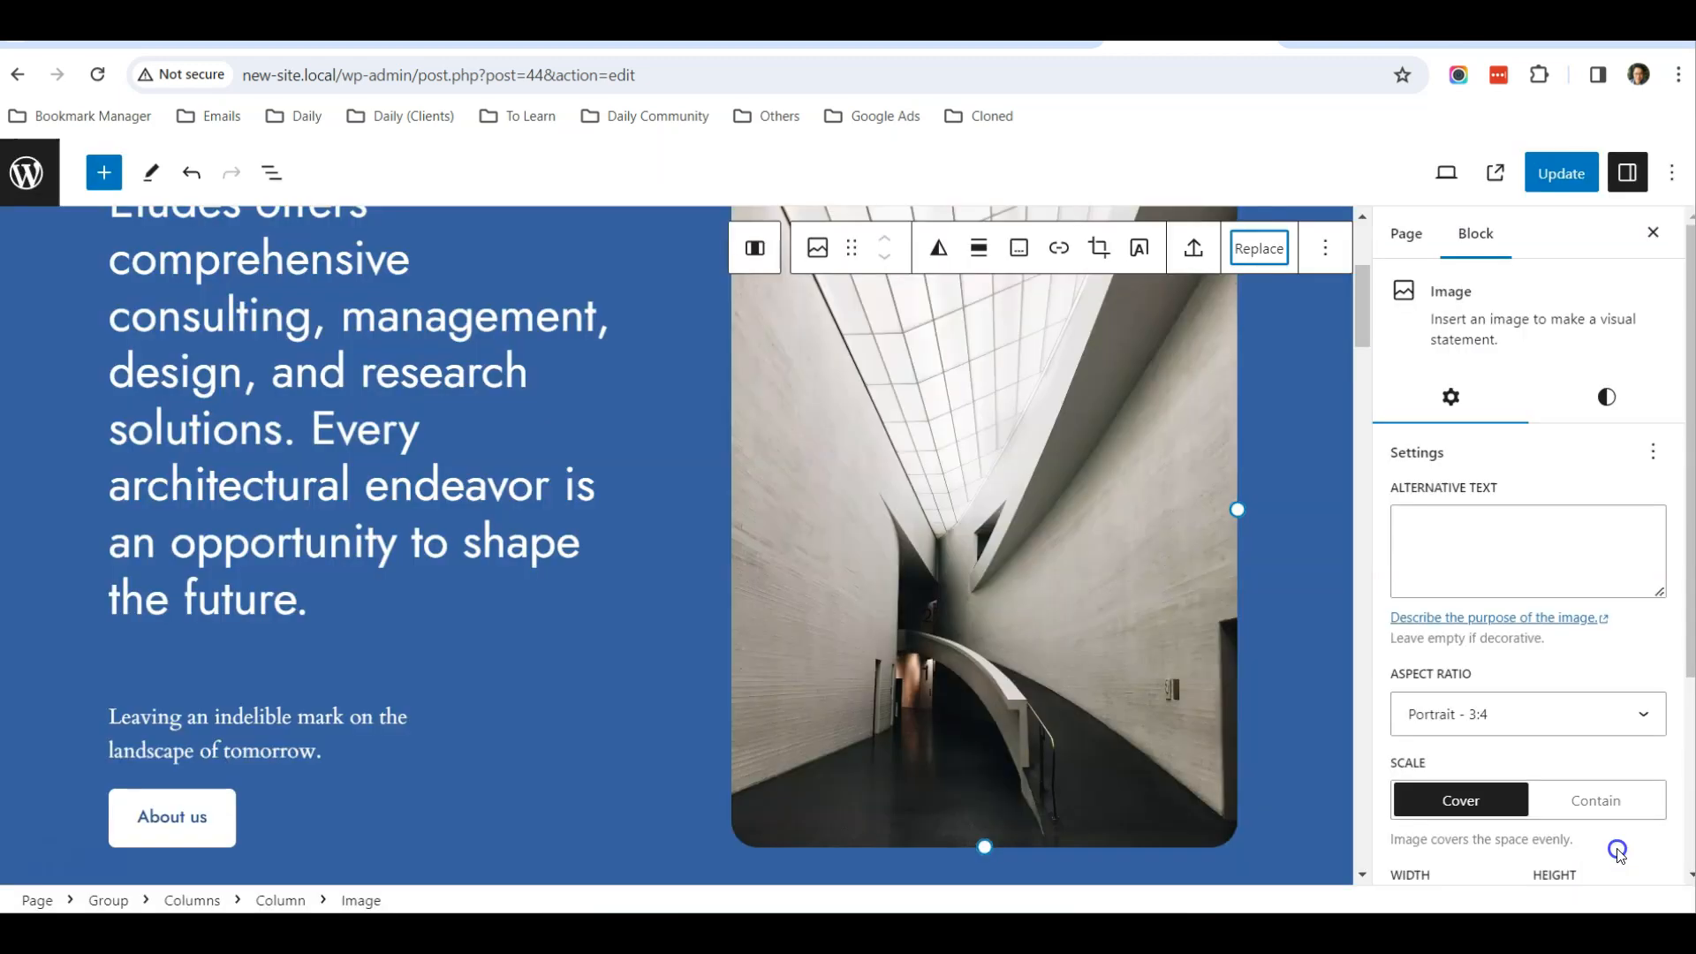
scroll(605, 514, "up", 3)
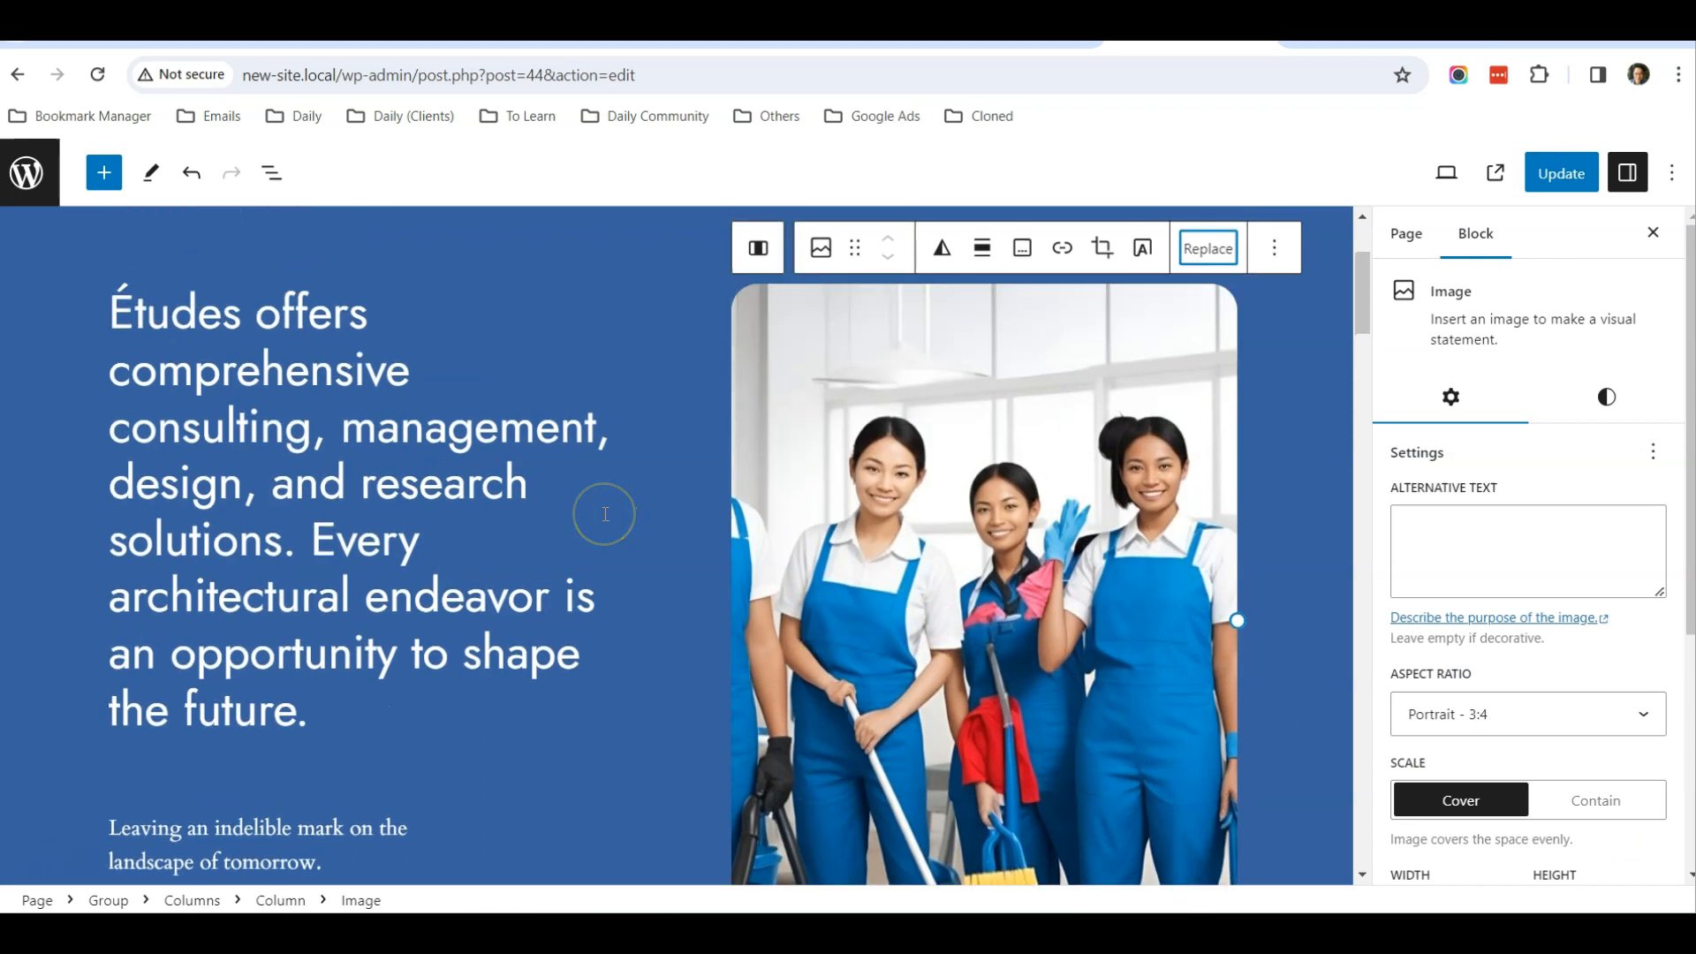
Show the page's List View, collapse the first group and its columns, and select the second group
scroll(651, 515, "down", 2)
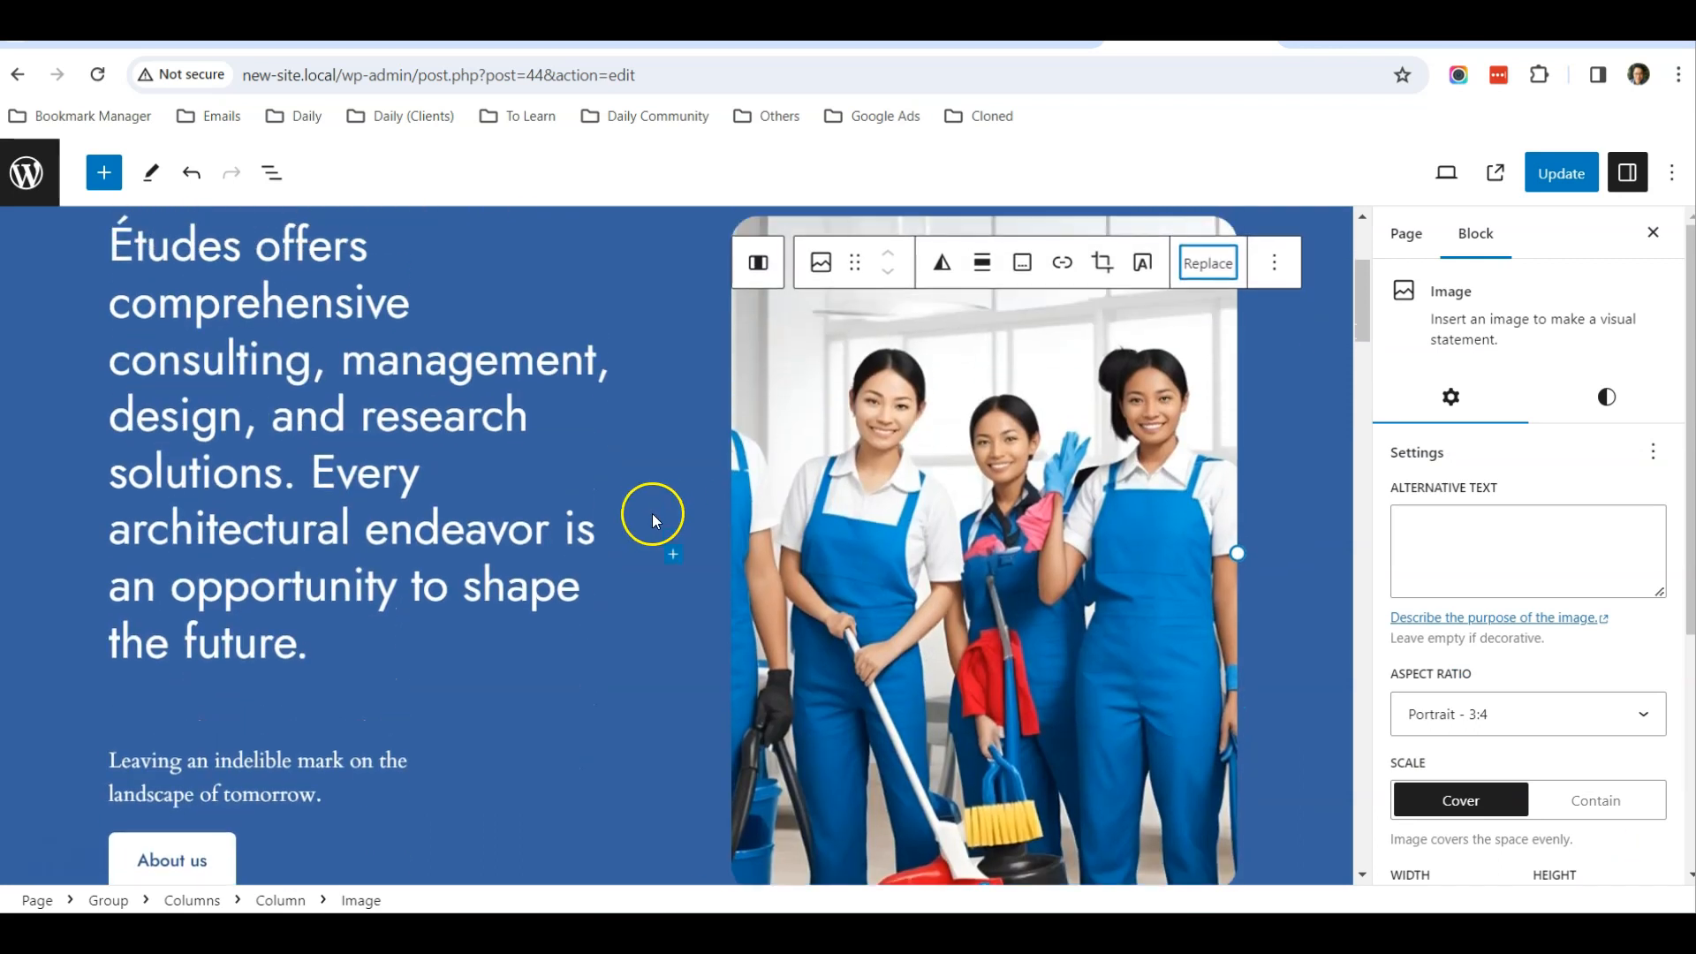
scroll(296, 444, "down", 3)
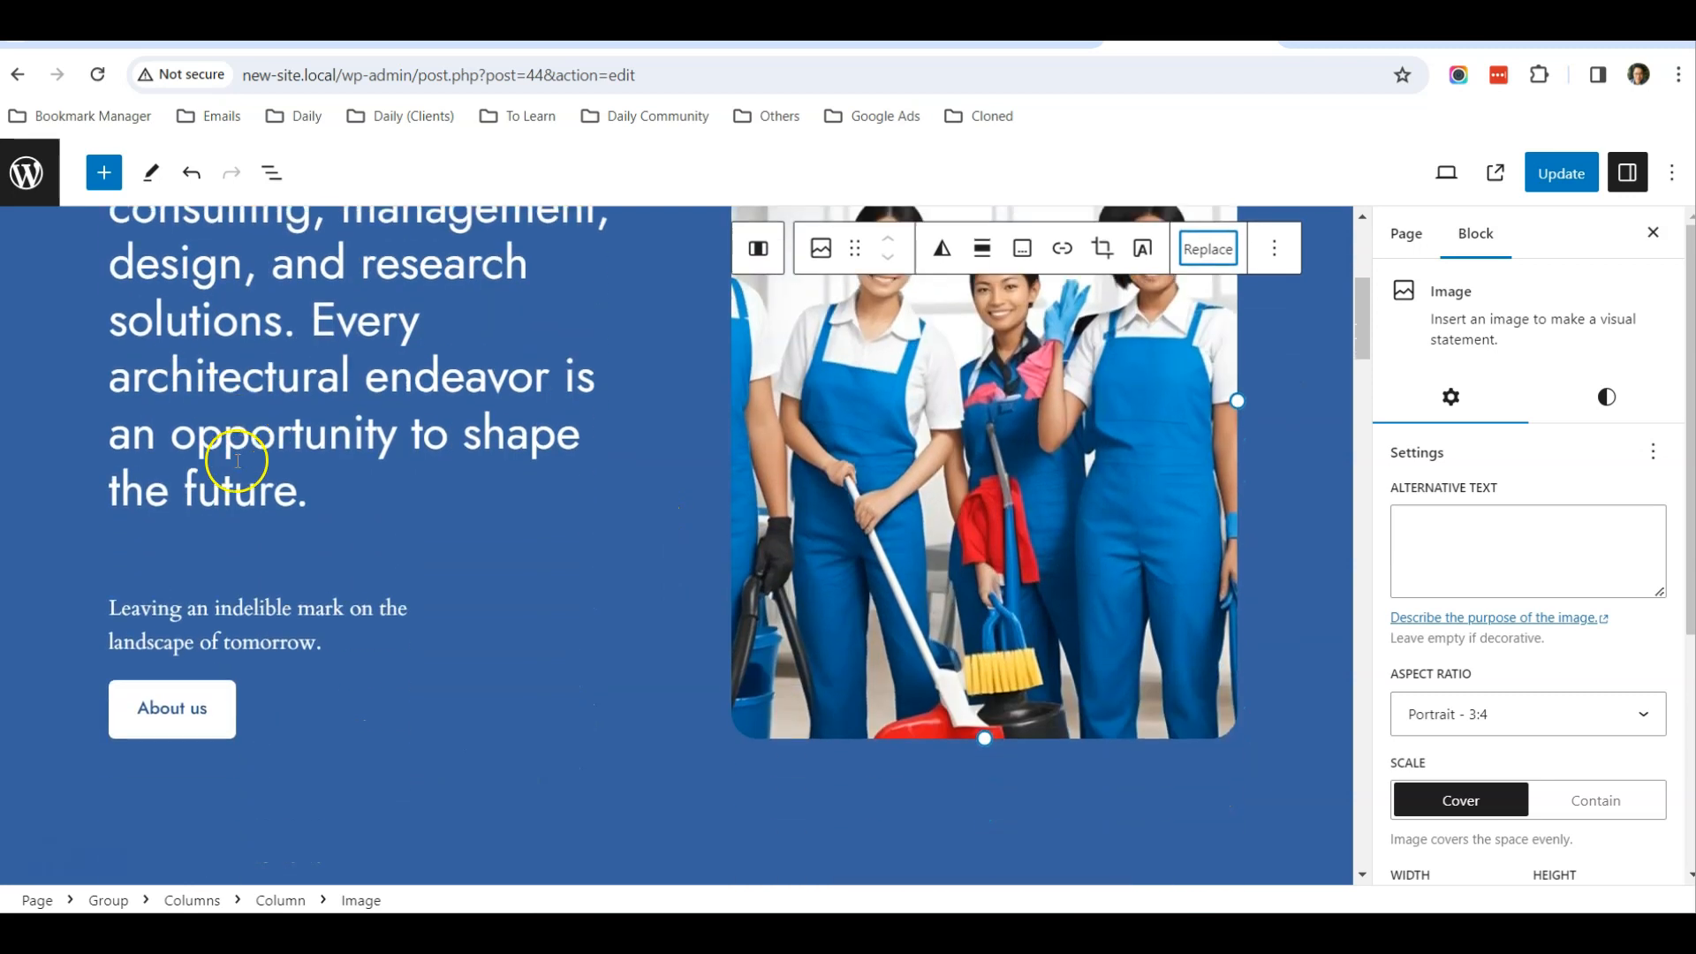
scroll(292, 616, "down", 6)
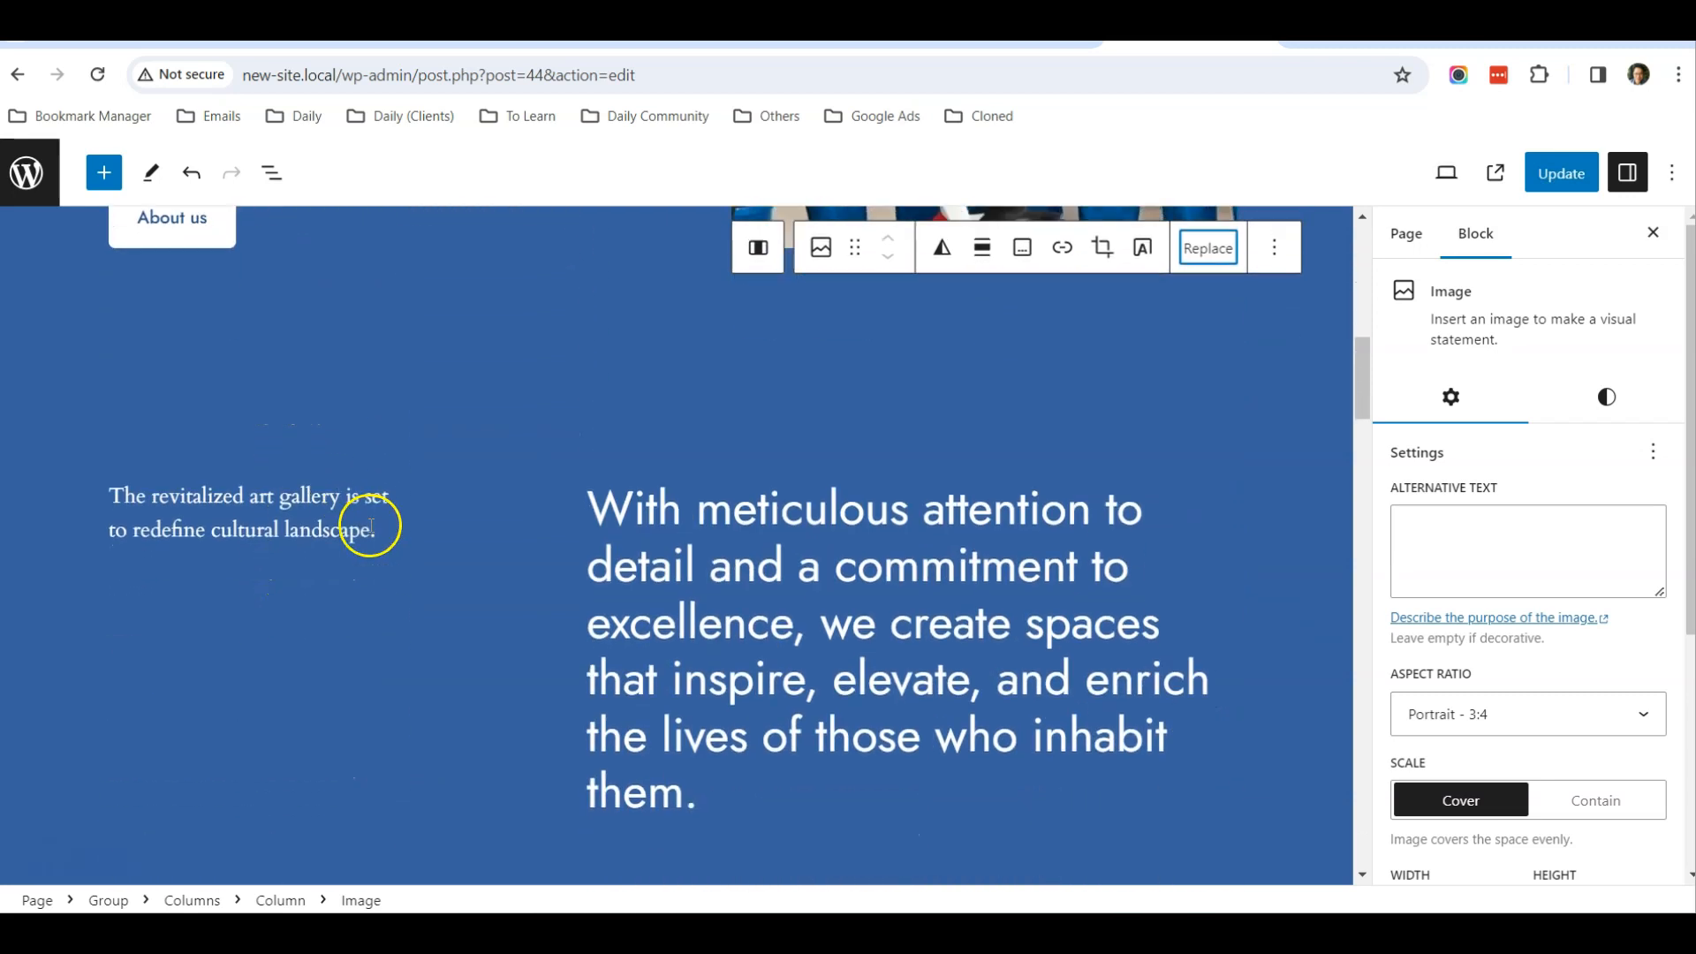
scroll(371, 521, "down", 2)
left_click(271, 172)
scroll(568, 454, "down", 6)
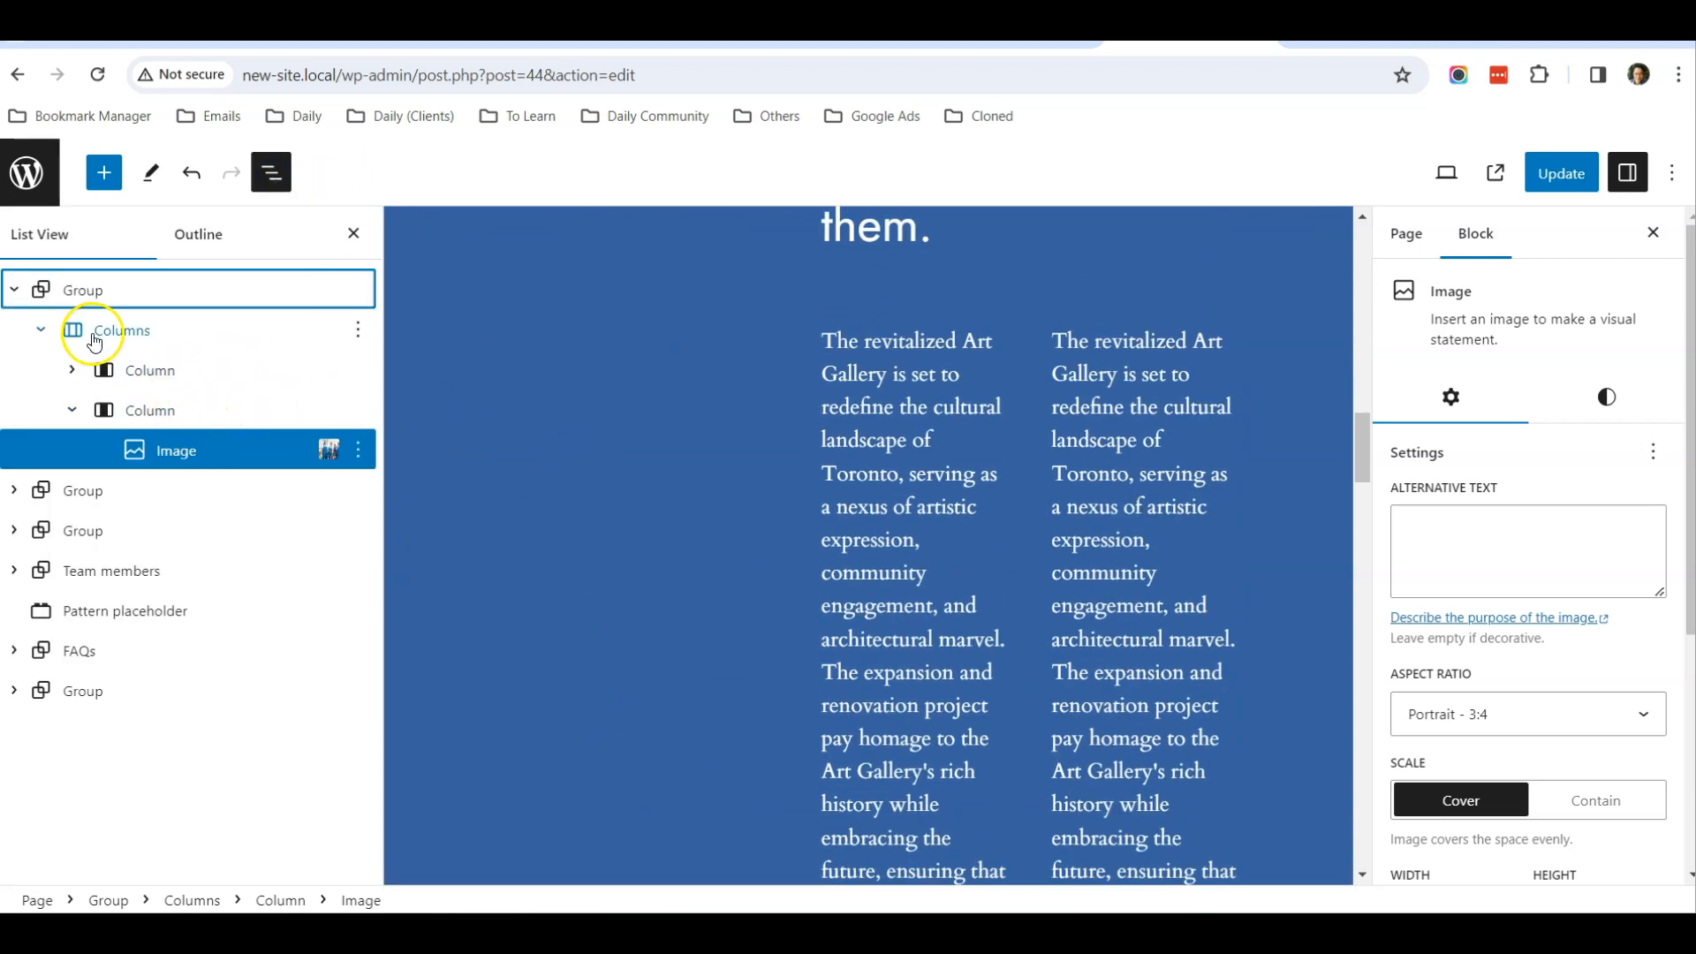
left_click(40, 330)
left_click(15, 291)
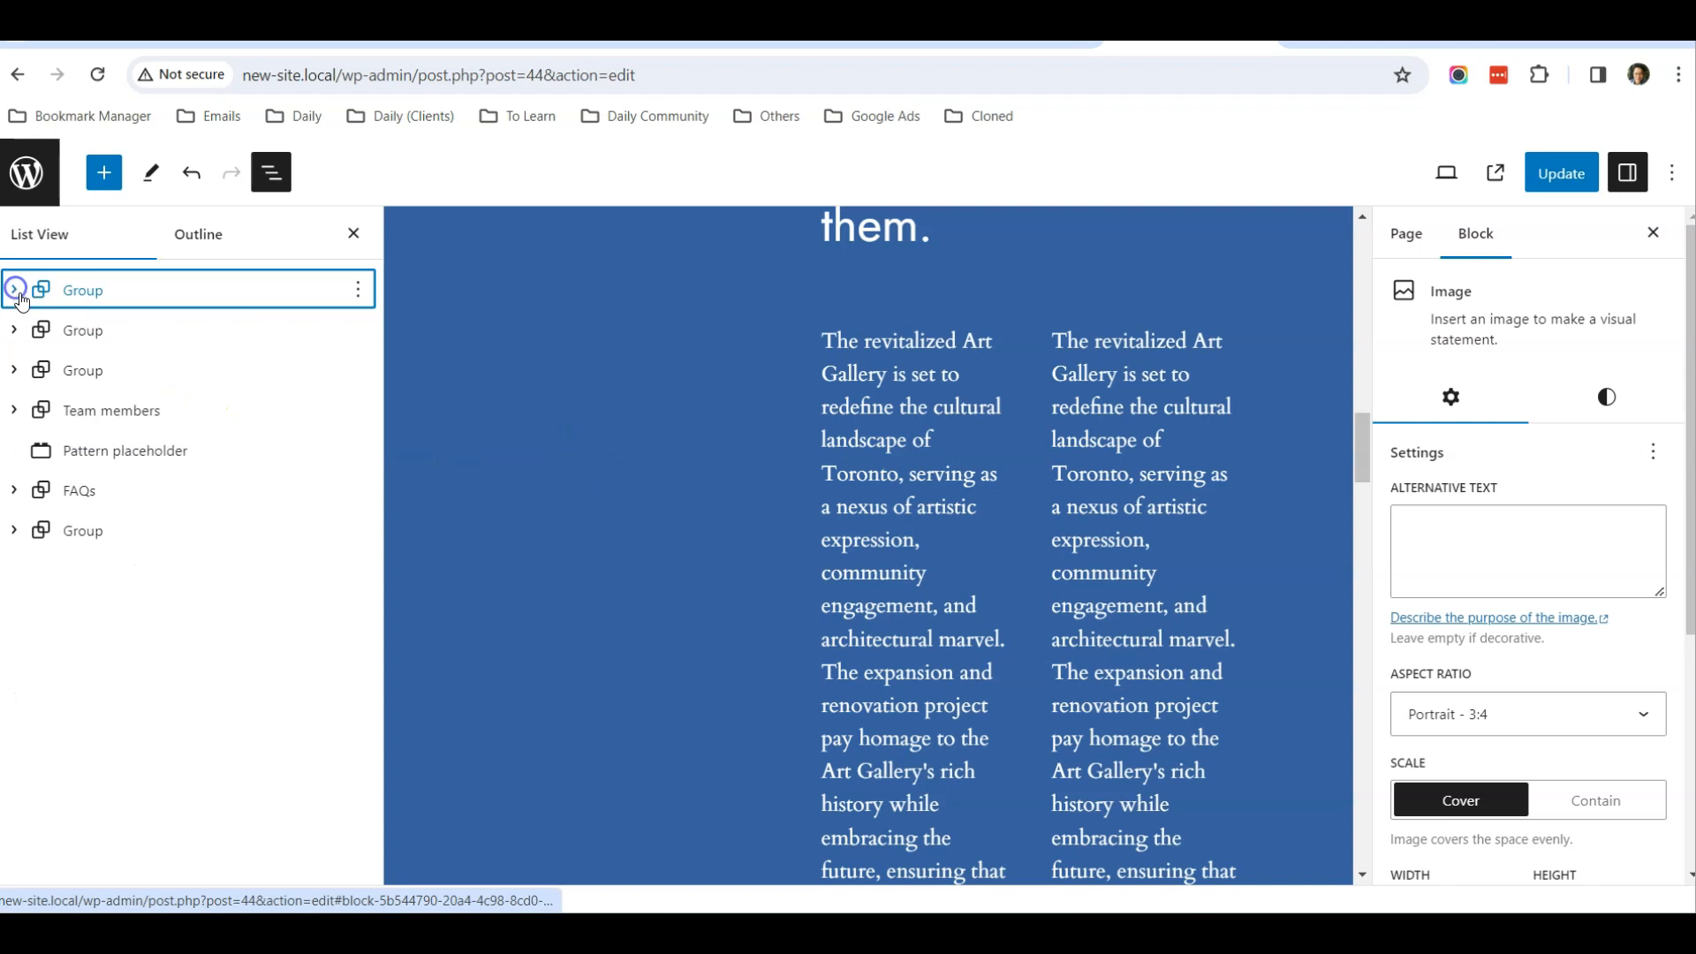
left_click(99, 331)
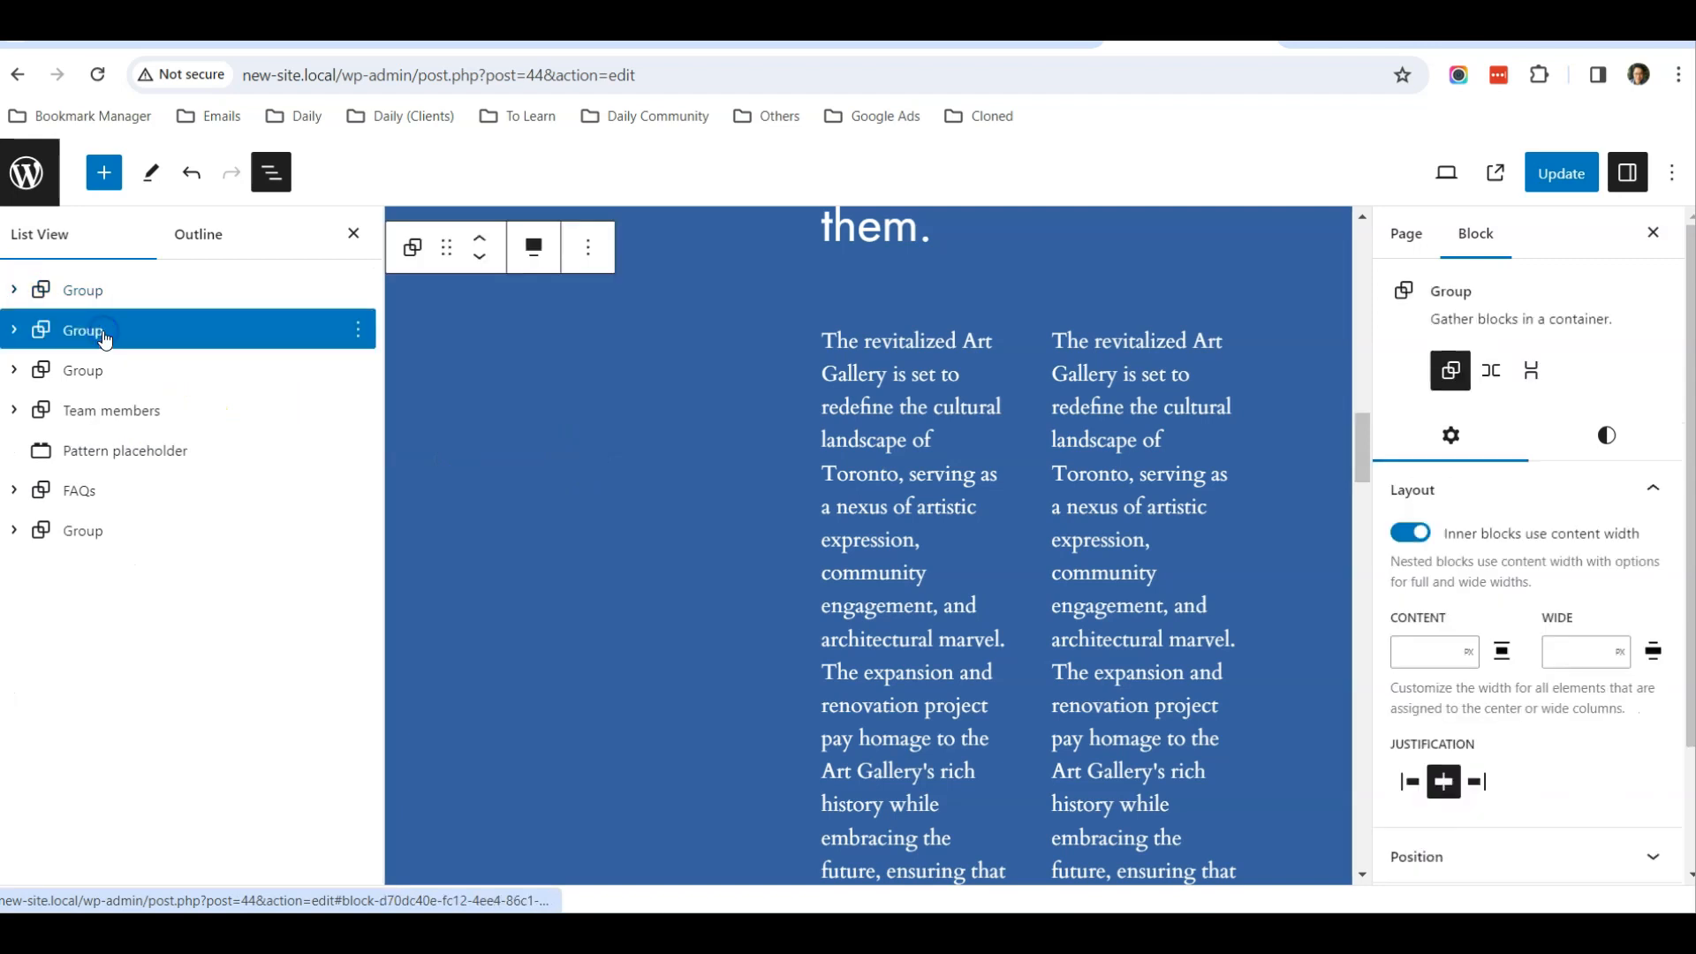
left_click(147, 371)
left_click(144, 333)
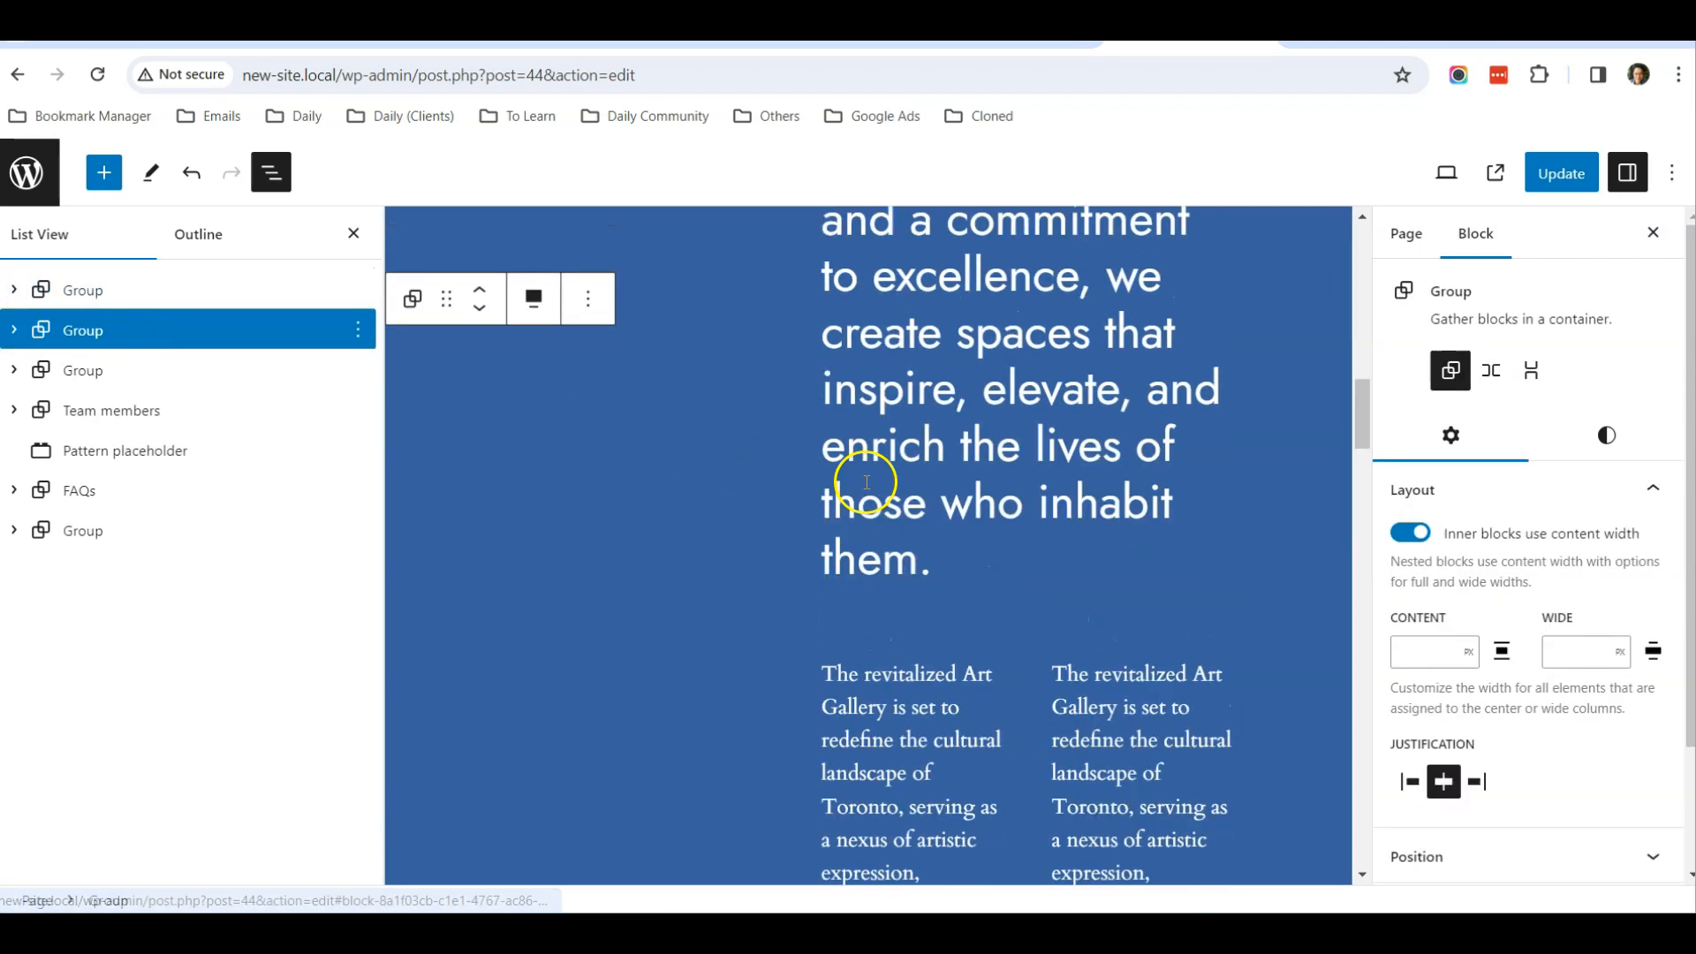
scroll(866, 483, "up", 10)
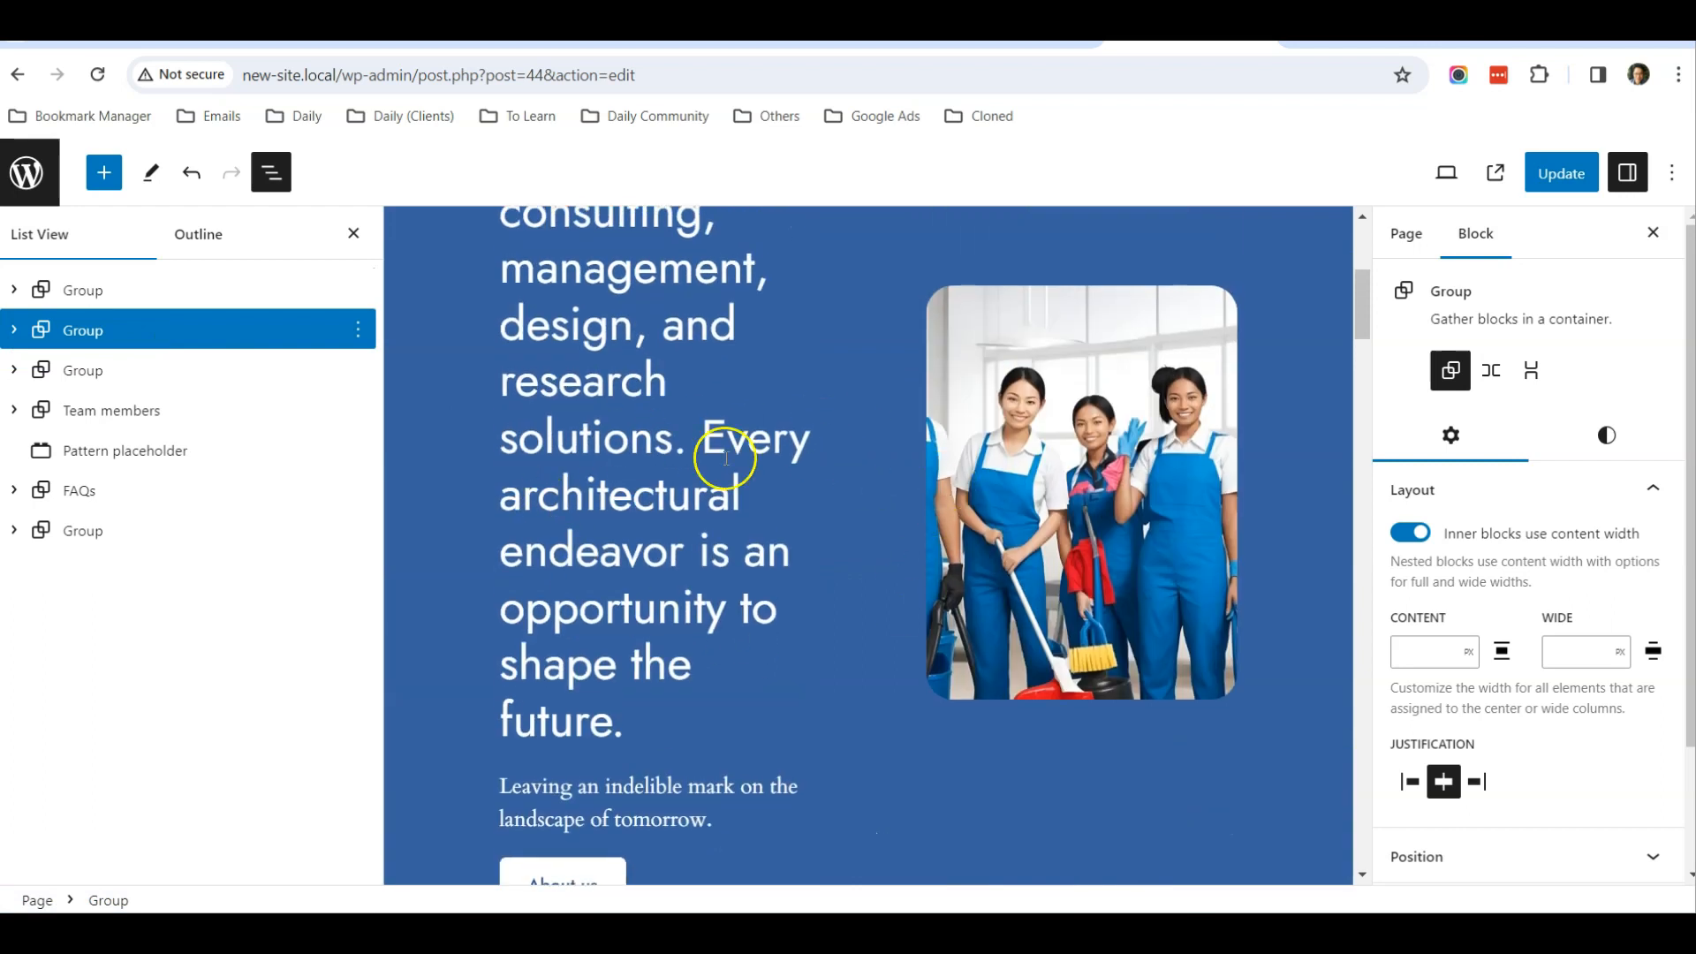
Check the Services section on the live home page and return to the top of the About Us page editor
left_click(1360, 46)
scroll(890, 380, "down", 10)
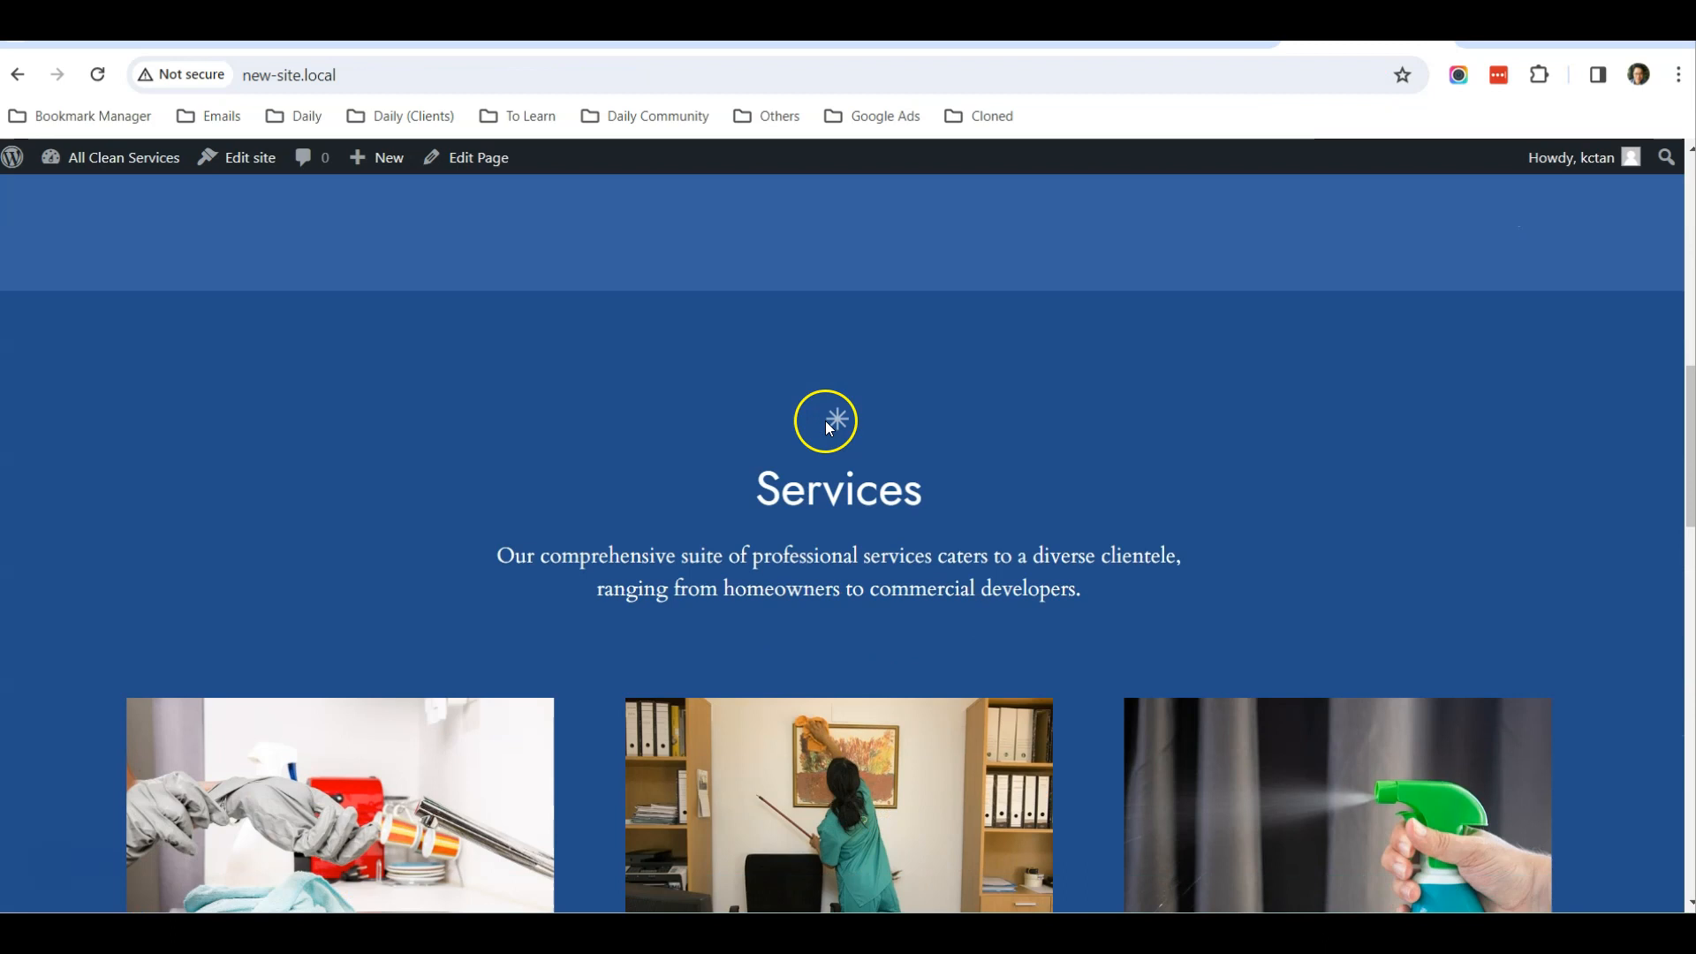
scroll(821, 406, "down", 3)
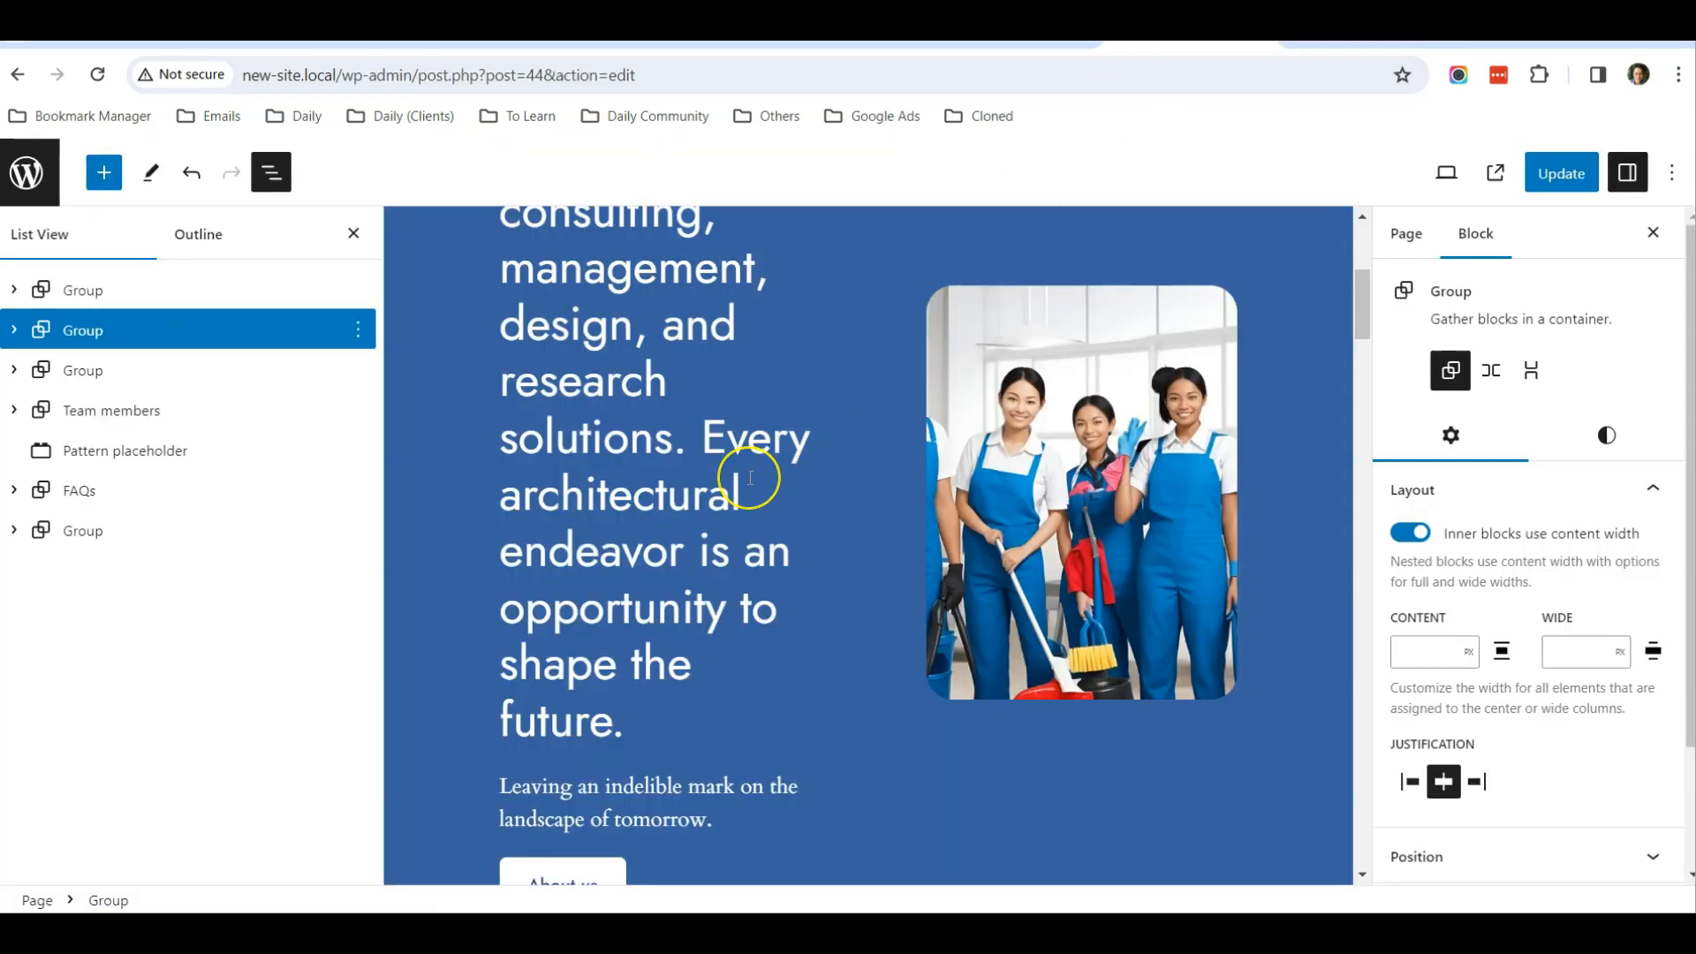
scroll(750, 478, "up", 5)
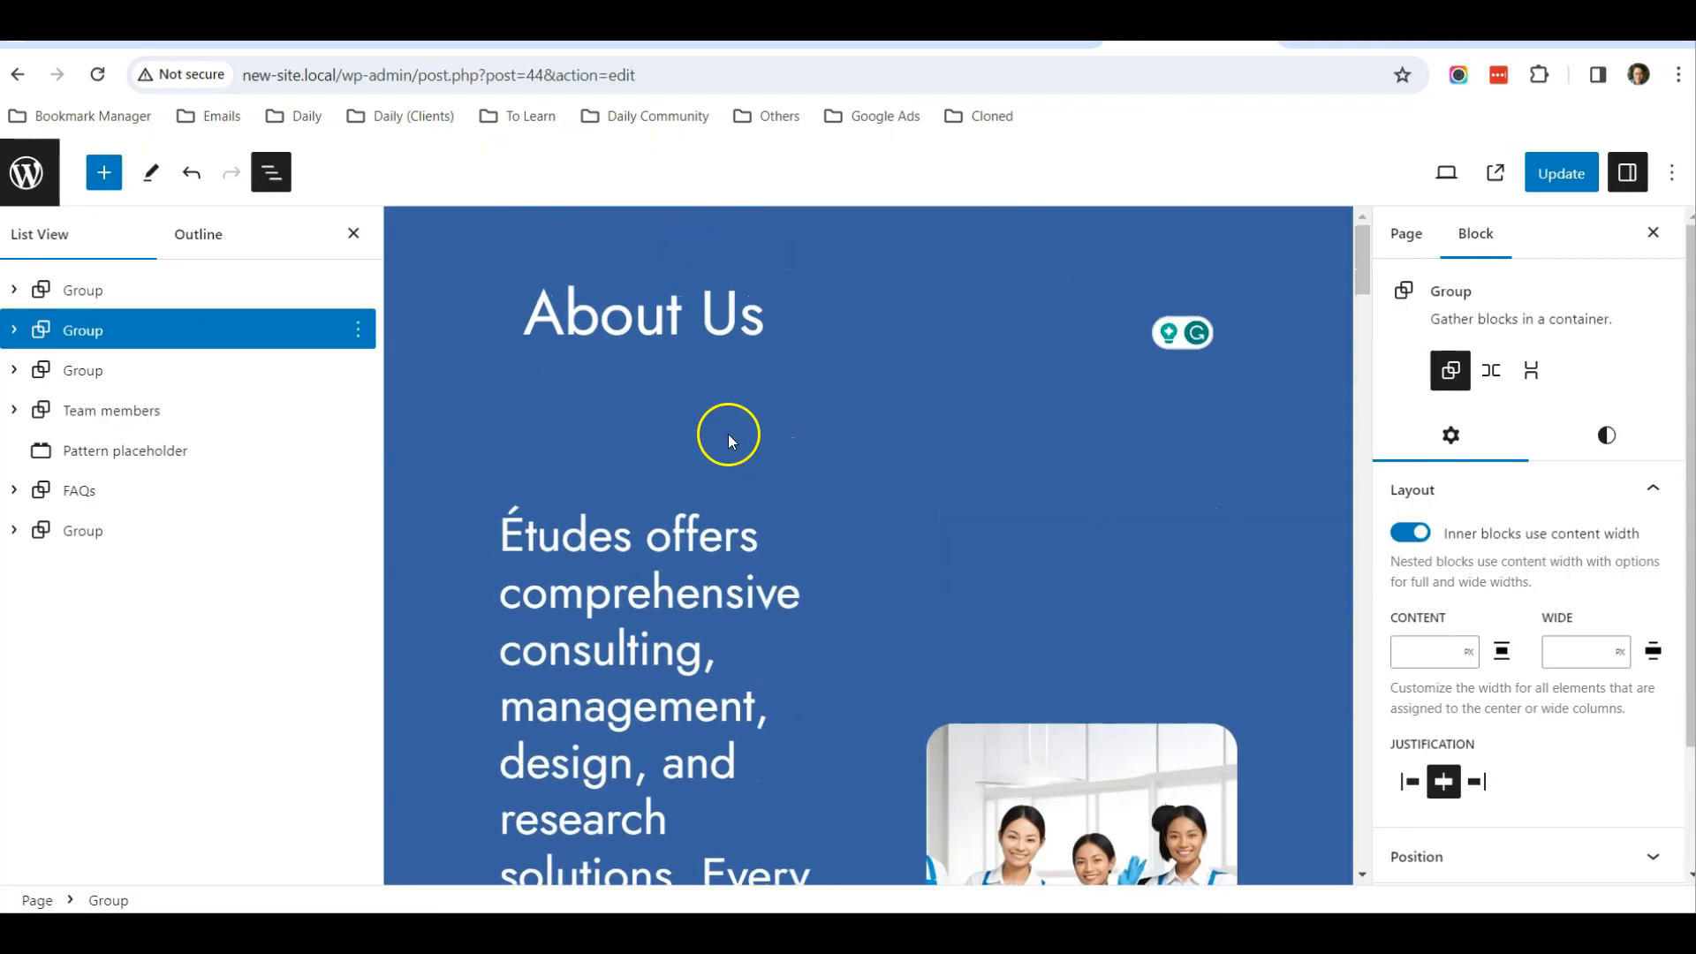
Save the About Us page's changes and open the Home page for editing
left_click(1546, 177)
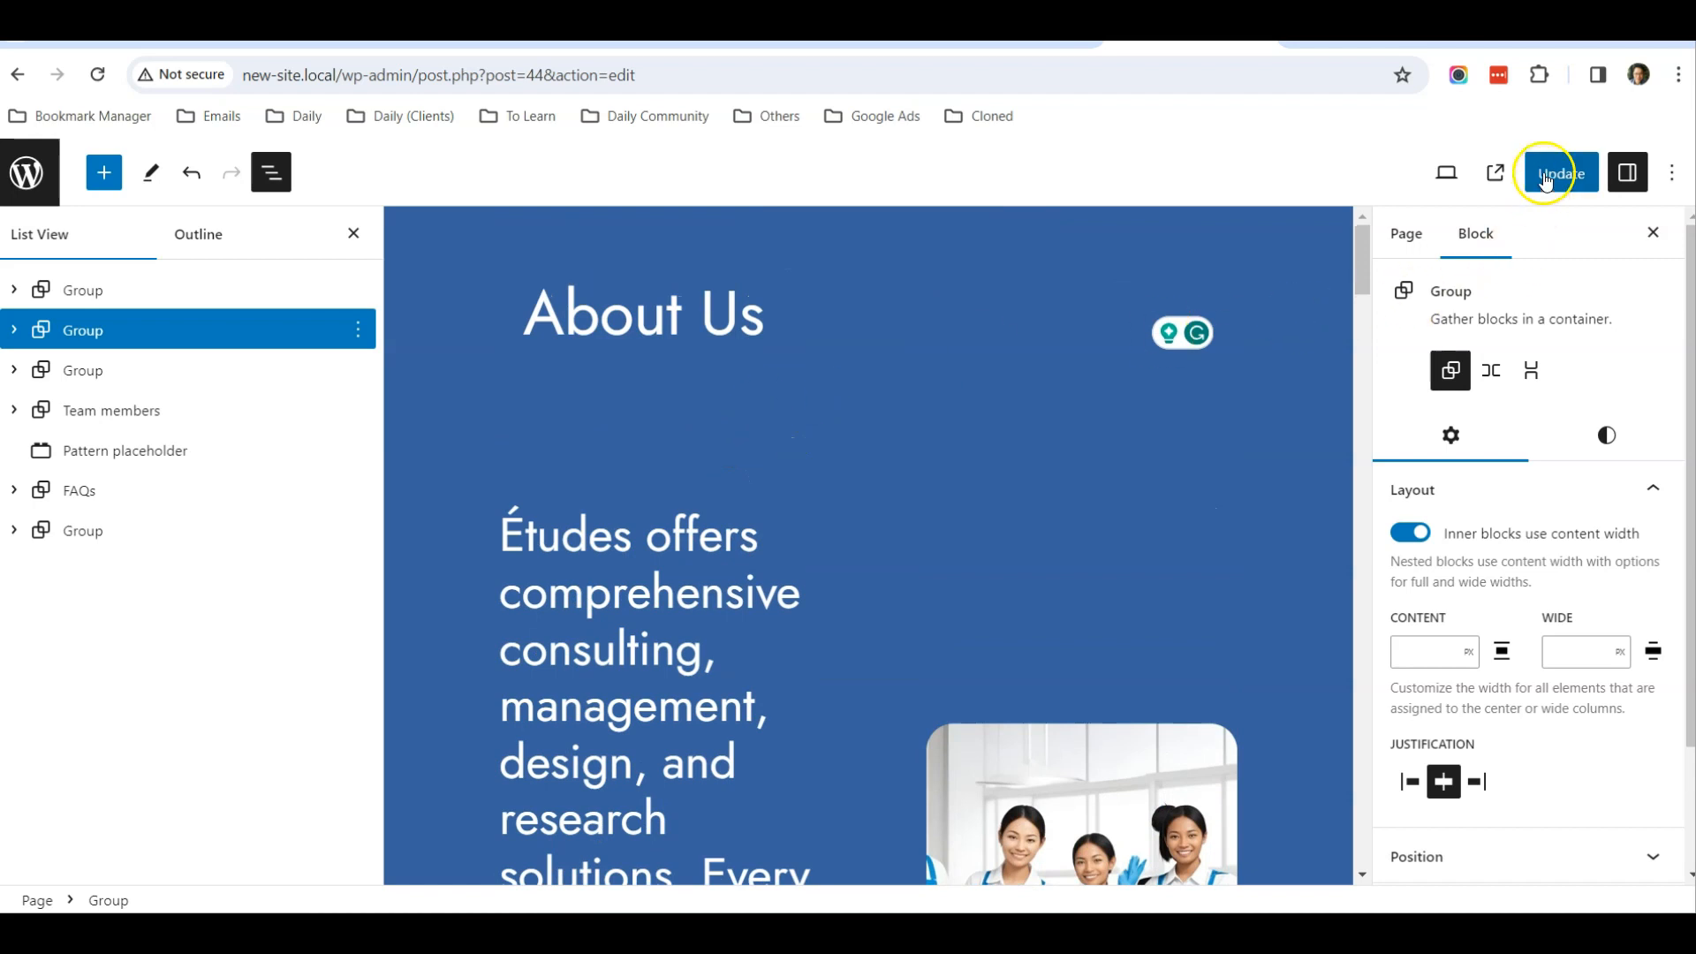
left_click(31, 175)
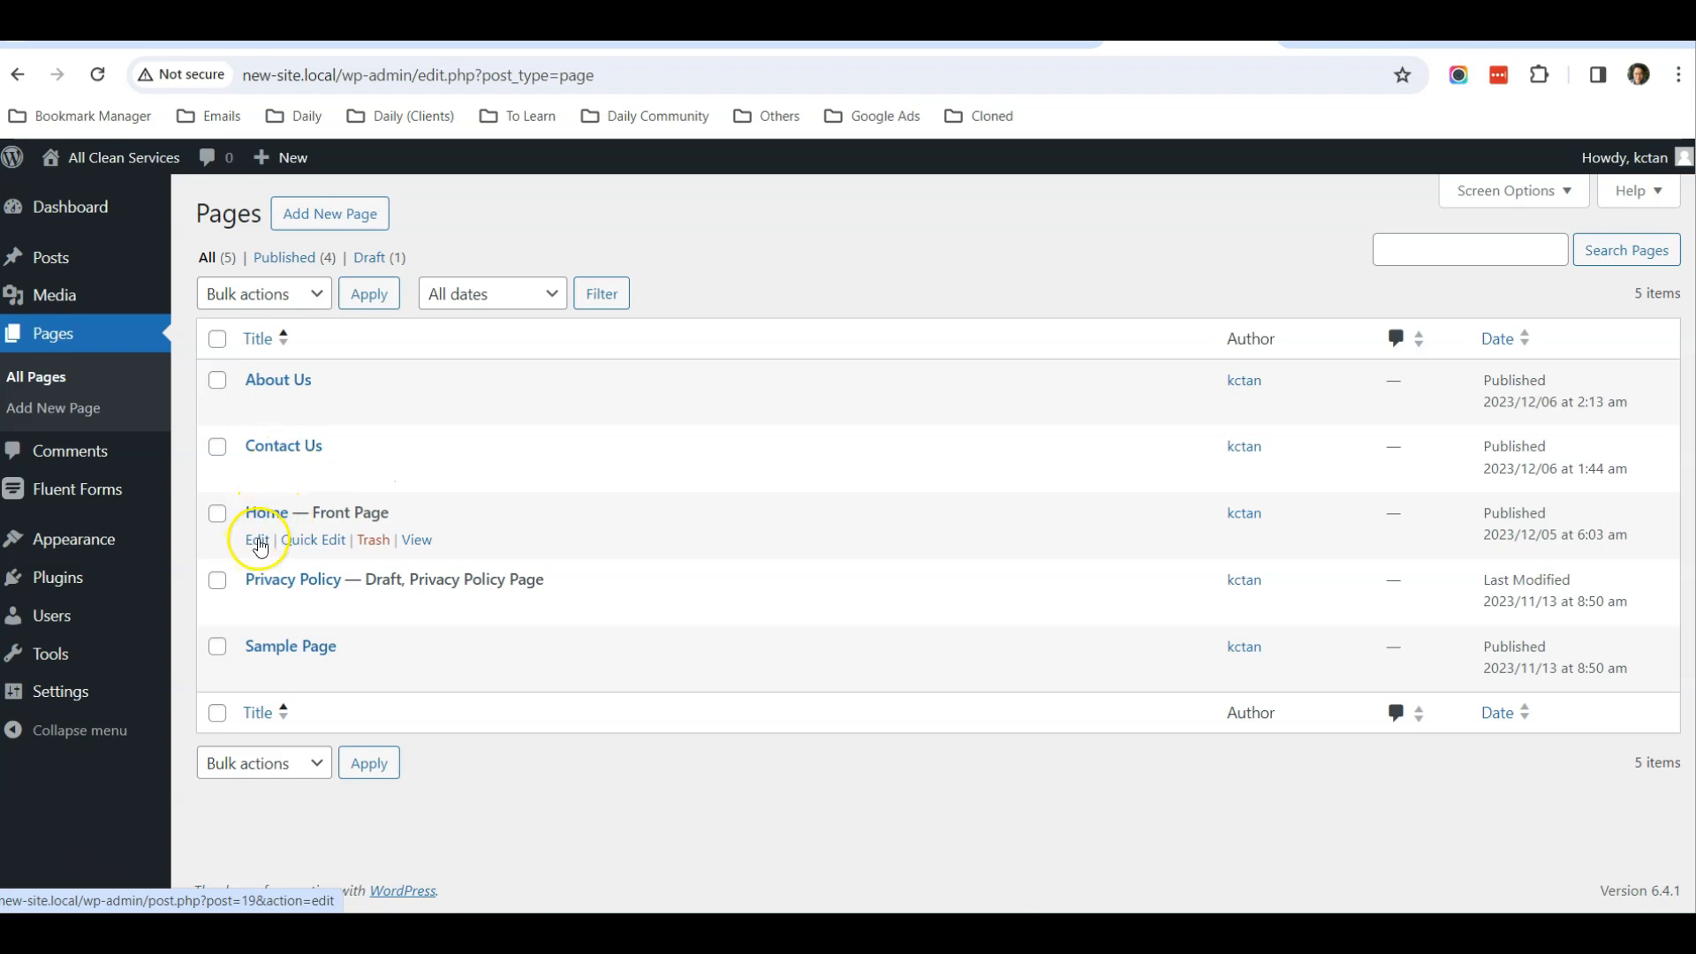
left_click(257, 543)
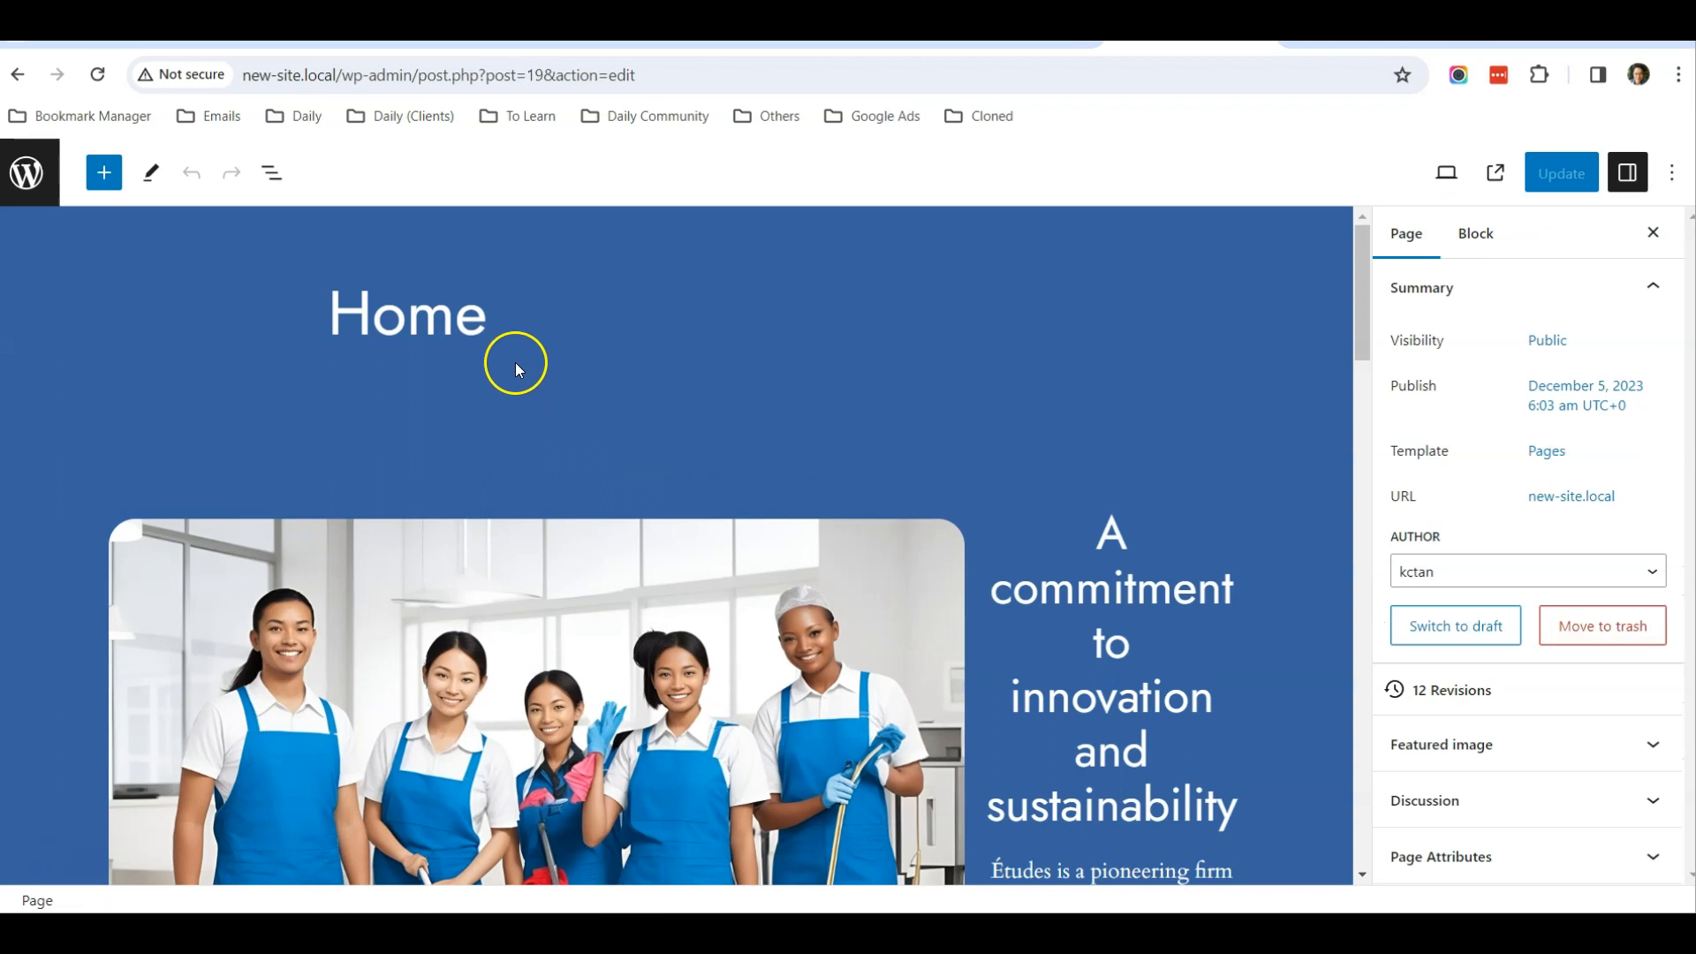
Show the Home page's List View and rename the group holding the Services section to Clean Services
left_click(273, 181)
scroll(571, 449, "down", 10)
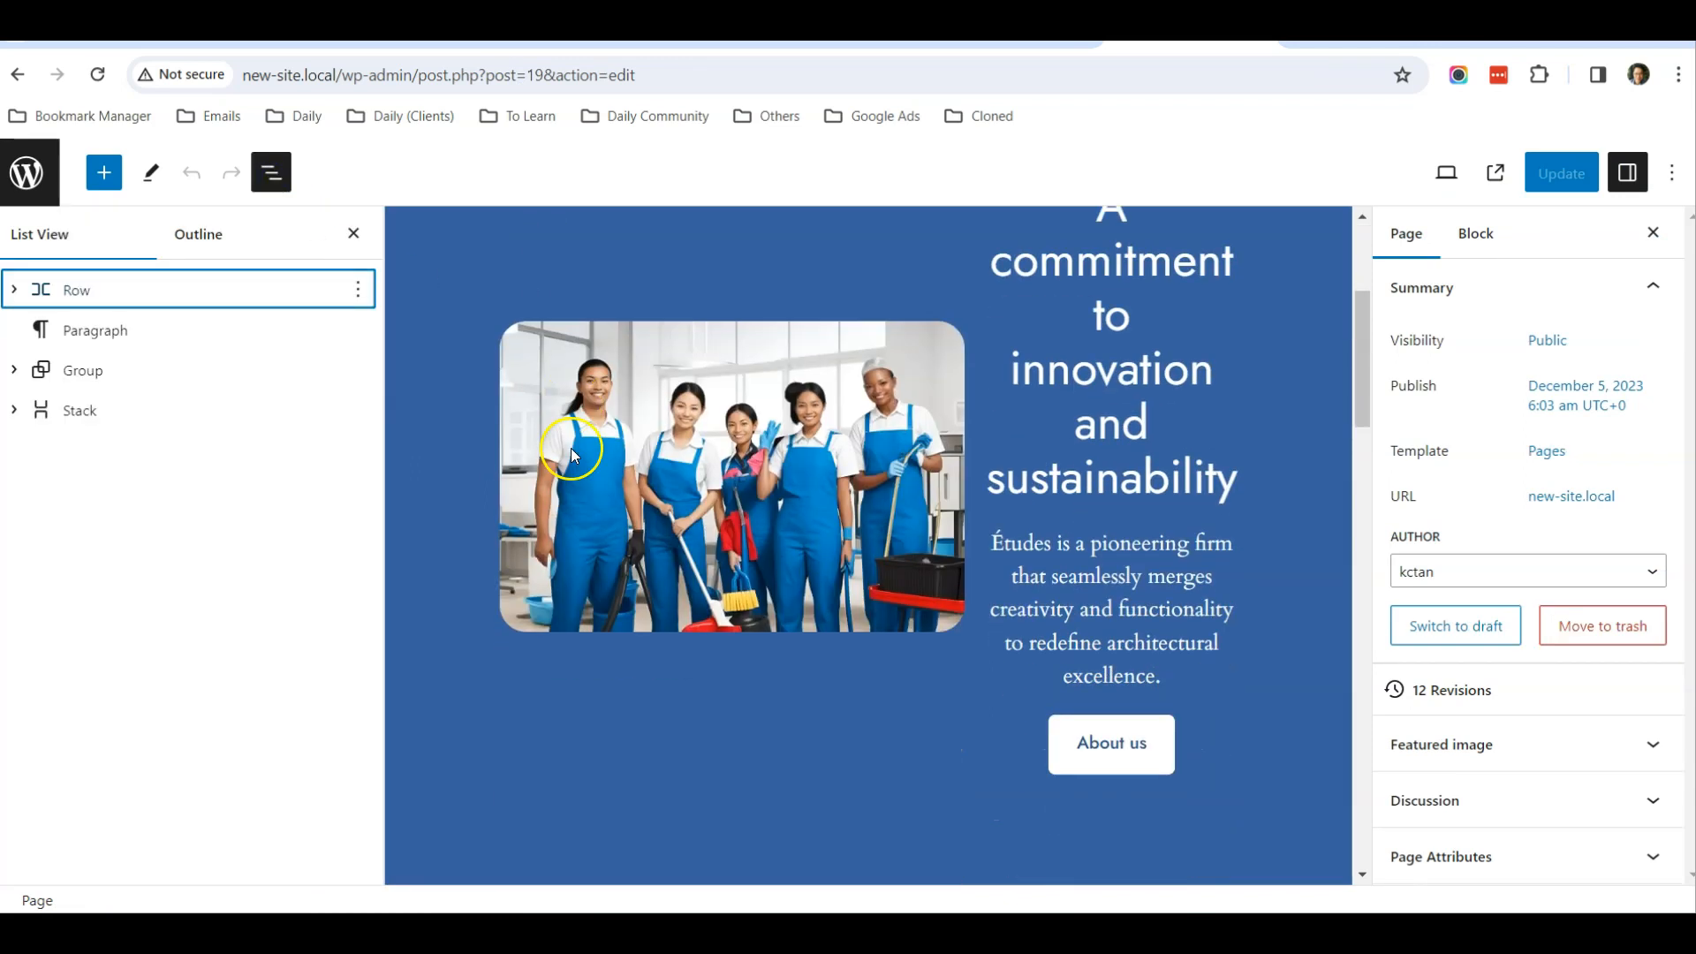
scroll(571, 452, "up", 1)
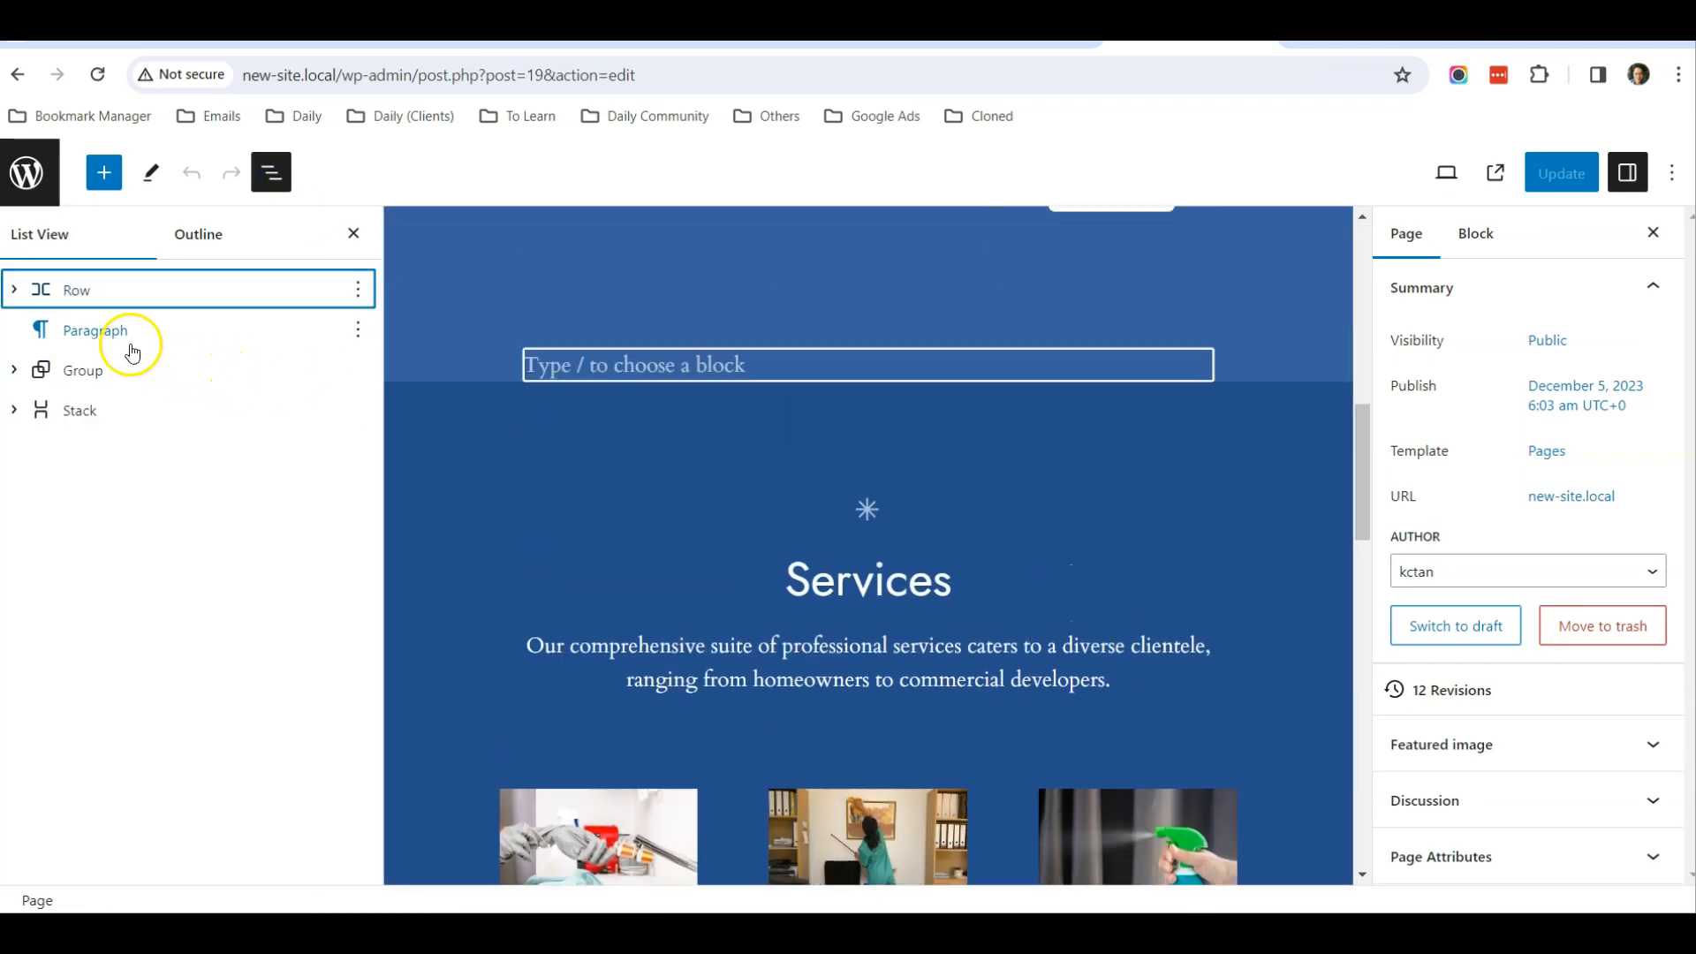
left_click(97, 374)
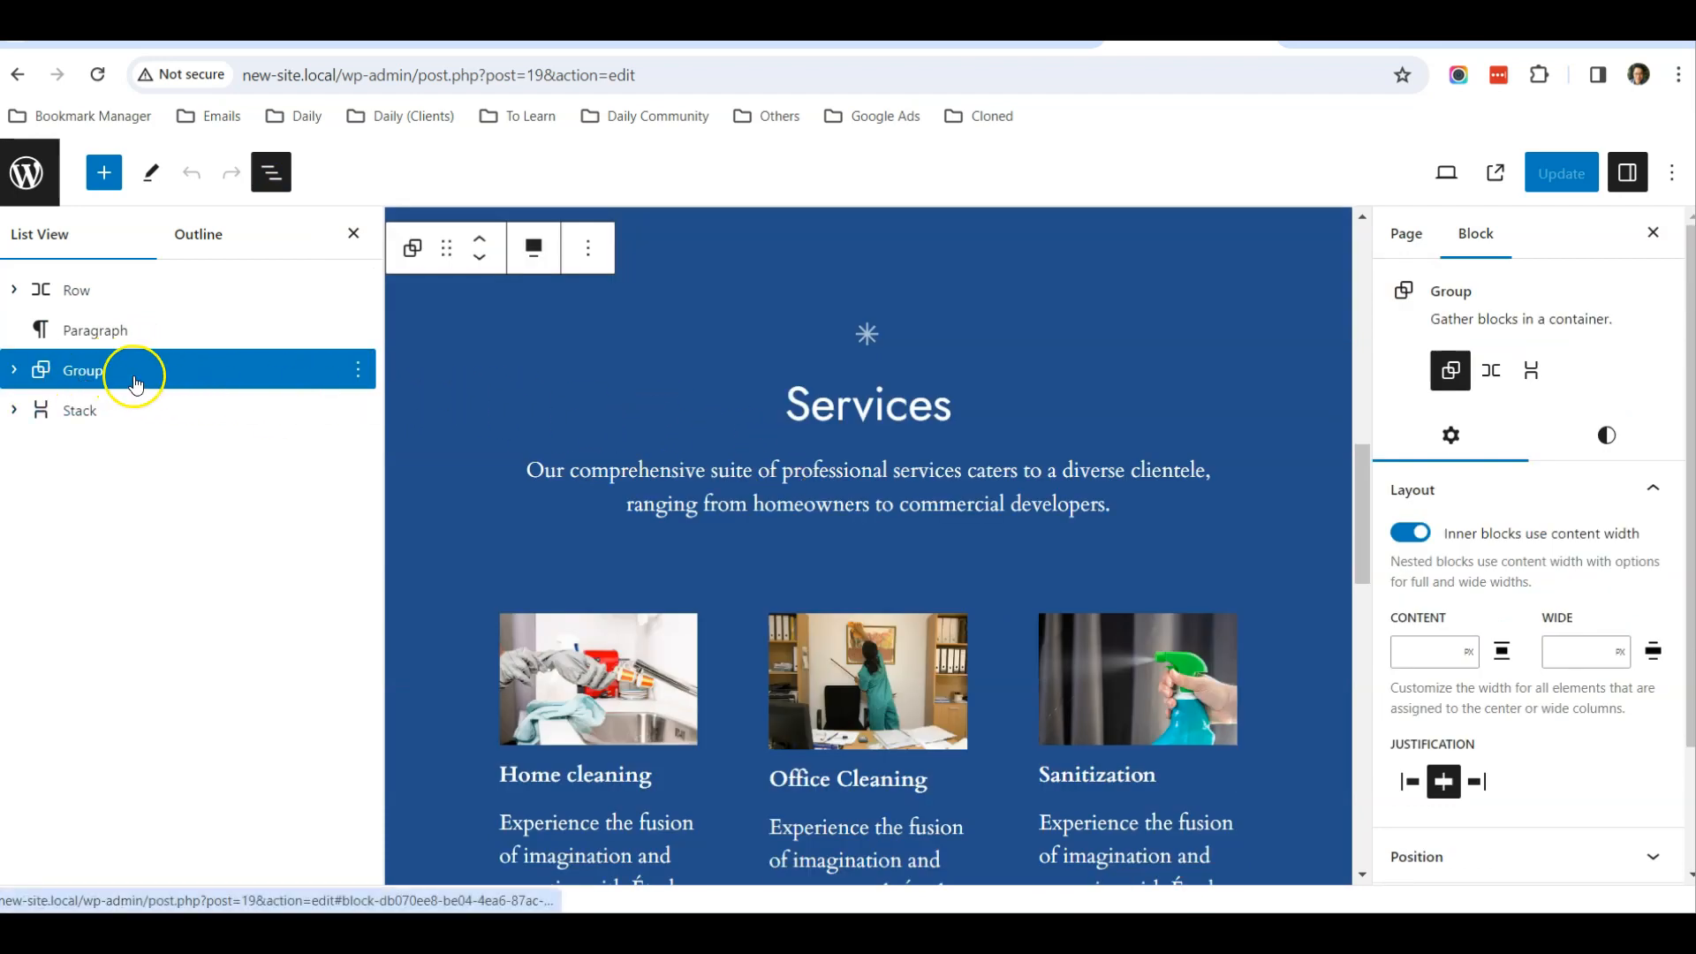
left_click(357, 370)
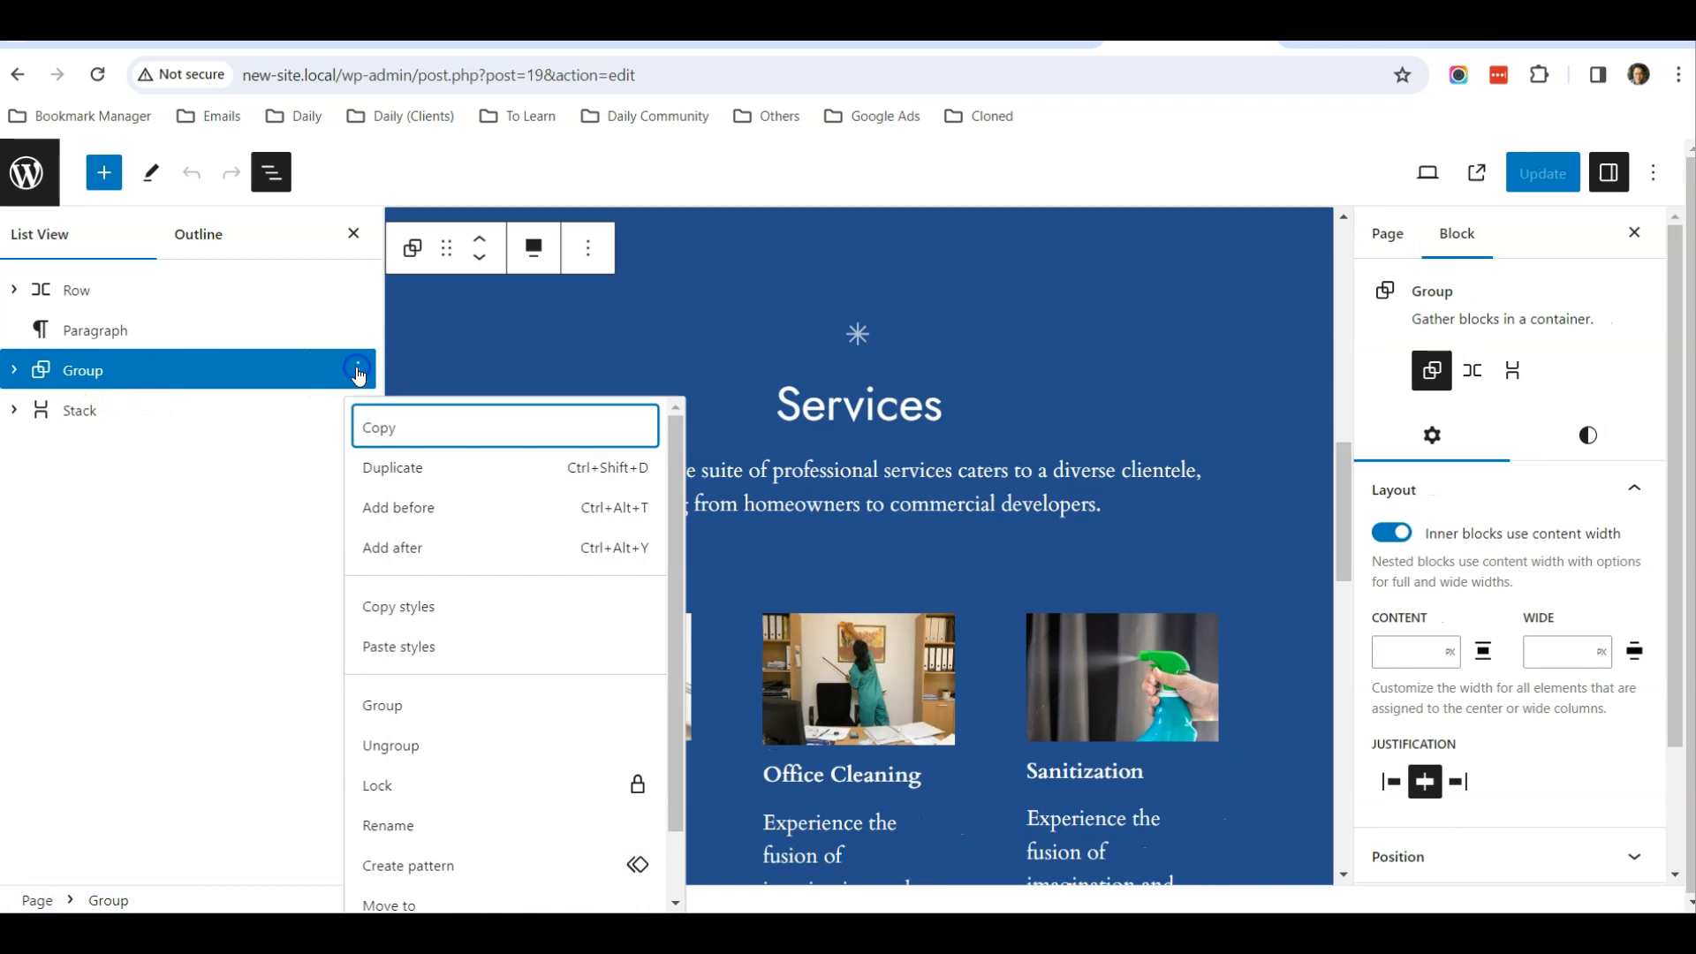
left_click(415, 825)
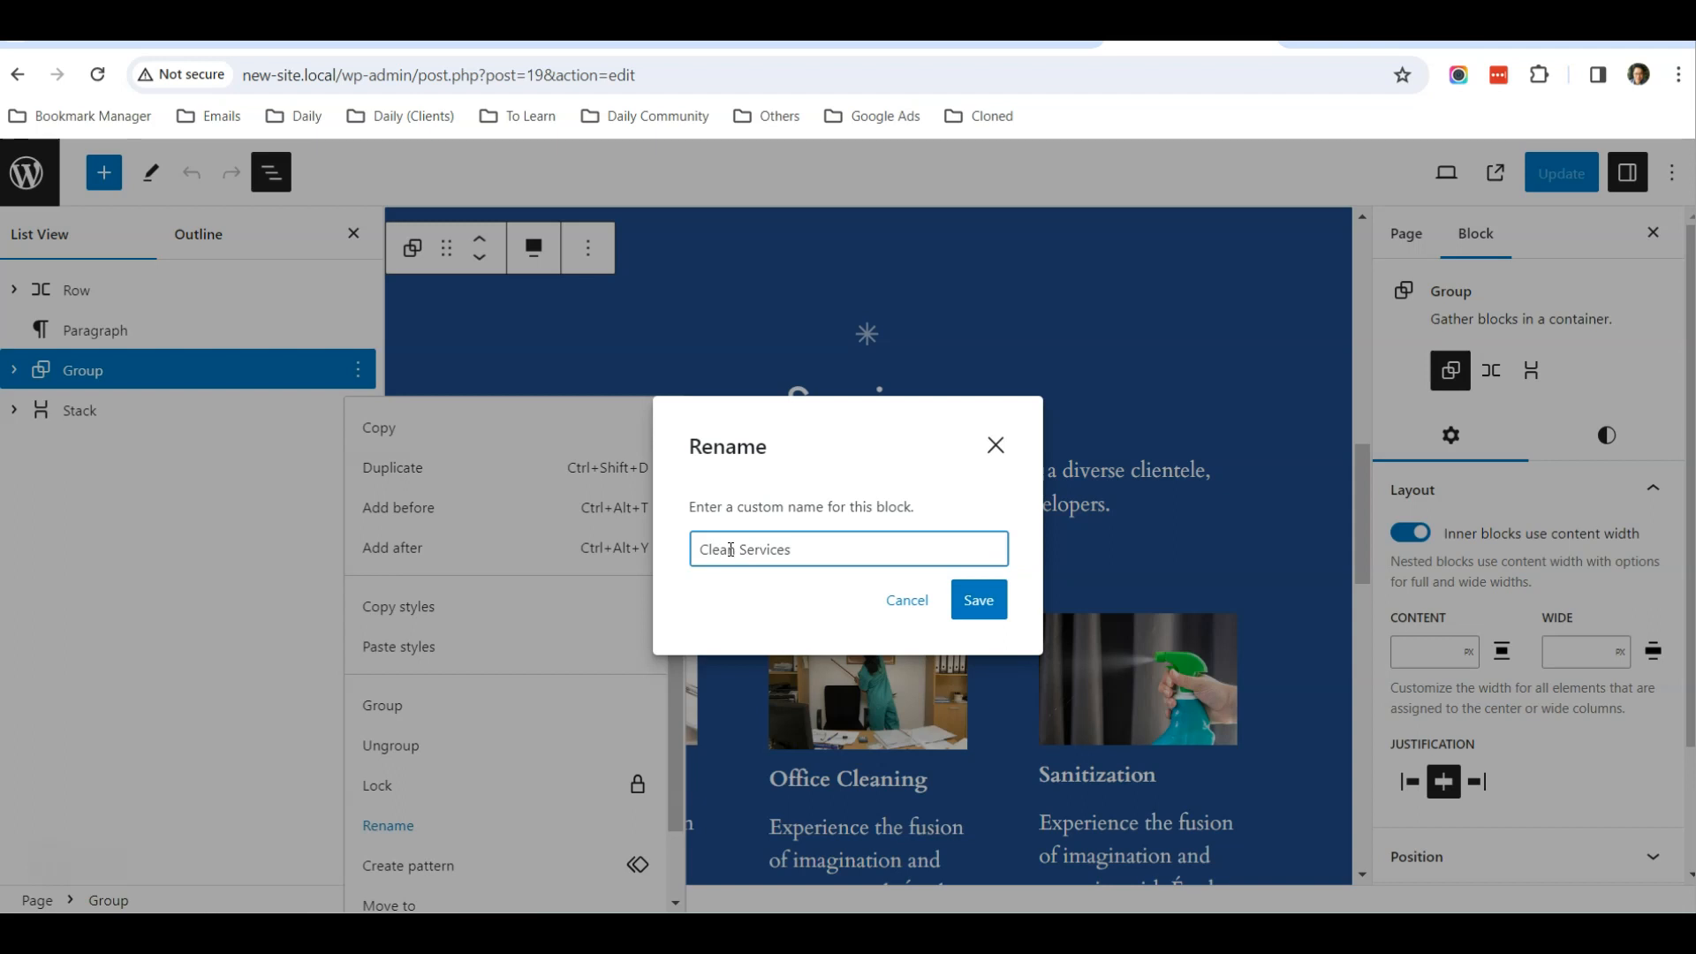
left_click(977, 597)
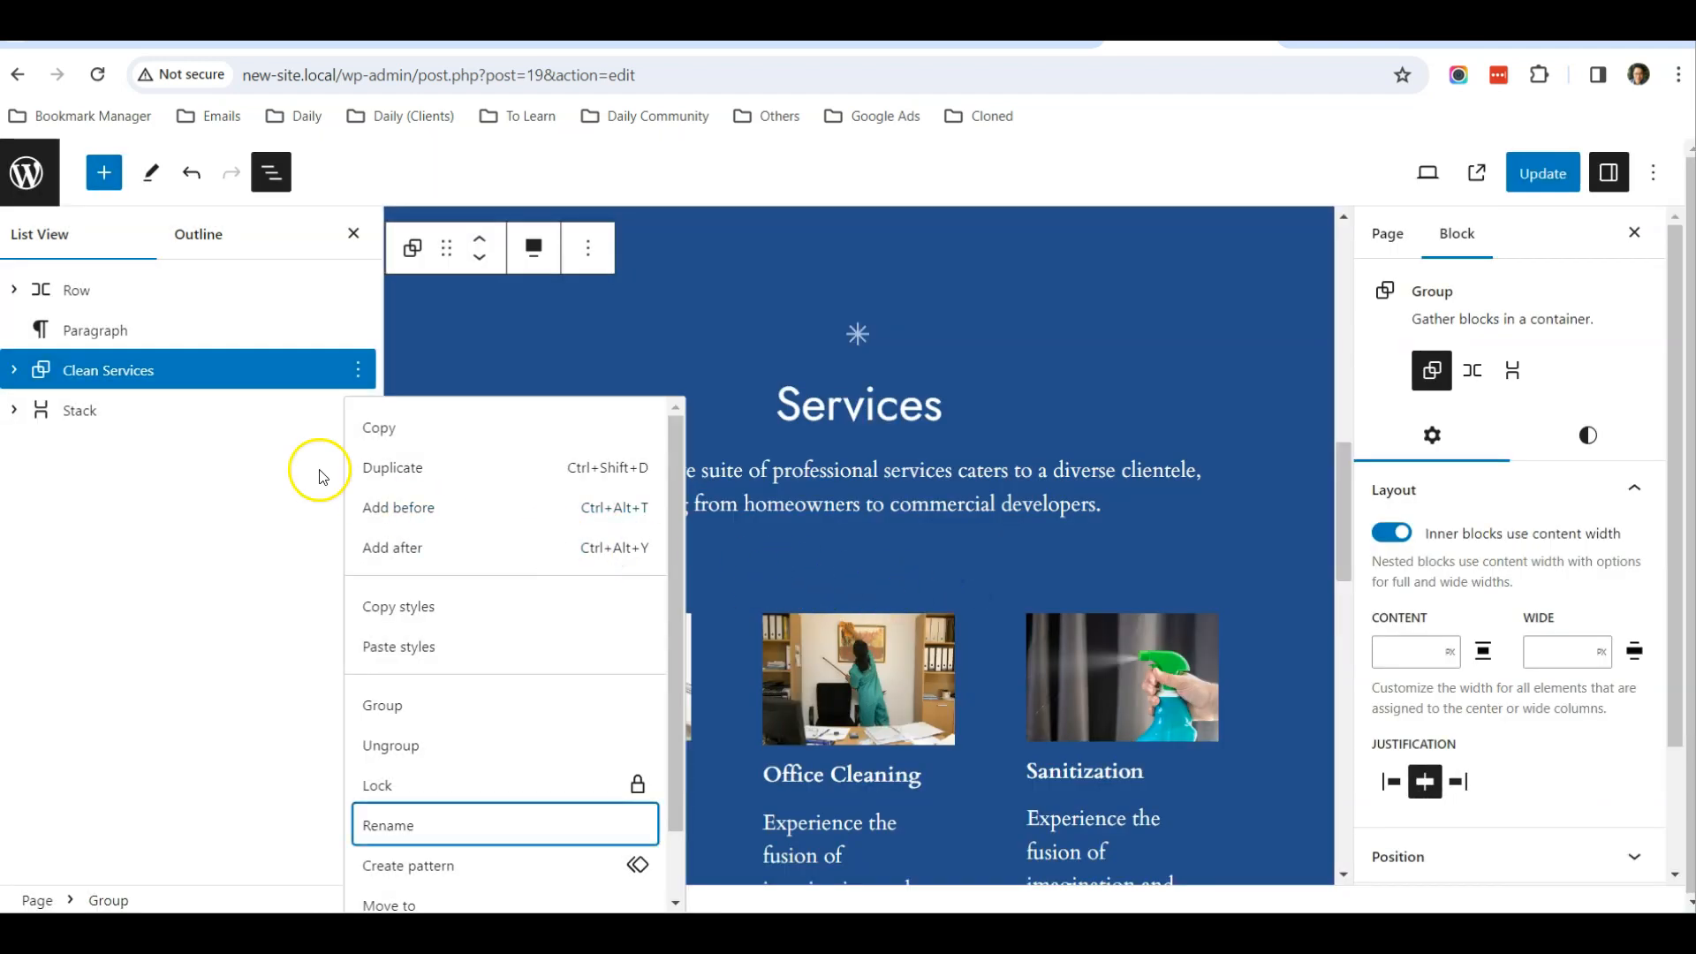
left_click(179, 411)
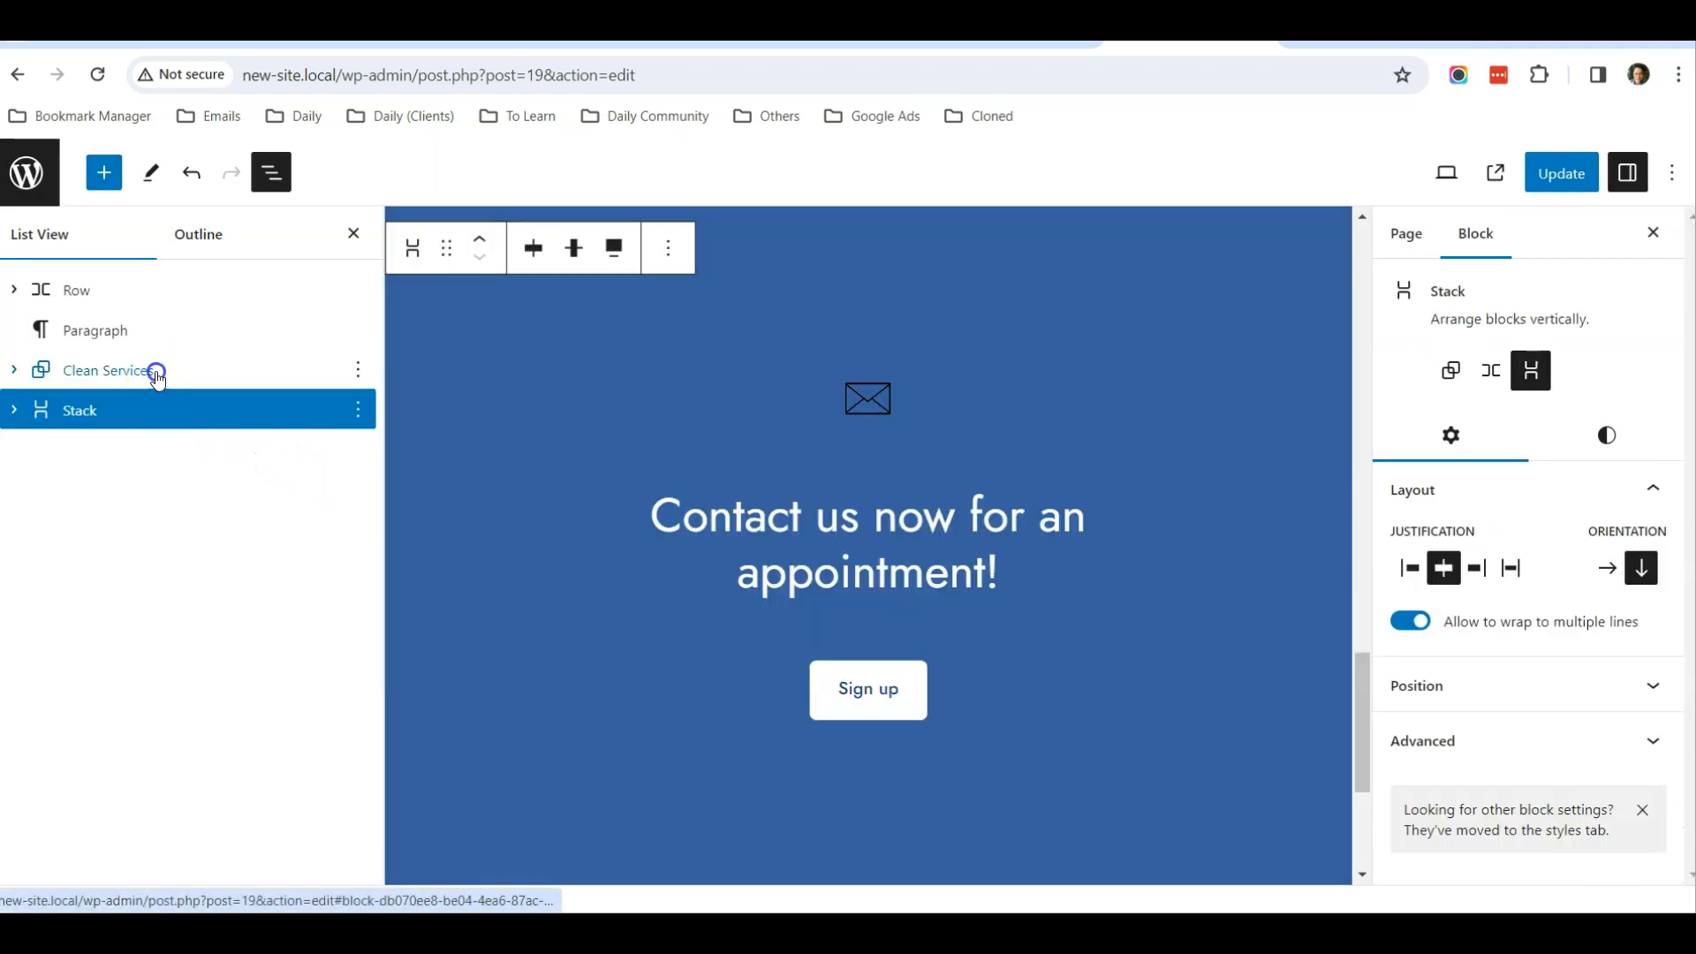
Create a synced pattern named My pattern in the category Clean Services from the Clean Services group
left_click(157, 379)
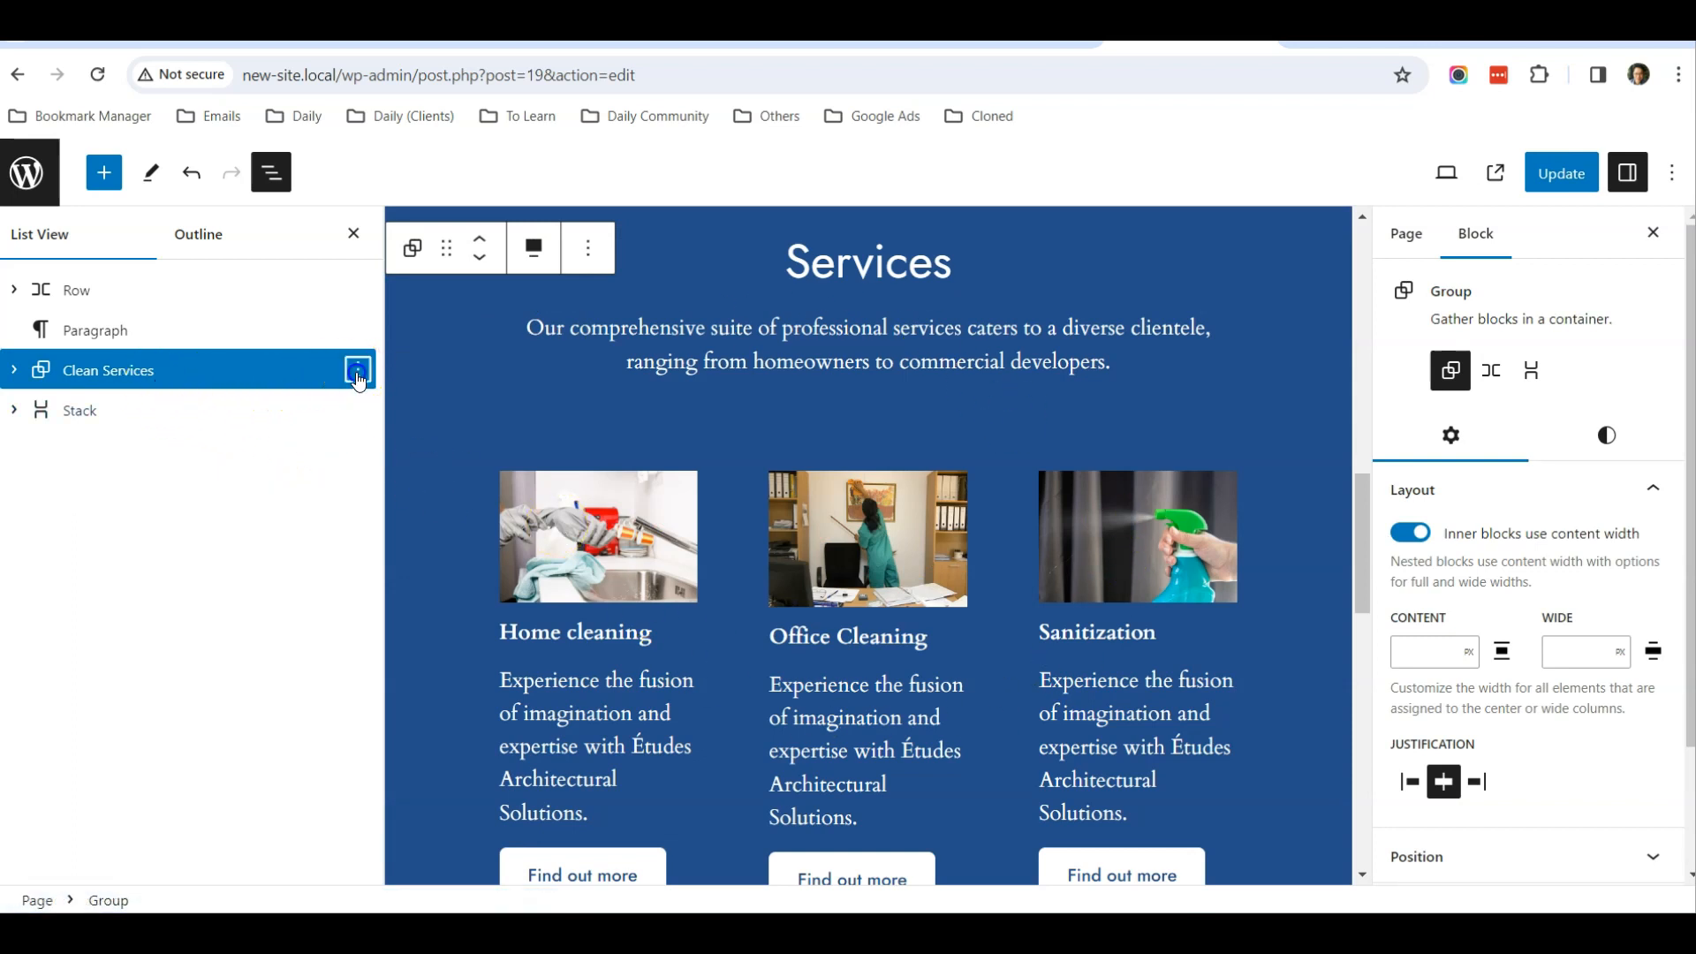
left_click(358, 375)
scroll(436, 693, "down", 2)
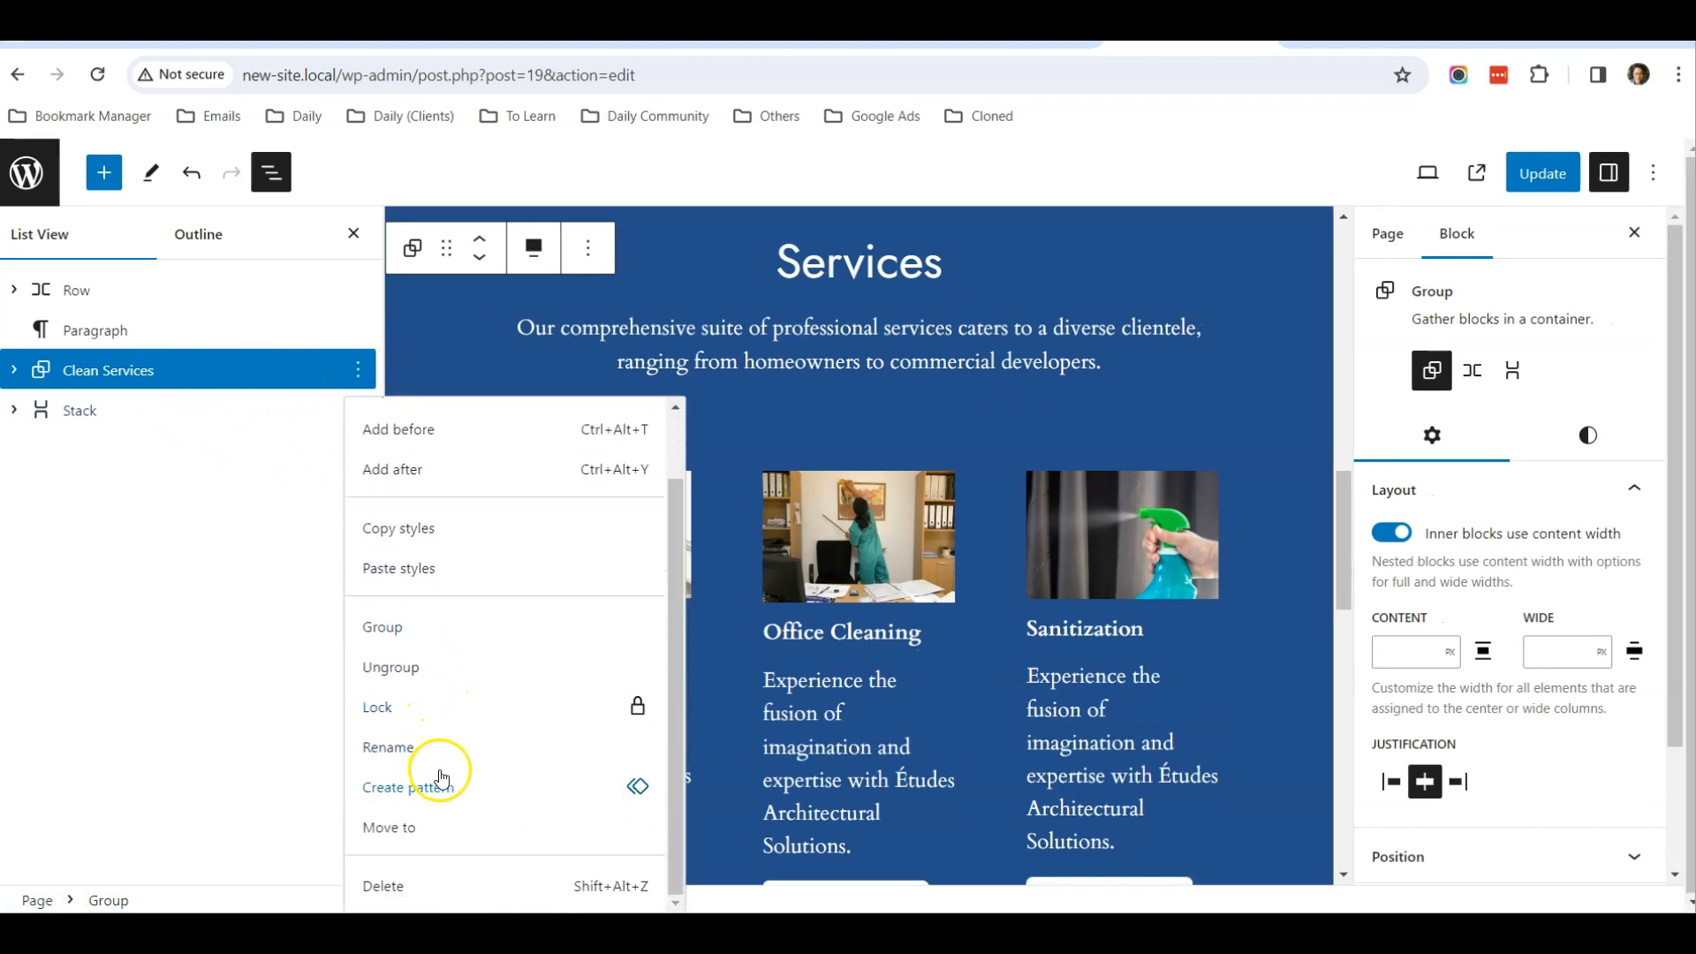
left_click(439, 792)
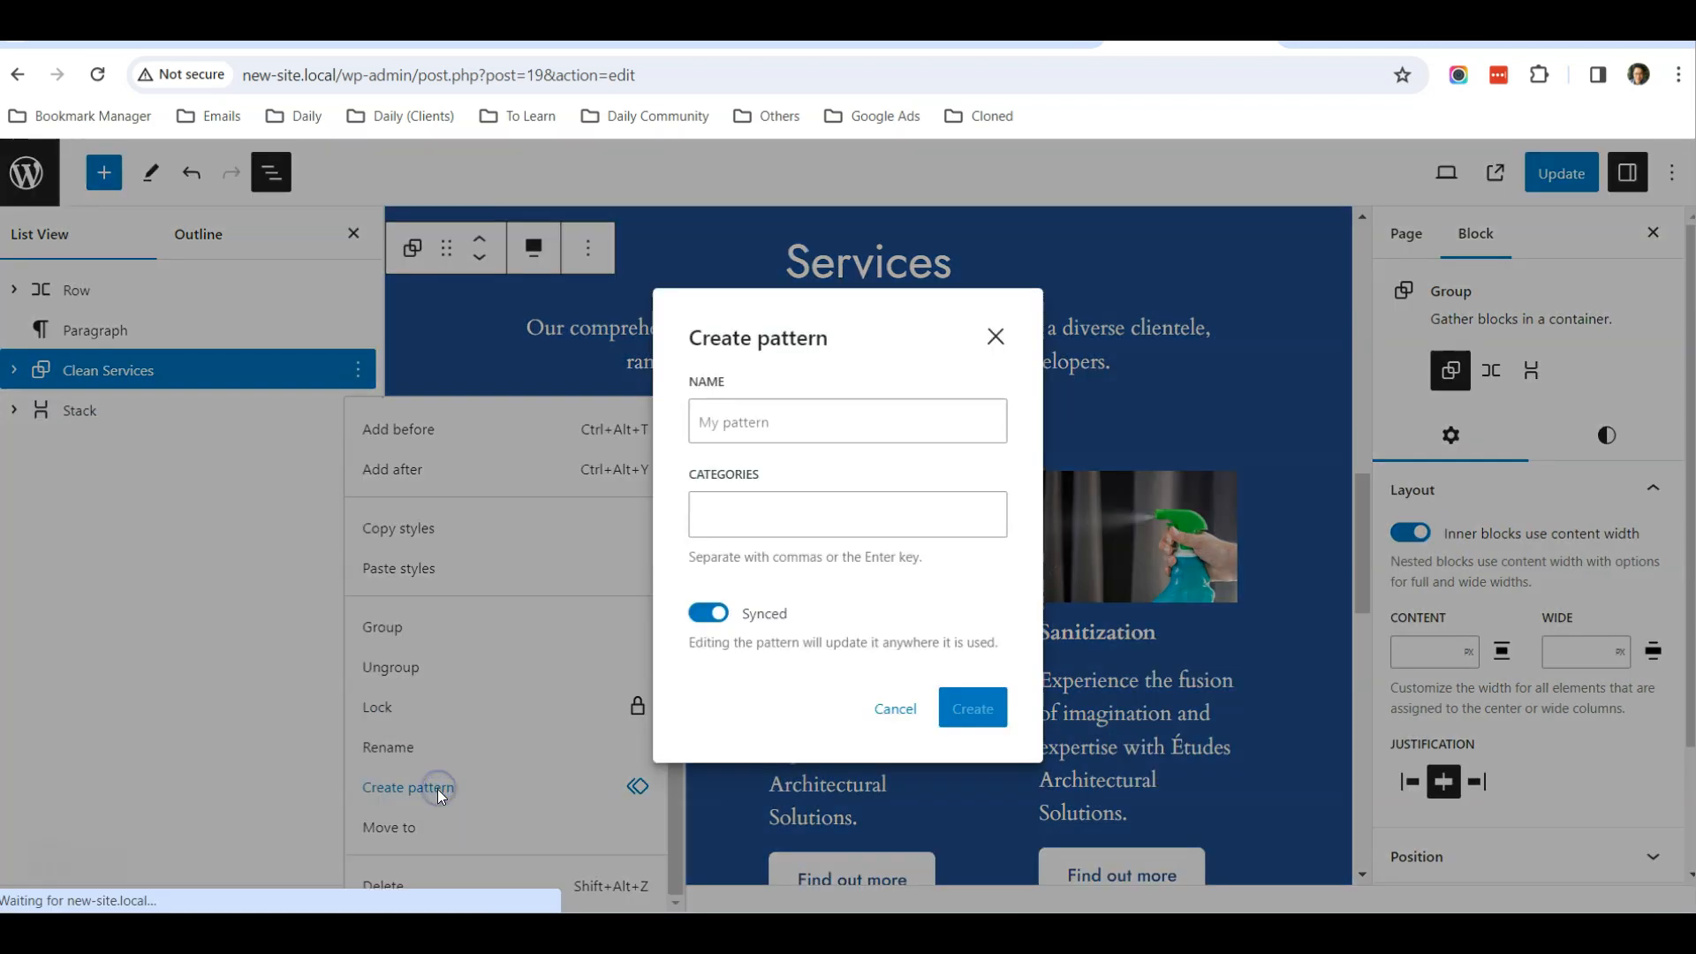
left_click(754, 419)
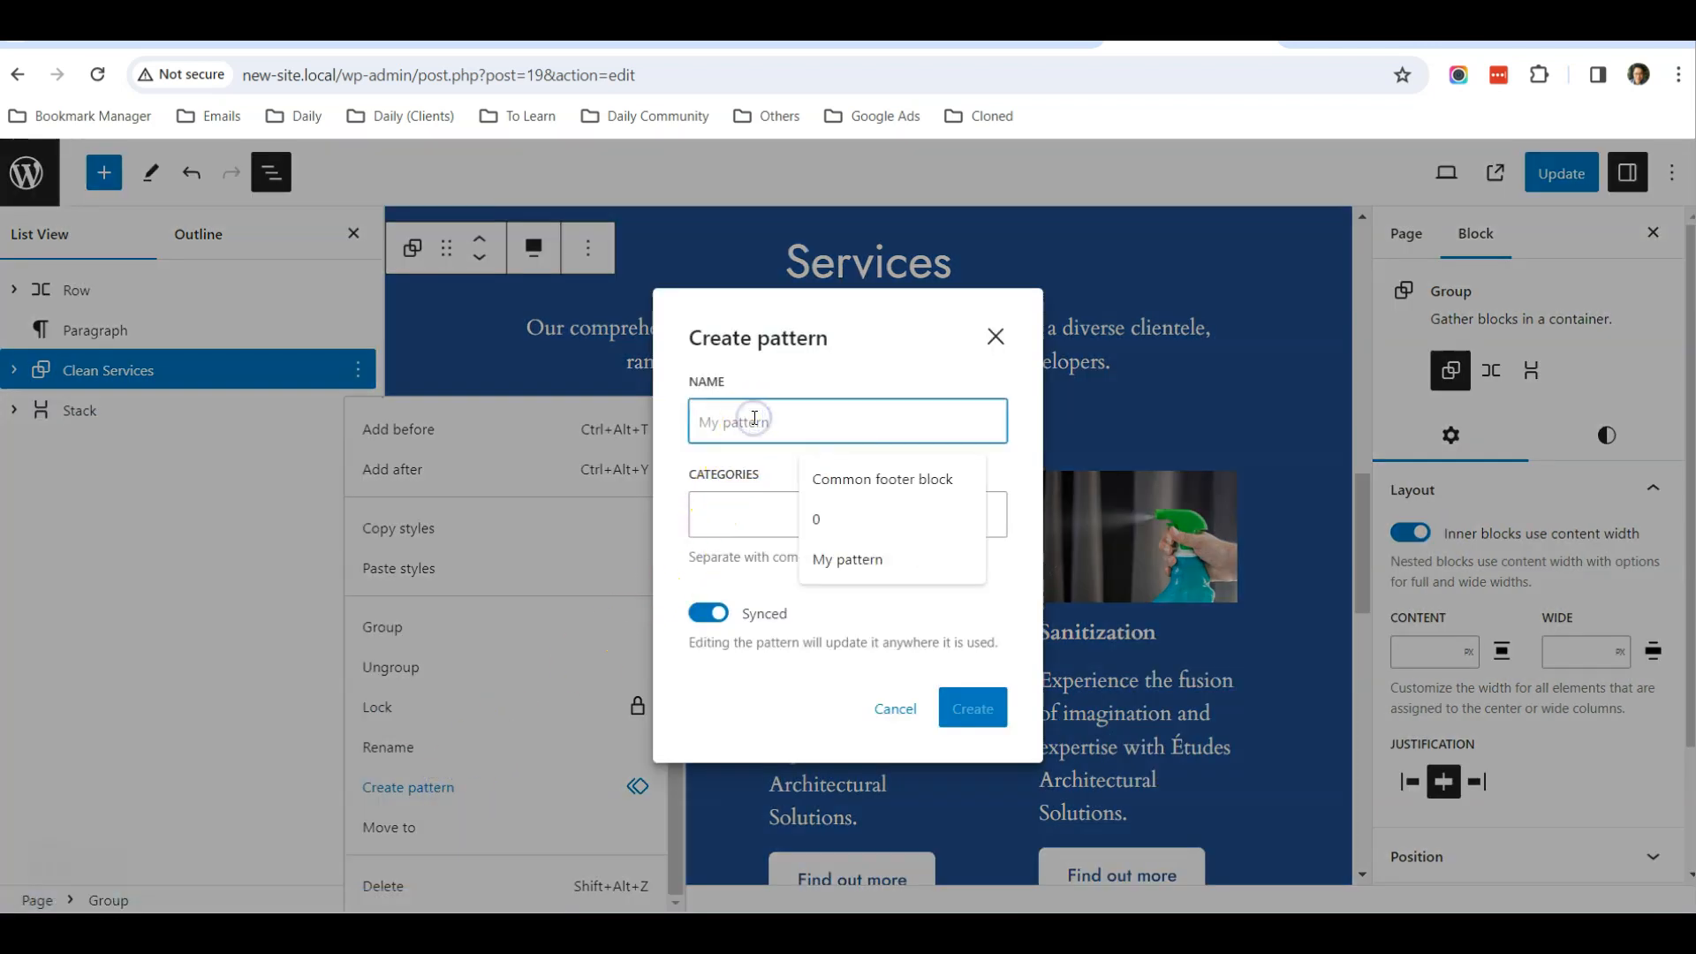
left_click(861, 562)
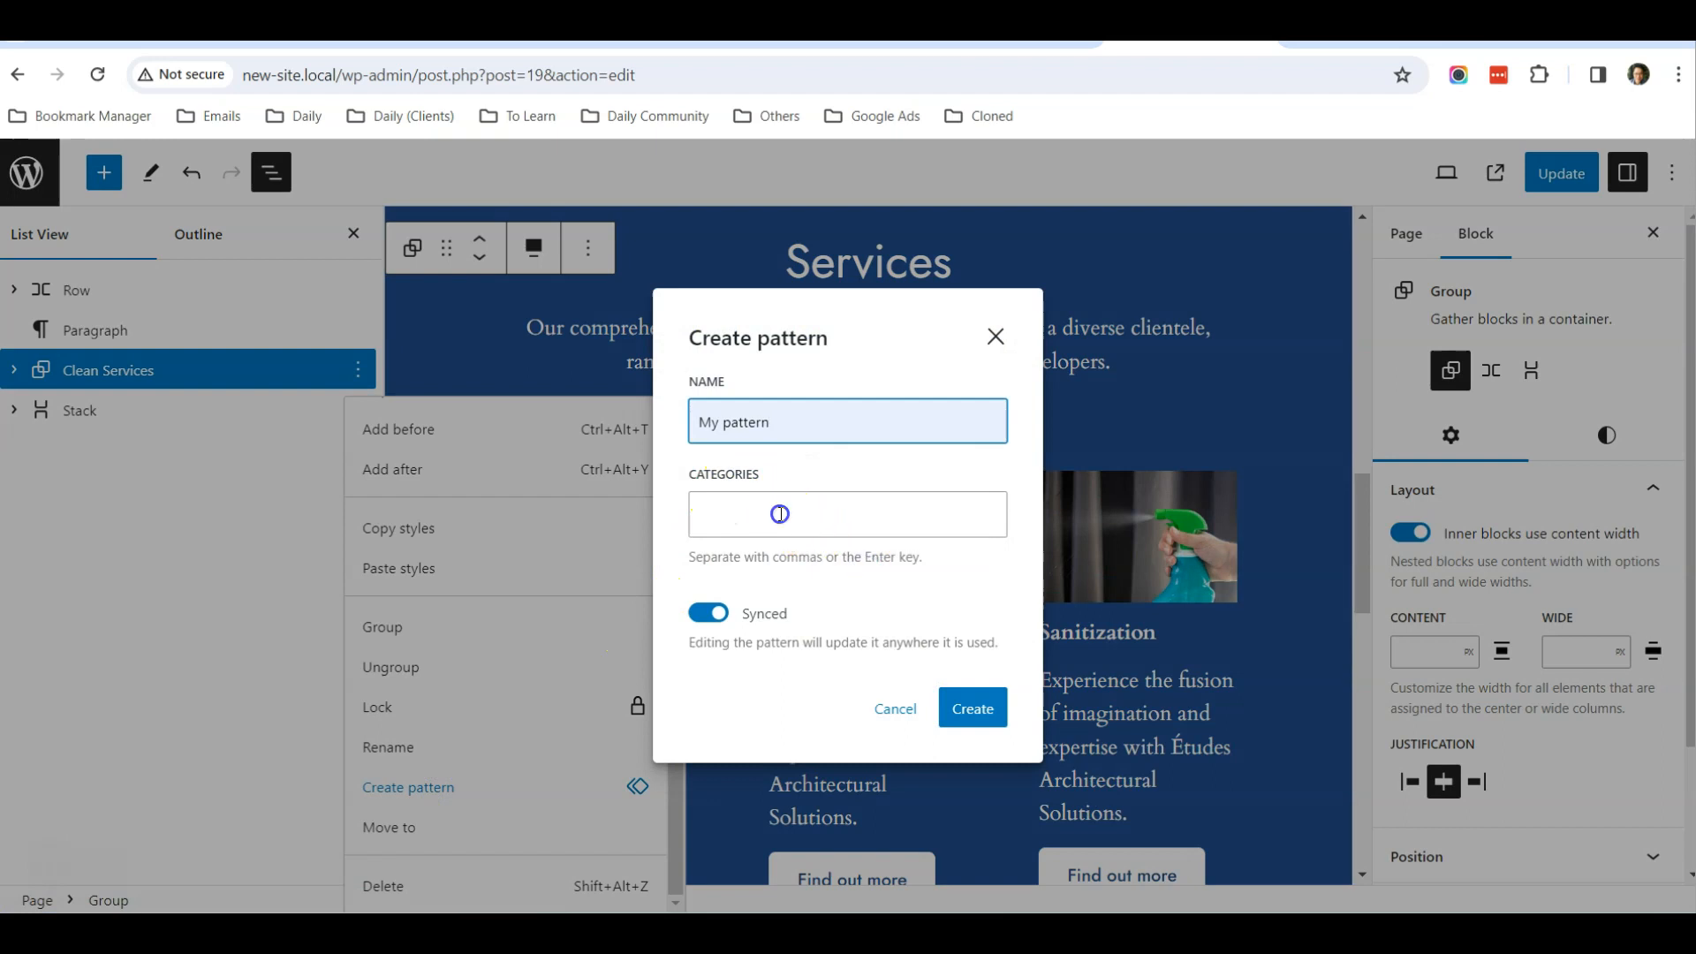
left_click(781, 515)
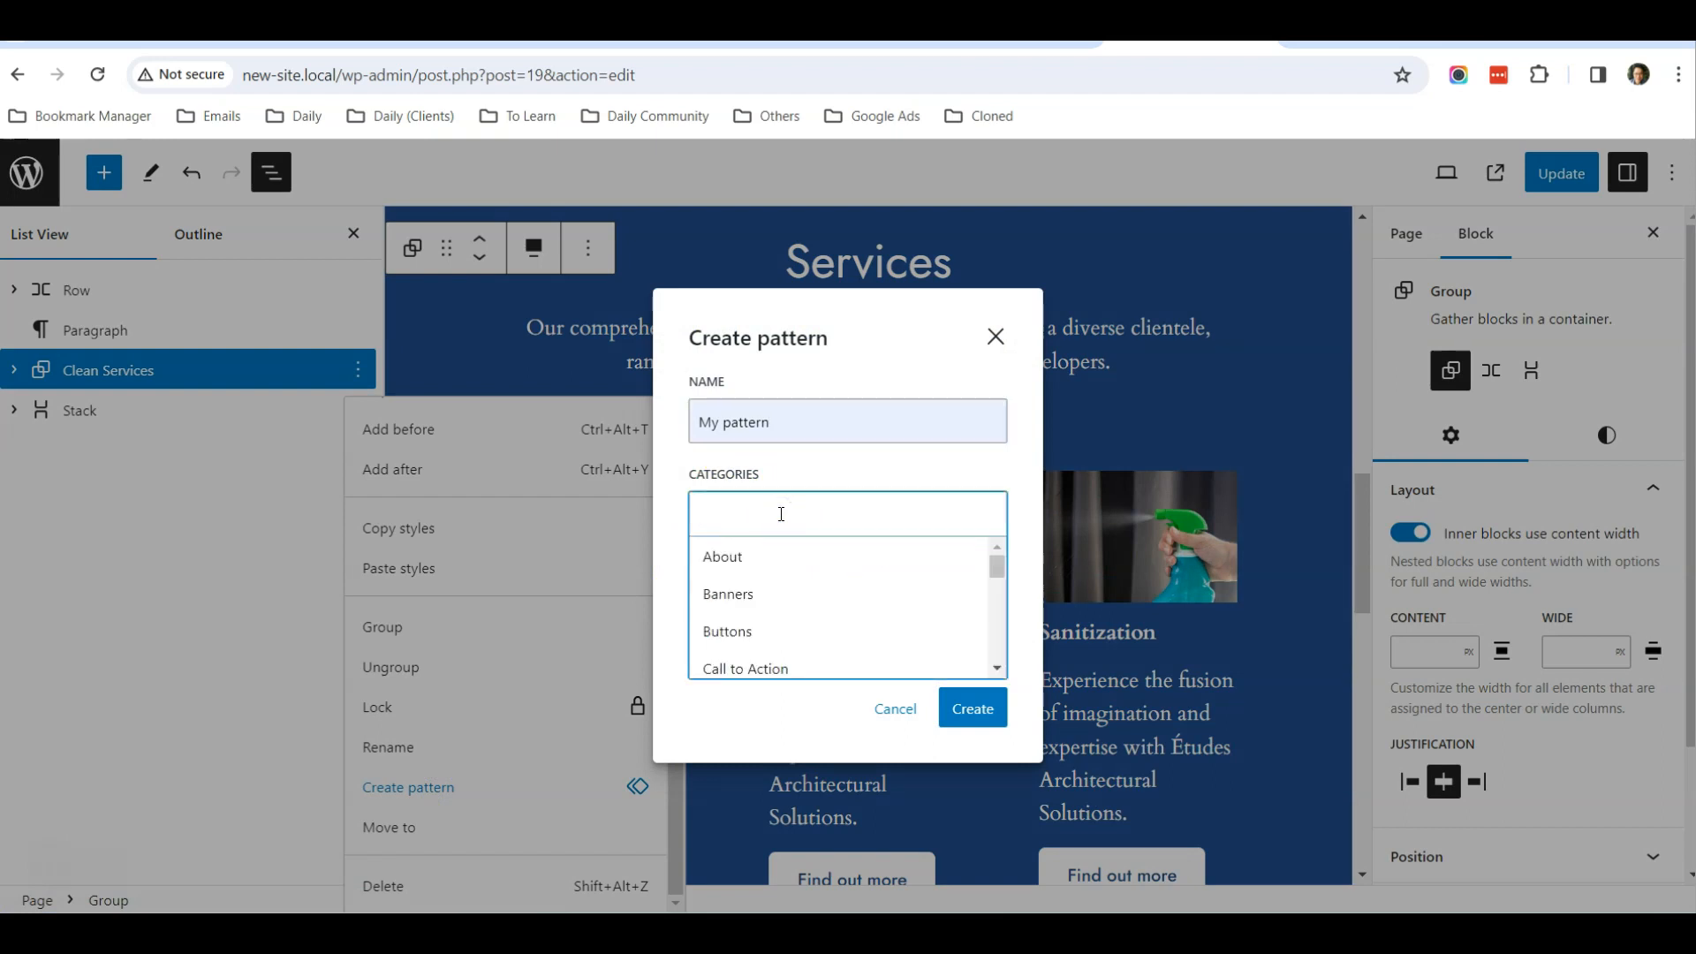
type("Clean Services")
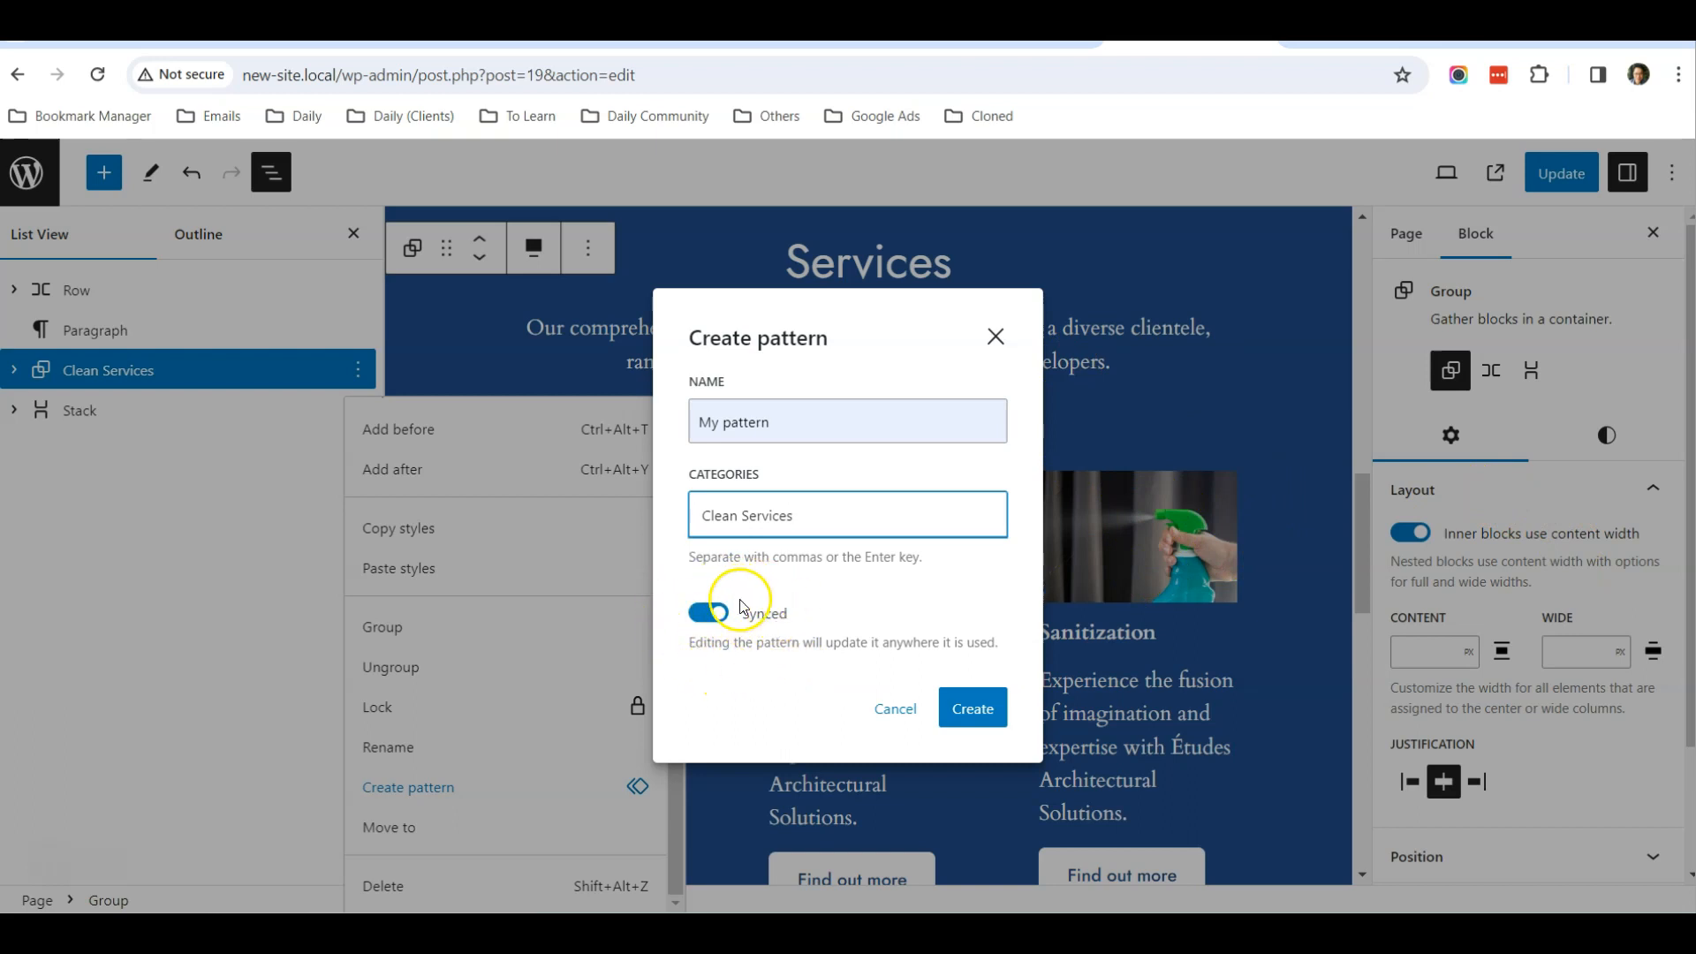
left_click(965, 717)
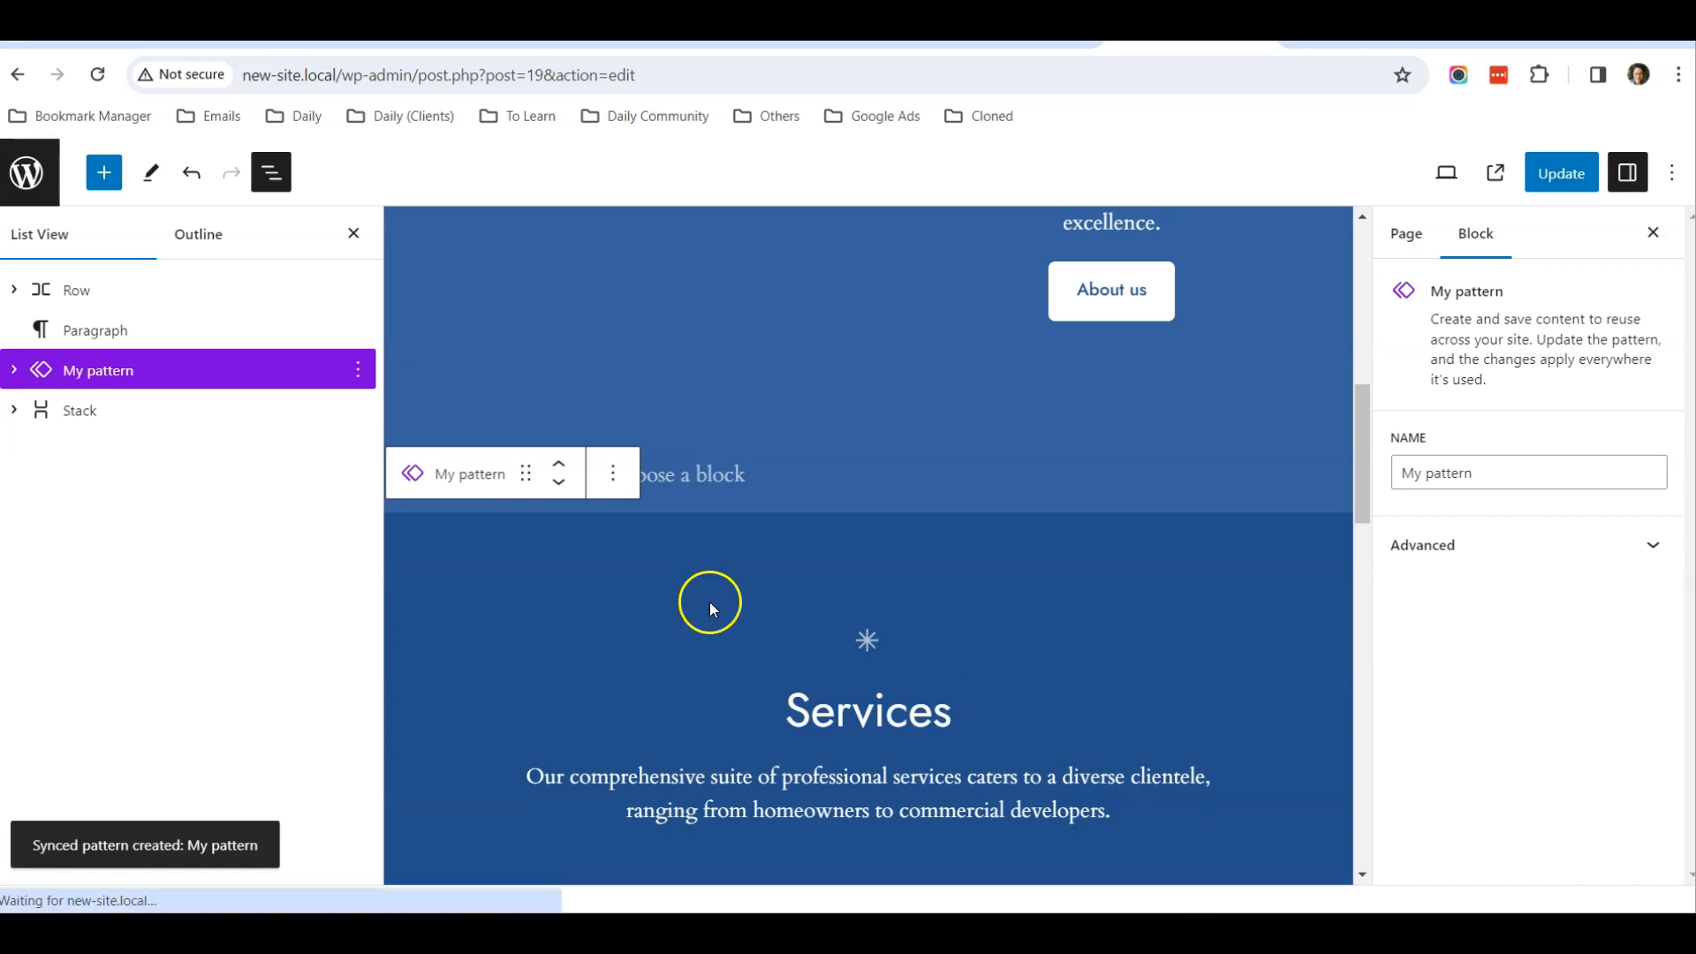
Save the Home page with the new pattern and reopen the About Us page for editing
left_click(113, 410)
left_click(117, 371)
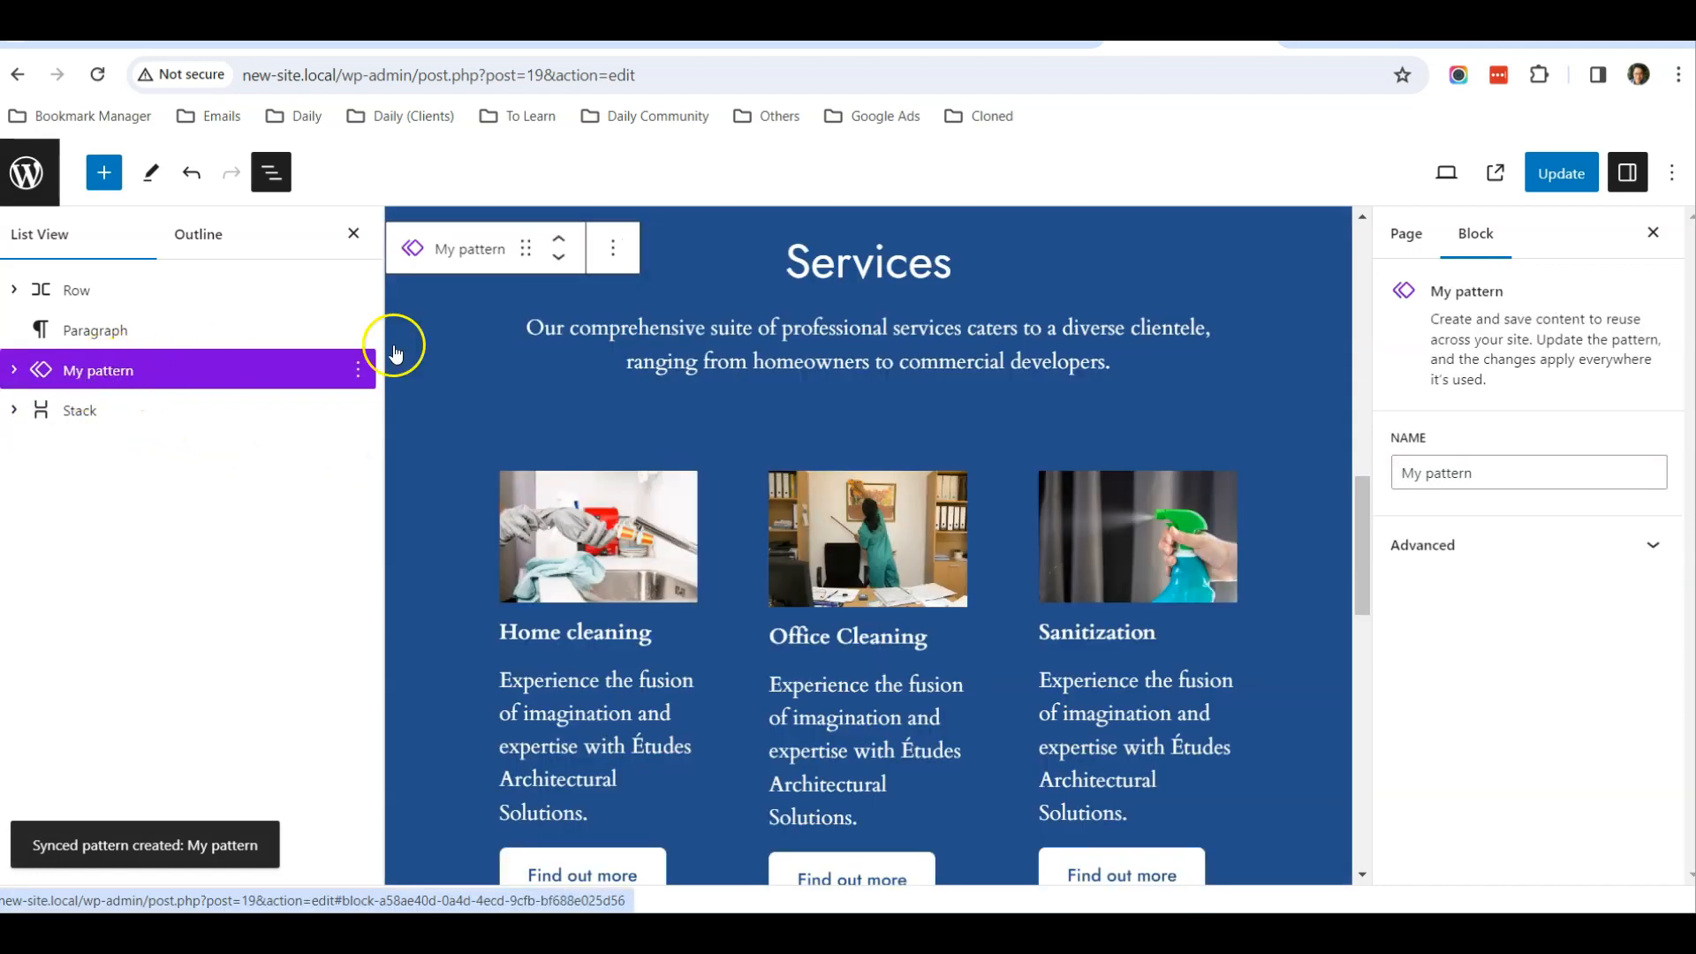
left_click(1561, 177)
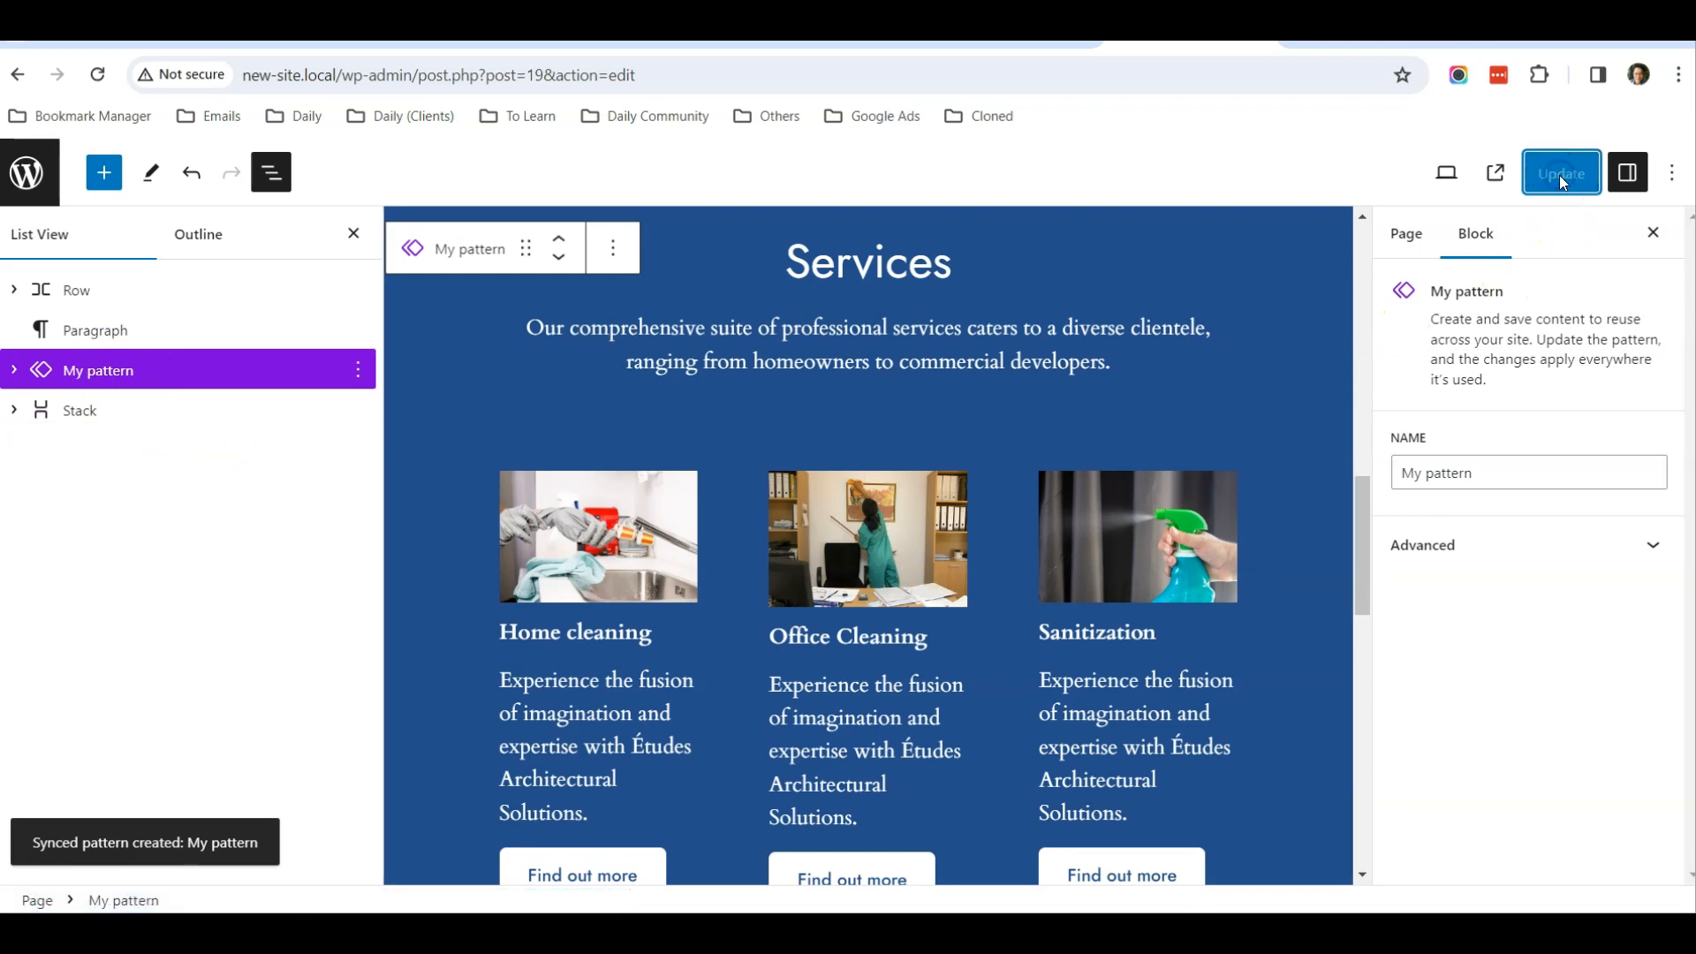
left_click(25, 181)
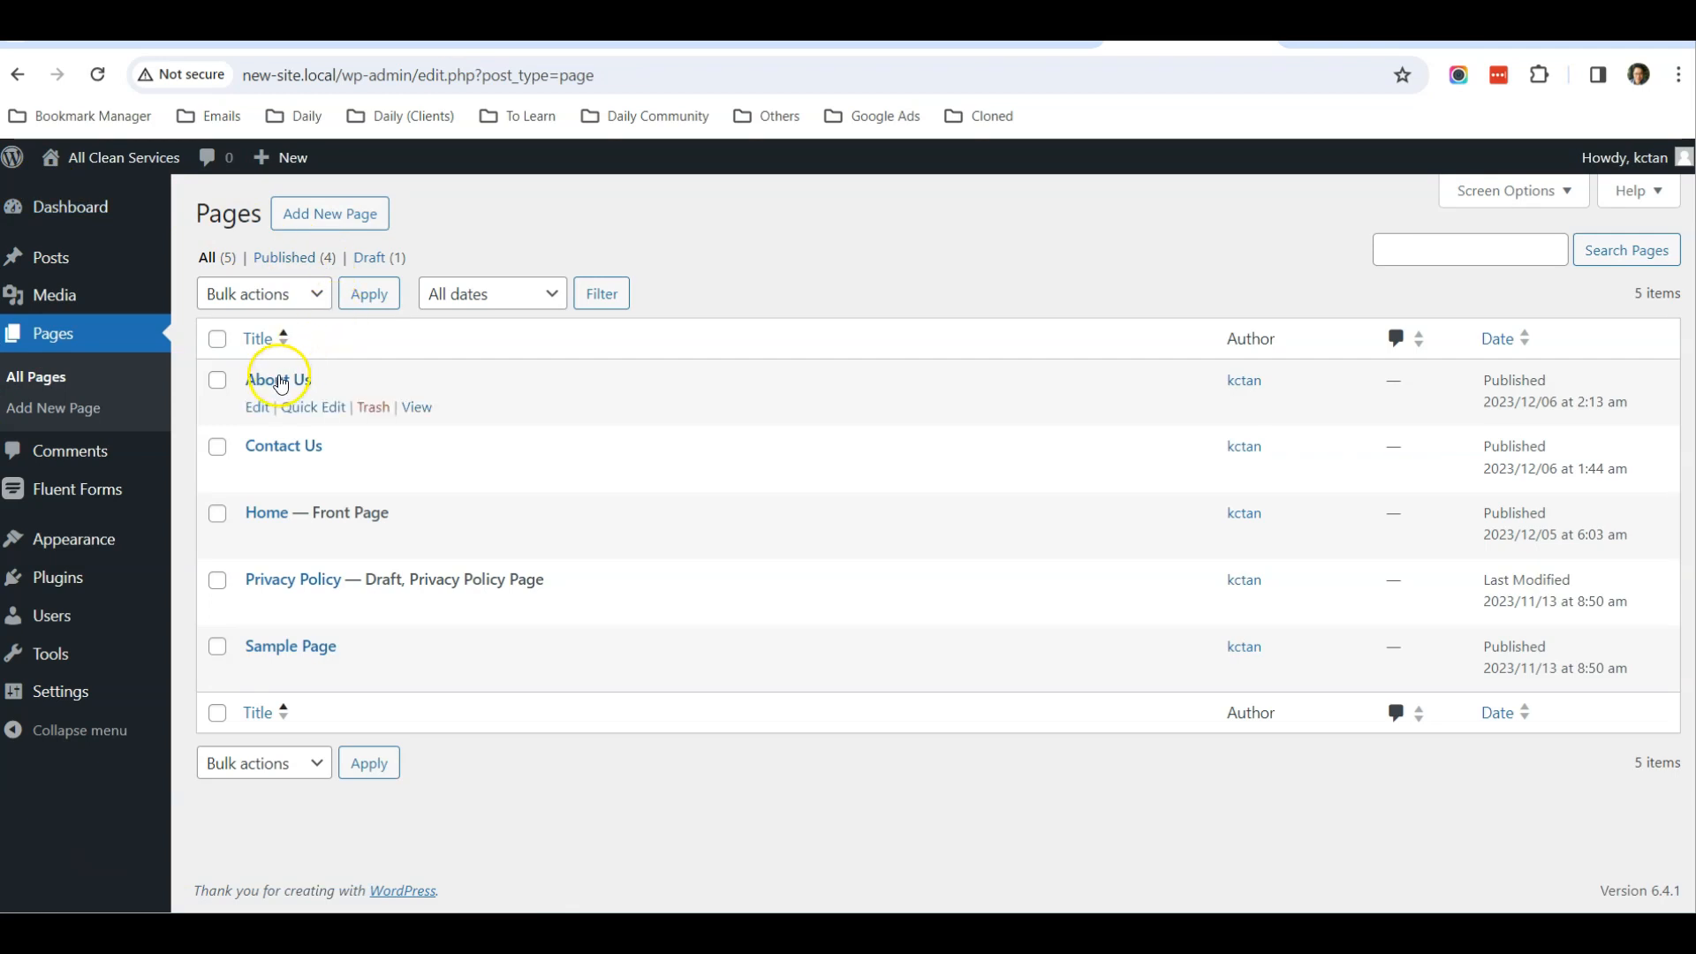
left_click(255, 408)
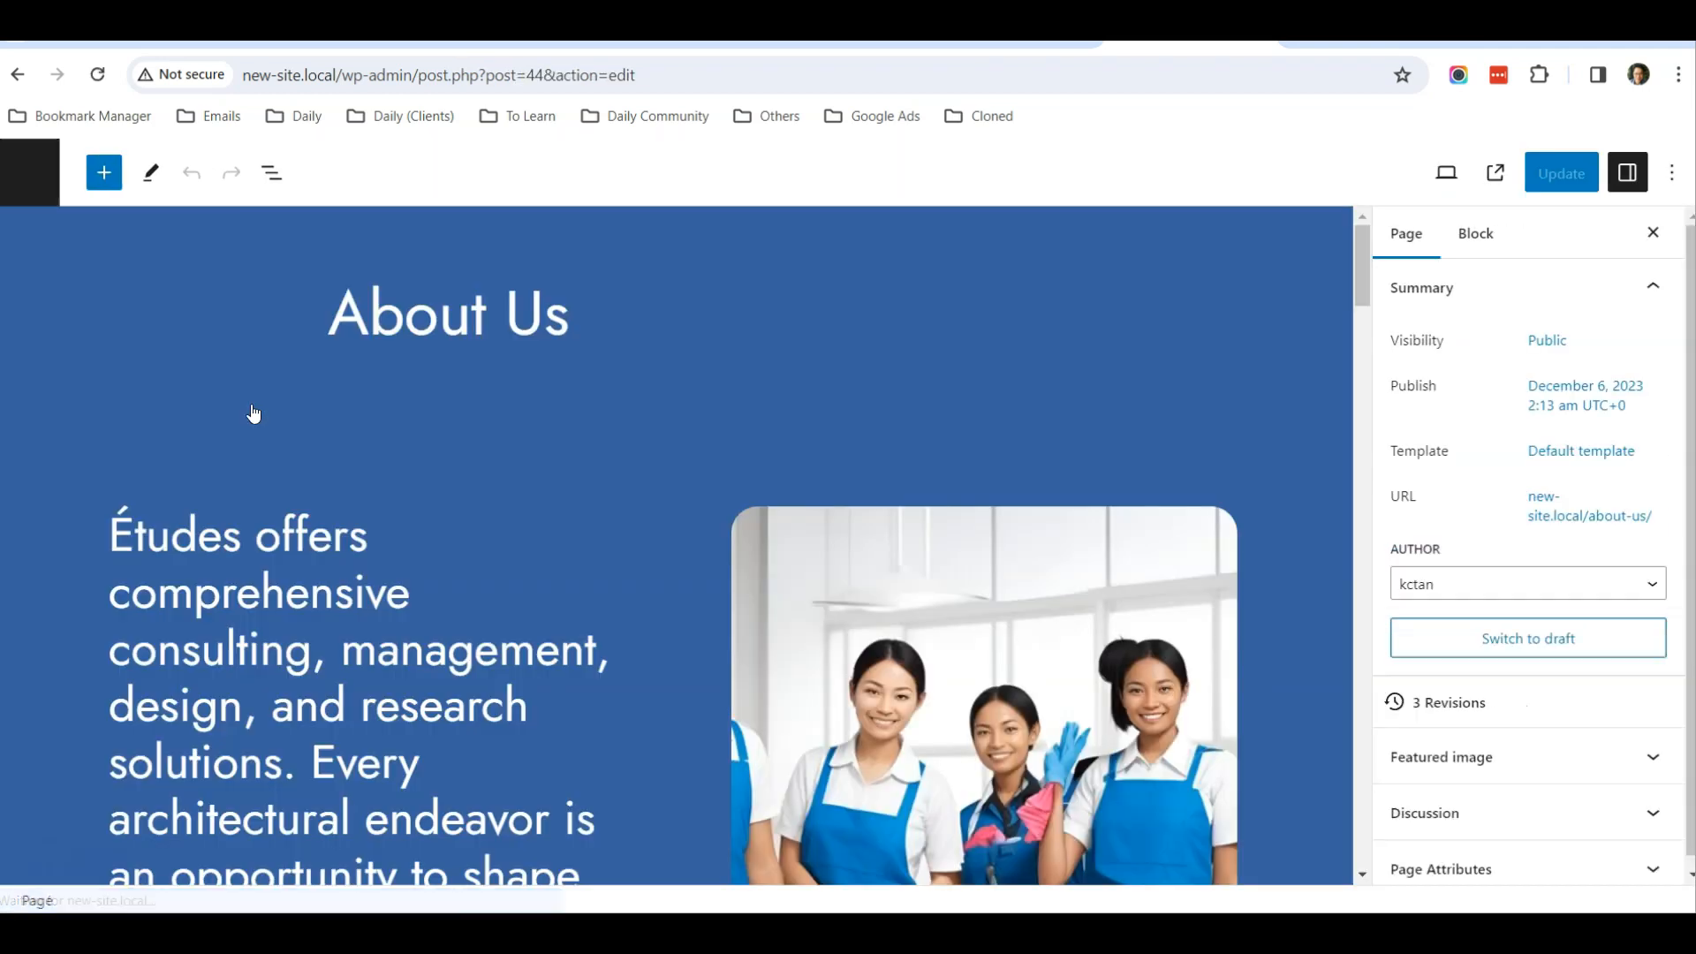
Insert the custom synced pattern My pattern directly after the second group on the About Us page
scroll(378, 415, "down", 4)
scroll(385, 426, "down", 1)
left_click(269, 173)
left_click(150, 336)
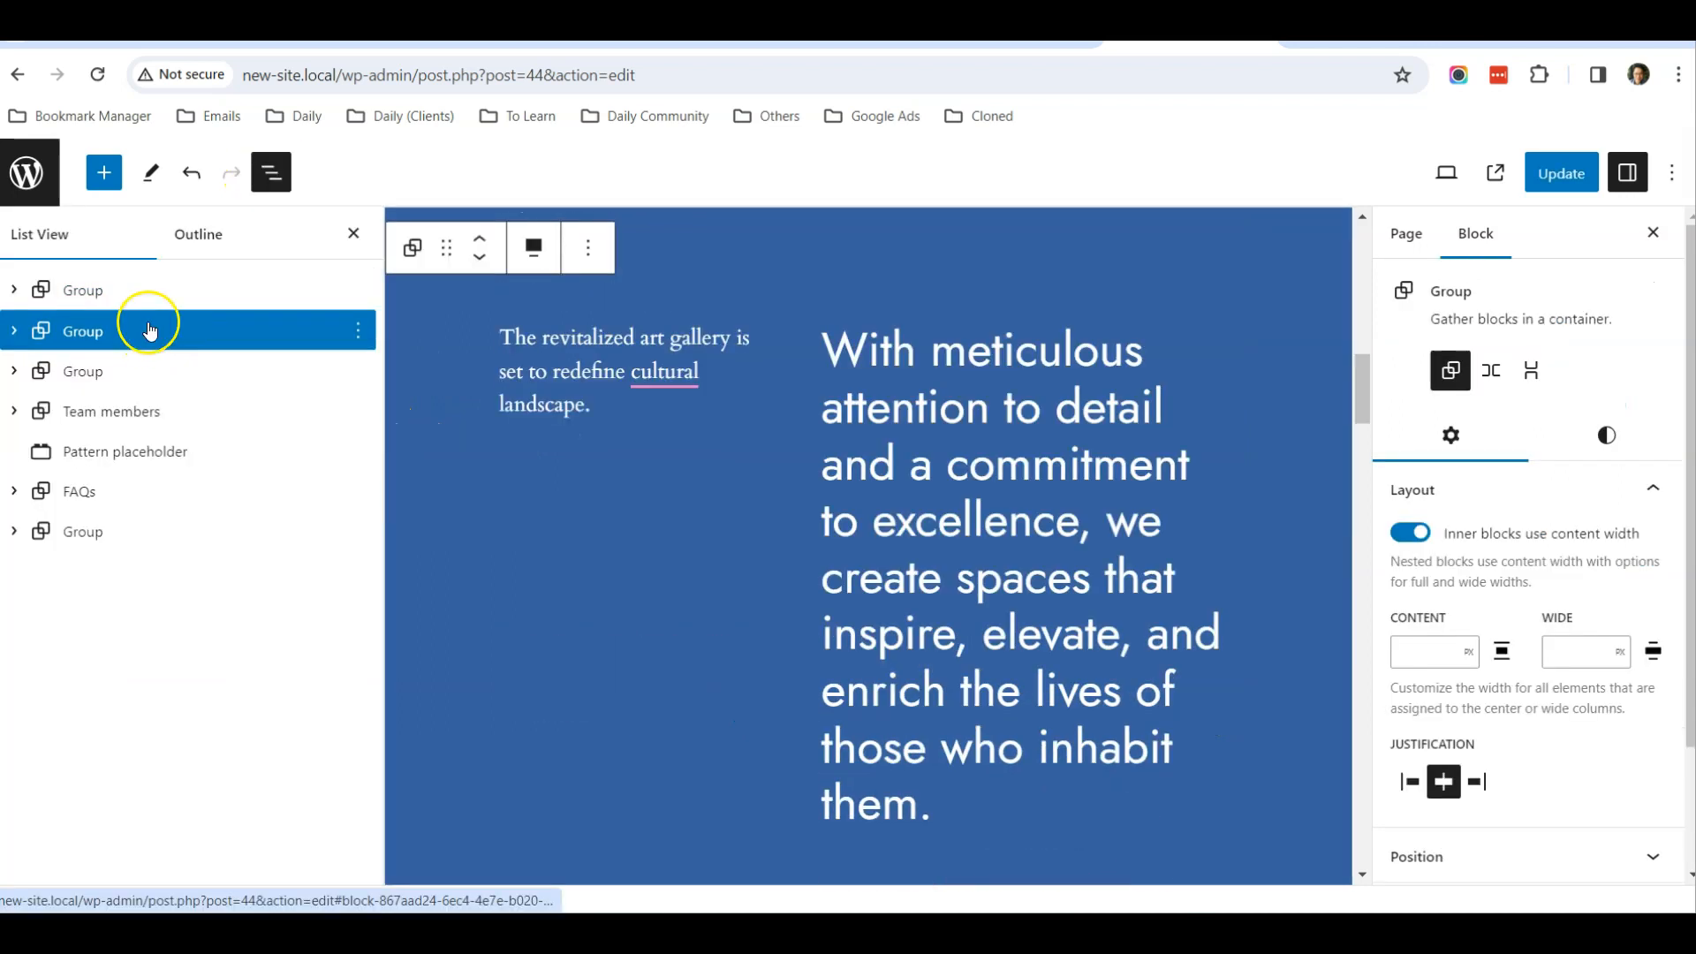
left_click(142, 292)
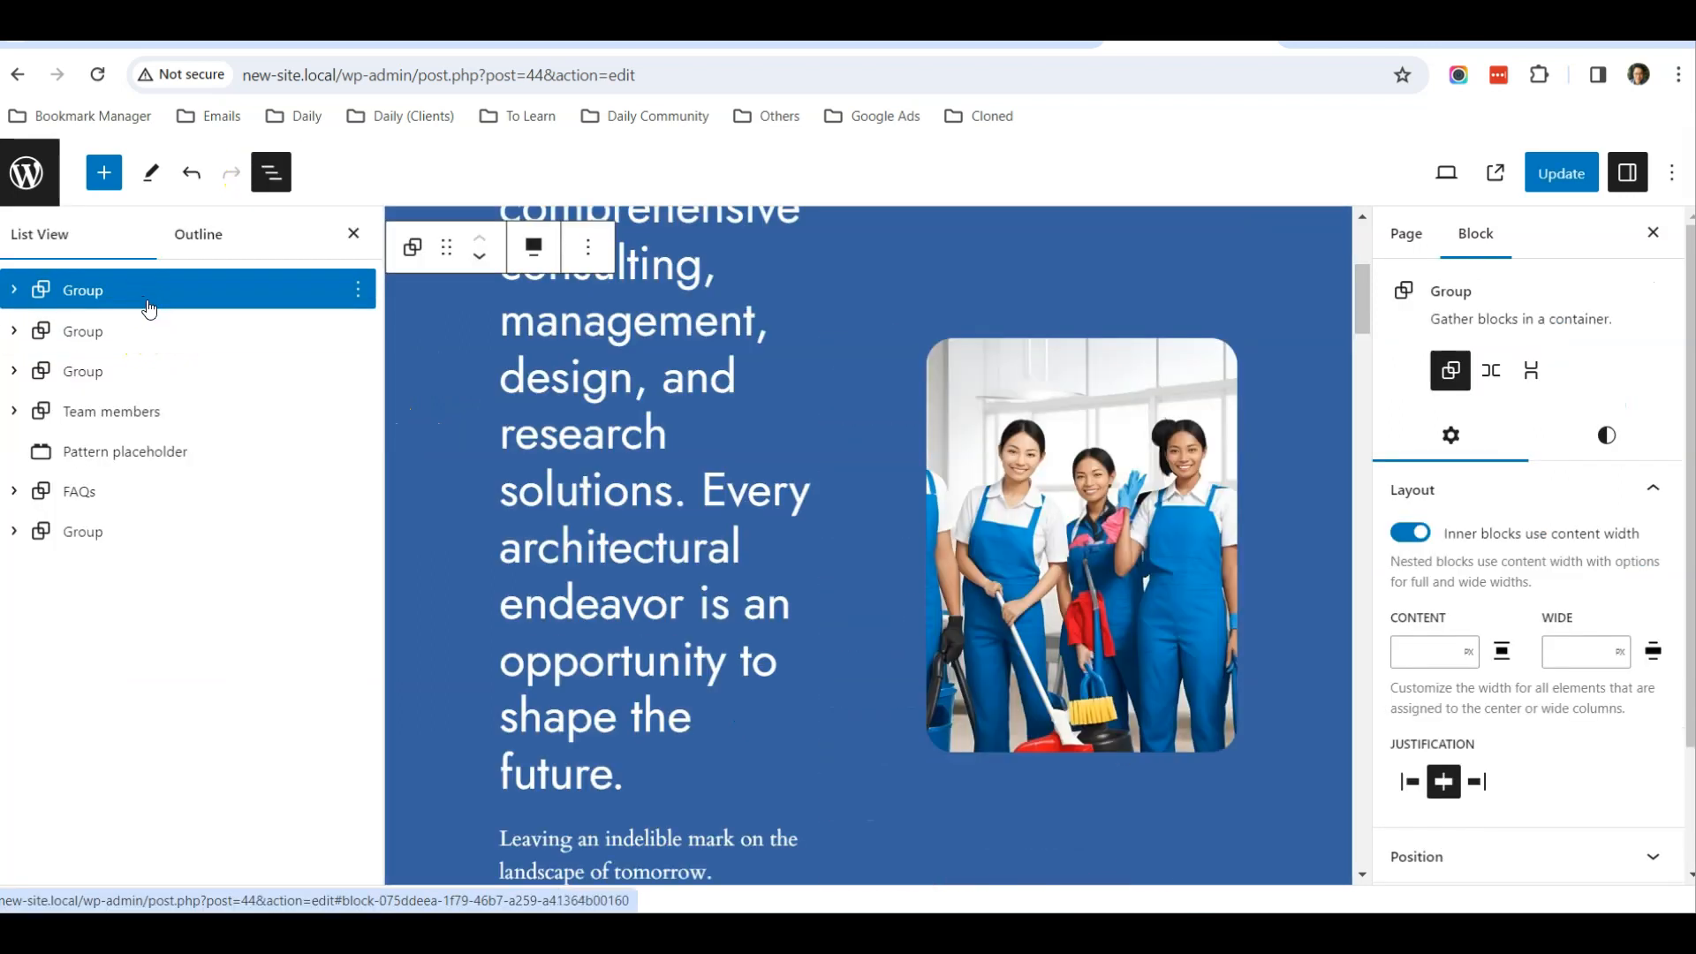
left_click(145, 330)
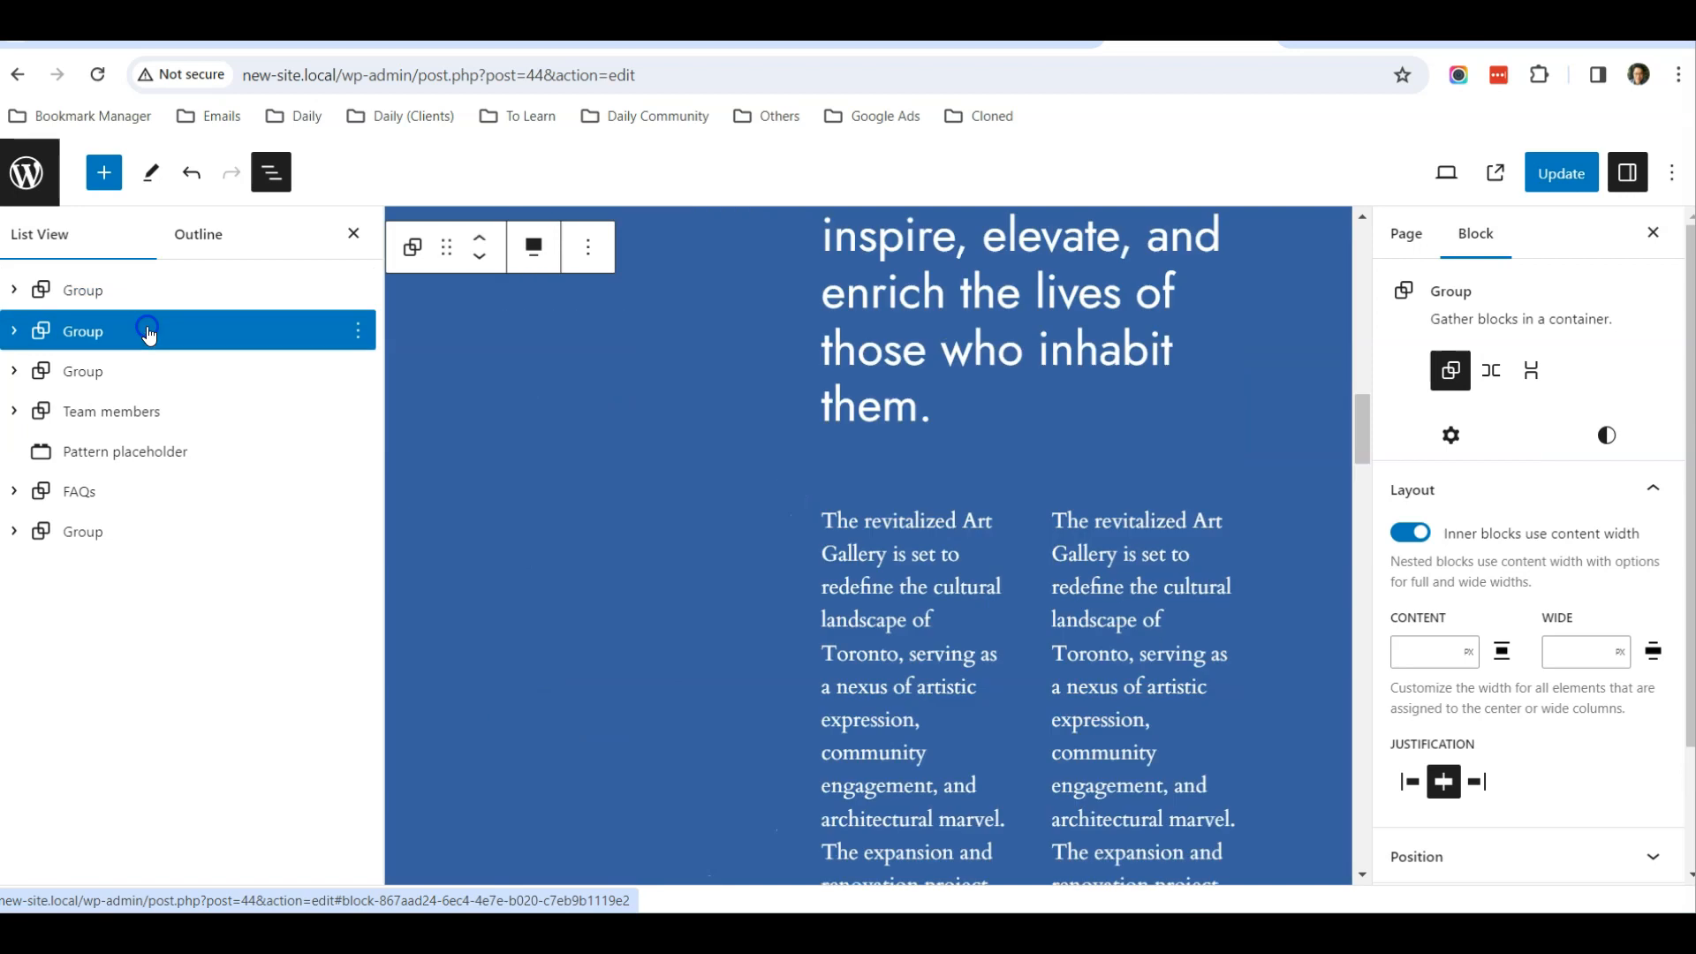
left_click(105, 177)
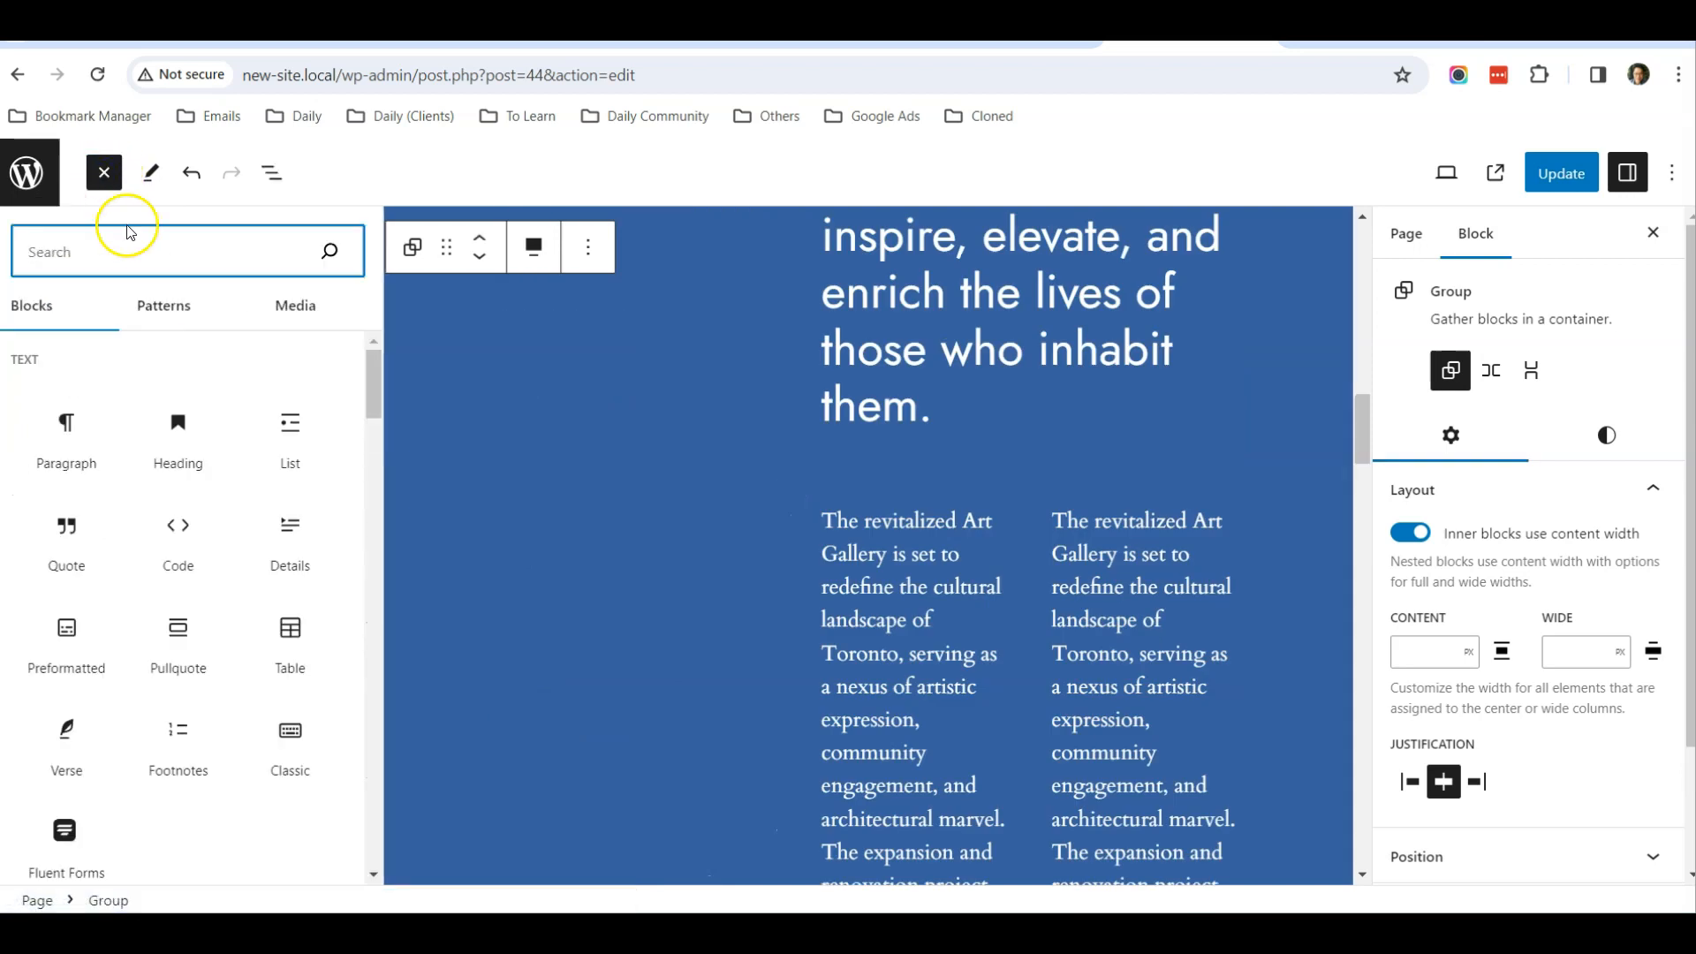
left_click(168, 311)
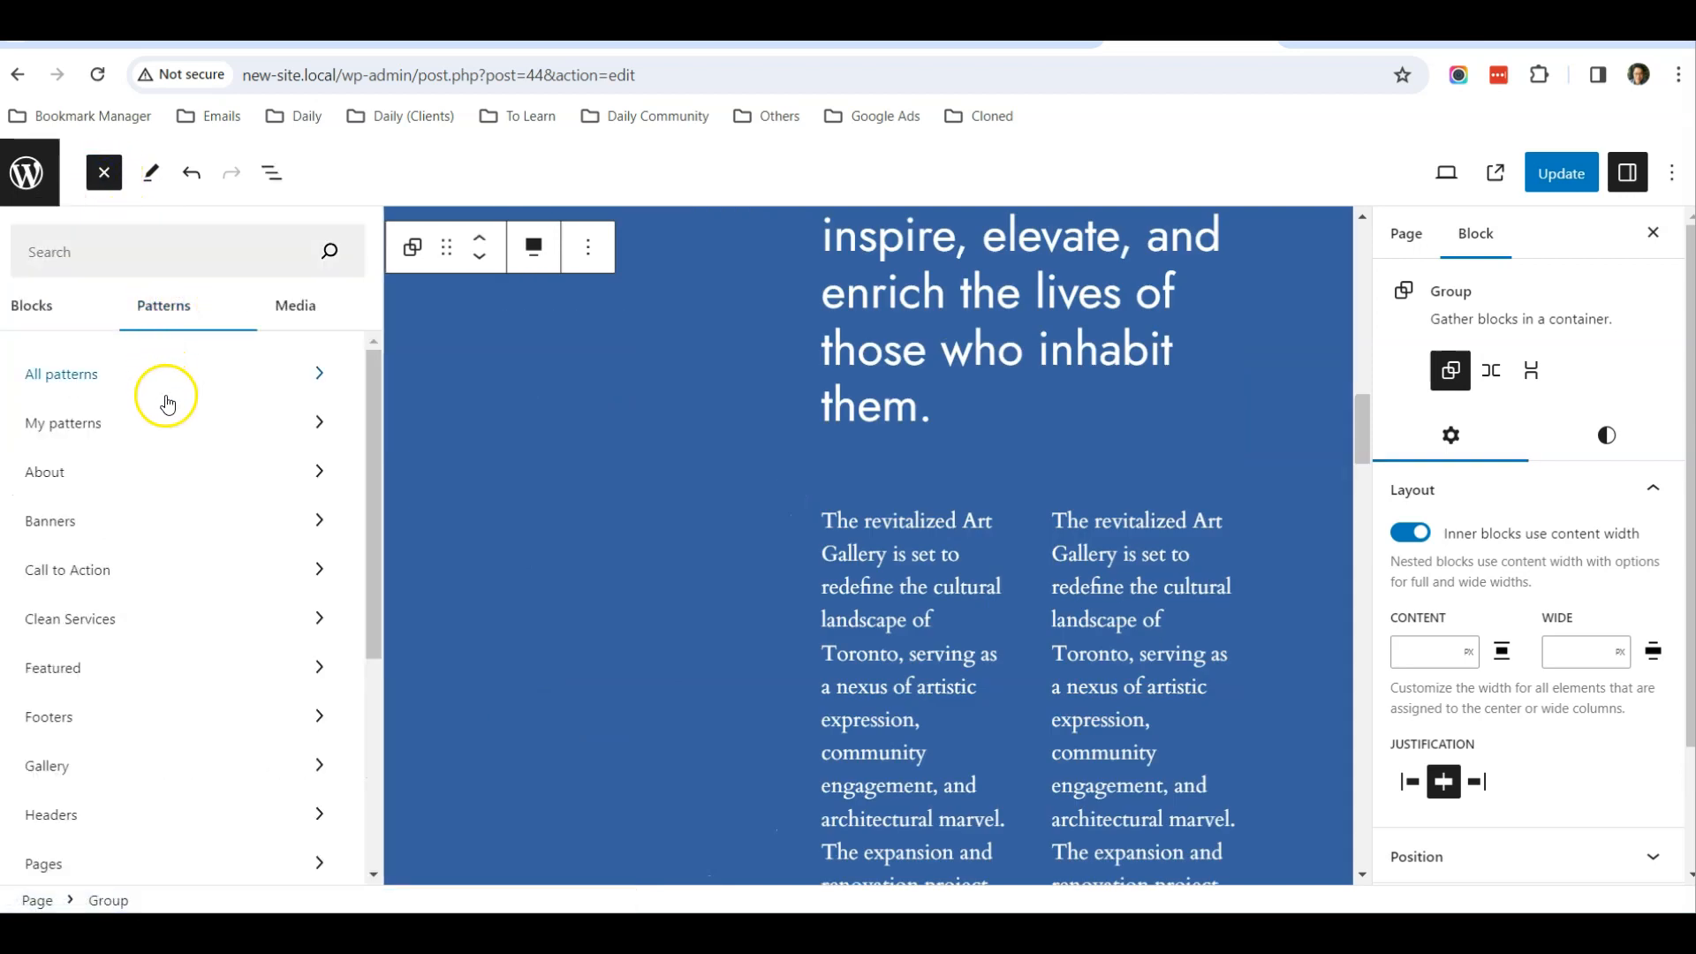
left_click(133, 433)
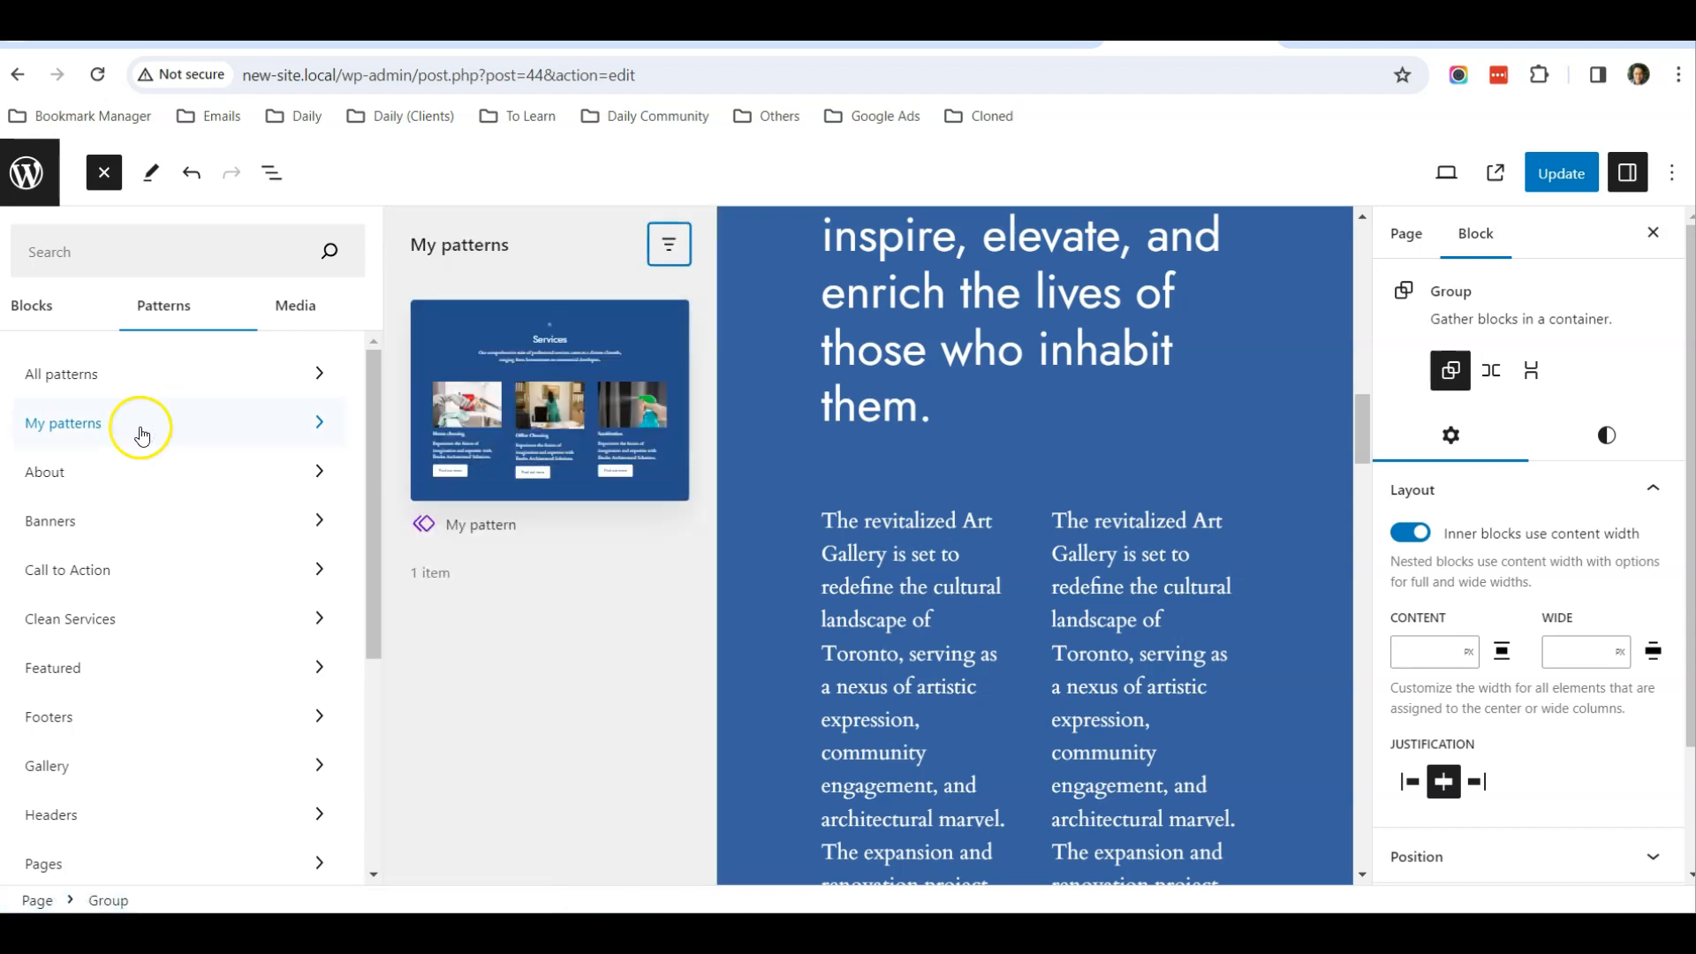
left_click(526, 412)
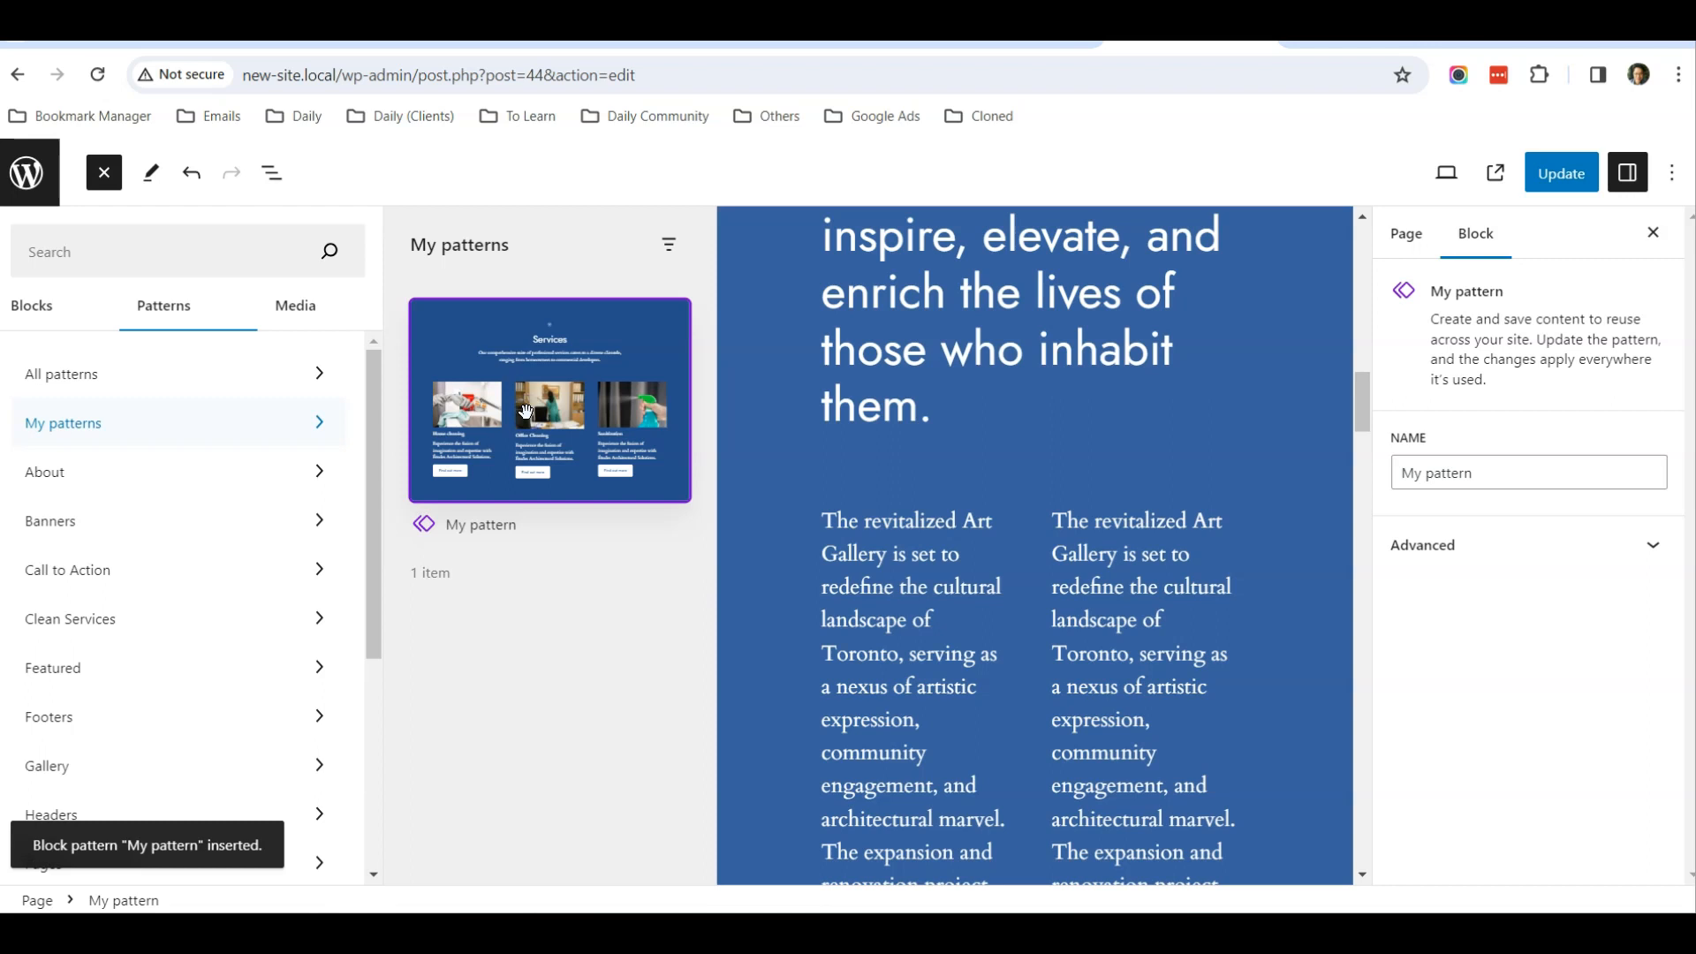
Check the inserted Services section on the page and its position among the first groups in the List View
left_click(754, 411)
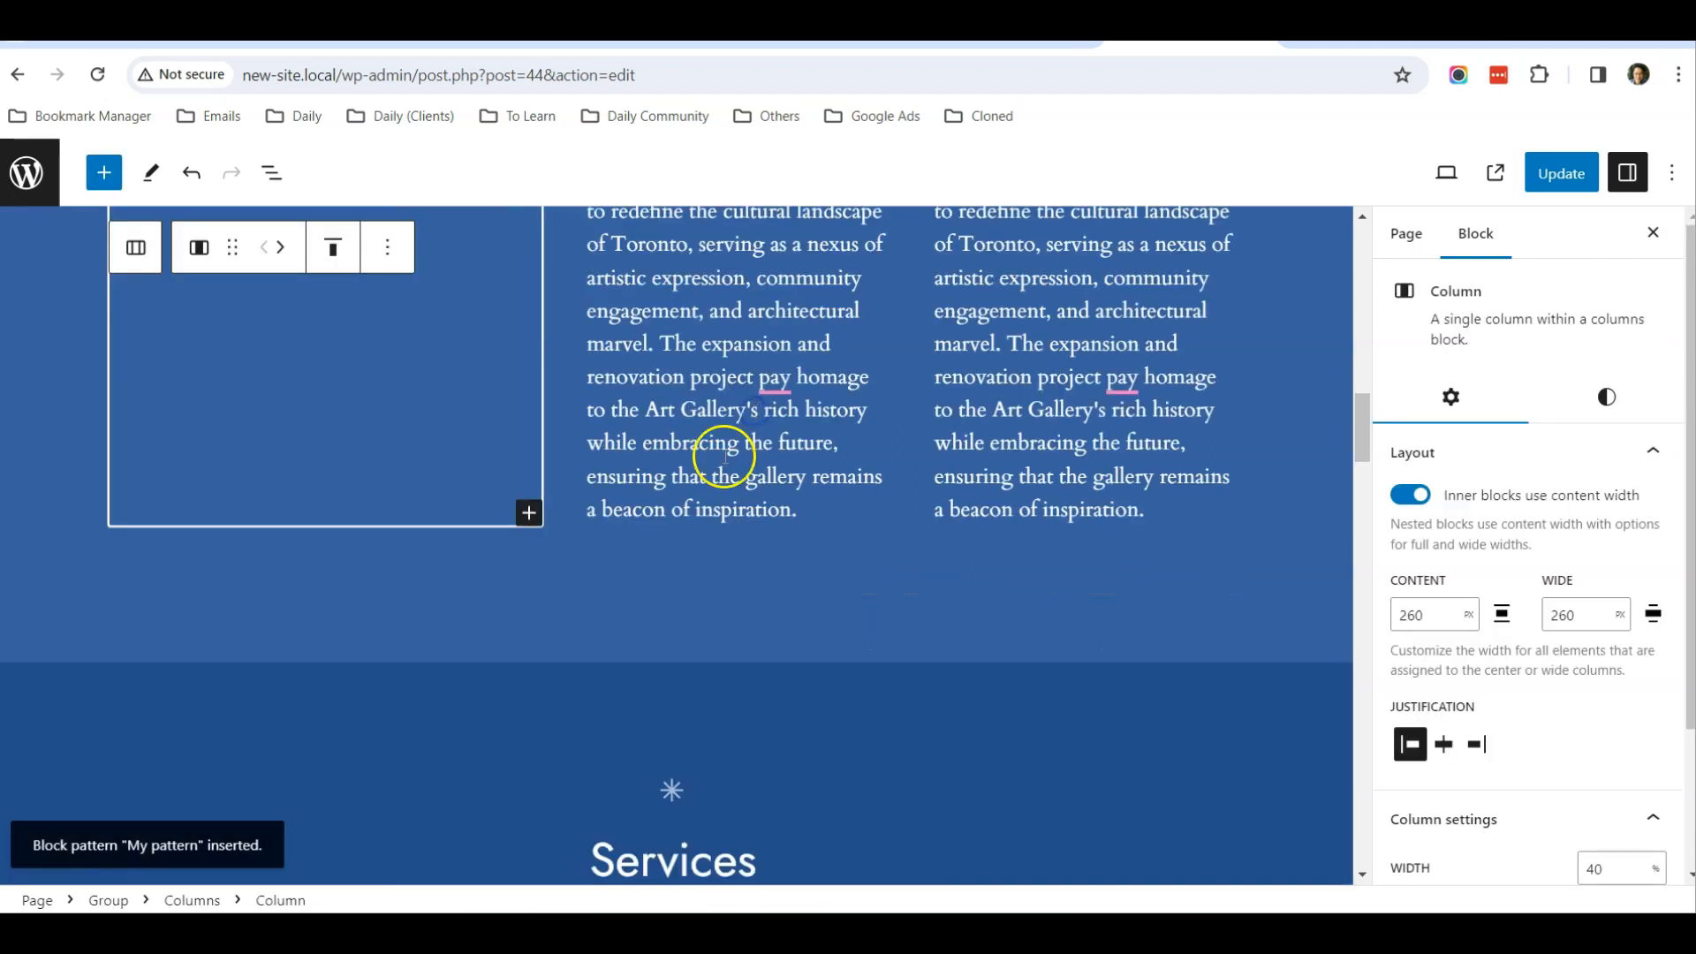
scroll(662, 533, "down", 6)
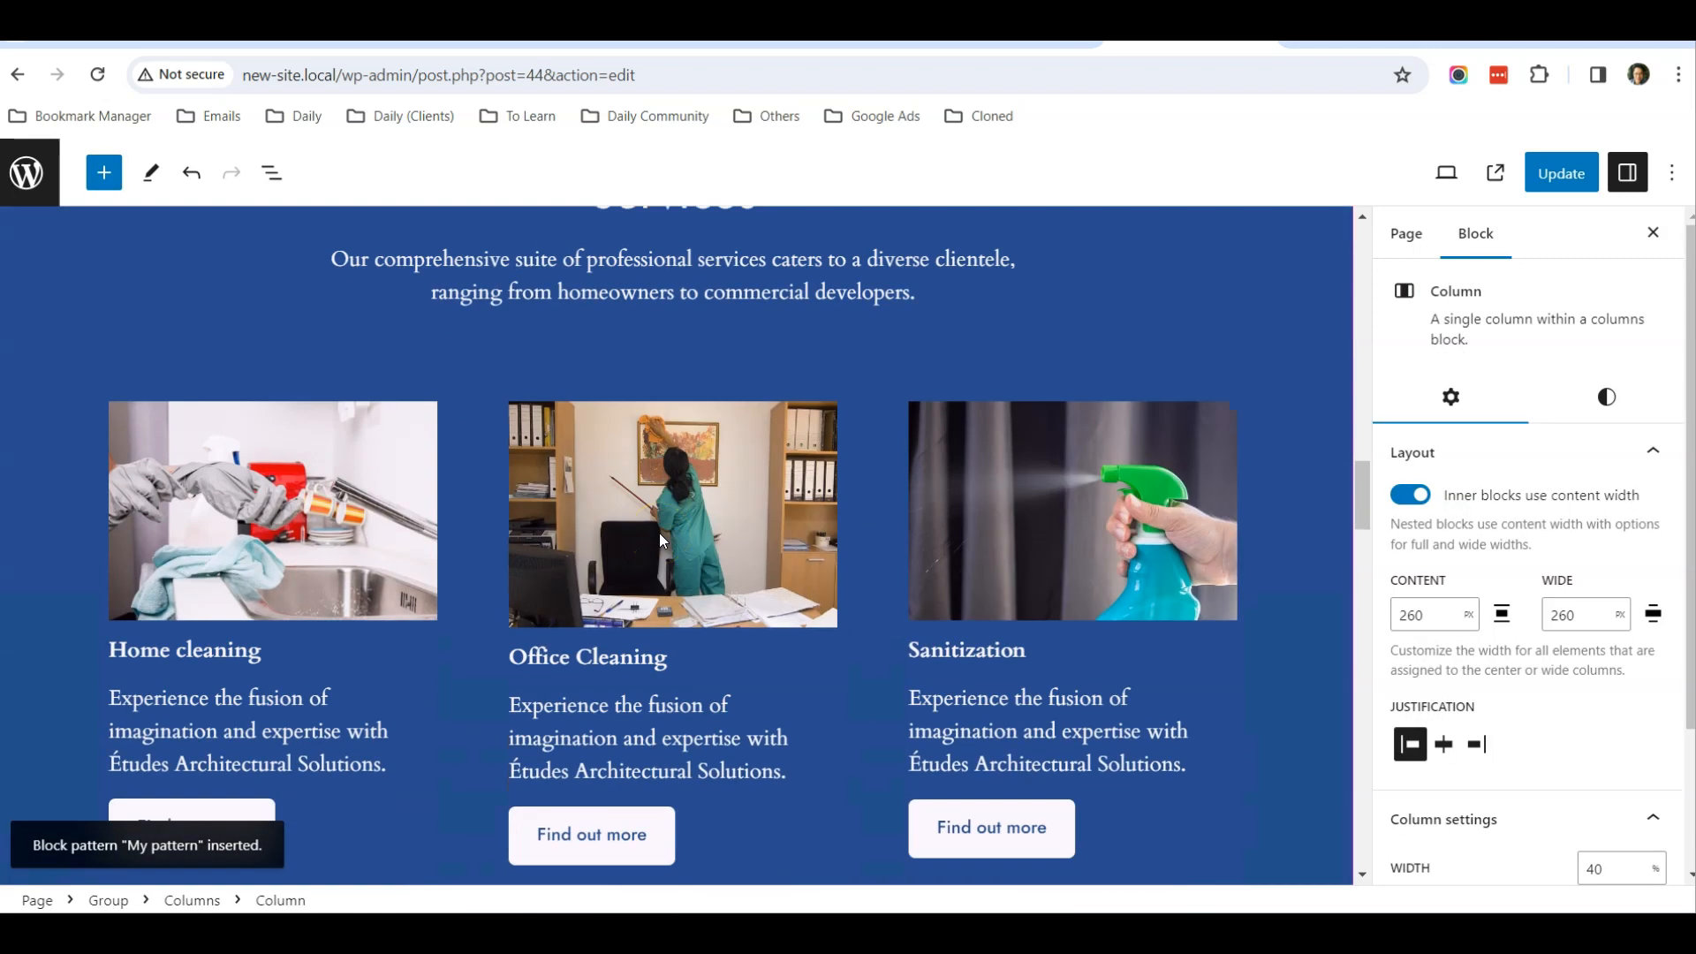
scroll(659, 532, "up", 10)
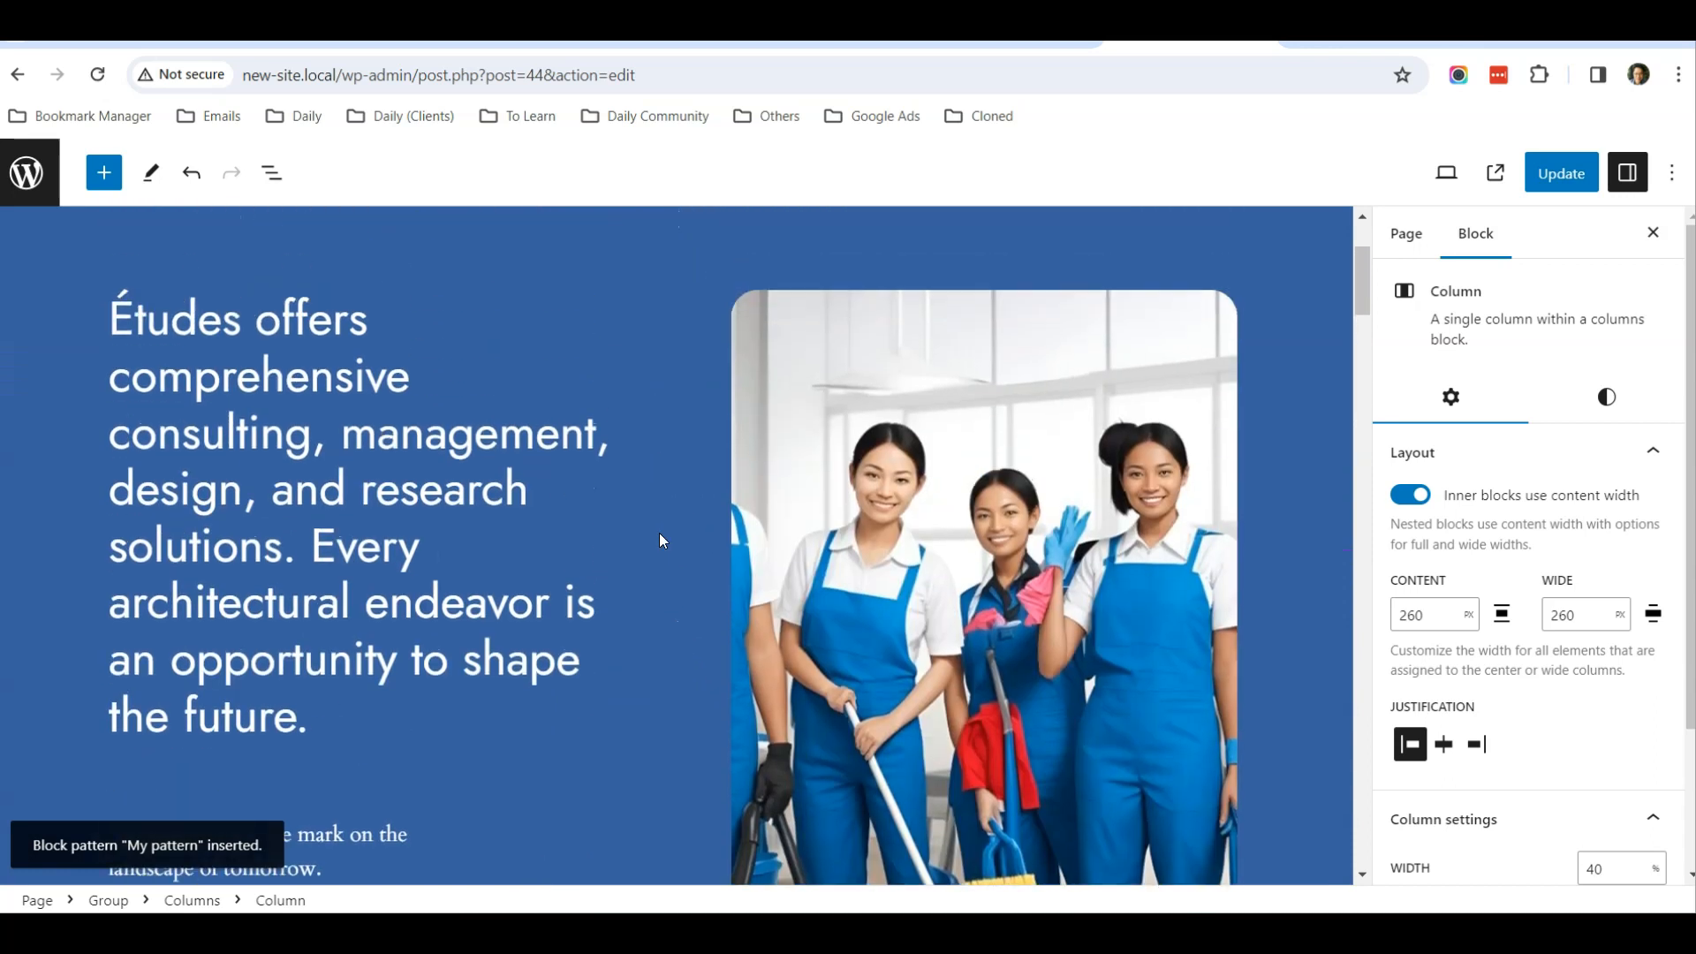
left_click(271, 173)
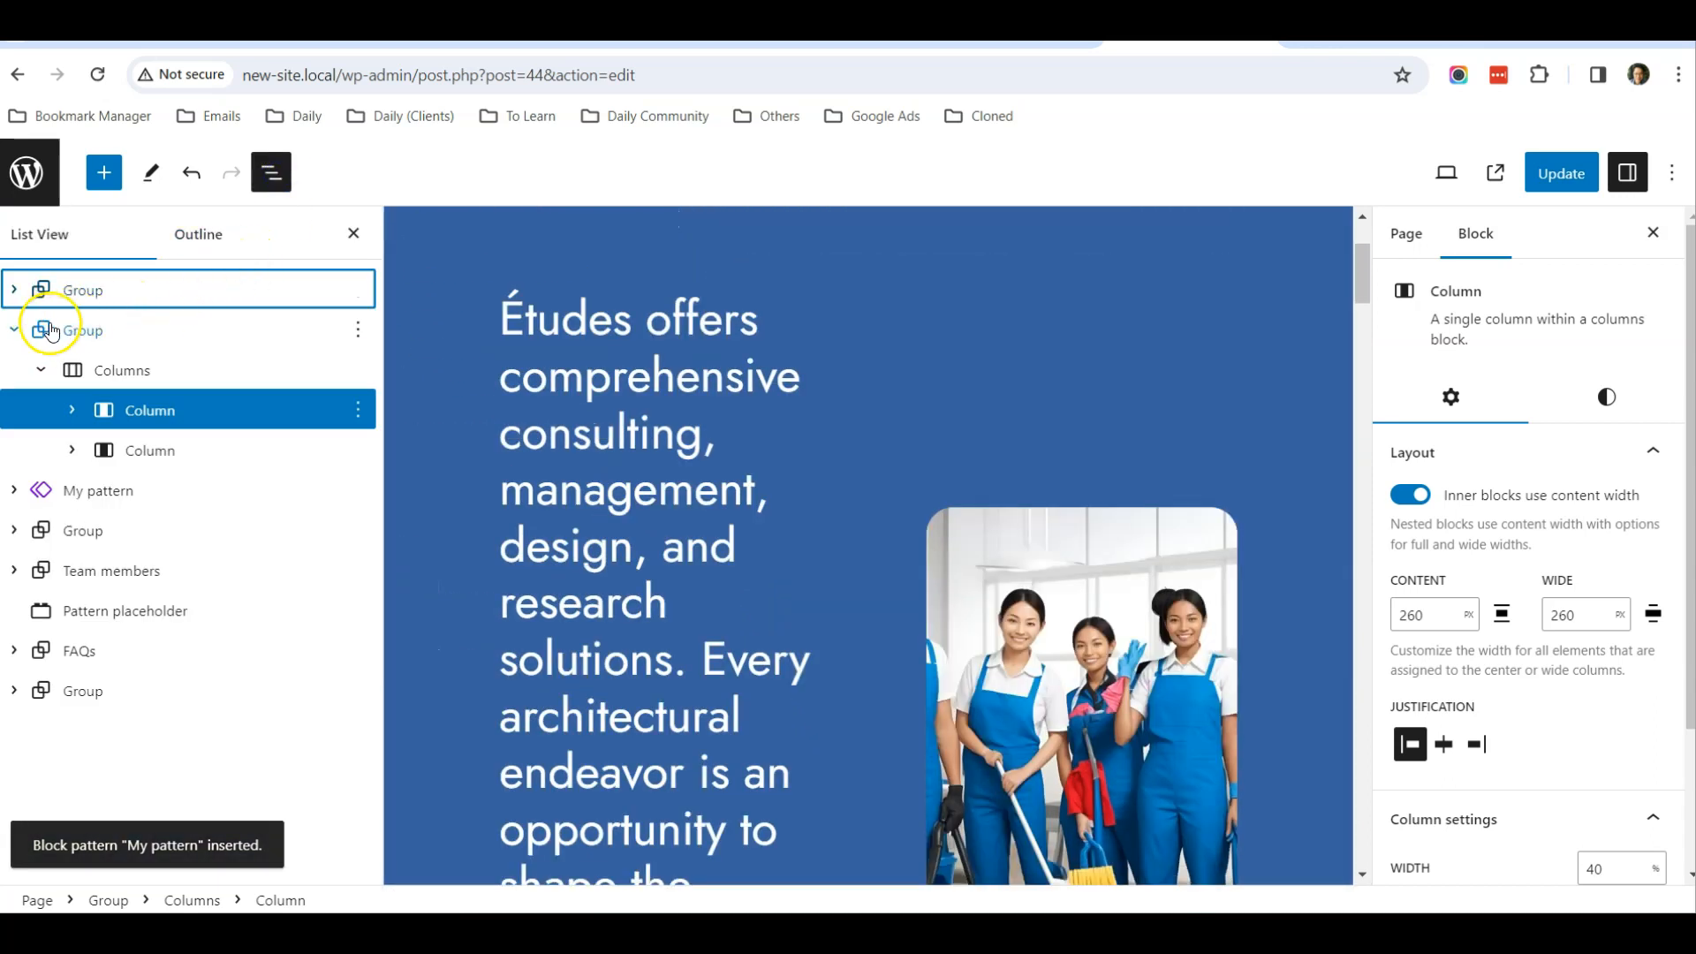
left_click(14, 329)
left_click(101, 298)
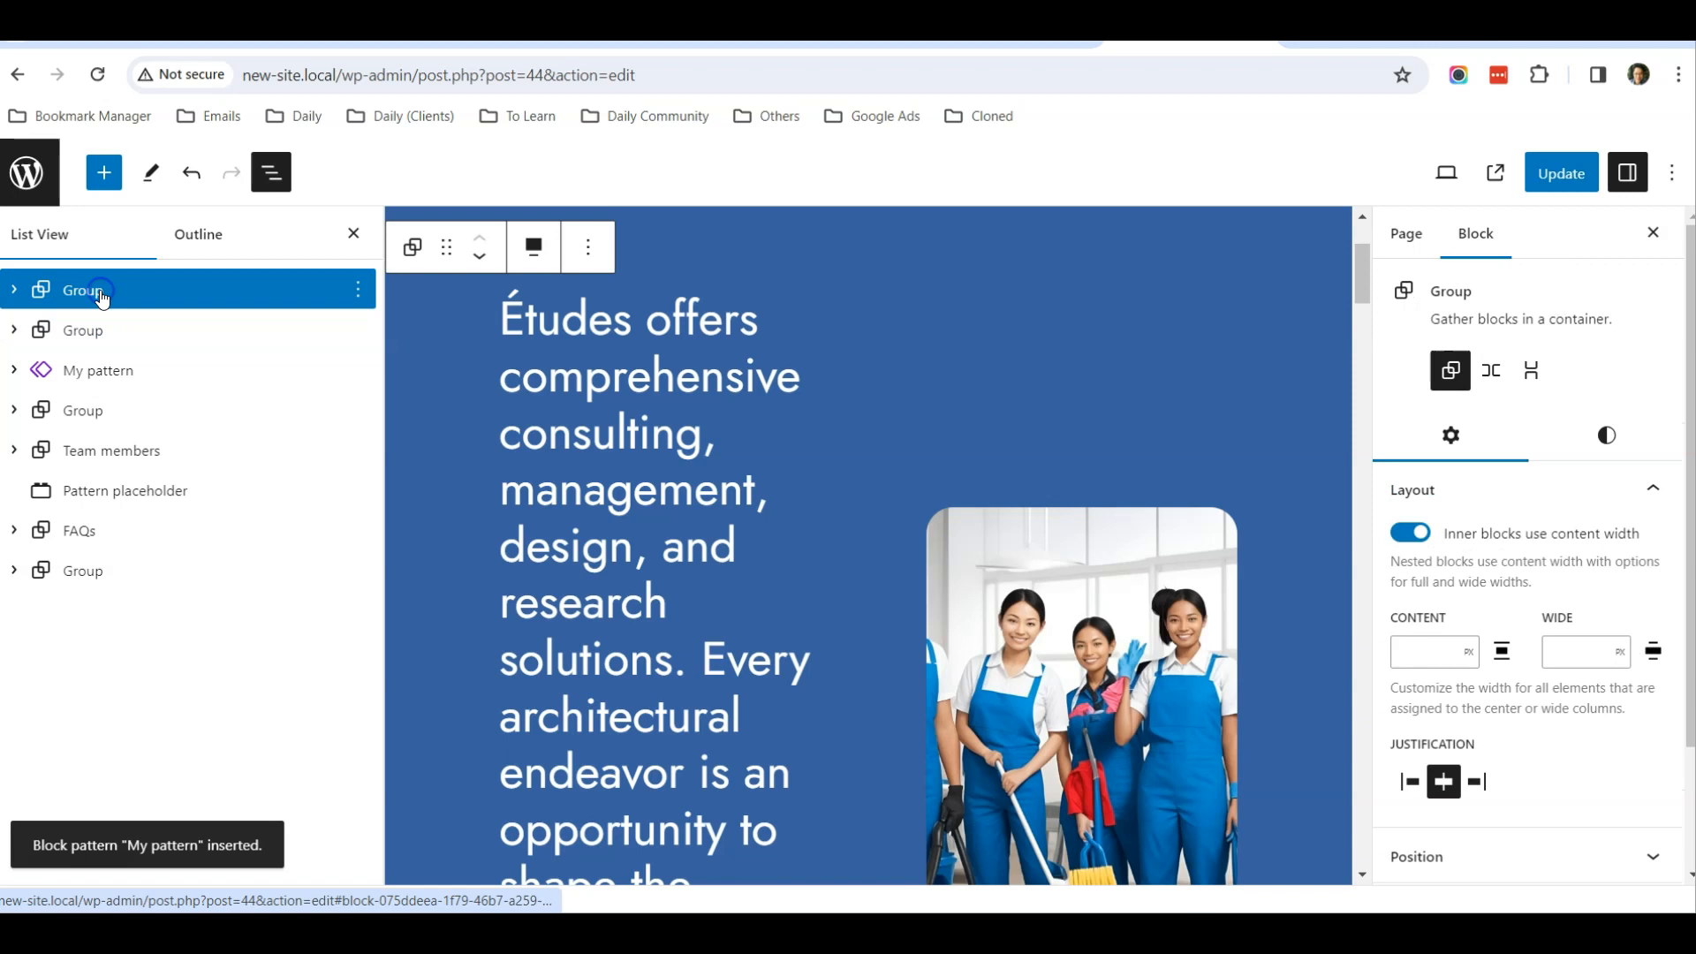
left_click(117, 334)
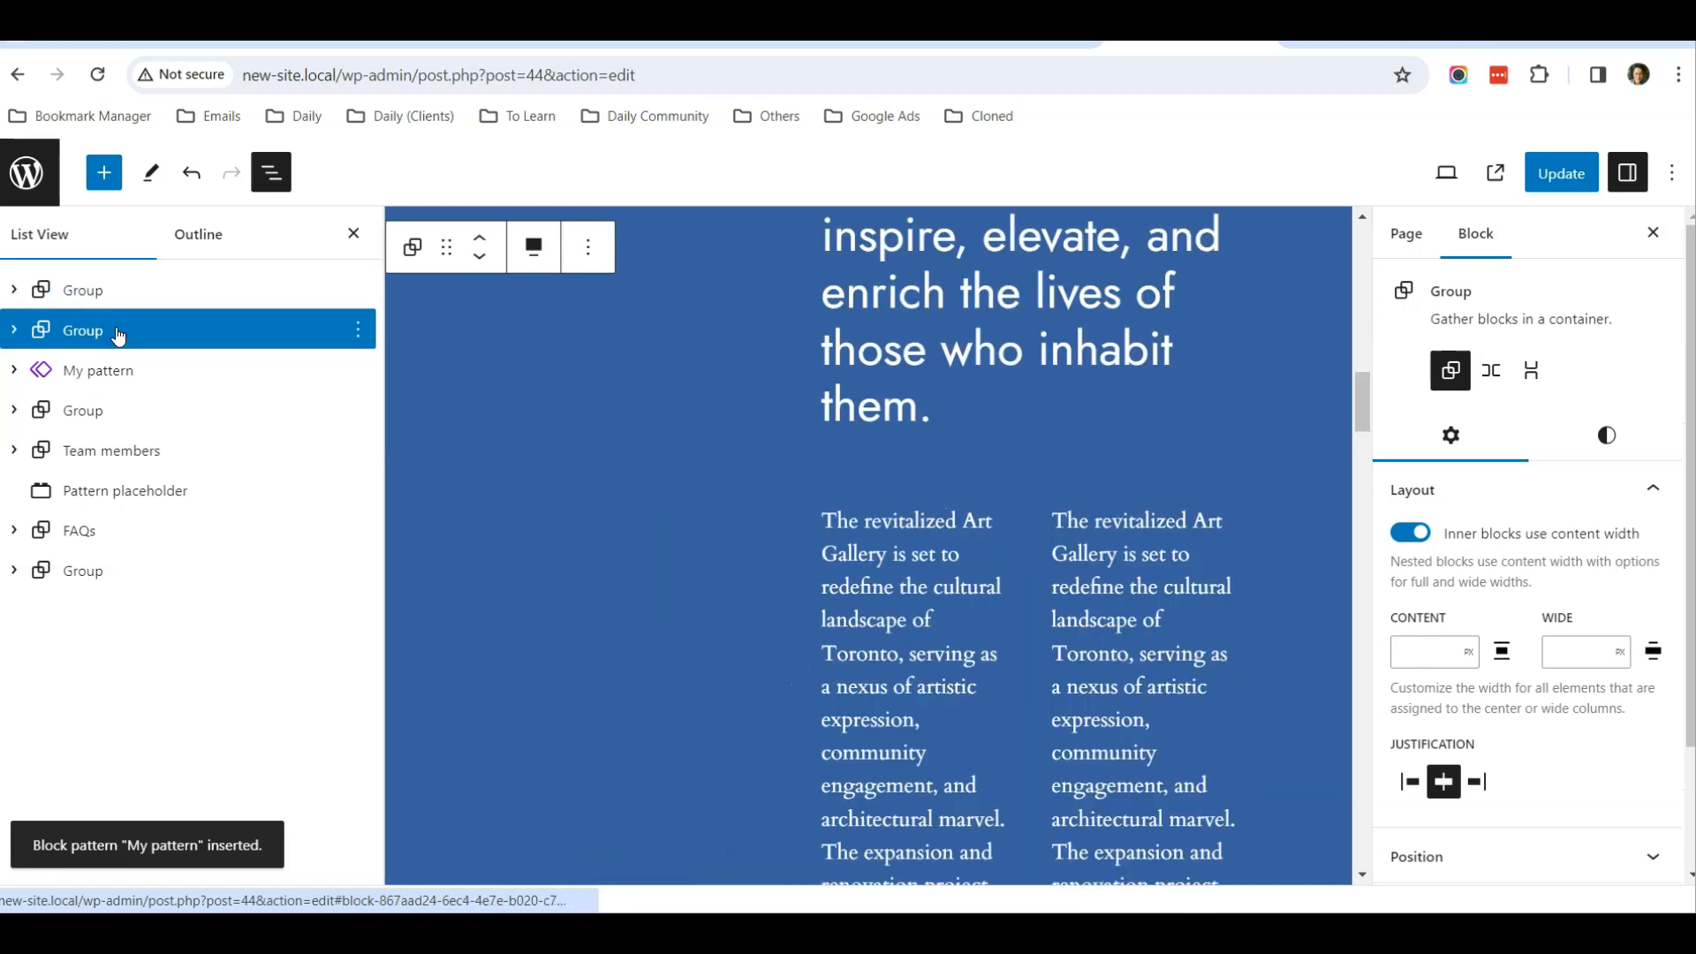
Delete the second group so that My pattern directly follows the first group on the page
left_click(132, 368)
left_click(139, 331)
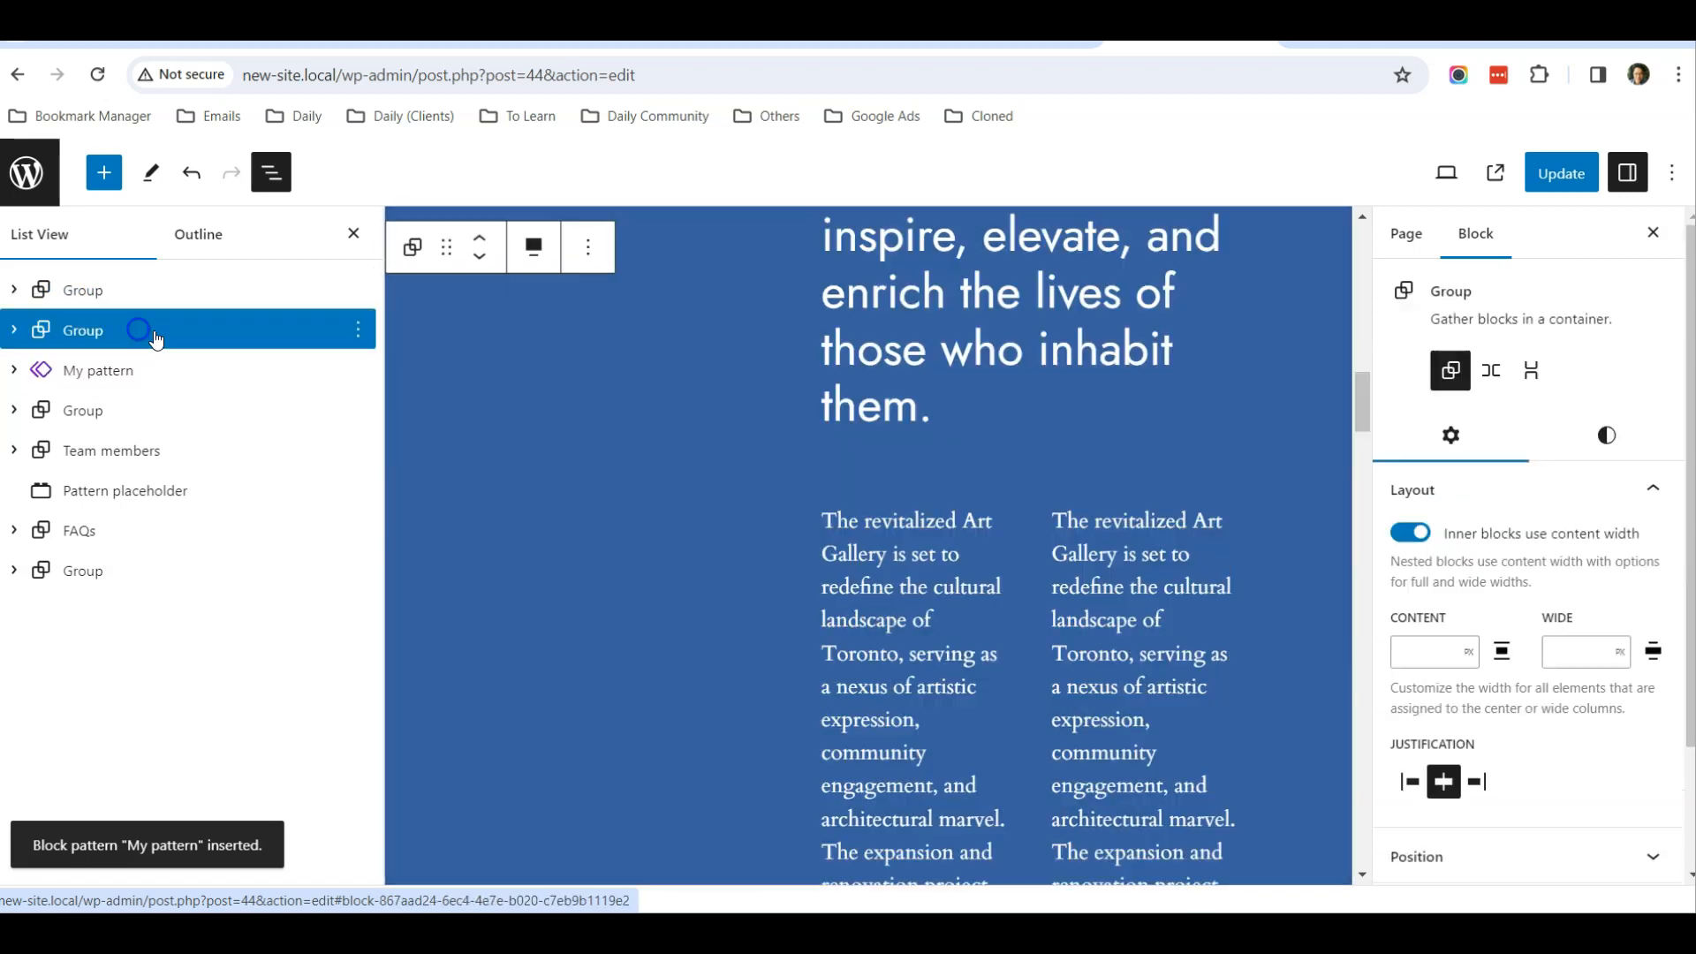
left_click(357, 329)
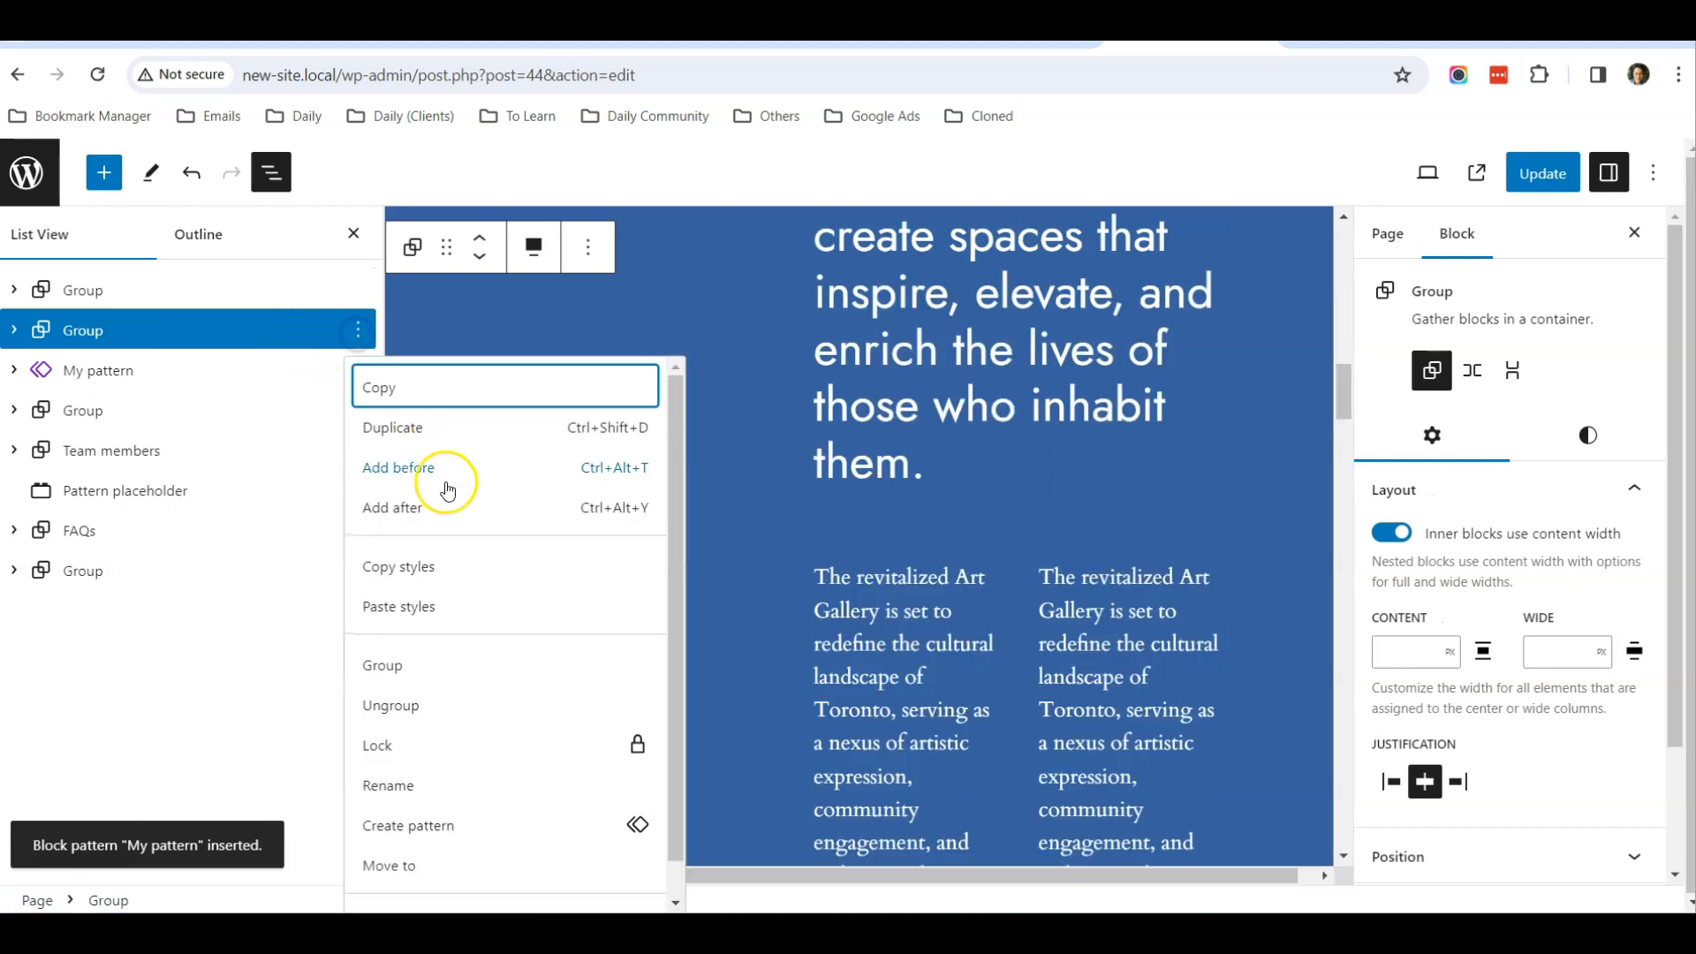
scroll(492, 822, "down", 1)
left_click(493, 882)
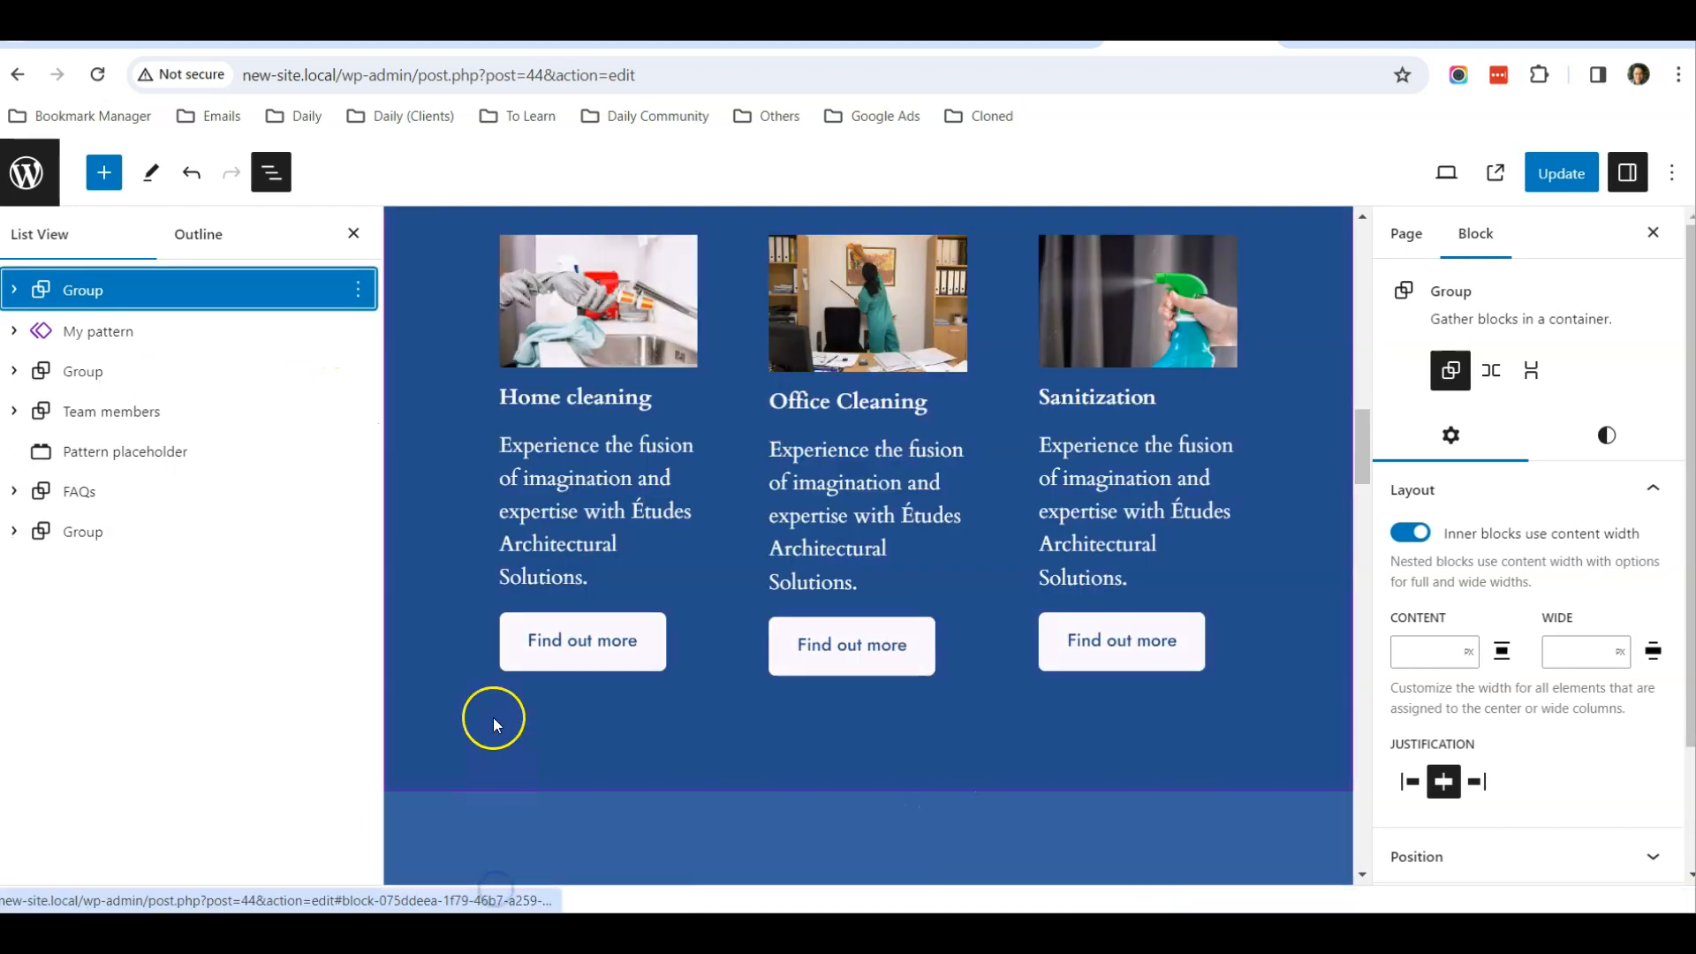
scroll(452, 559, "up", 10)
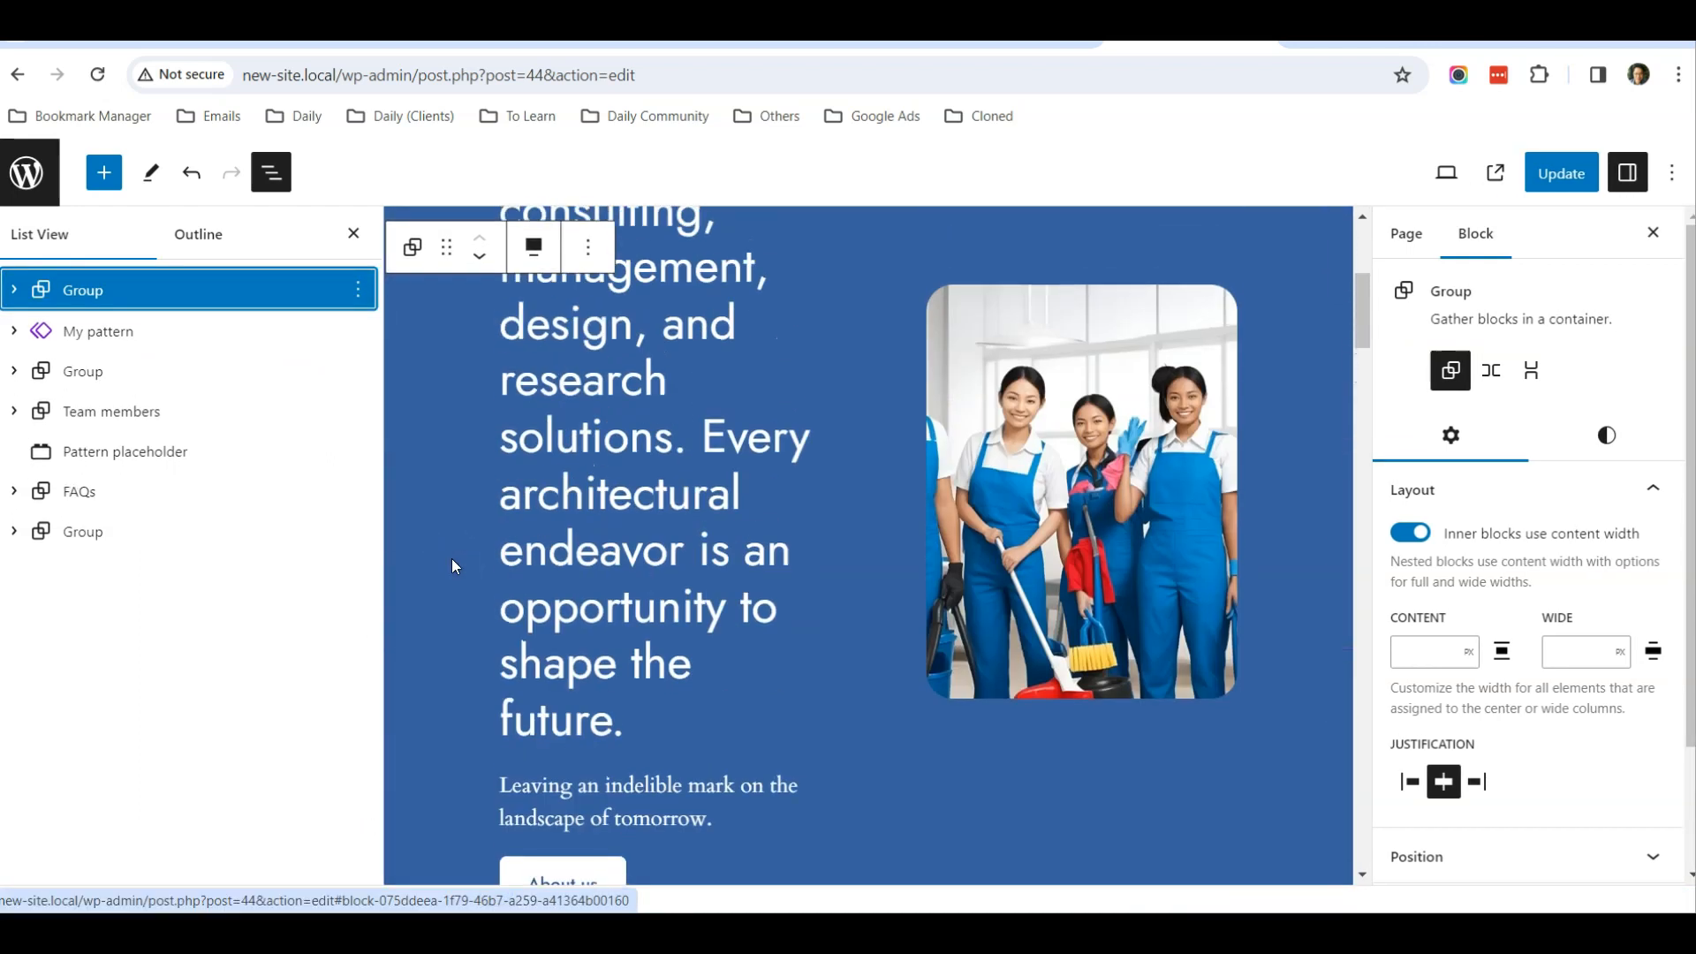
scroll(452, 566, "down", 10)
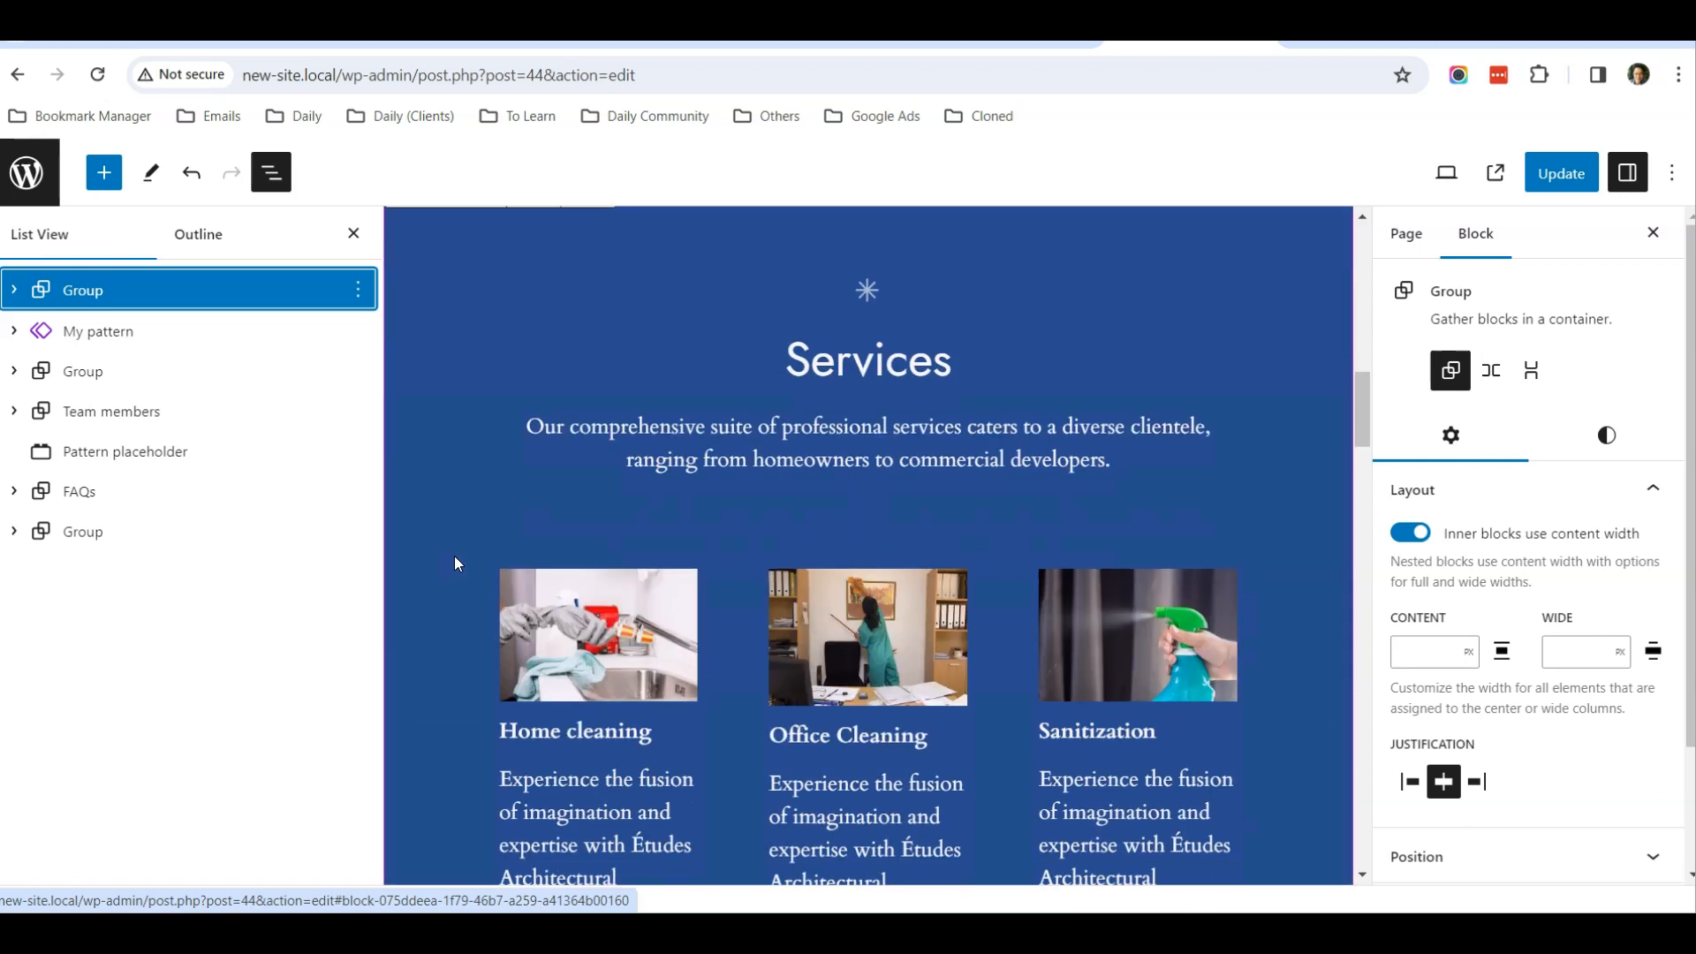
scroll(605, 506, "up", 1)
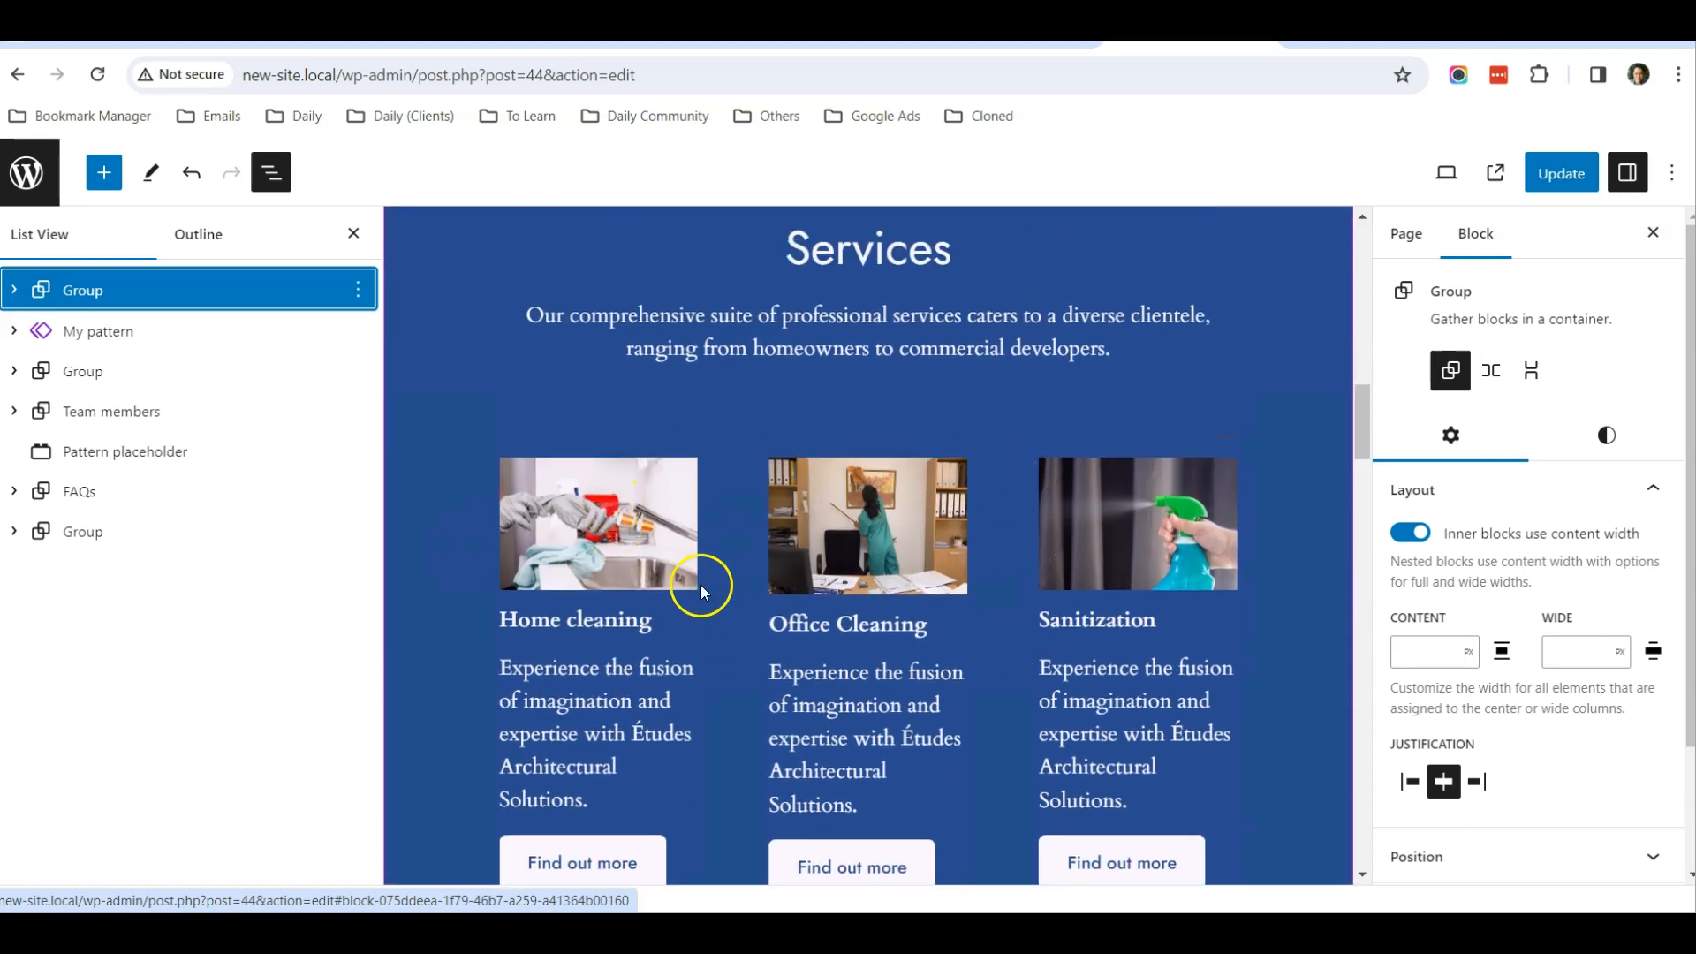
left_click(115, 331)
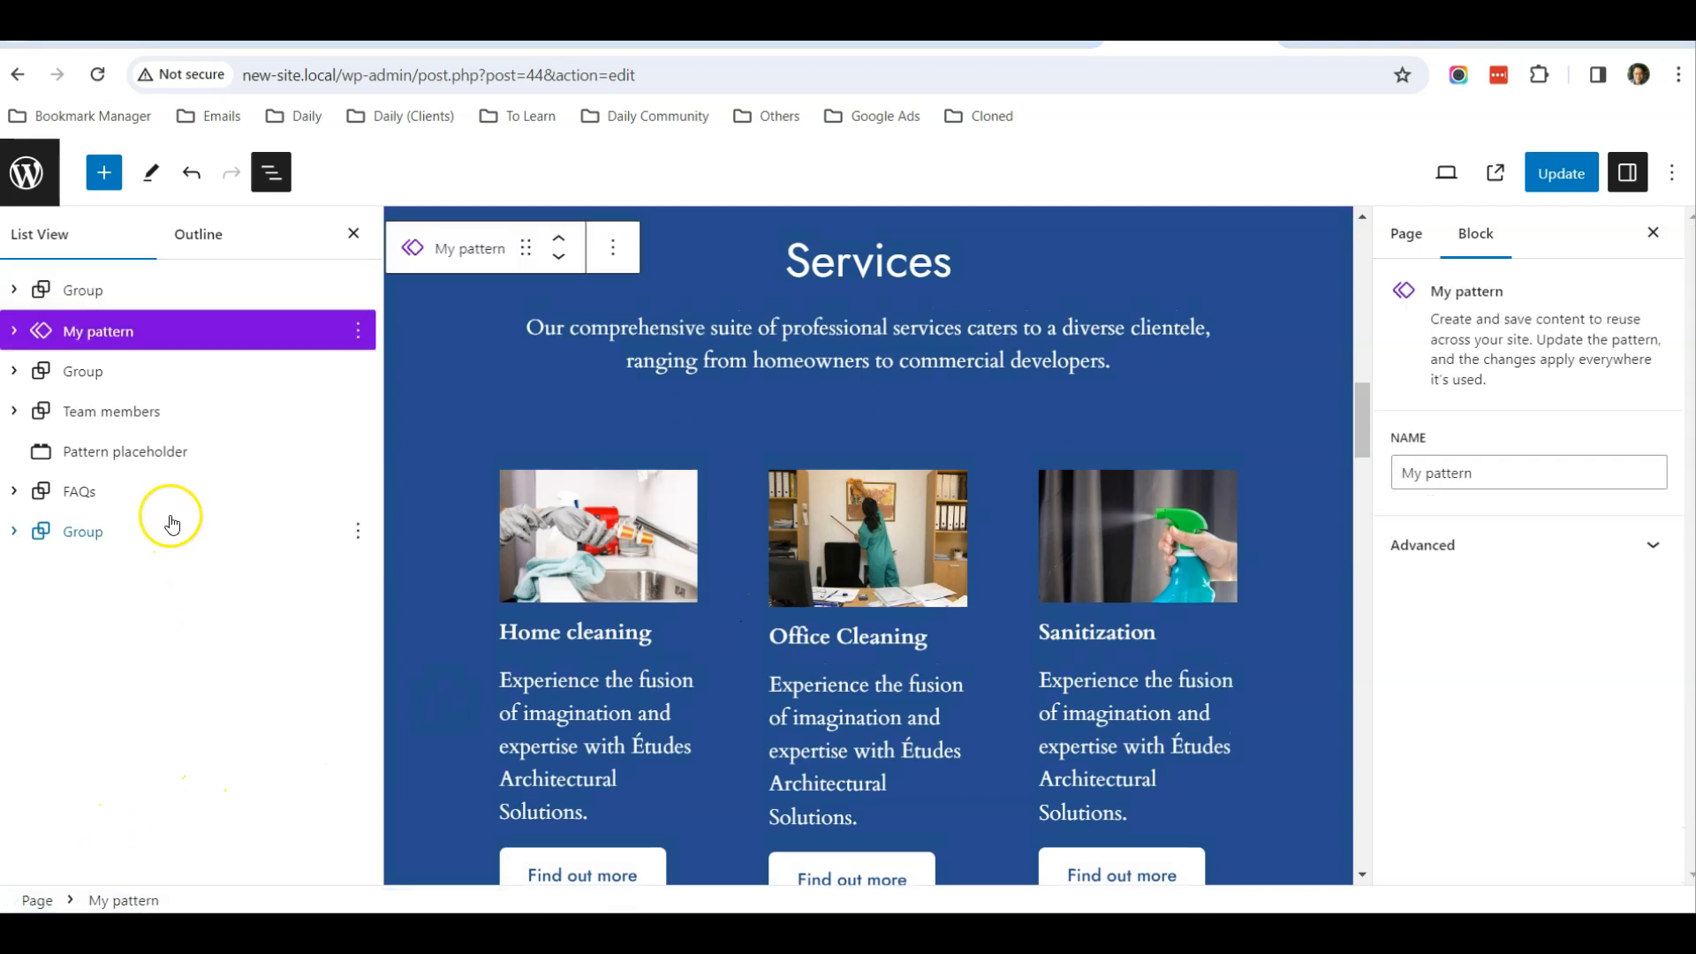
Replace the label of the About us button in the first group with Our Services
scroll(581, 551, "up", 10)
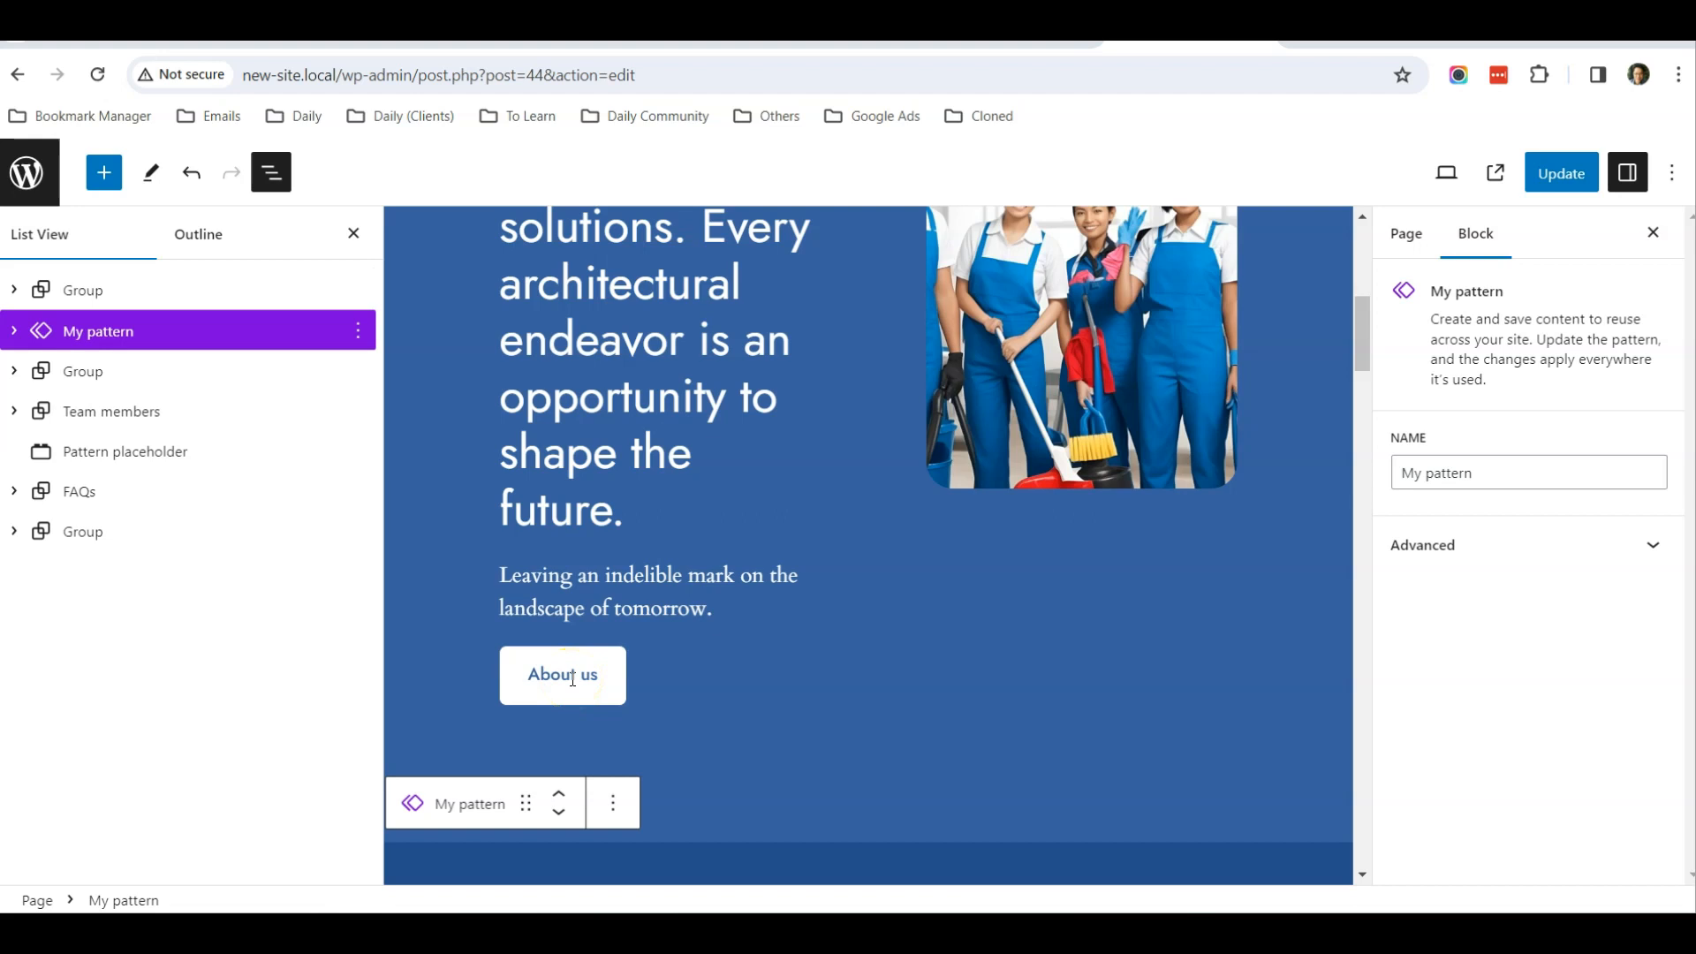
left_click(563, 680)
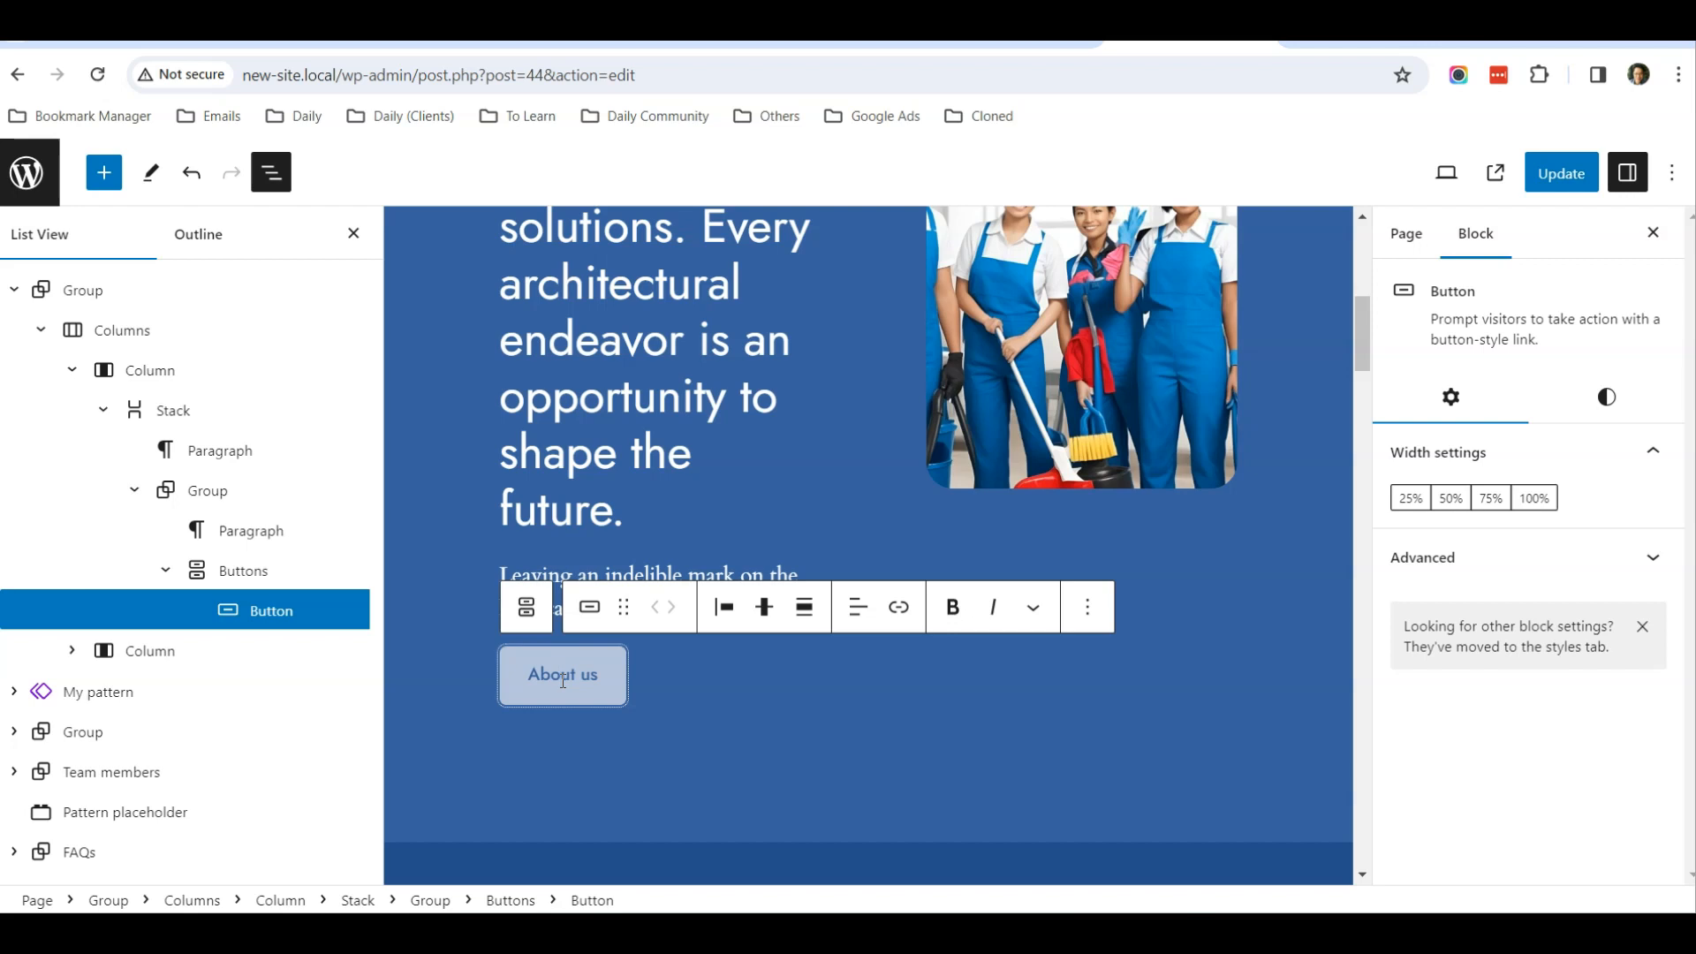
key("Right")
key("Right")
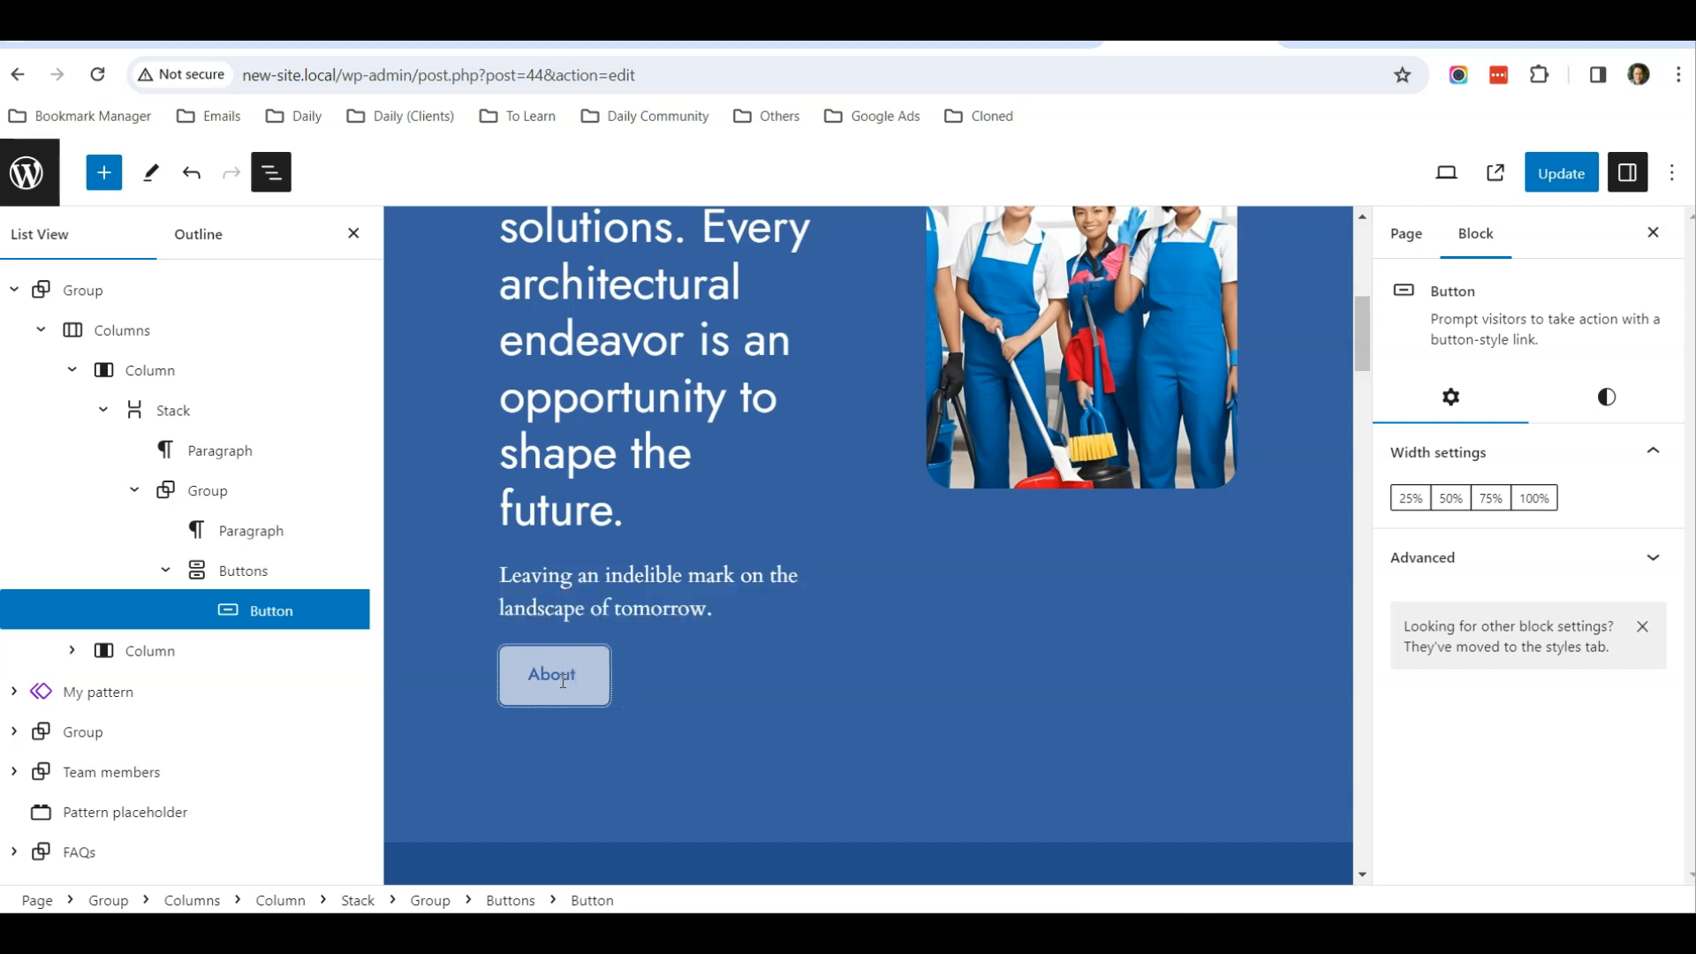
key("BackSpace")
key("BackSpace")
key("BackSpace")
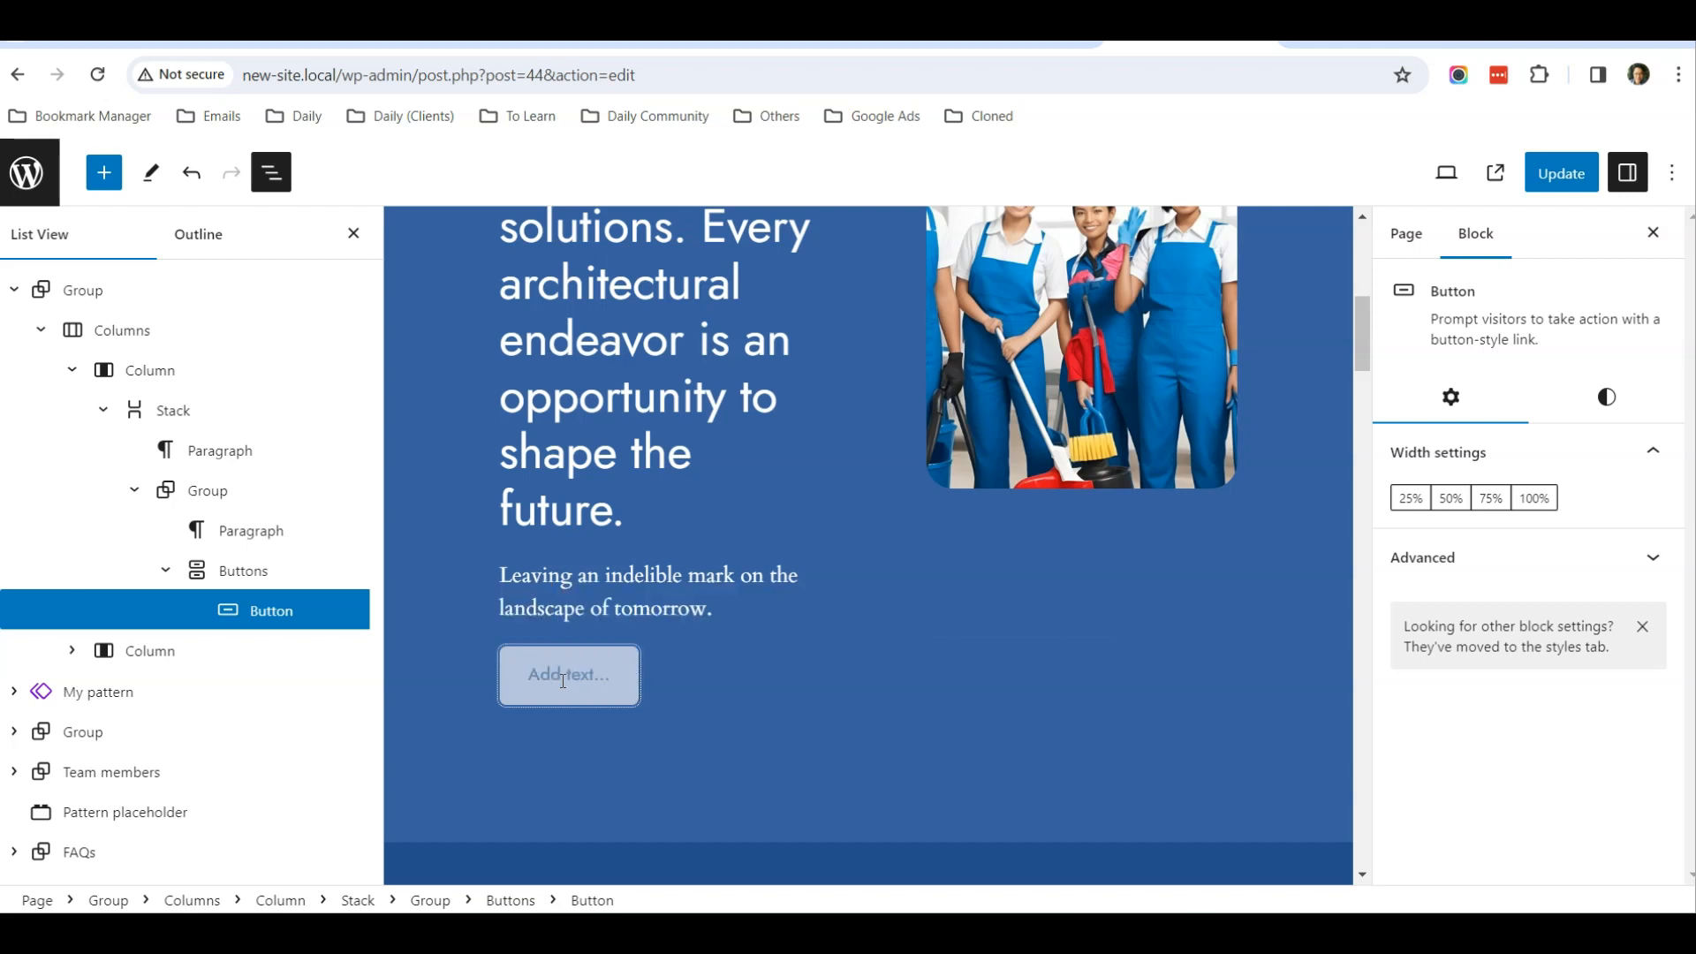
type("Our Services")
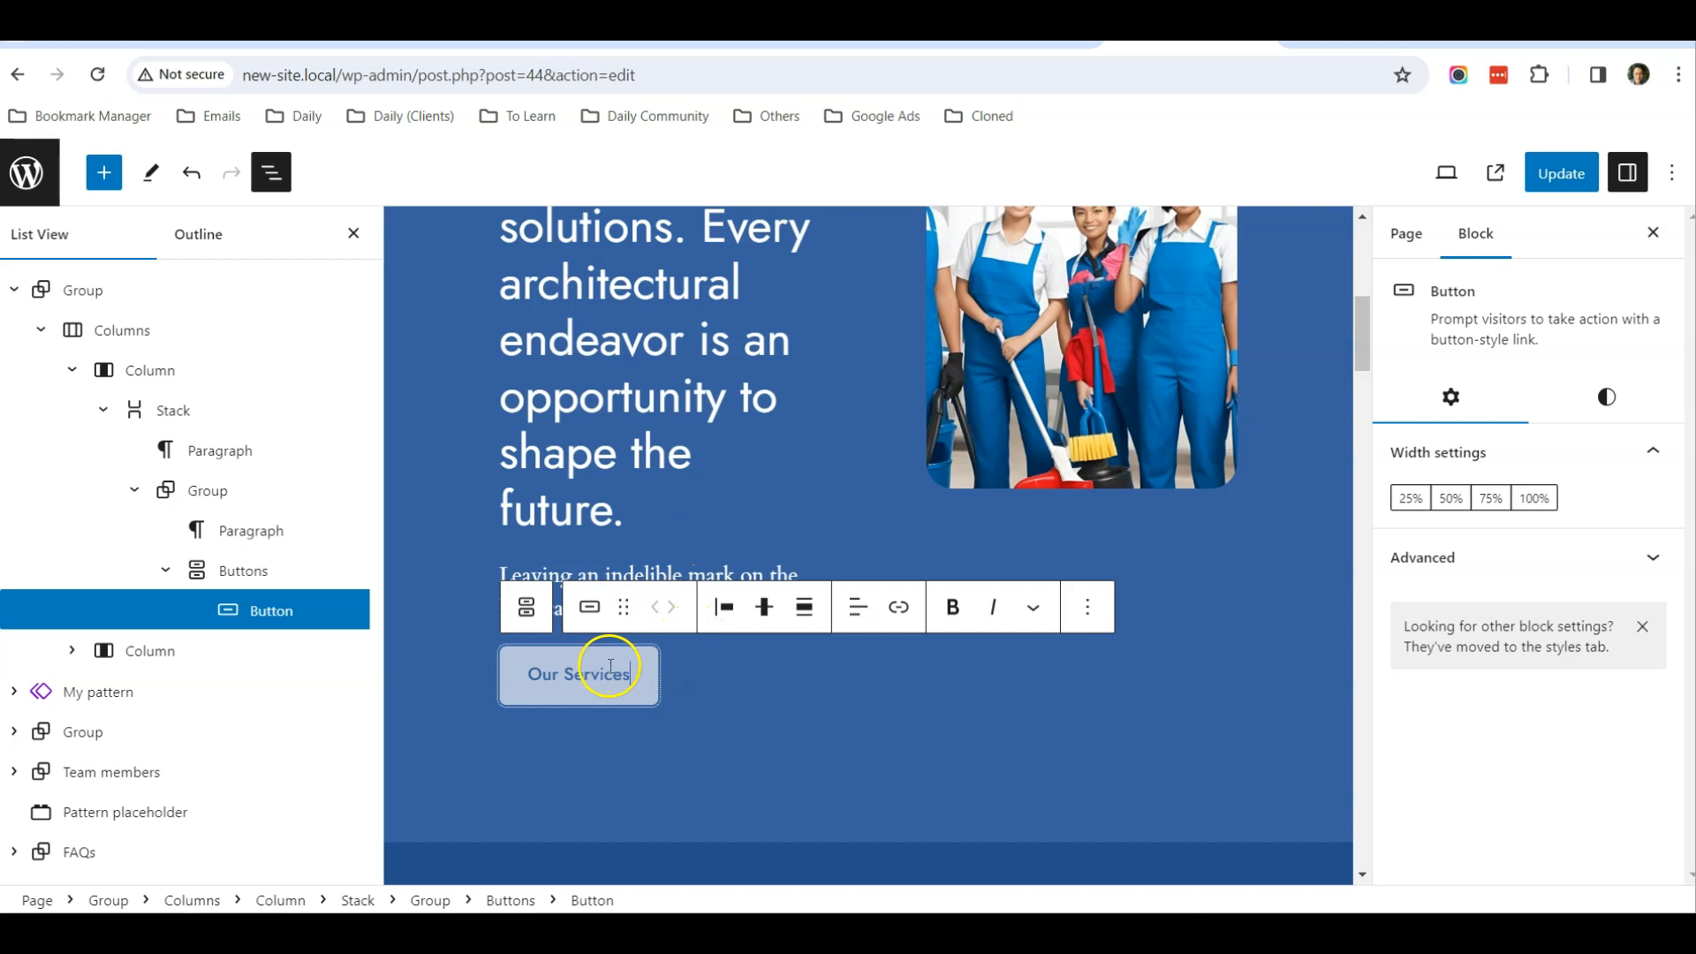
scroll(603, 668, "down", 5)
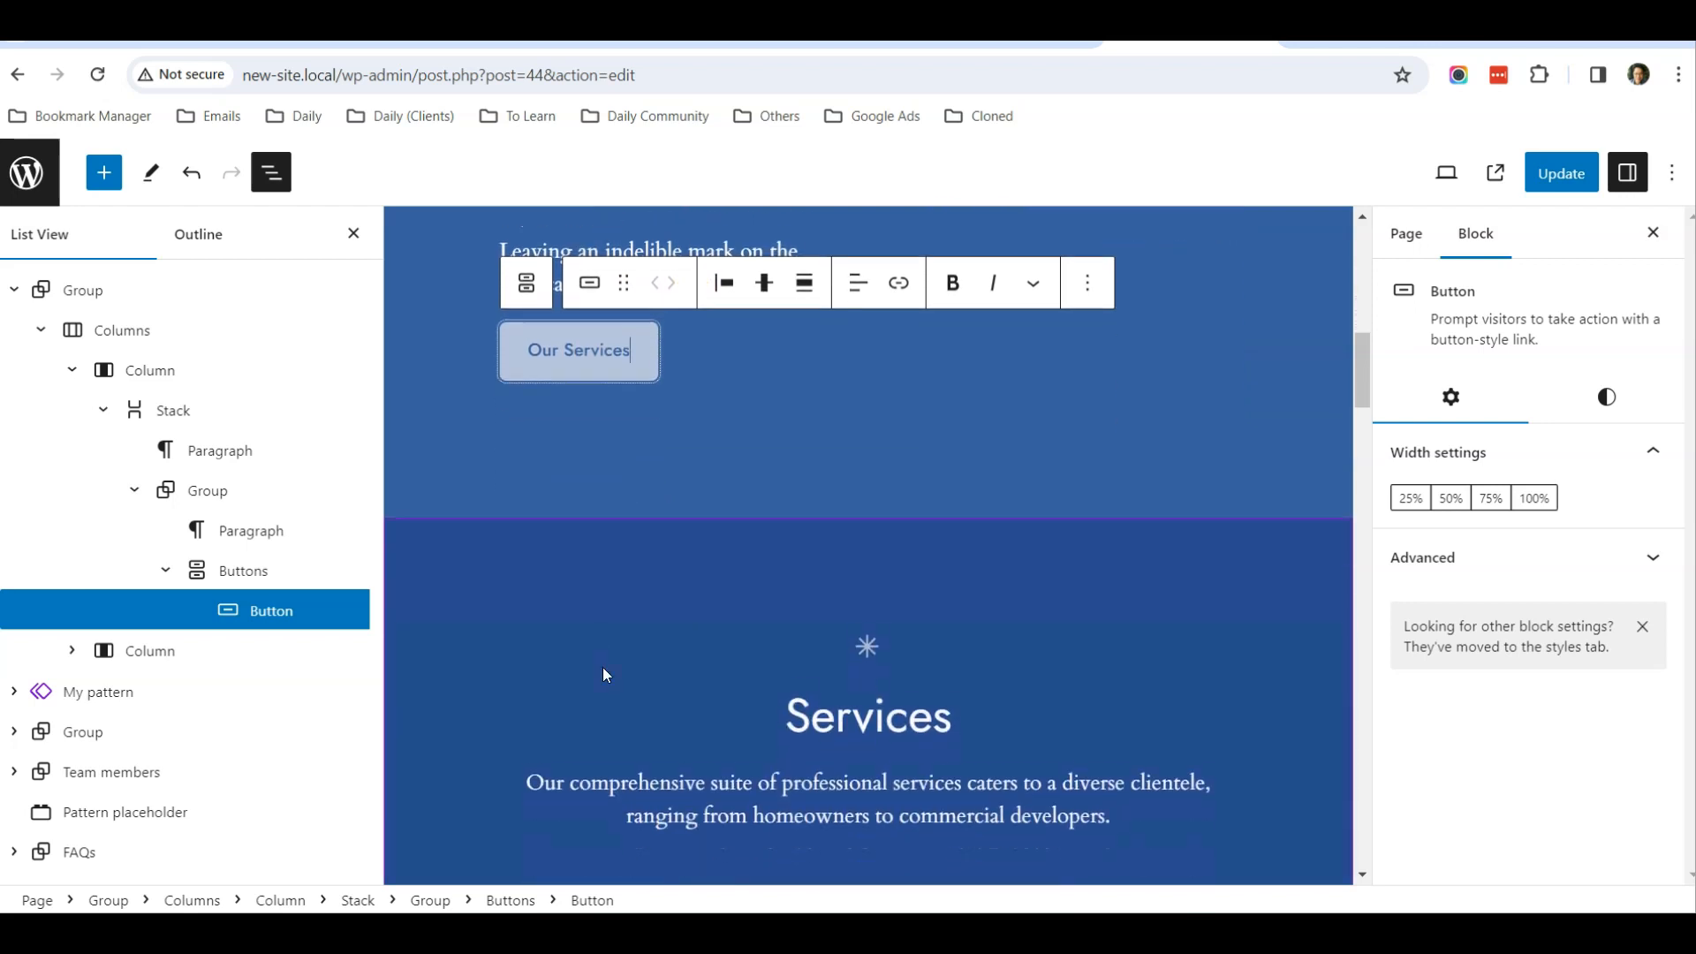
scroll(603, 666, "down", 3)
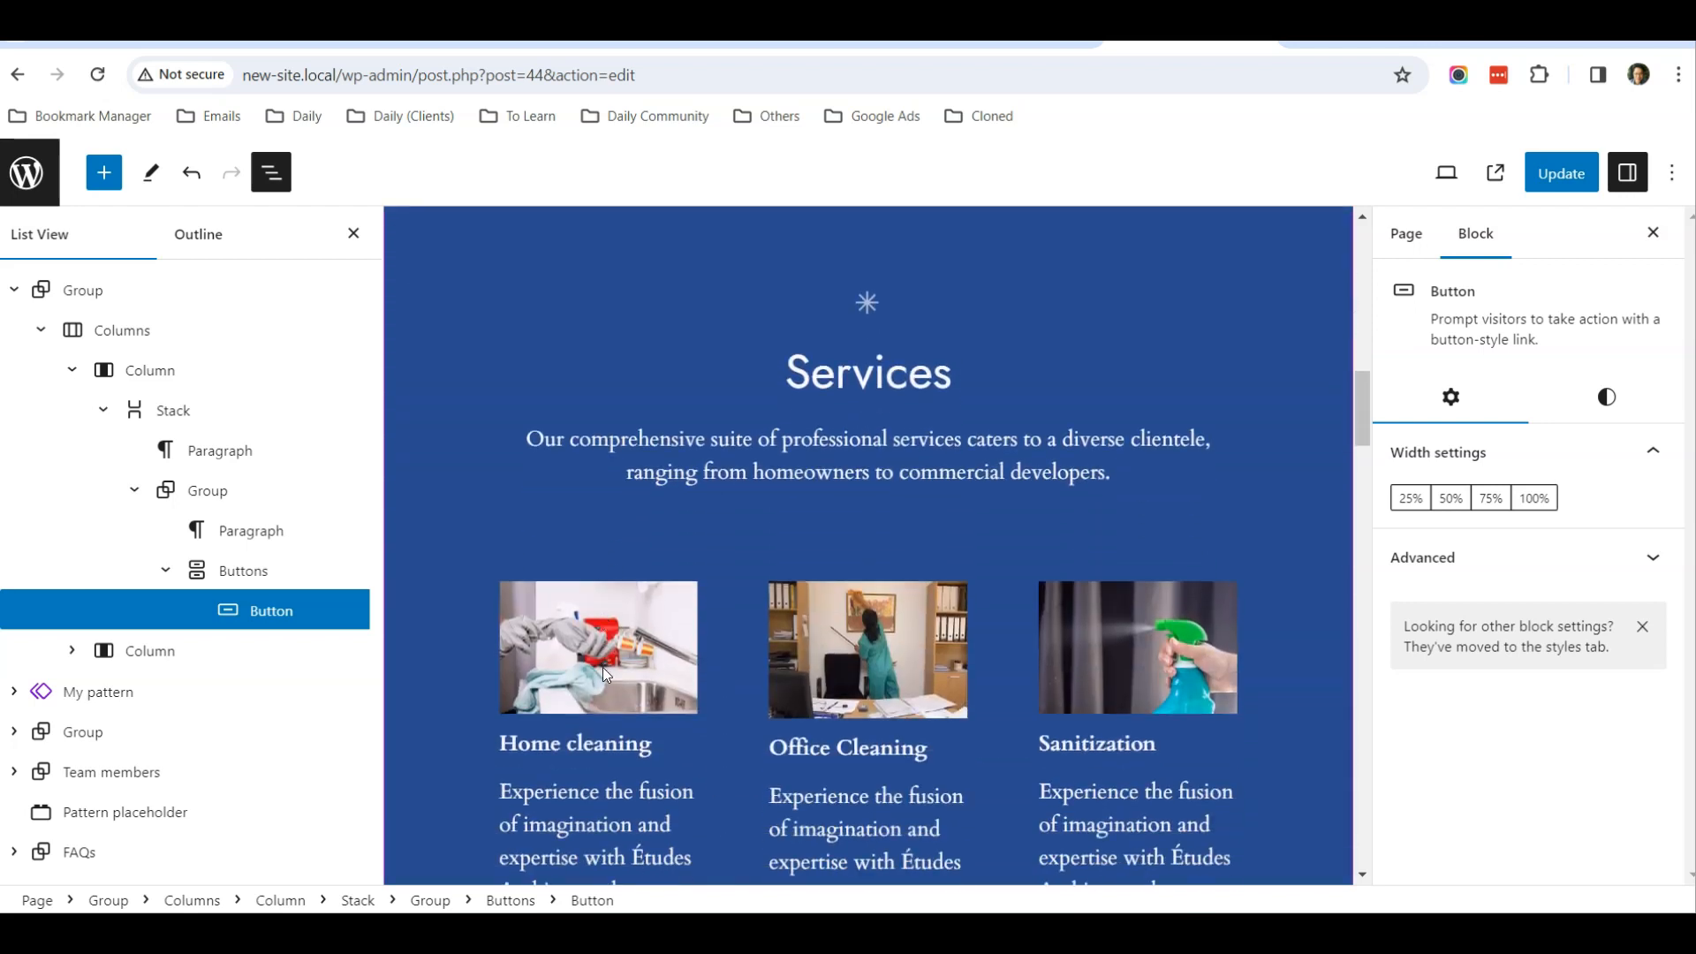
scroll(603, 666, "up", 6)
left_click(717, 555)
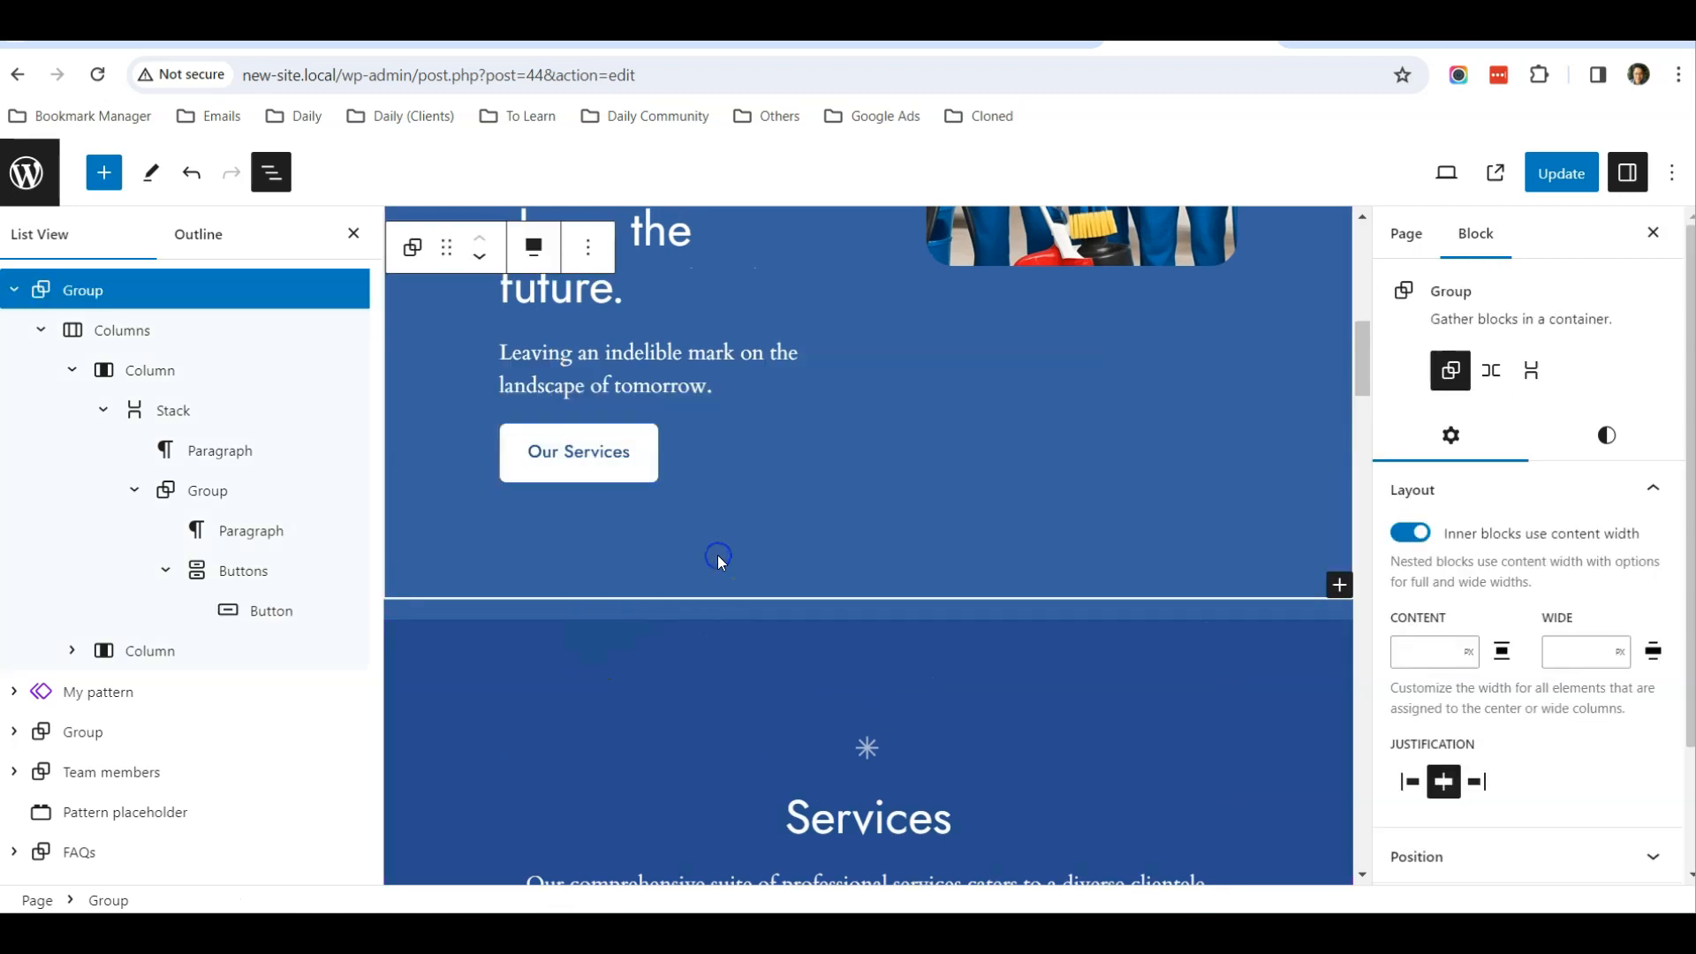
Set the HTML anchor of the Clean Services group inside My pattern to services
scroll(717, 555, "down", 4)
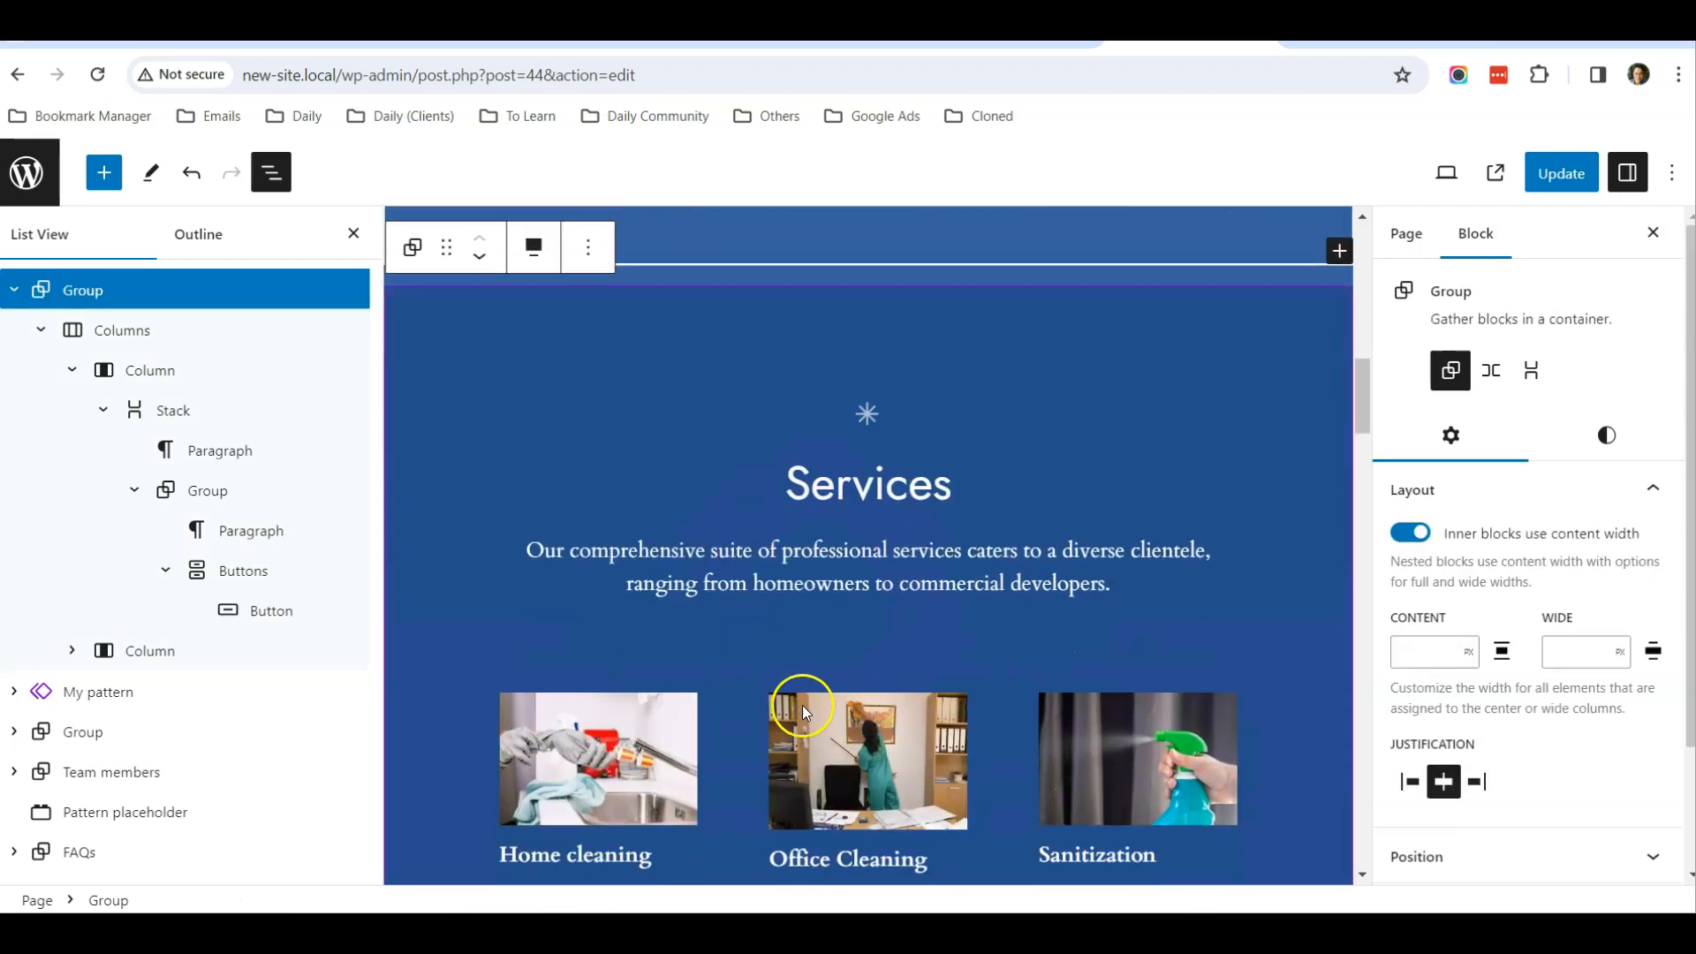
scroll(769, 645, "down", 2)
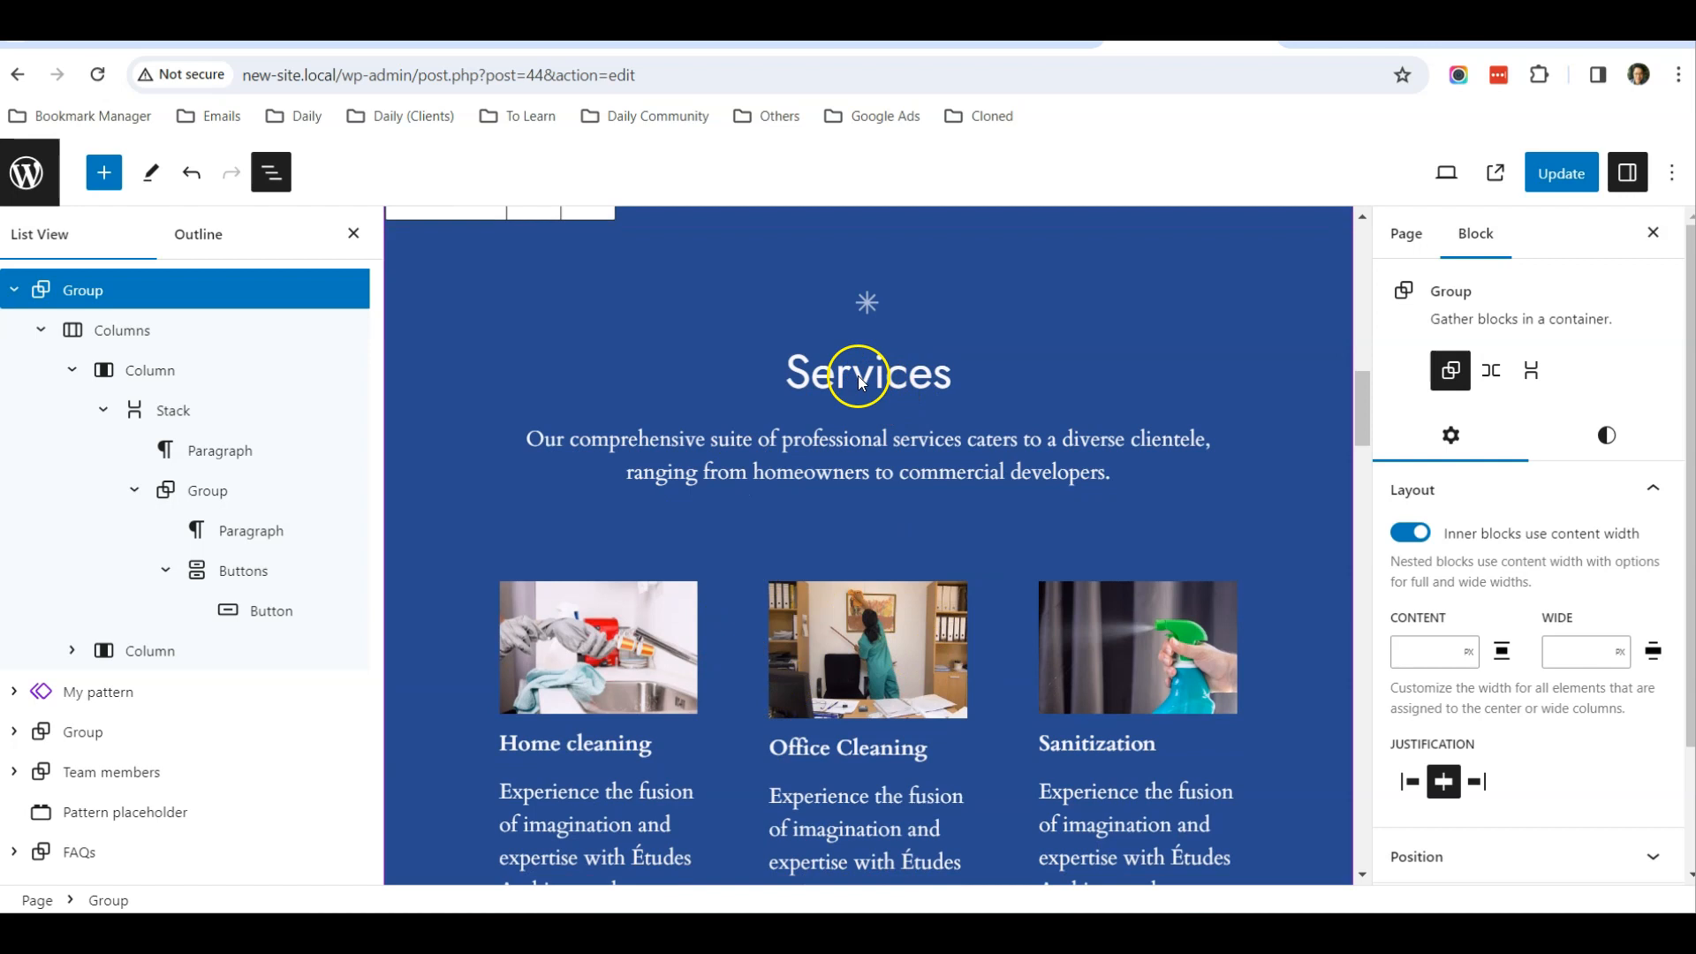
left_click(15, 291)
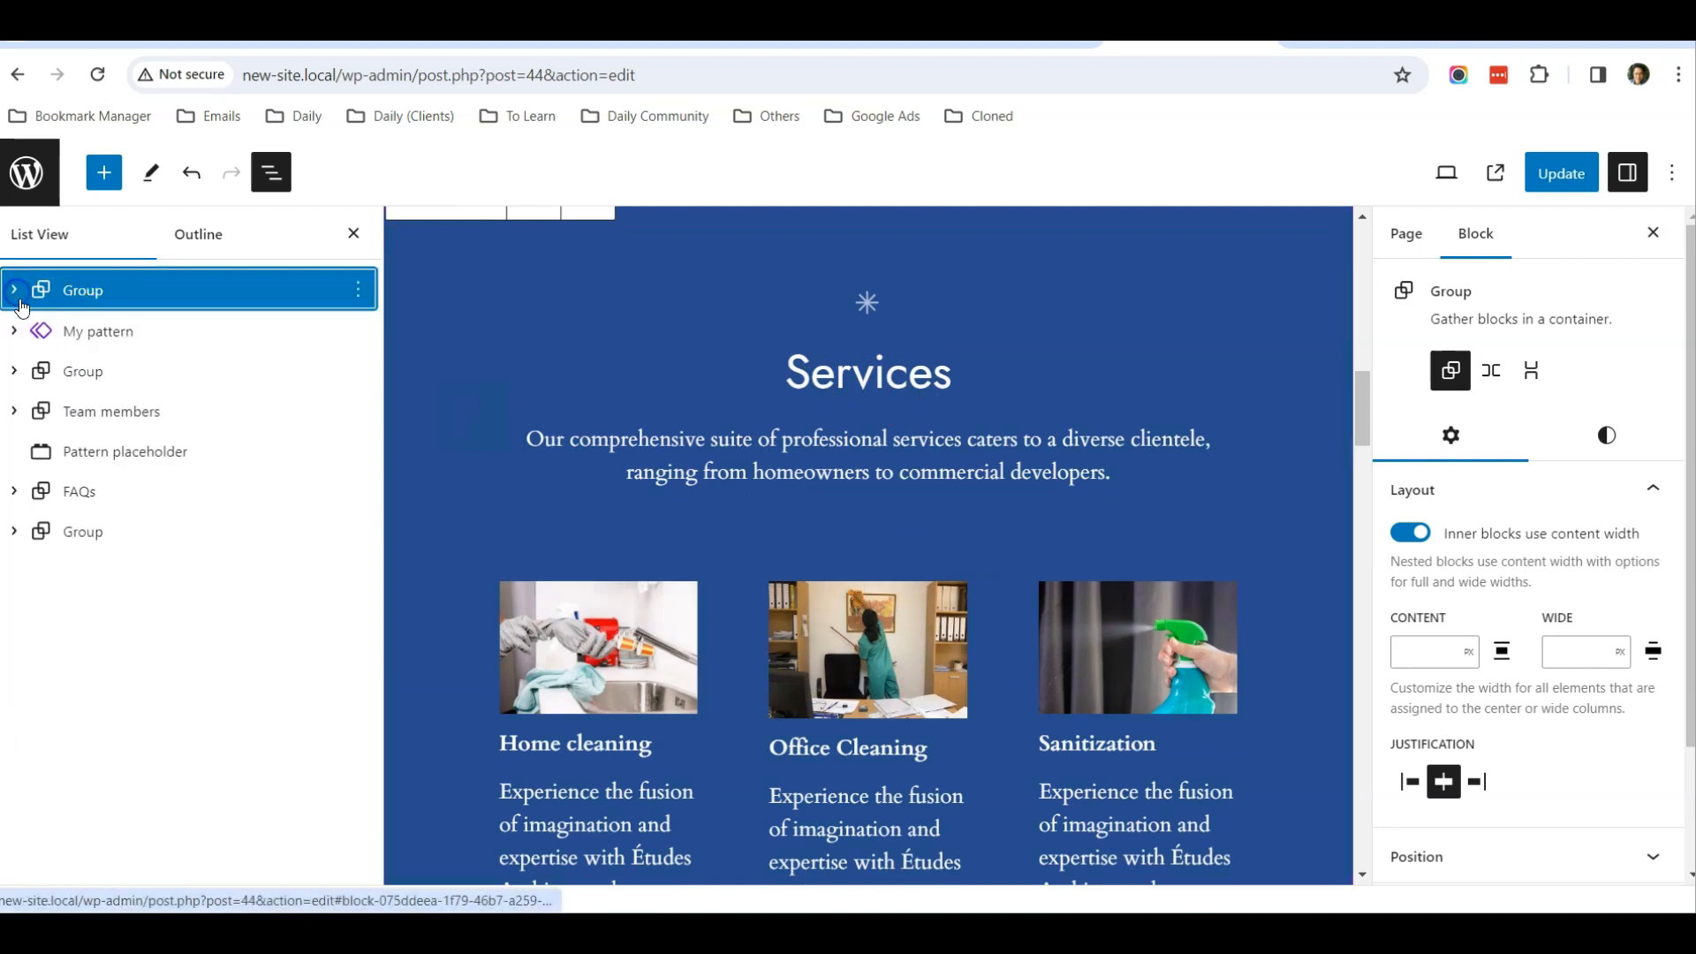
left_click(88, 331)
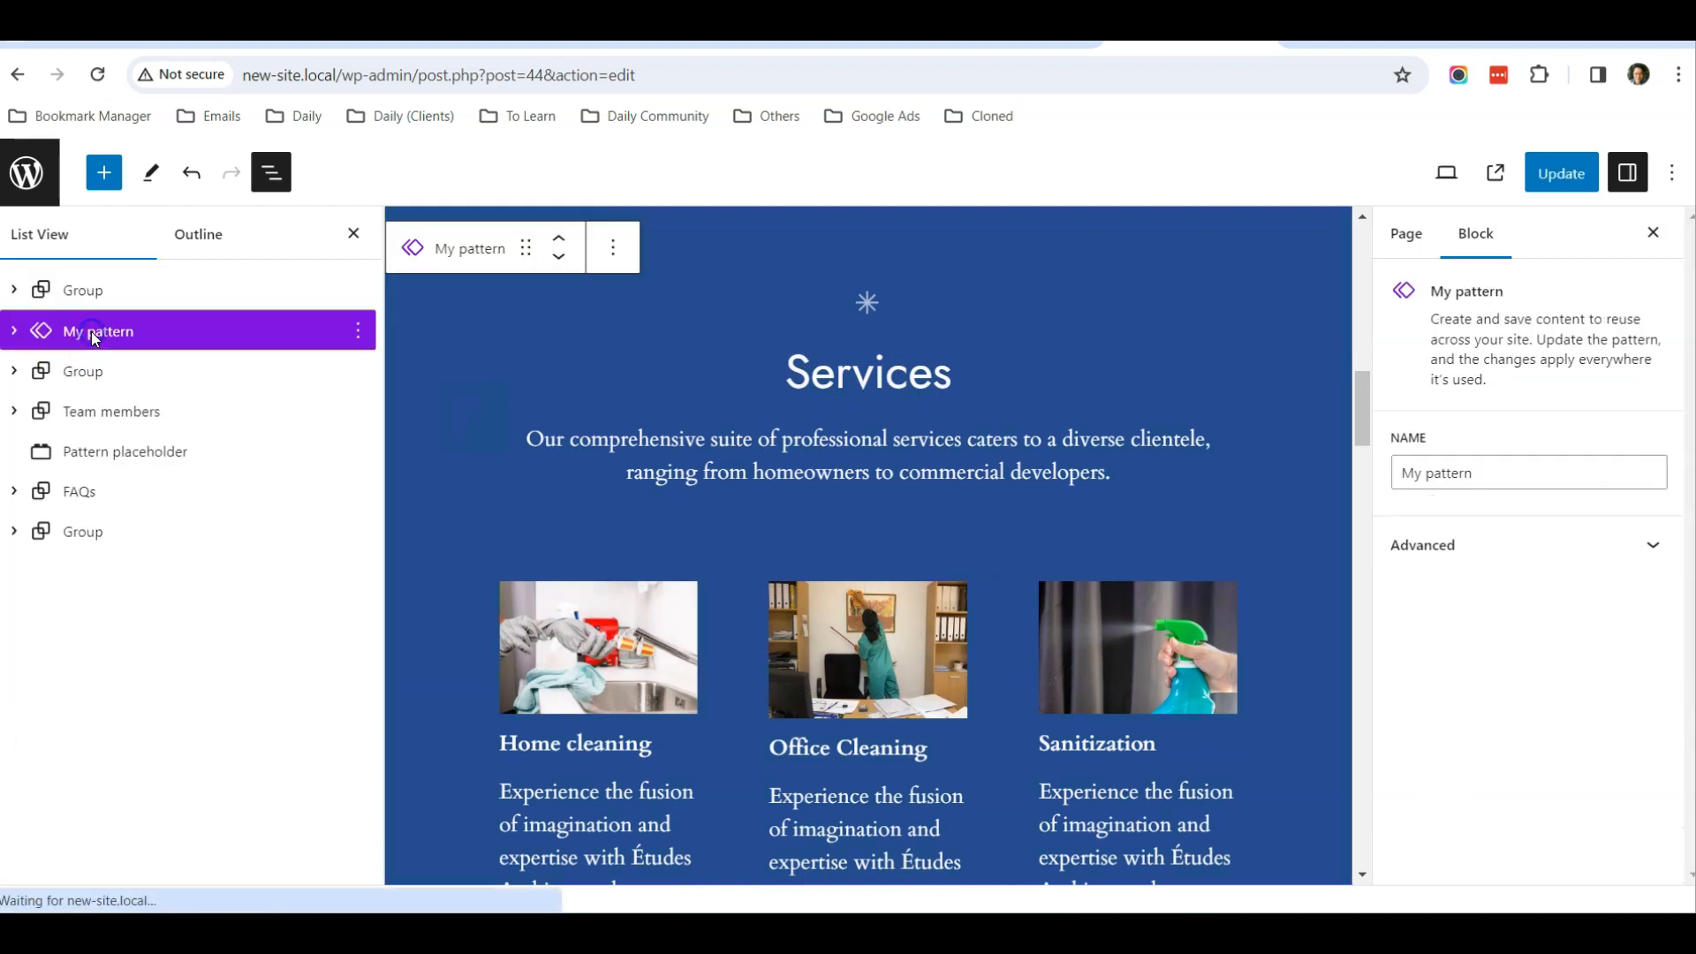
left_click(15, 333)
left_click(149, 374)
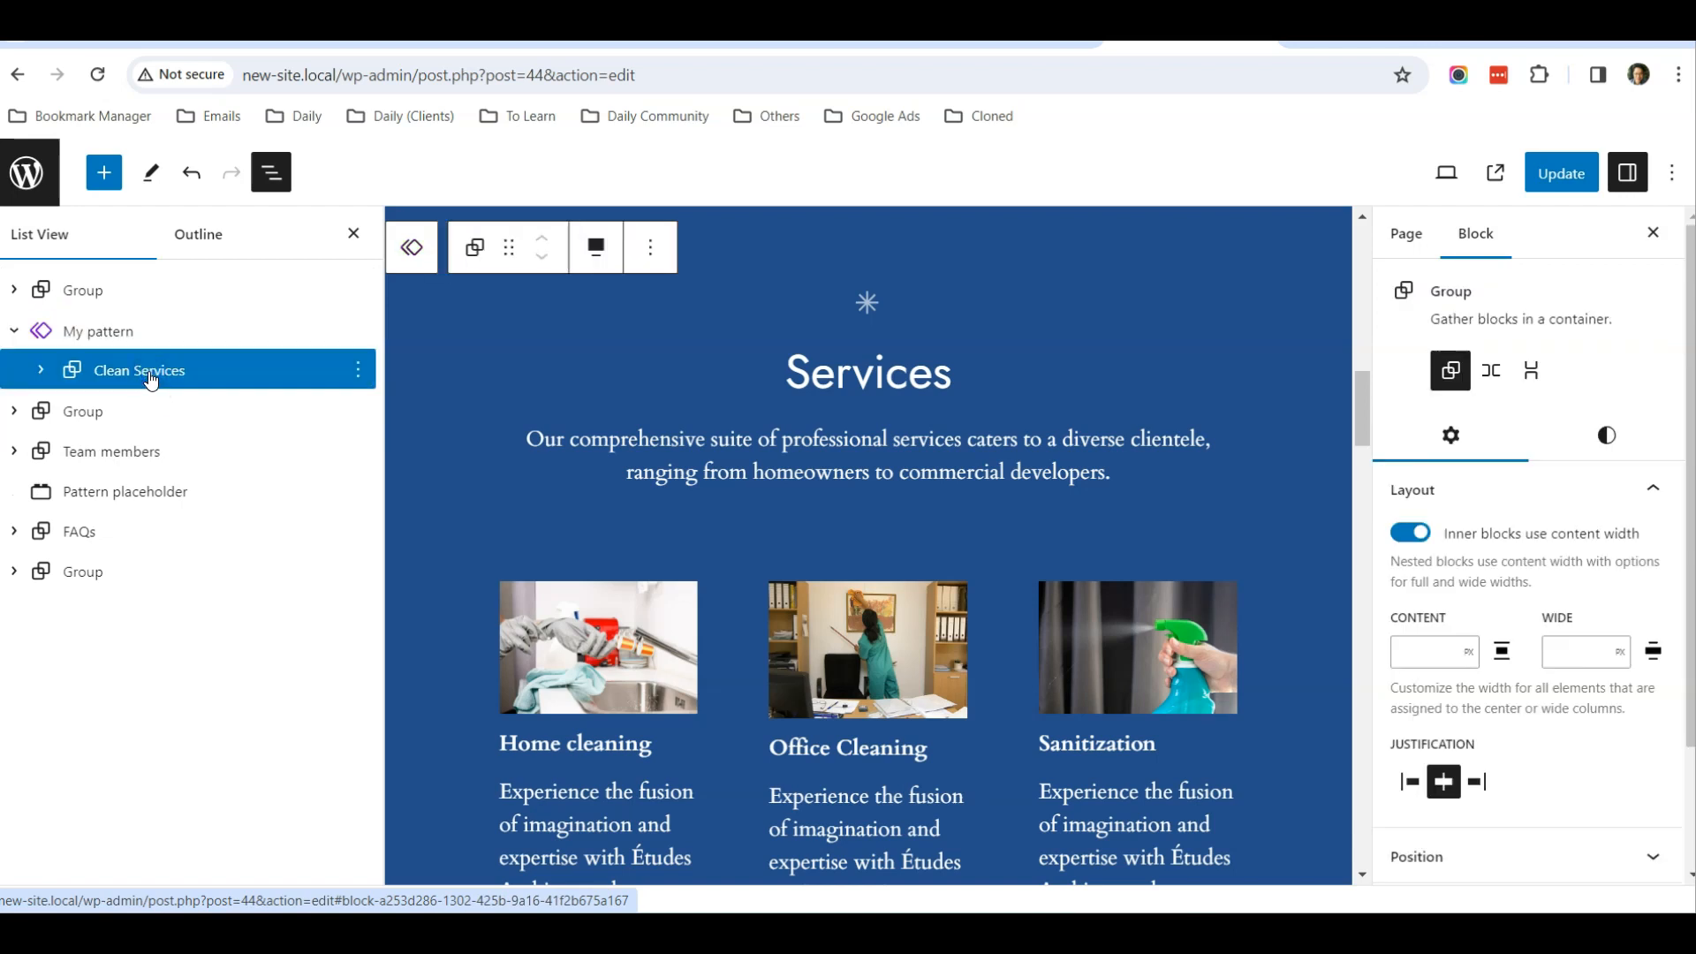
scroll(1526, 605, "down", 2)
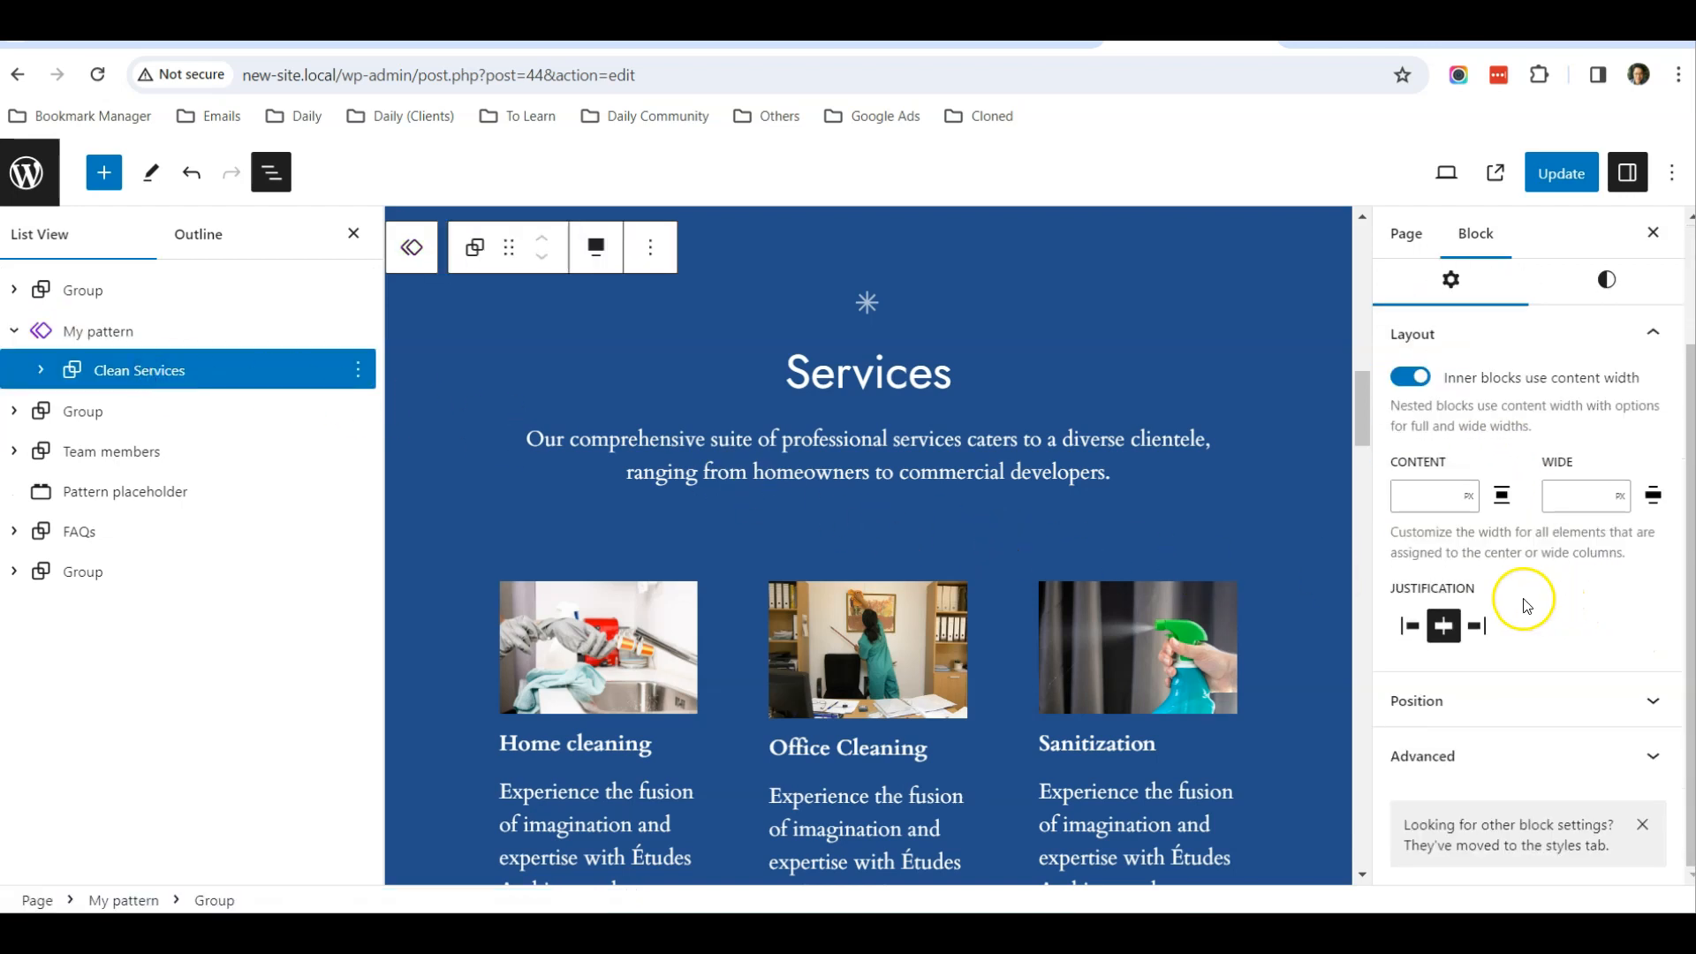
left_click(1608, 757)
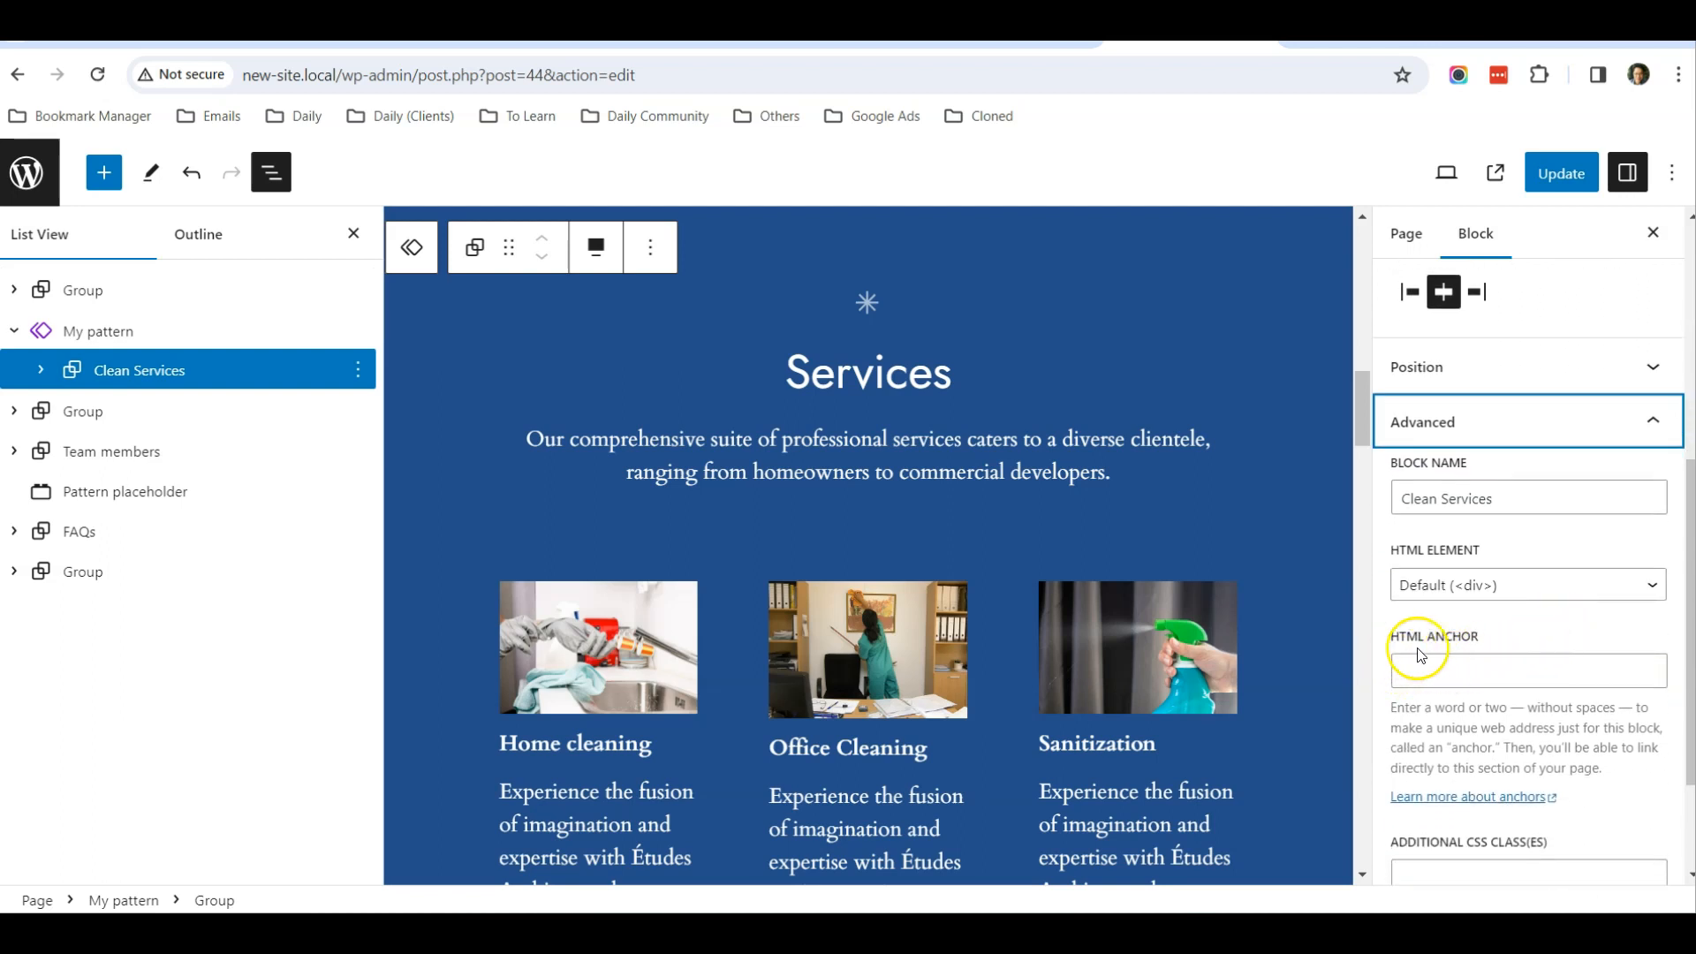
left_click(1467, 672)
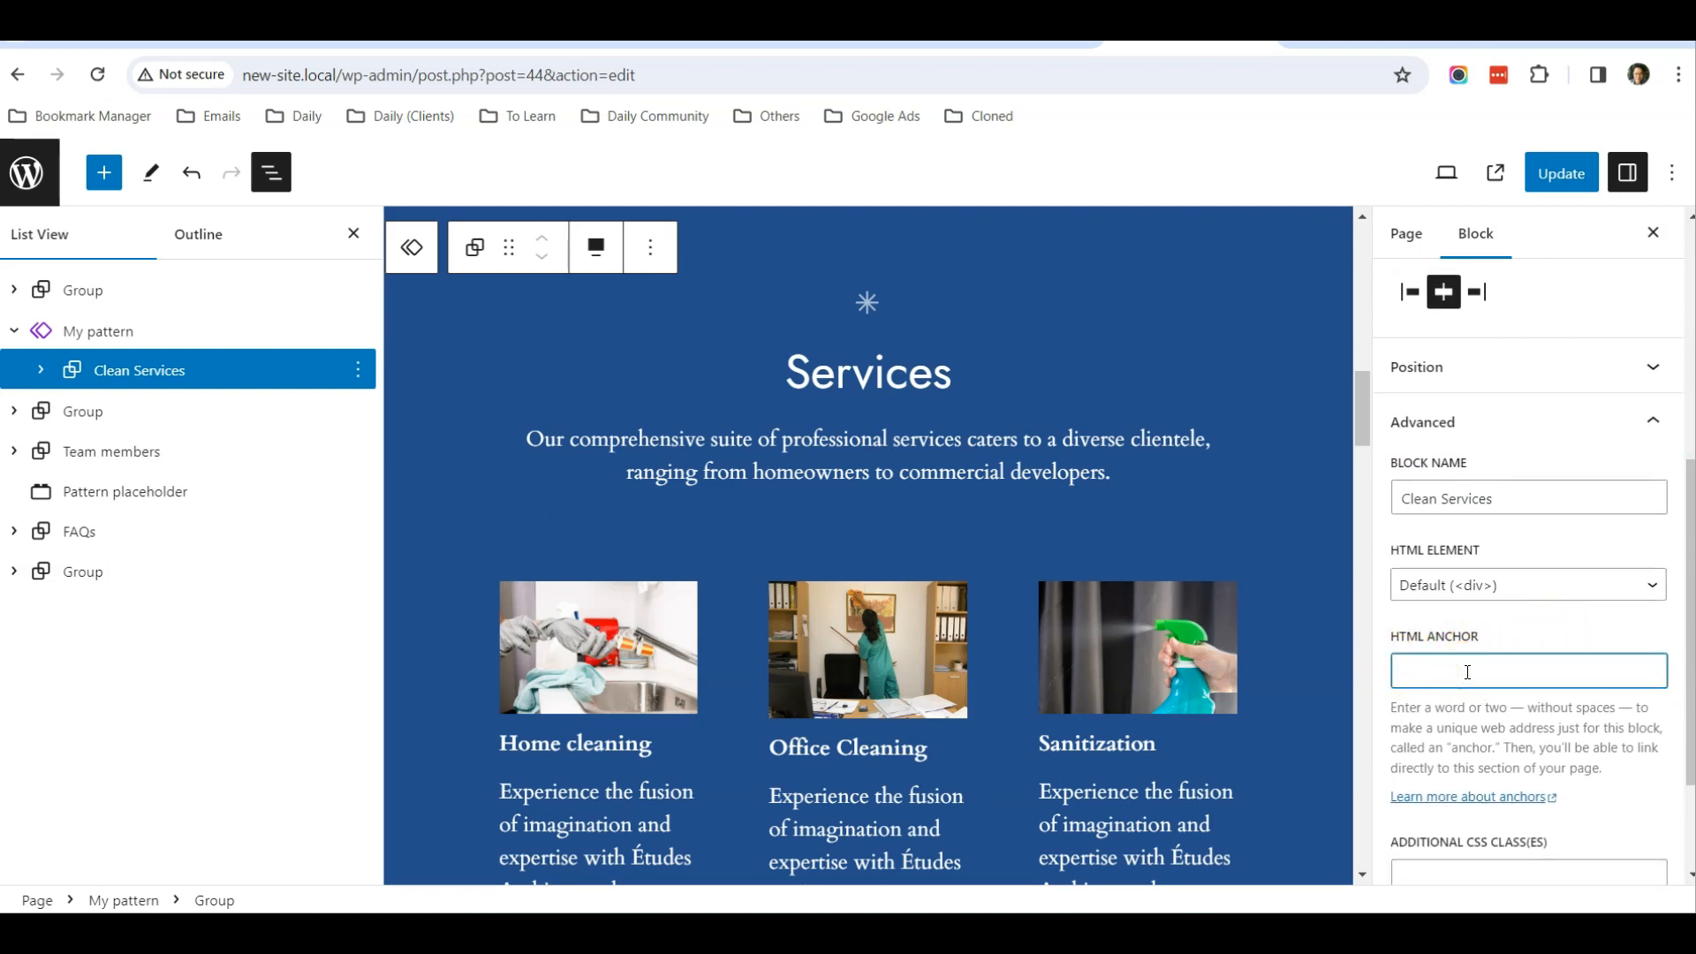
type("services")
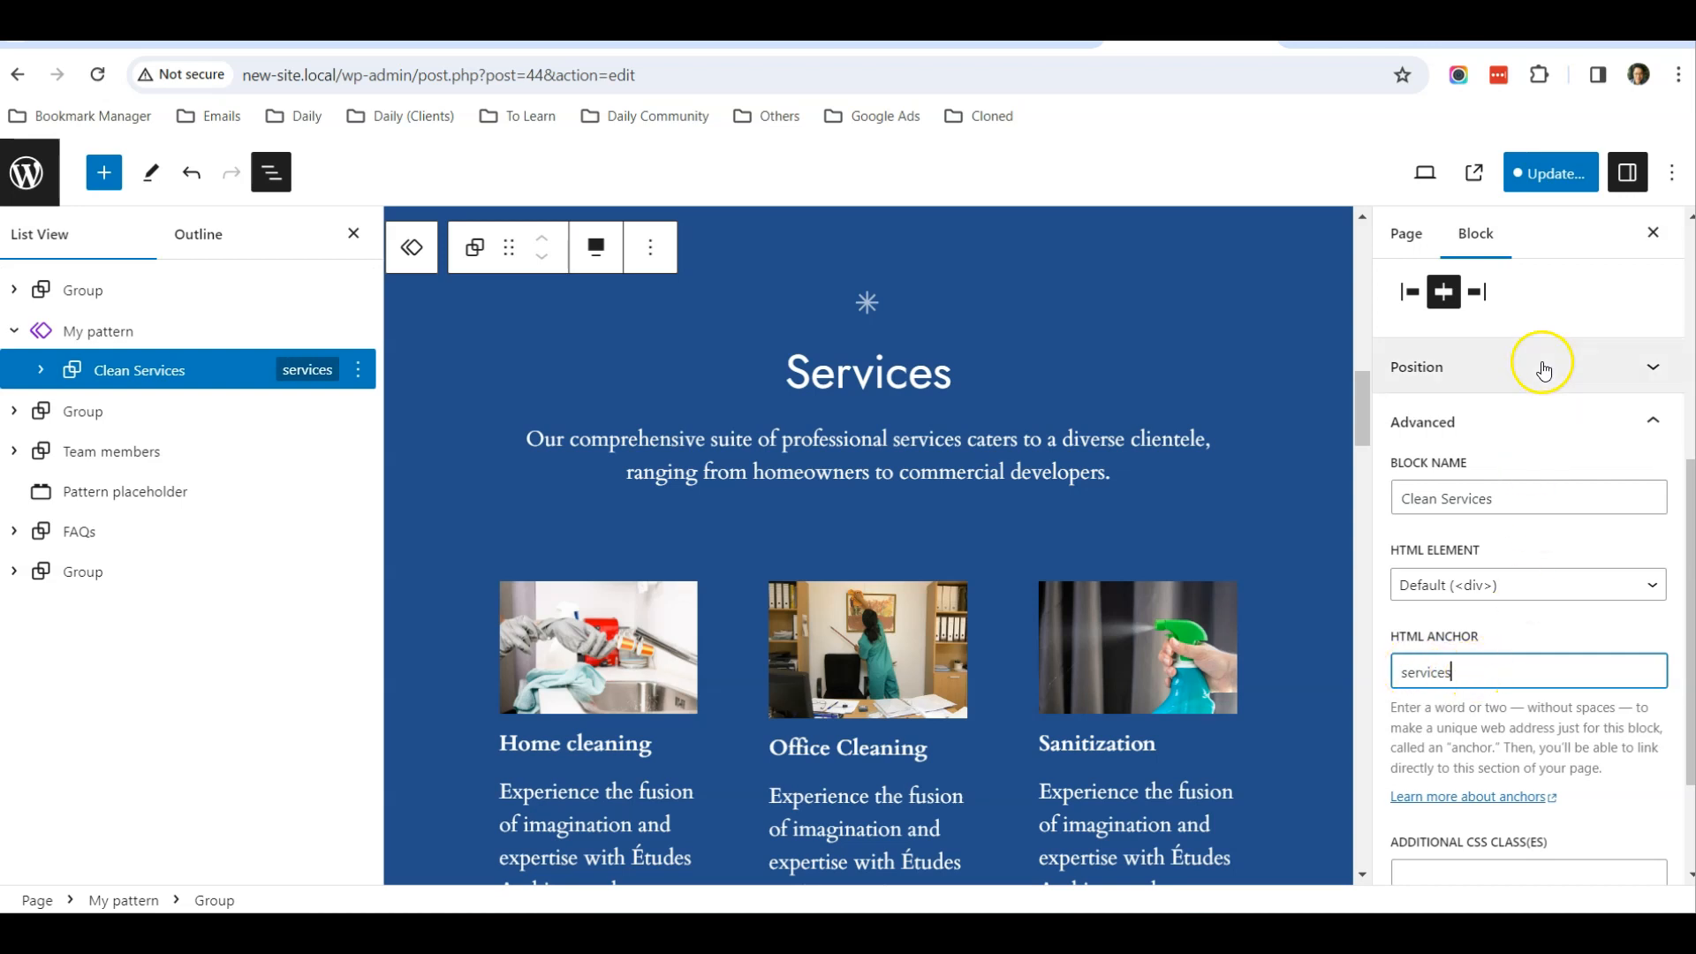
Update the About Us page and save the change to the synced pattern along with it
scroll(1545, 617, "down", 2)
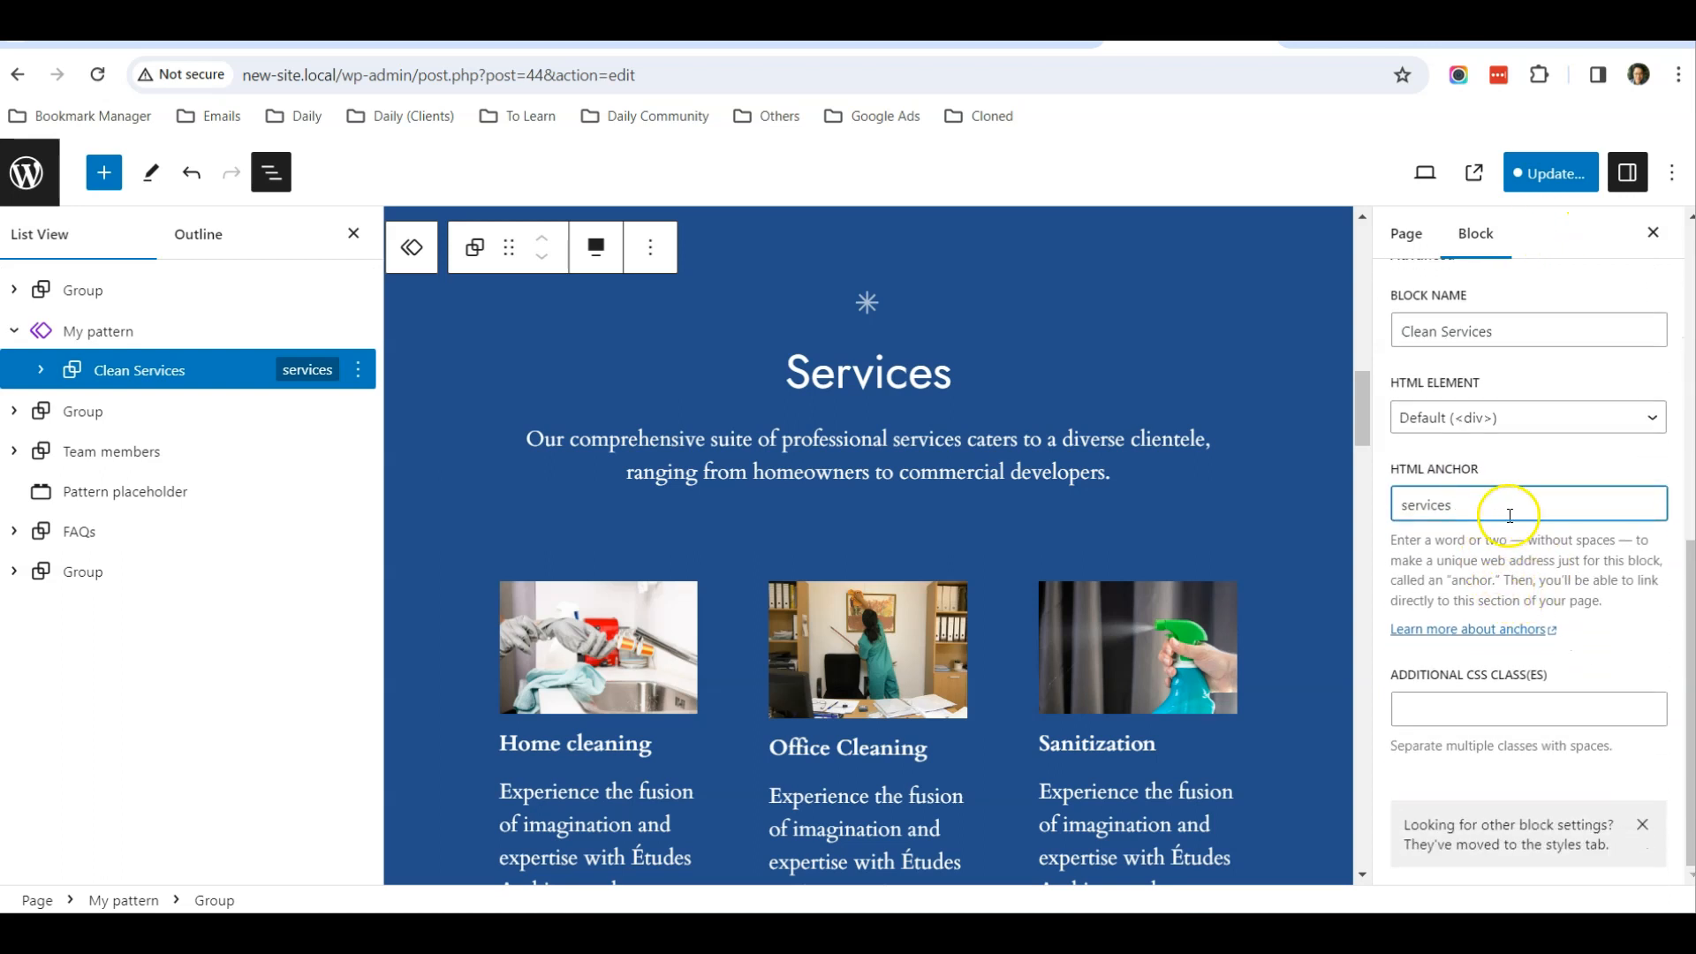
scroll(1510, 515, "up", 3)
left_click(1552, 173)
left_click(1498, 179)
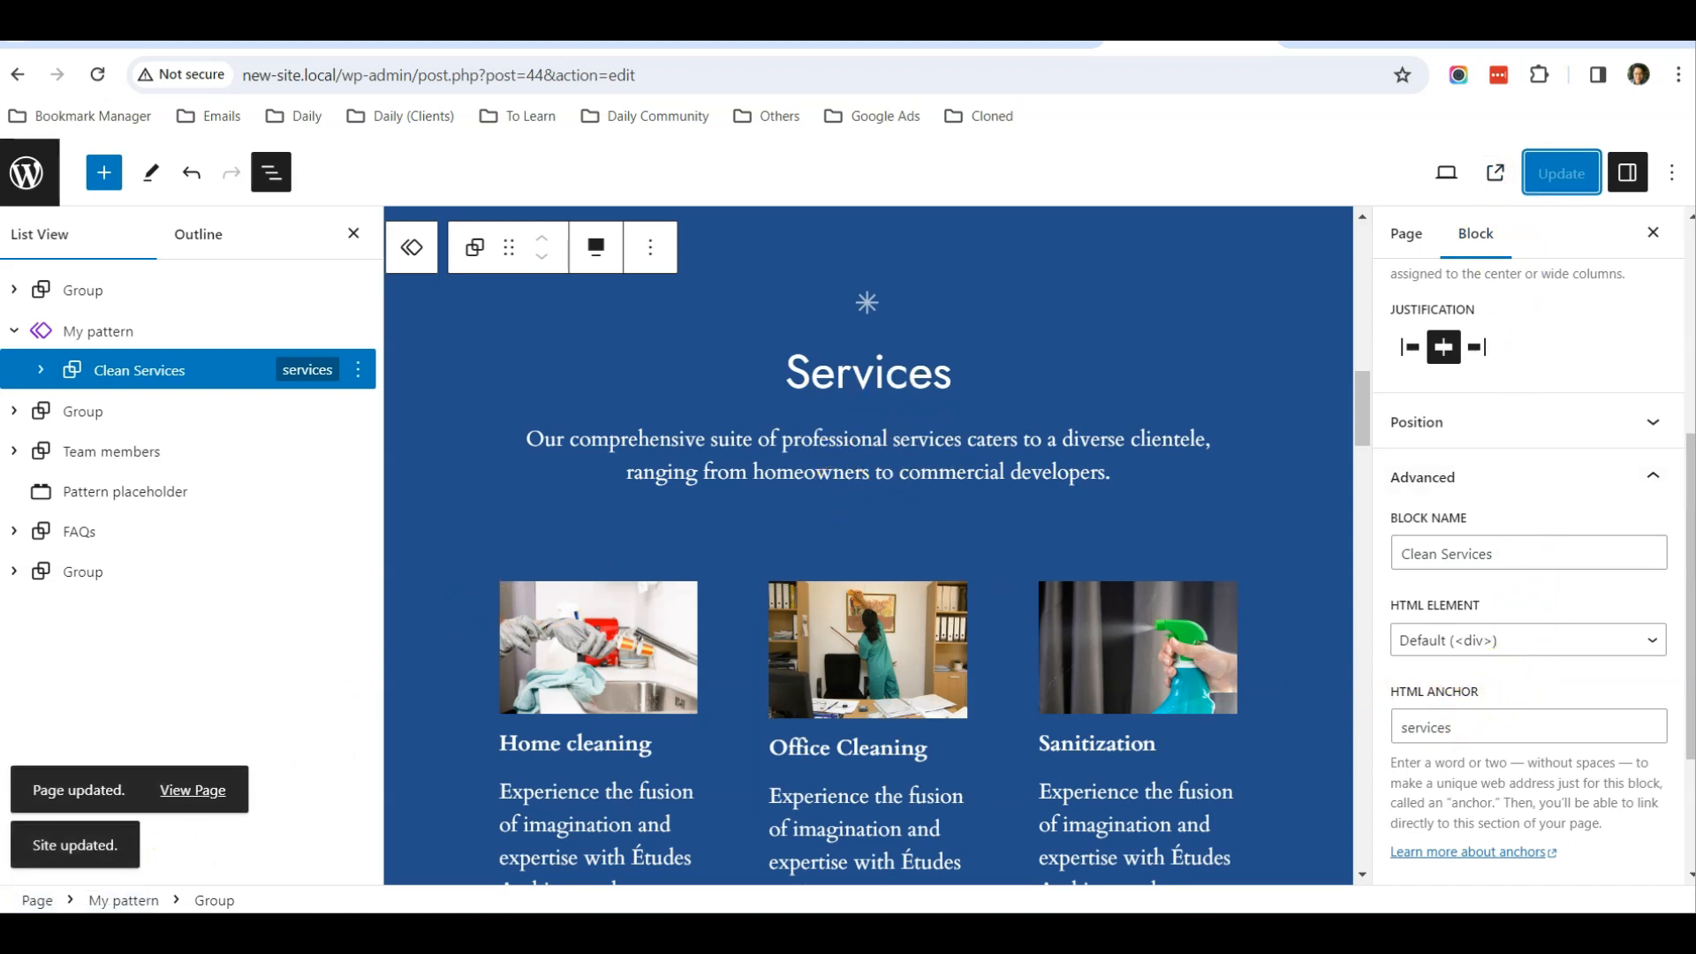
Link the Our Services button in the first group to the anchor #services, and collapse that group in the List View
left_click(447, 532)
scroll(436, 533, "up", 7)
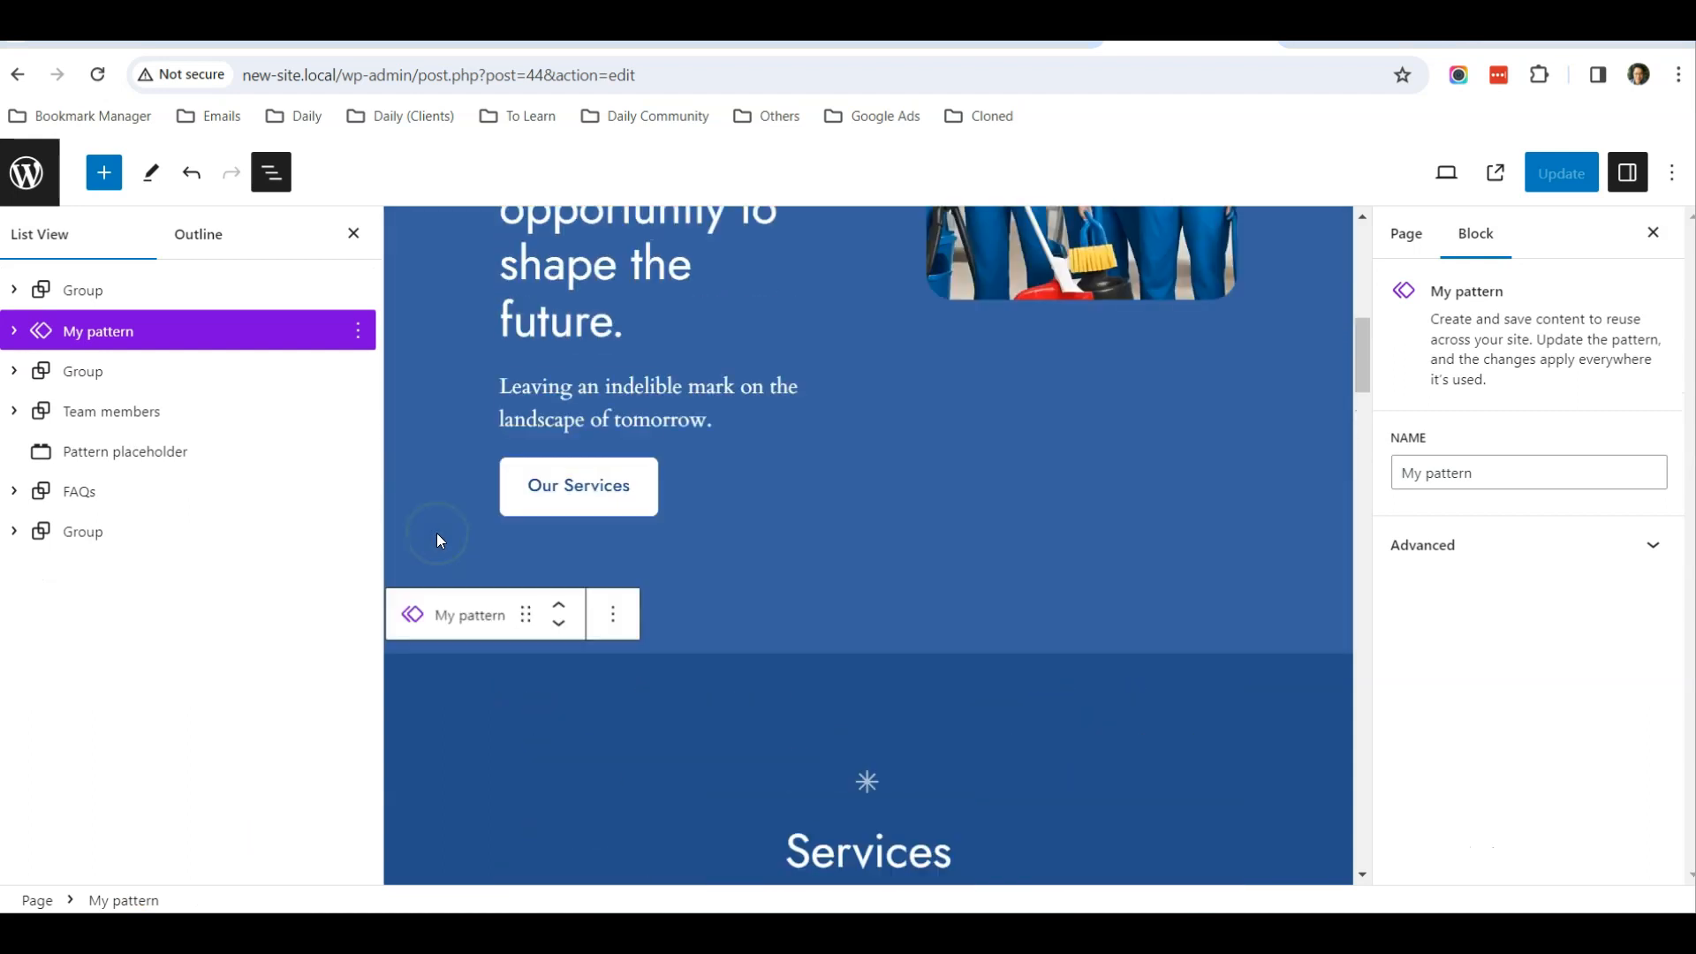
left_click(579, 595)
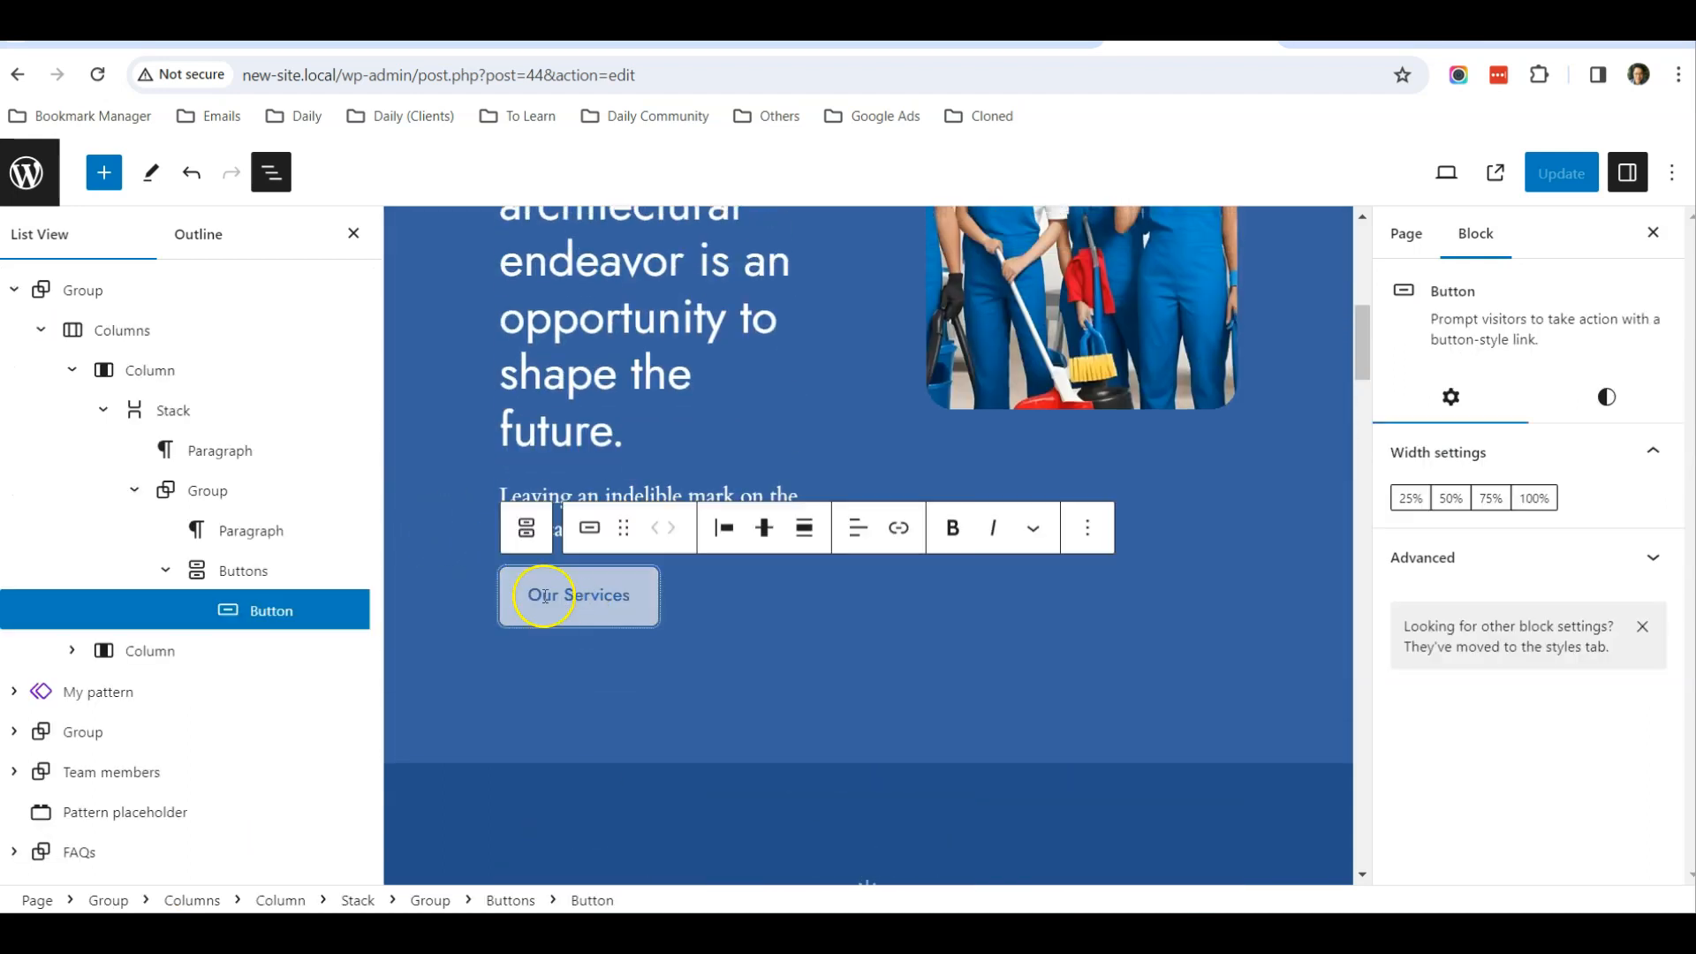
left_click(899, 530)
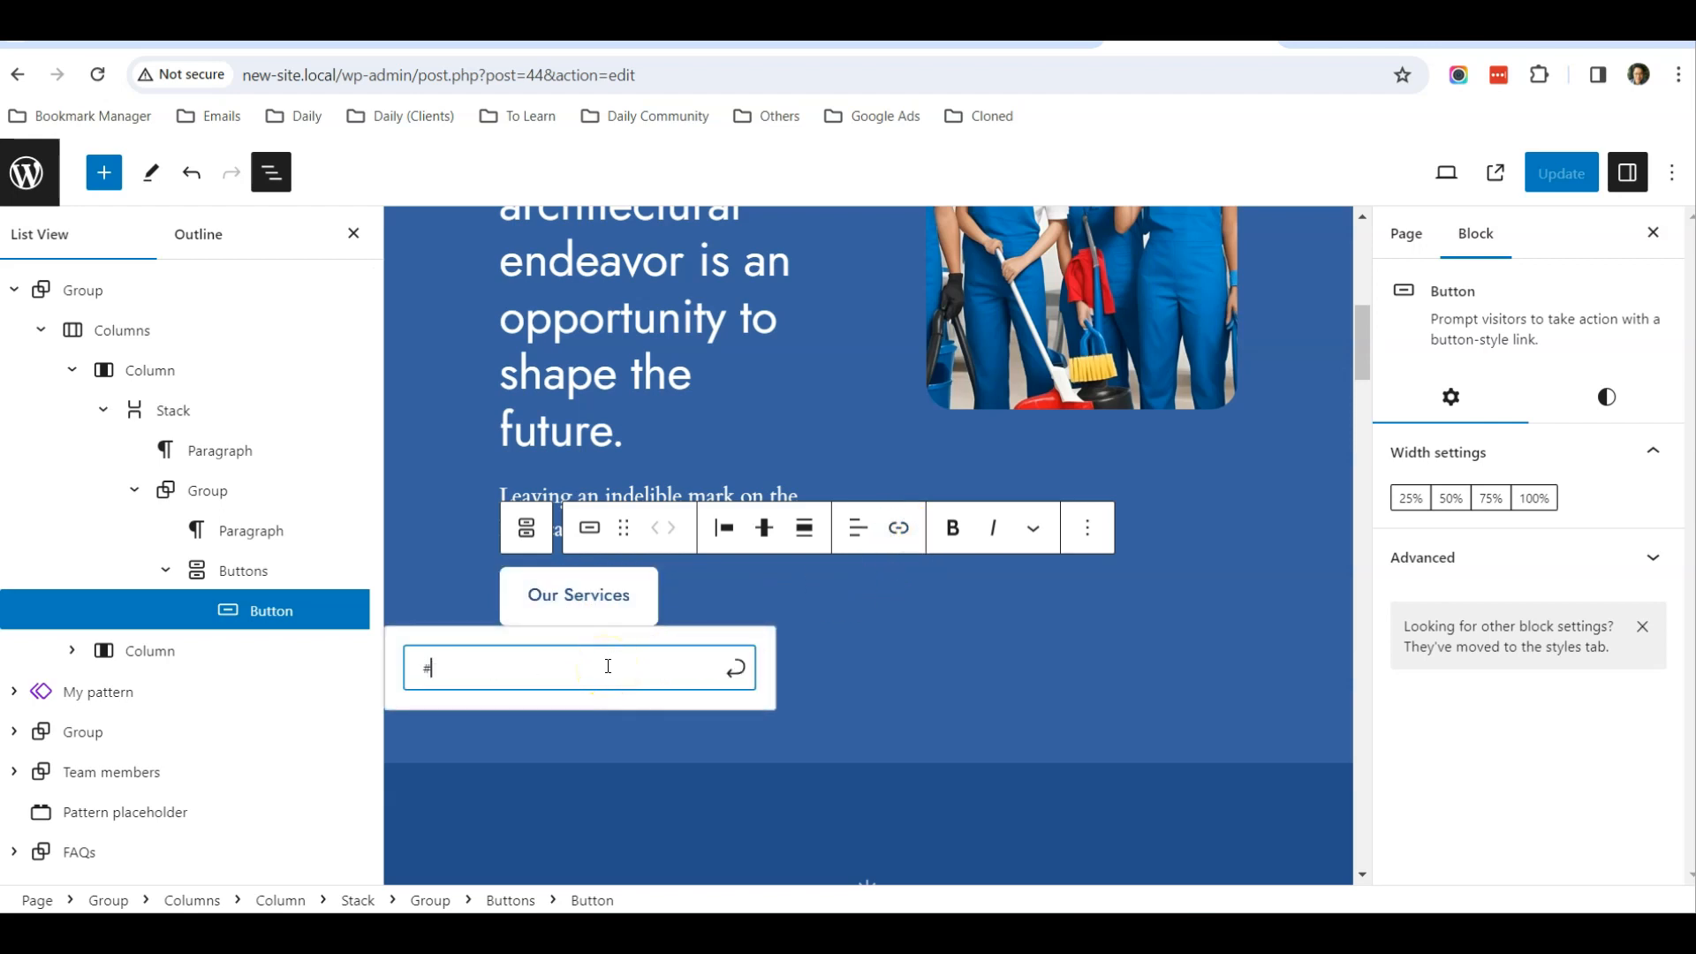
type("#services")
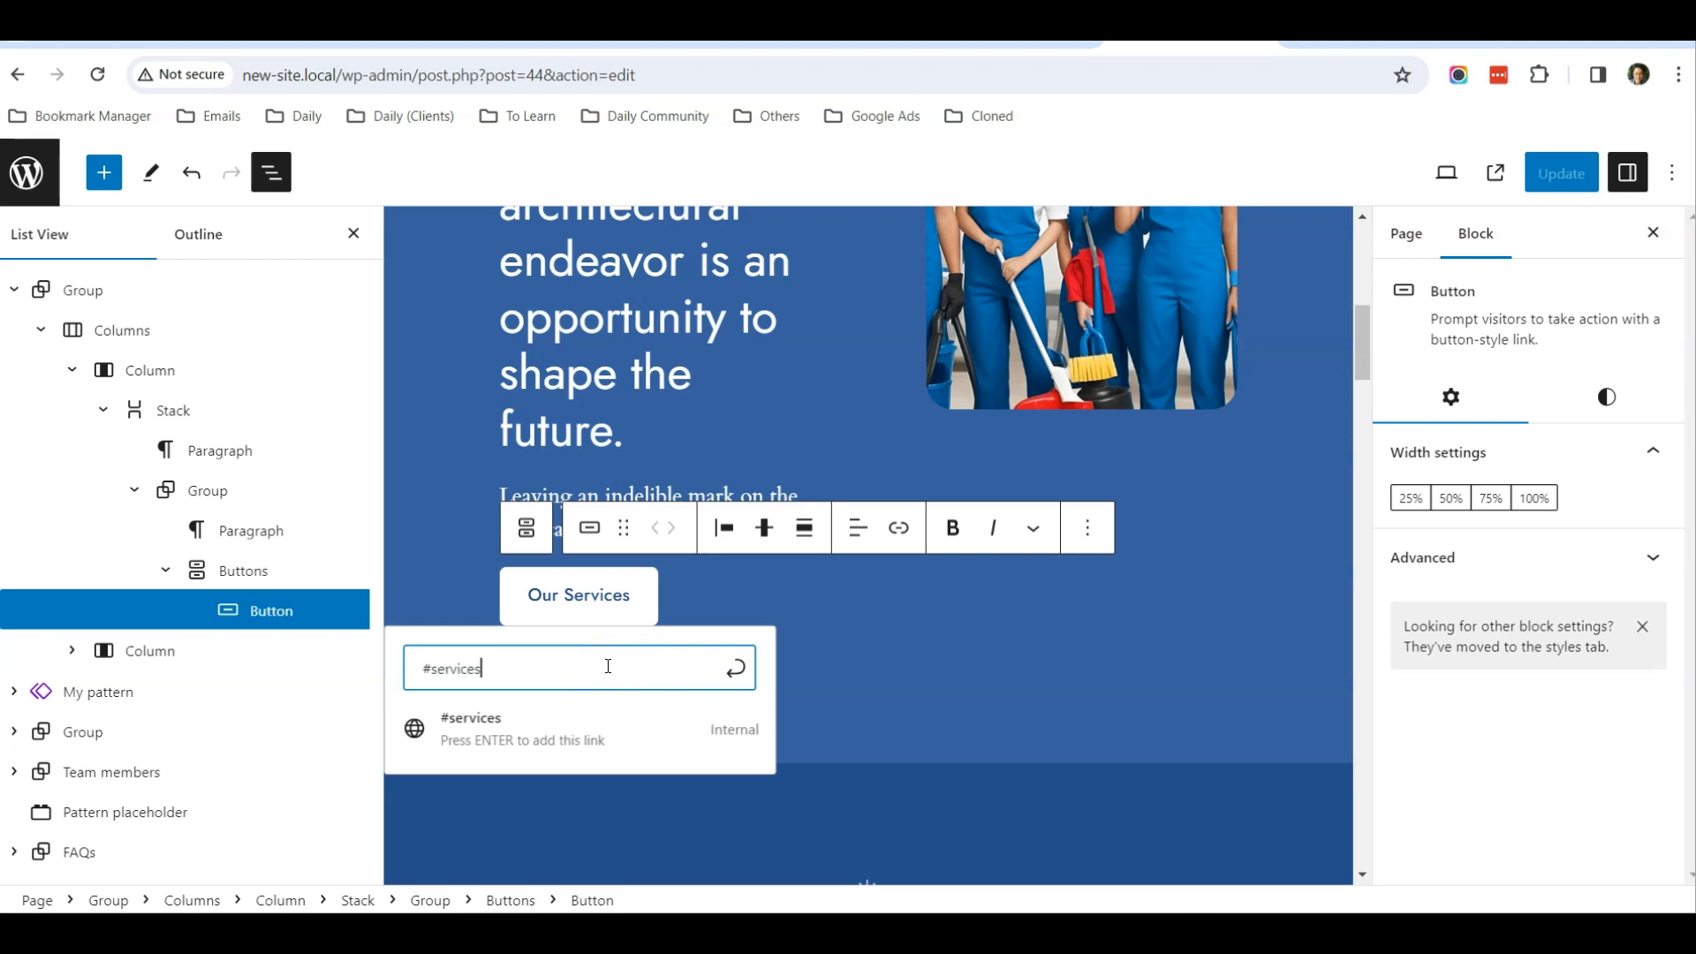
left_click(574, 737)
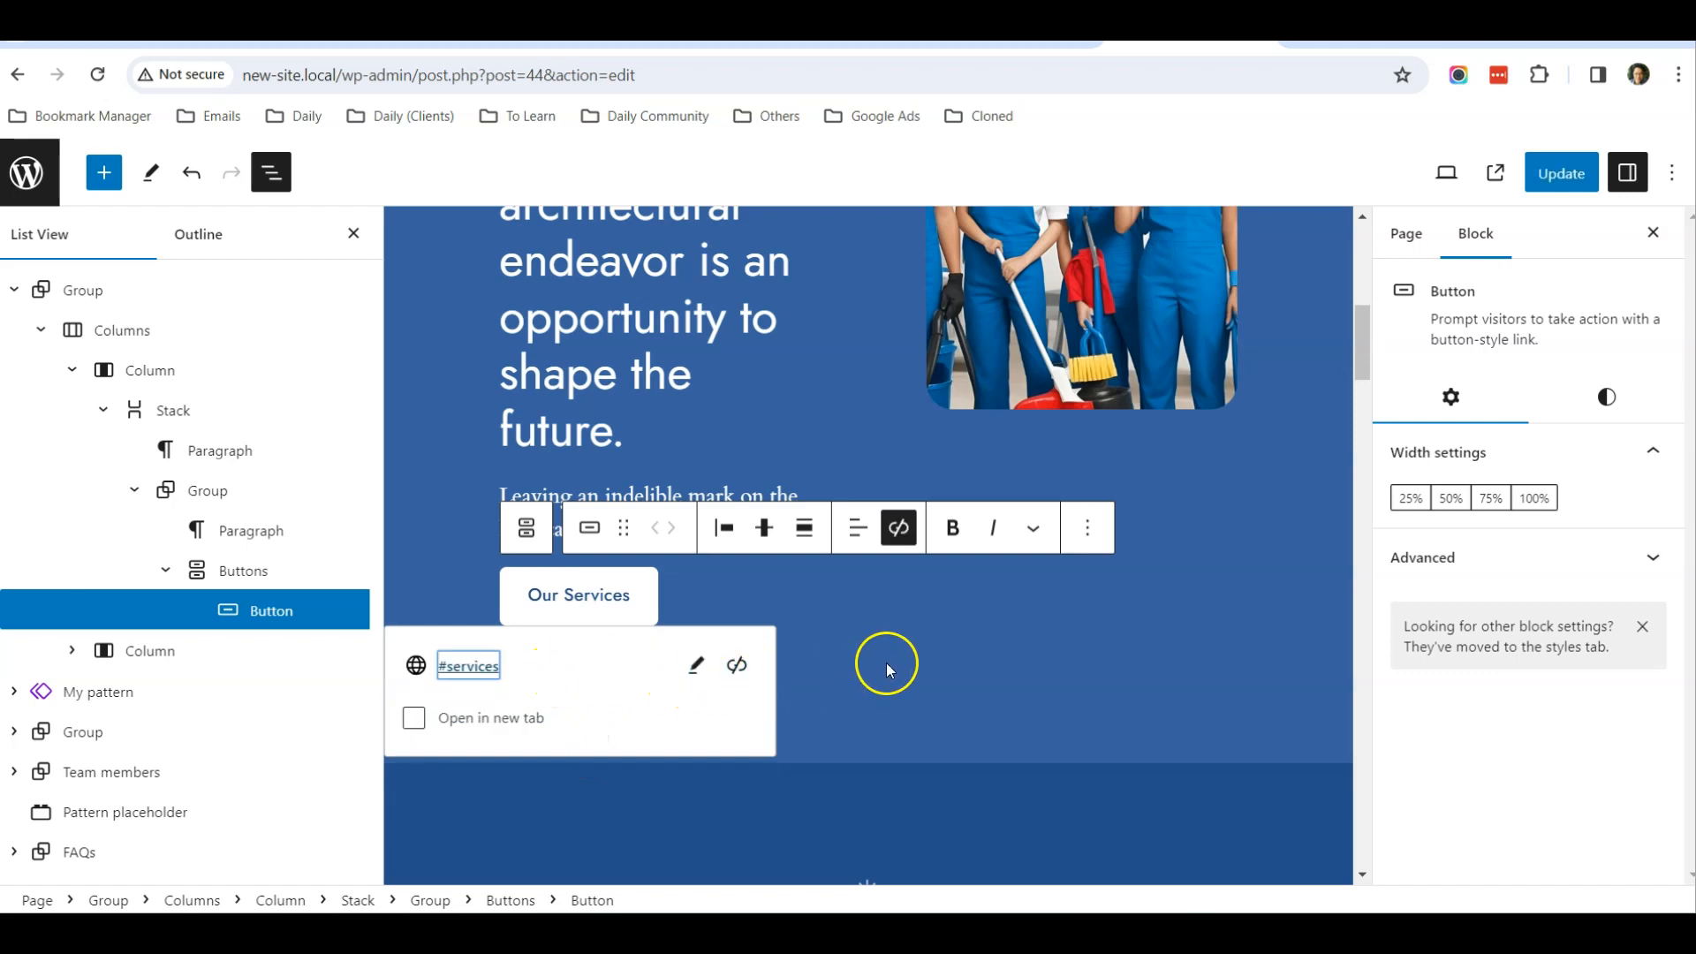
left_click(913, 659)
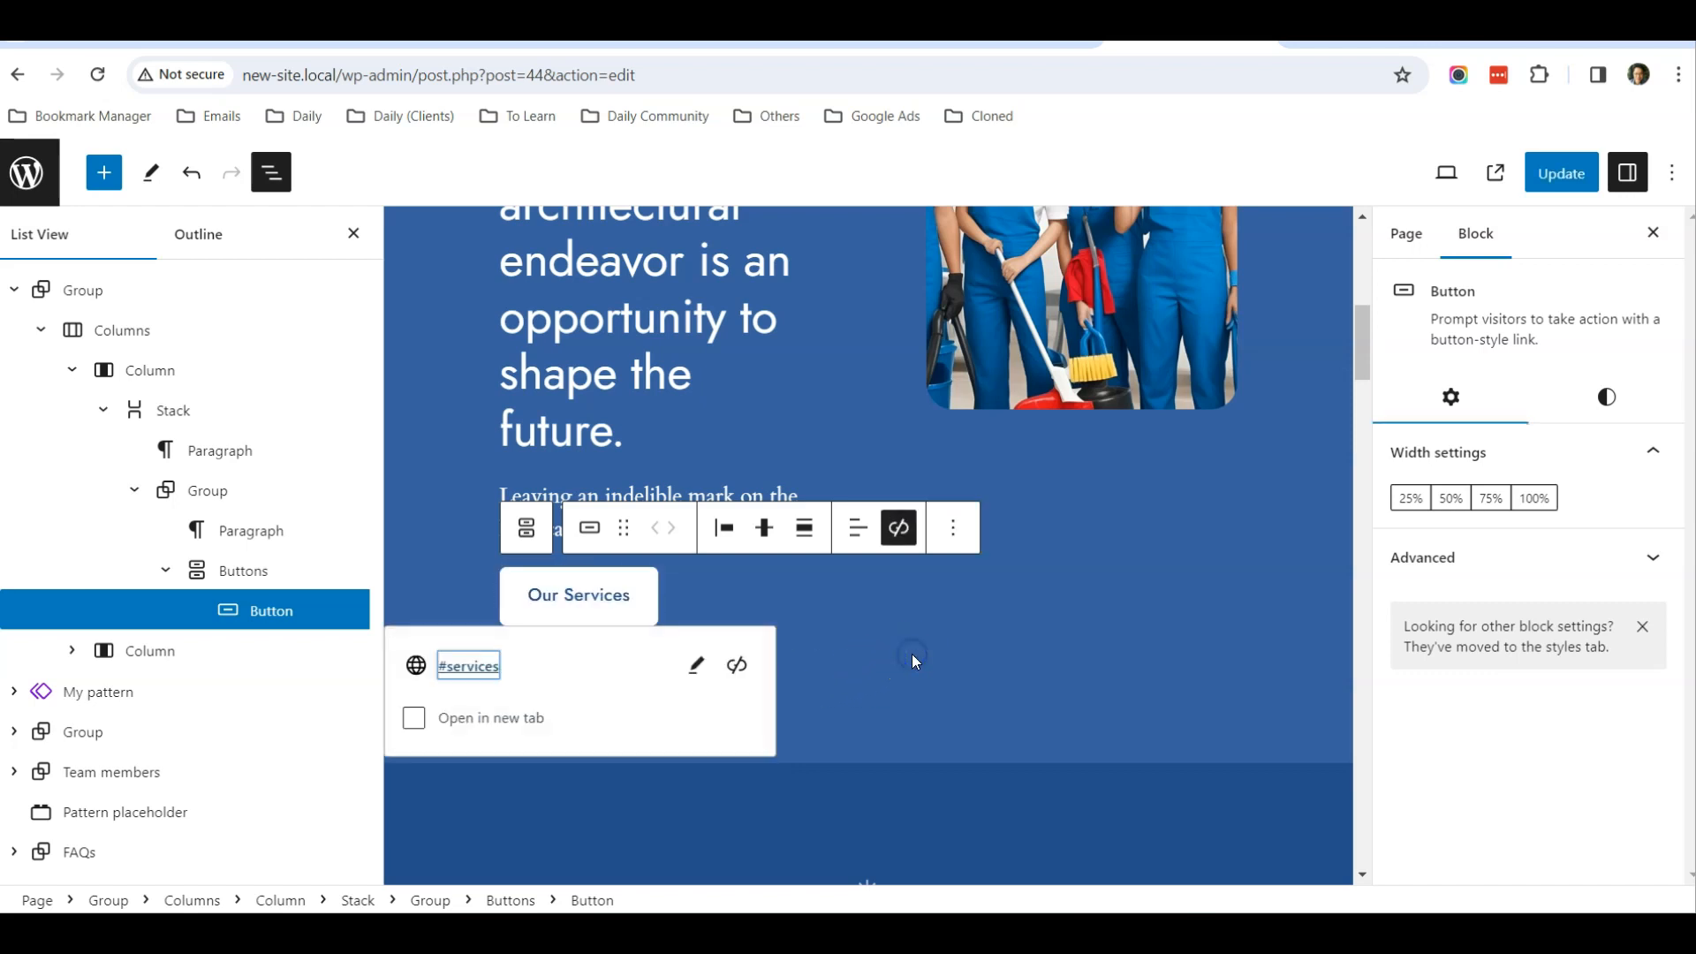
left_click(777, 597)
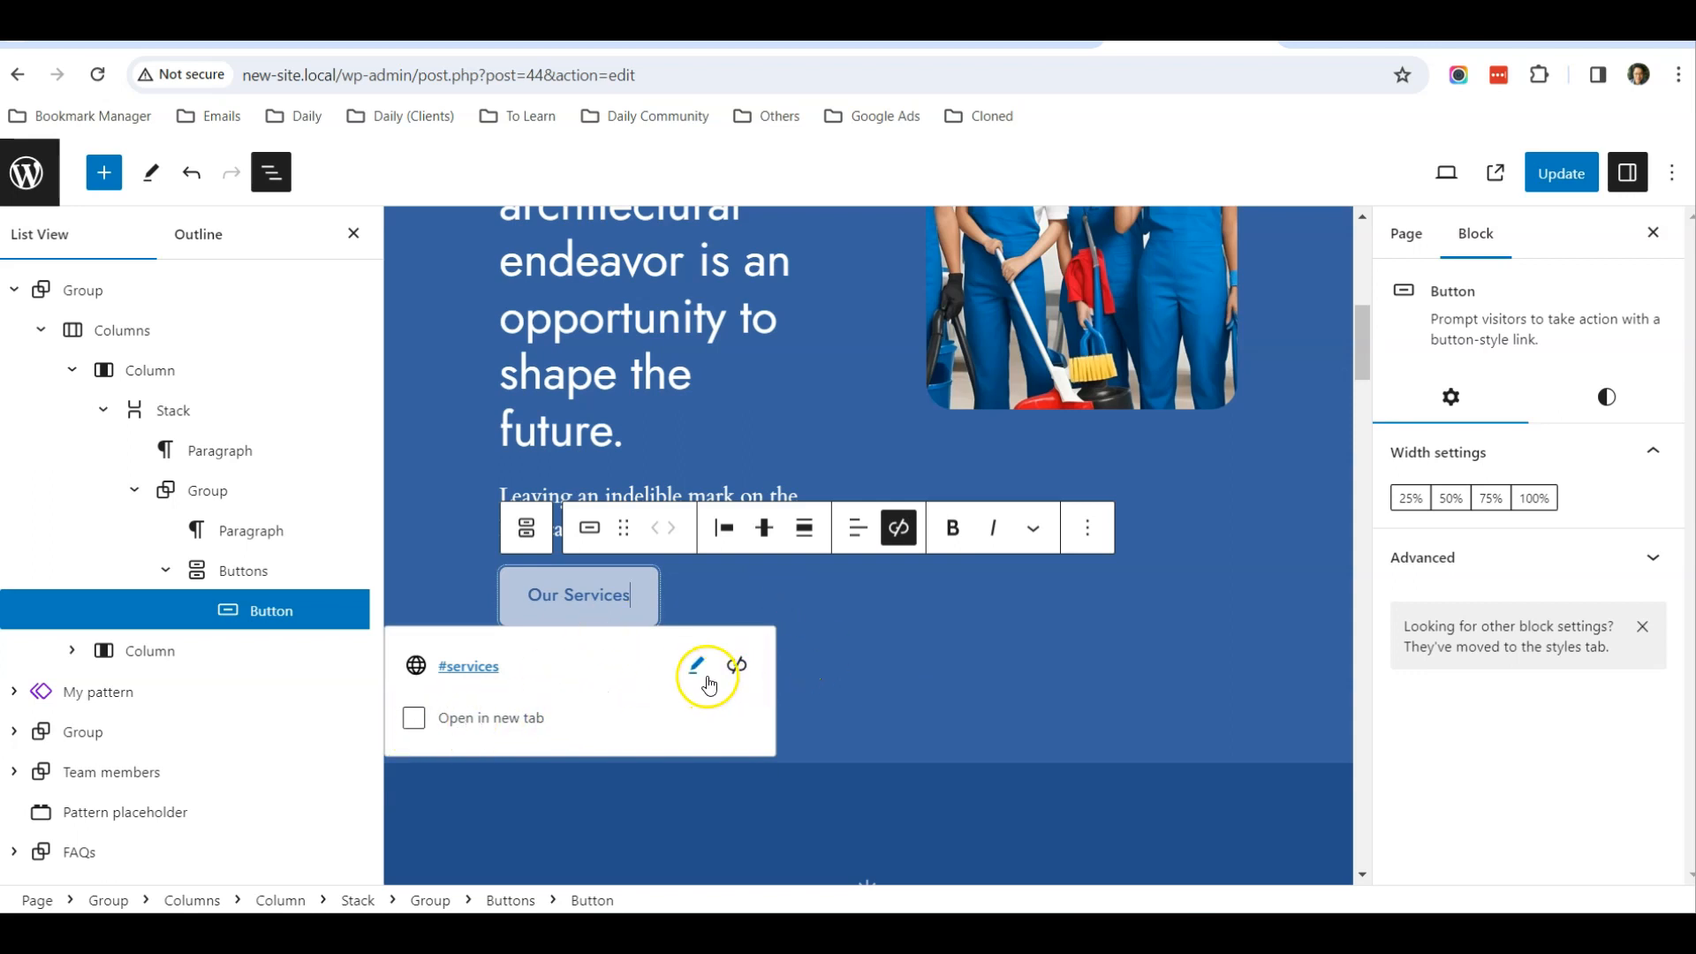
left_click(702, 604)
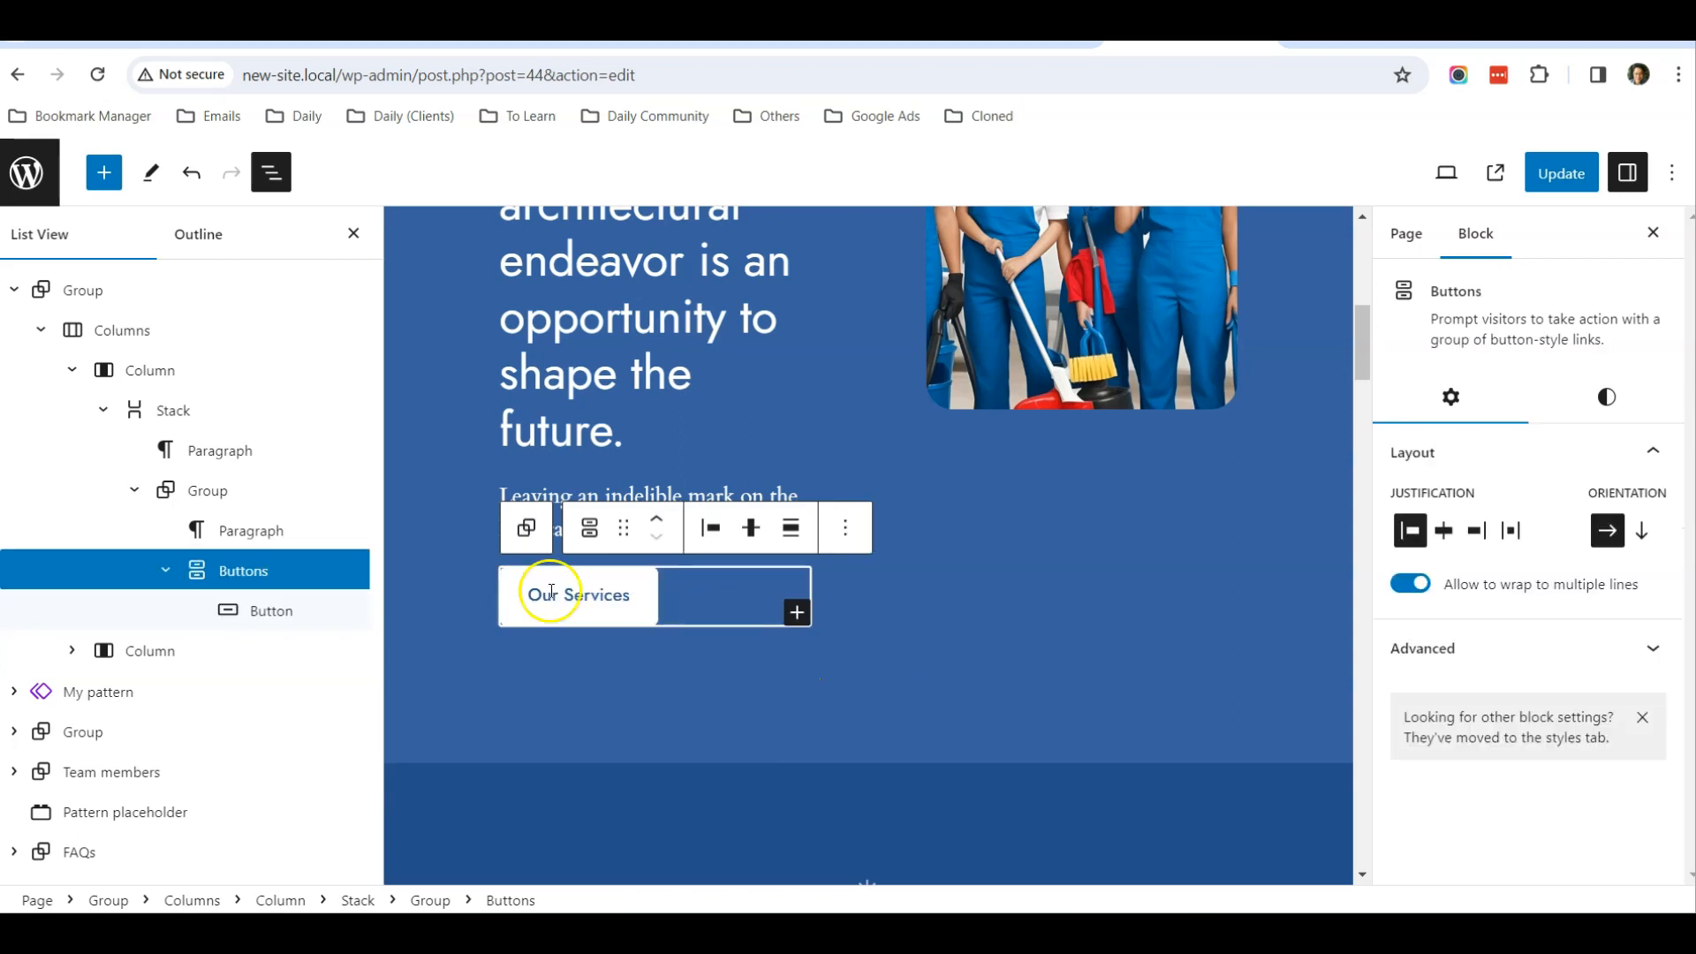
left_click(17, 292)
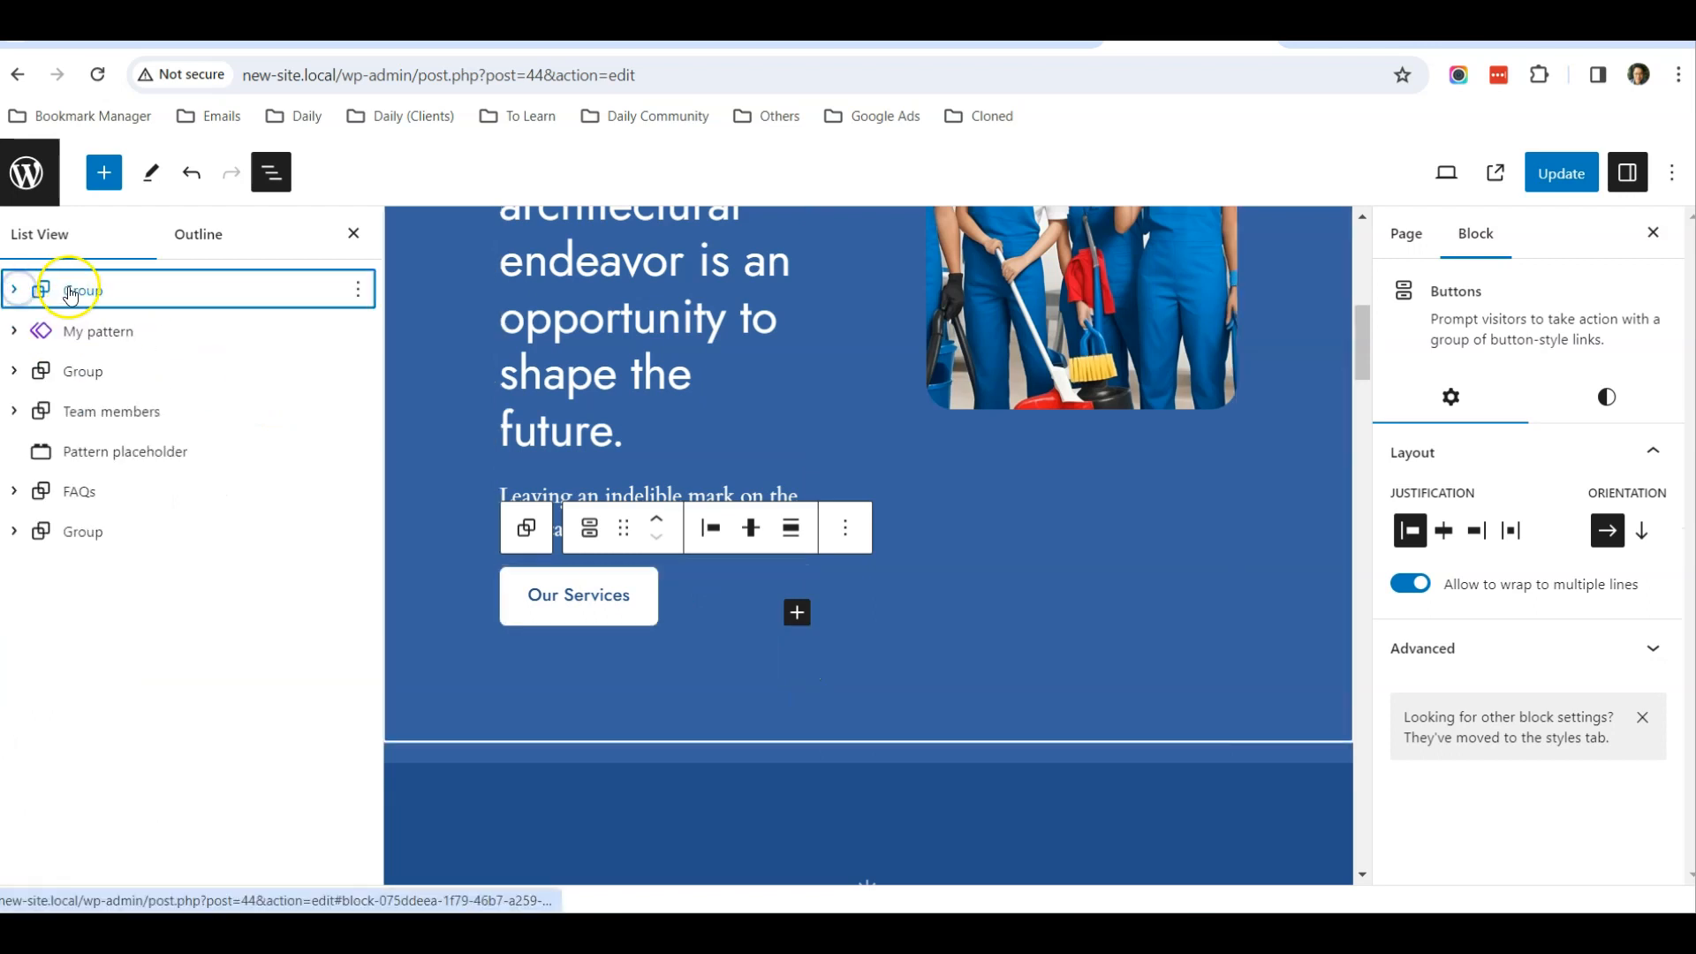
Delete the group with the heading "Guiding your business through the project" below My pattern
scroll(632, 654, "down", 2)
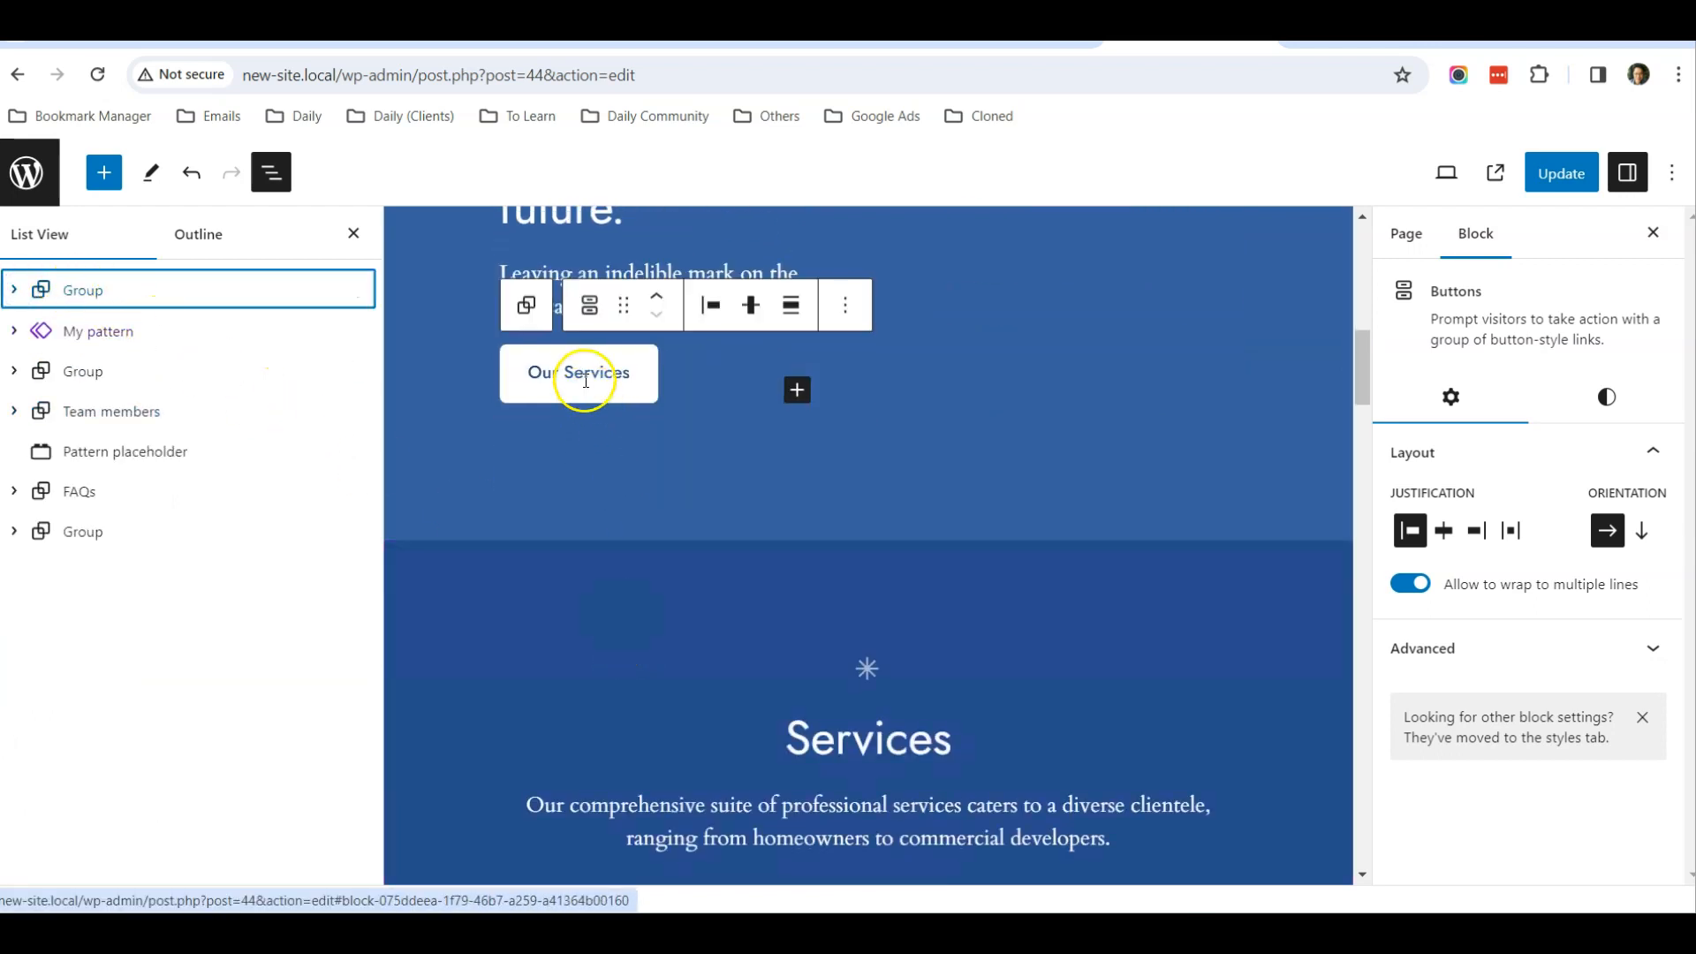
scroll(670, 509, "down", 5)
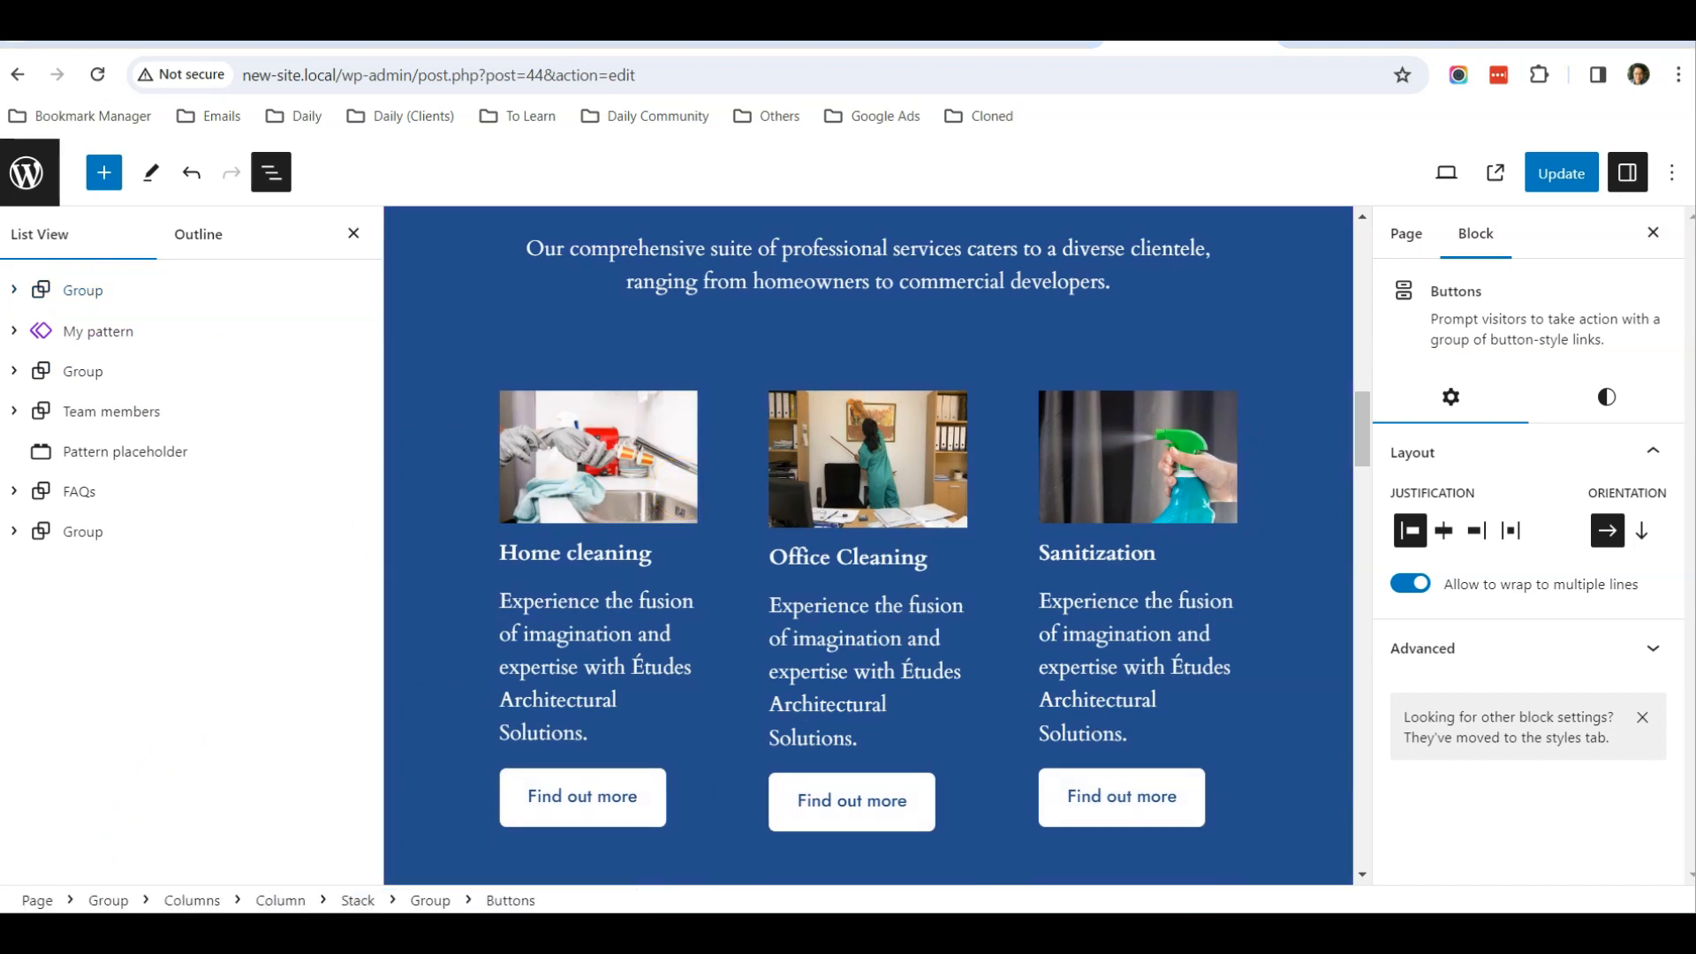
scroll(500, 548, "down", 5)
scroll(500, 548, "down", 2)
scroll(500, 547, "up", 1)
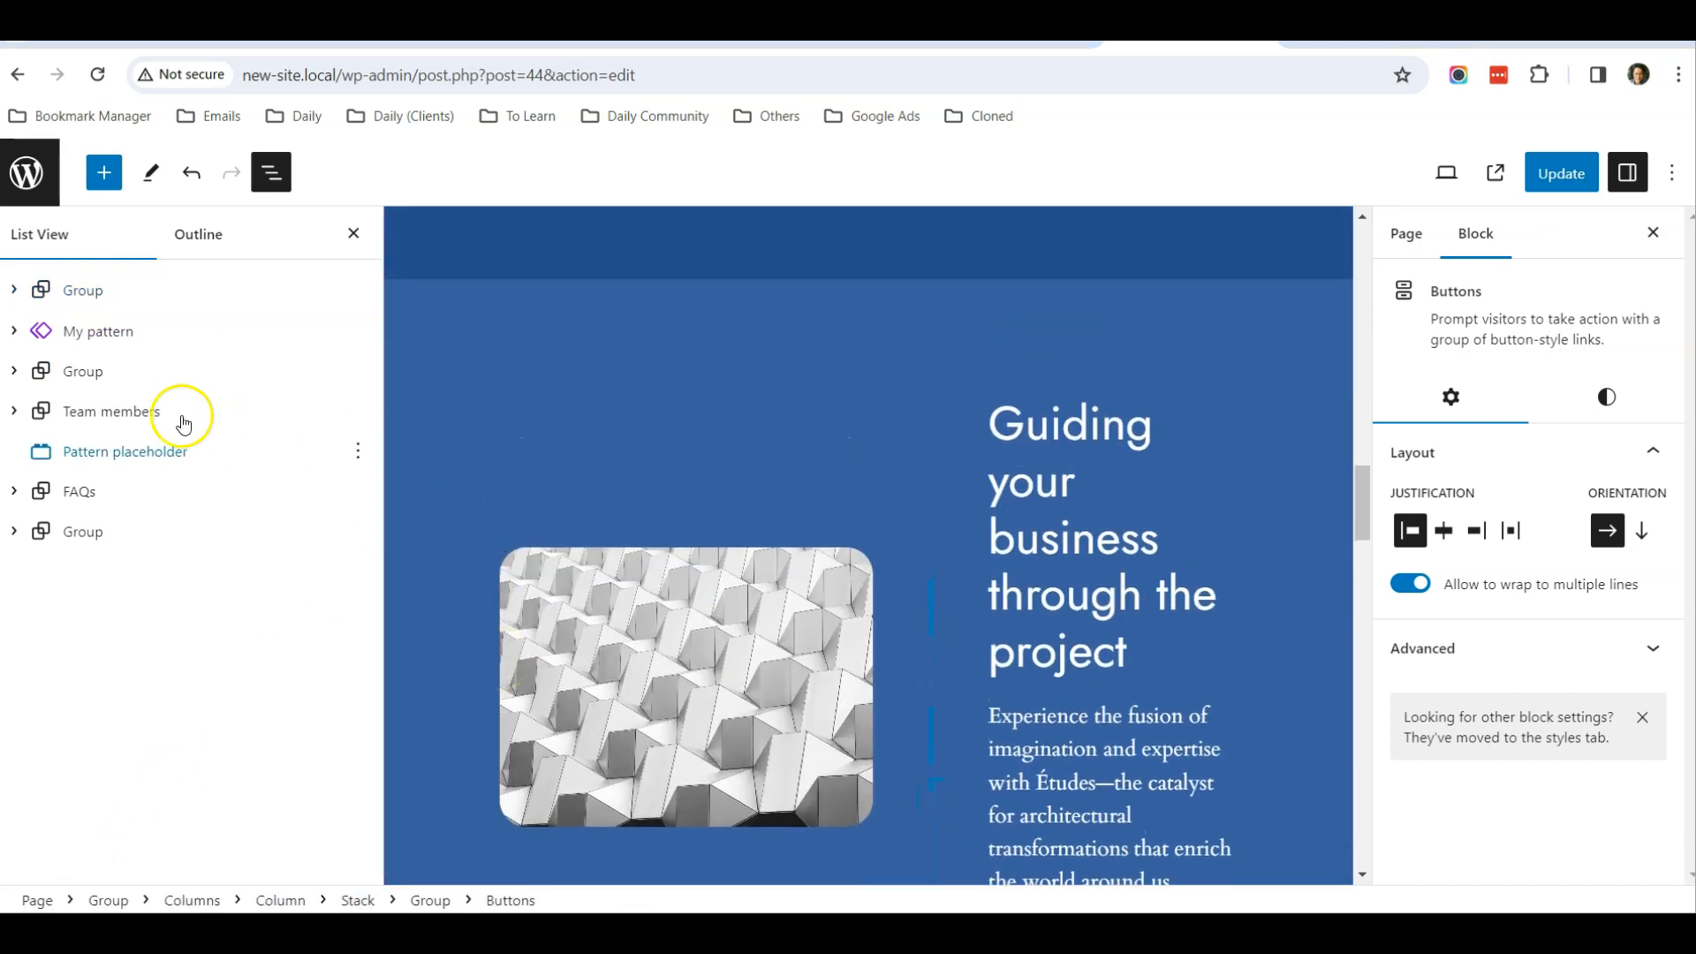
left_click(83, 371)
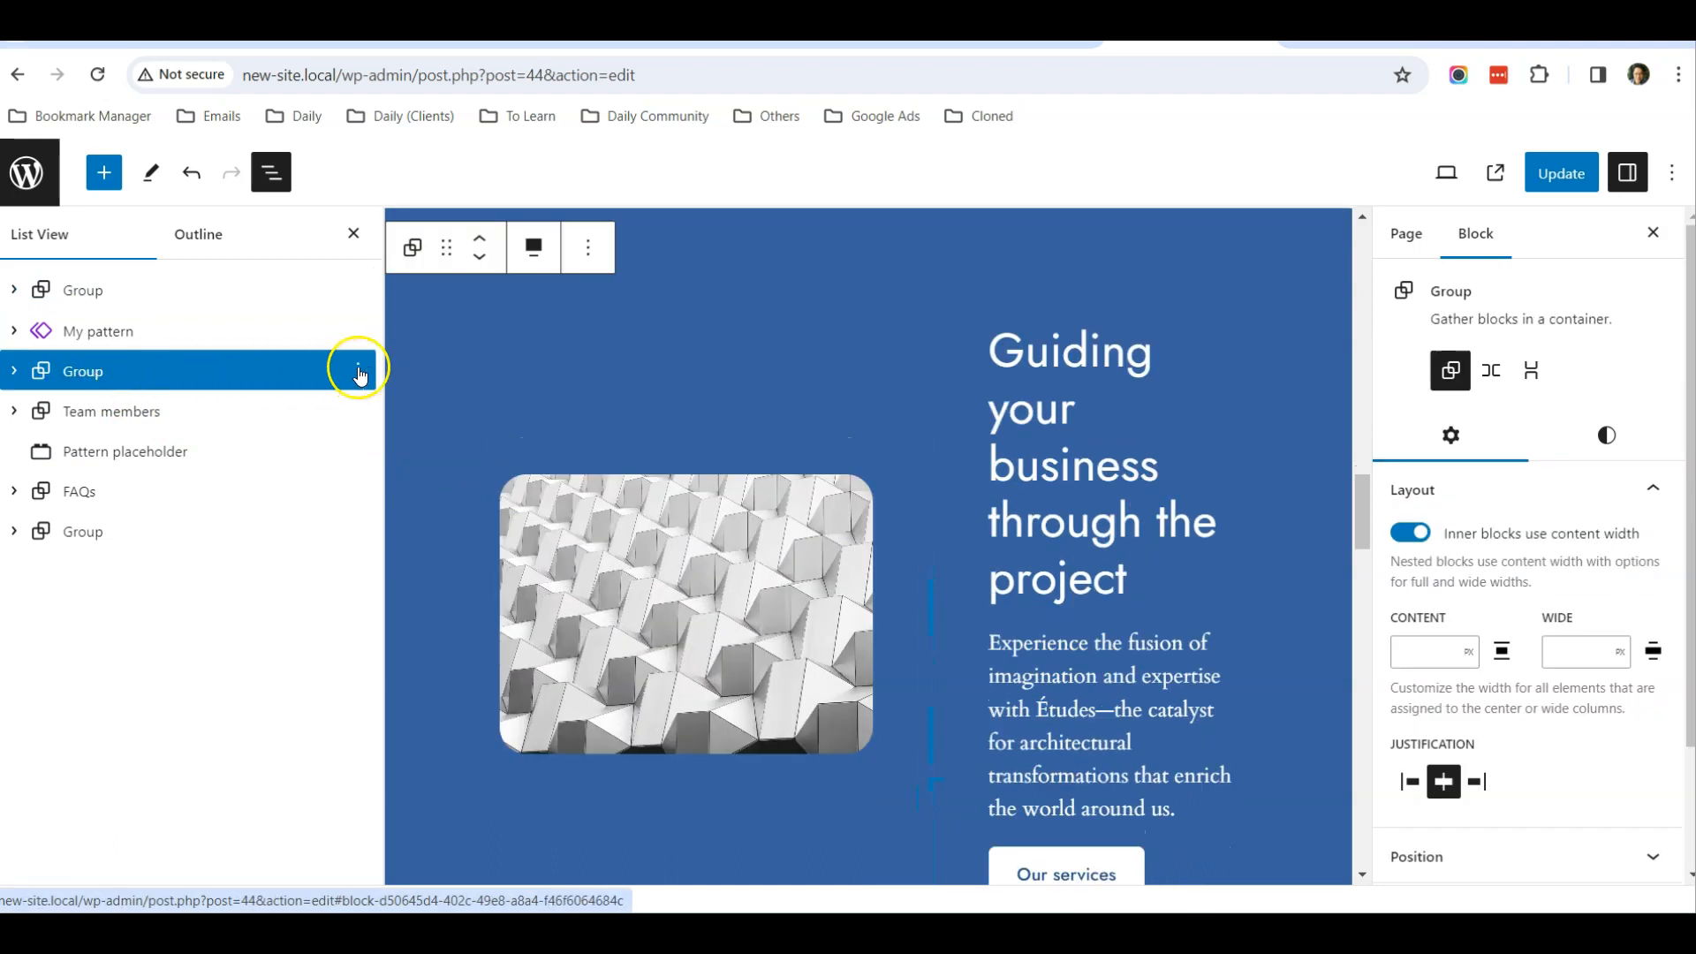
left_click(358, 371)
scroll(481, 720, "down", 1)
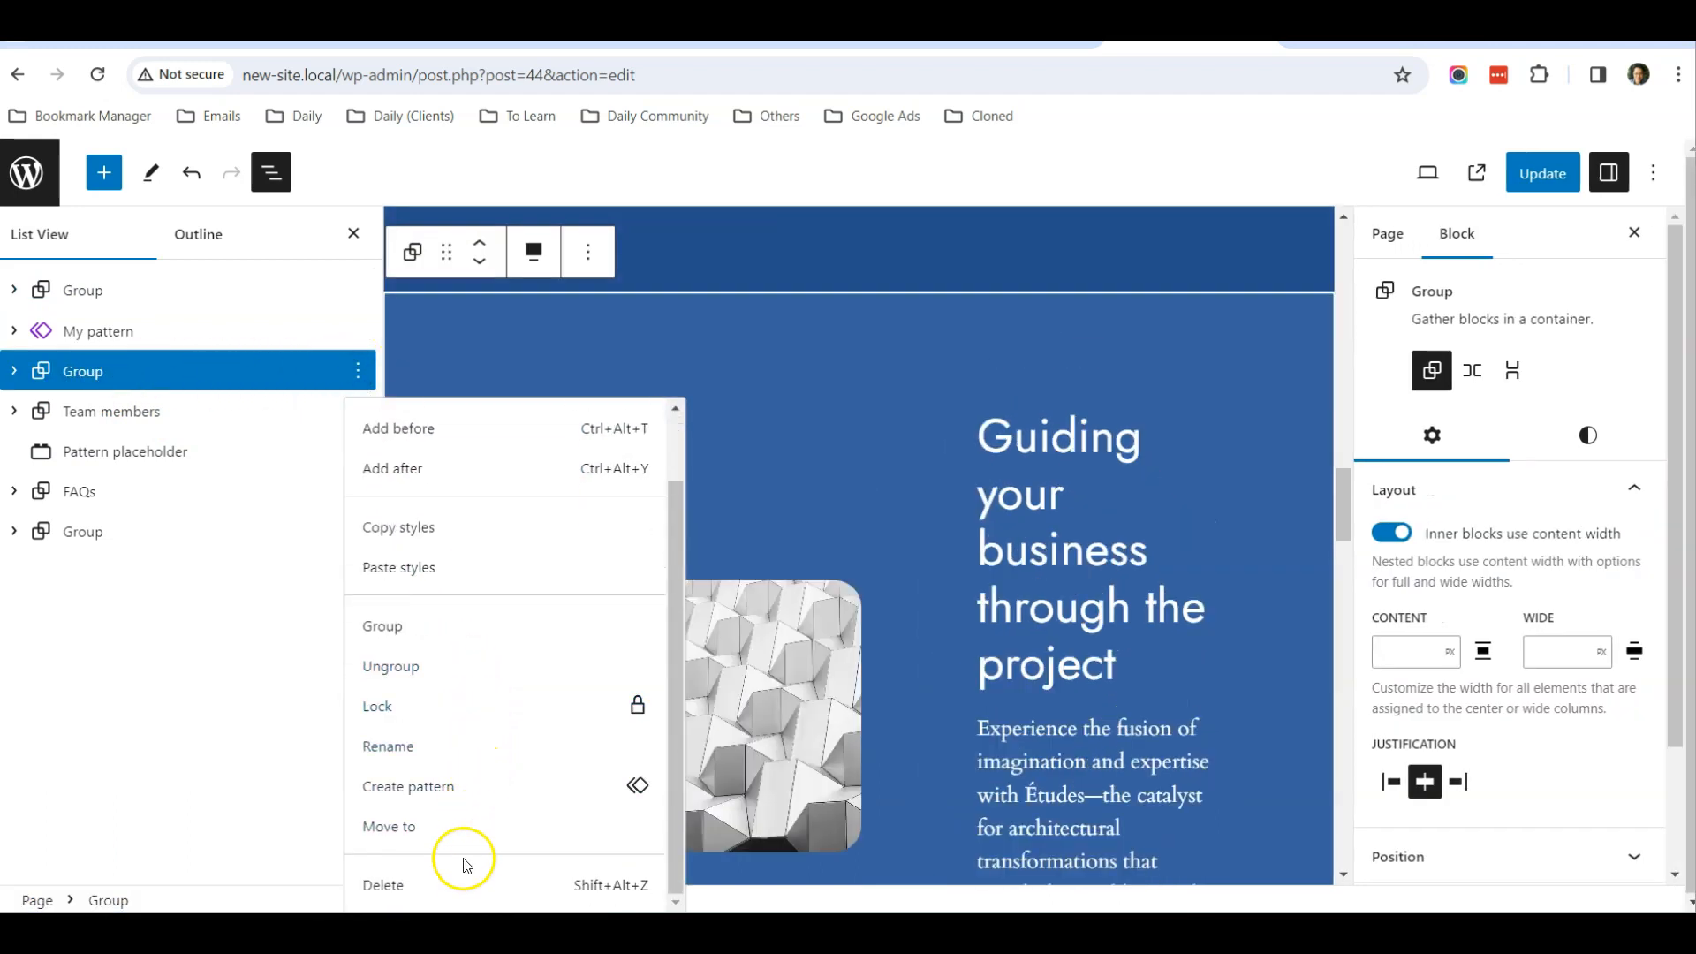
left_click(459, 880)
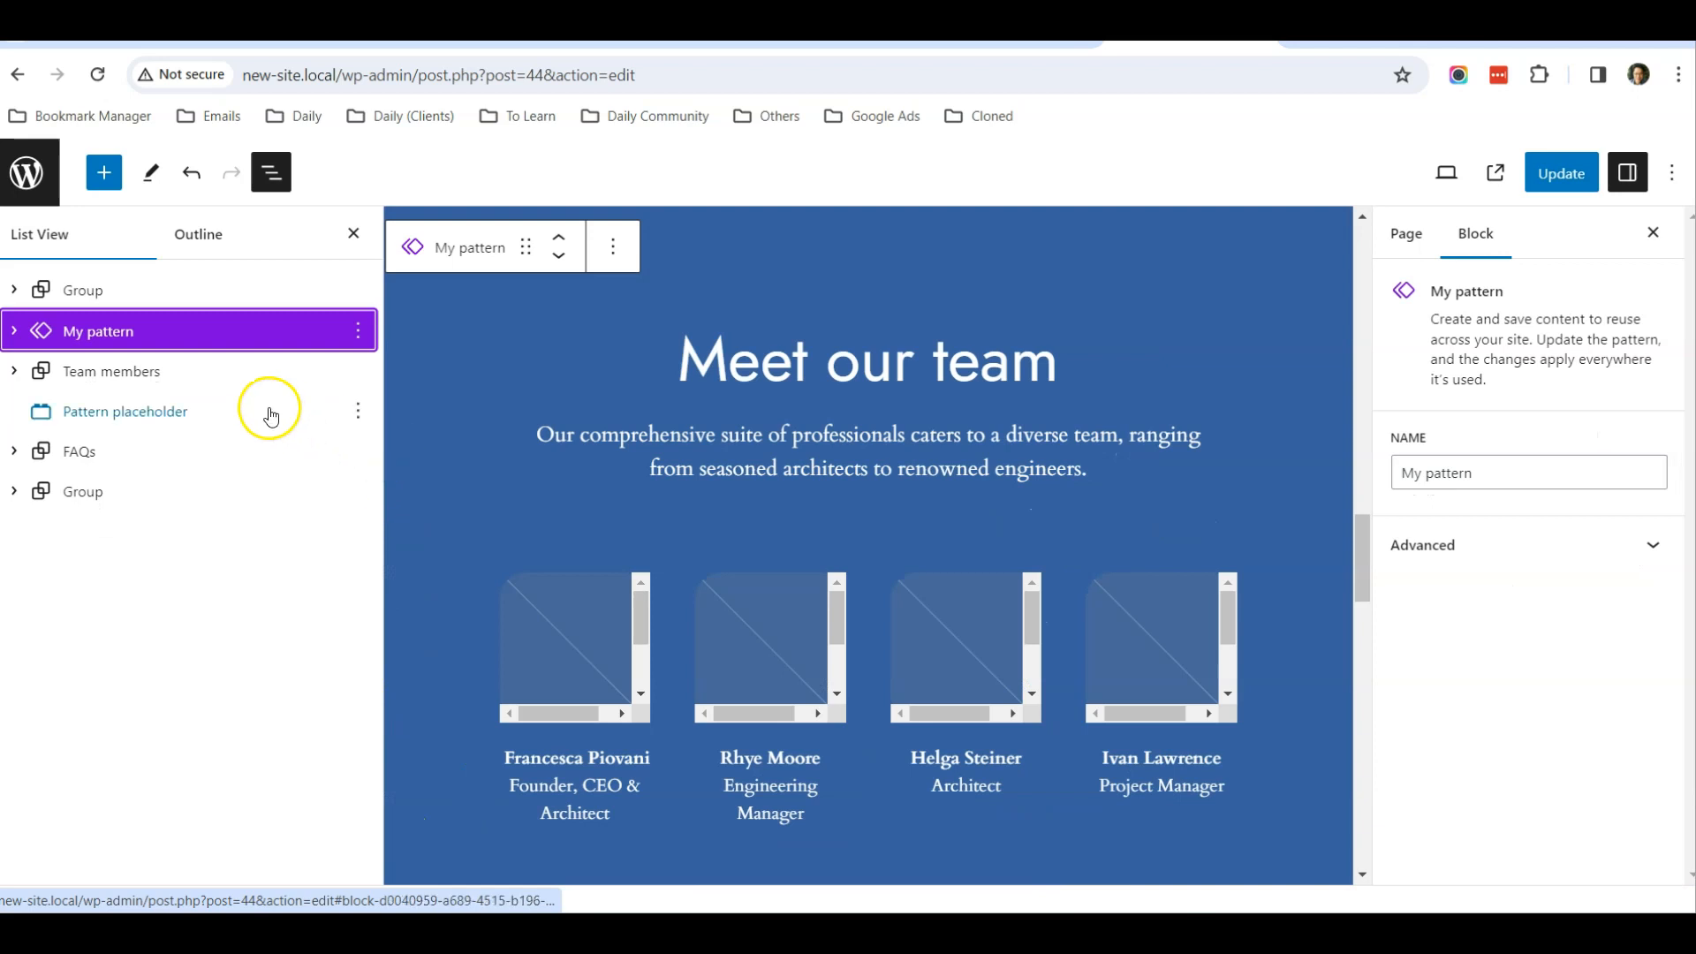
Fill the first team member's empty image in the Meet our team section with the portrait of the cleaner wearing a cap
left_click(152, 371)
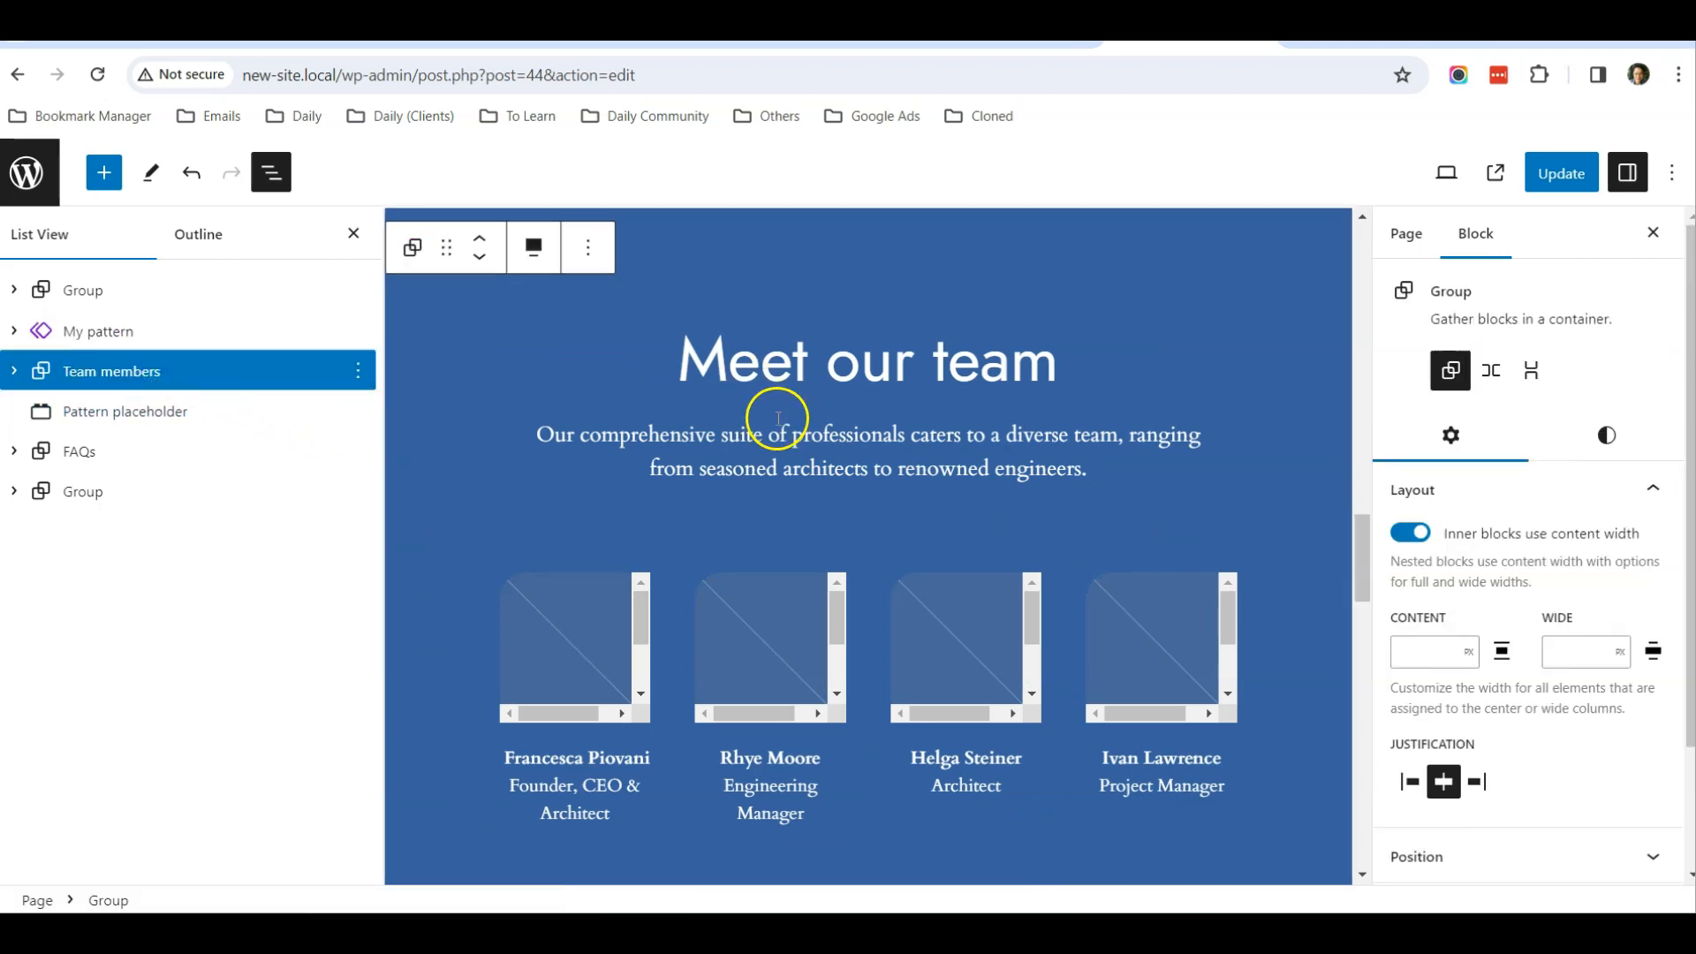
scroll(778, 418, "down", 1)
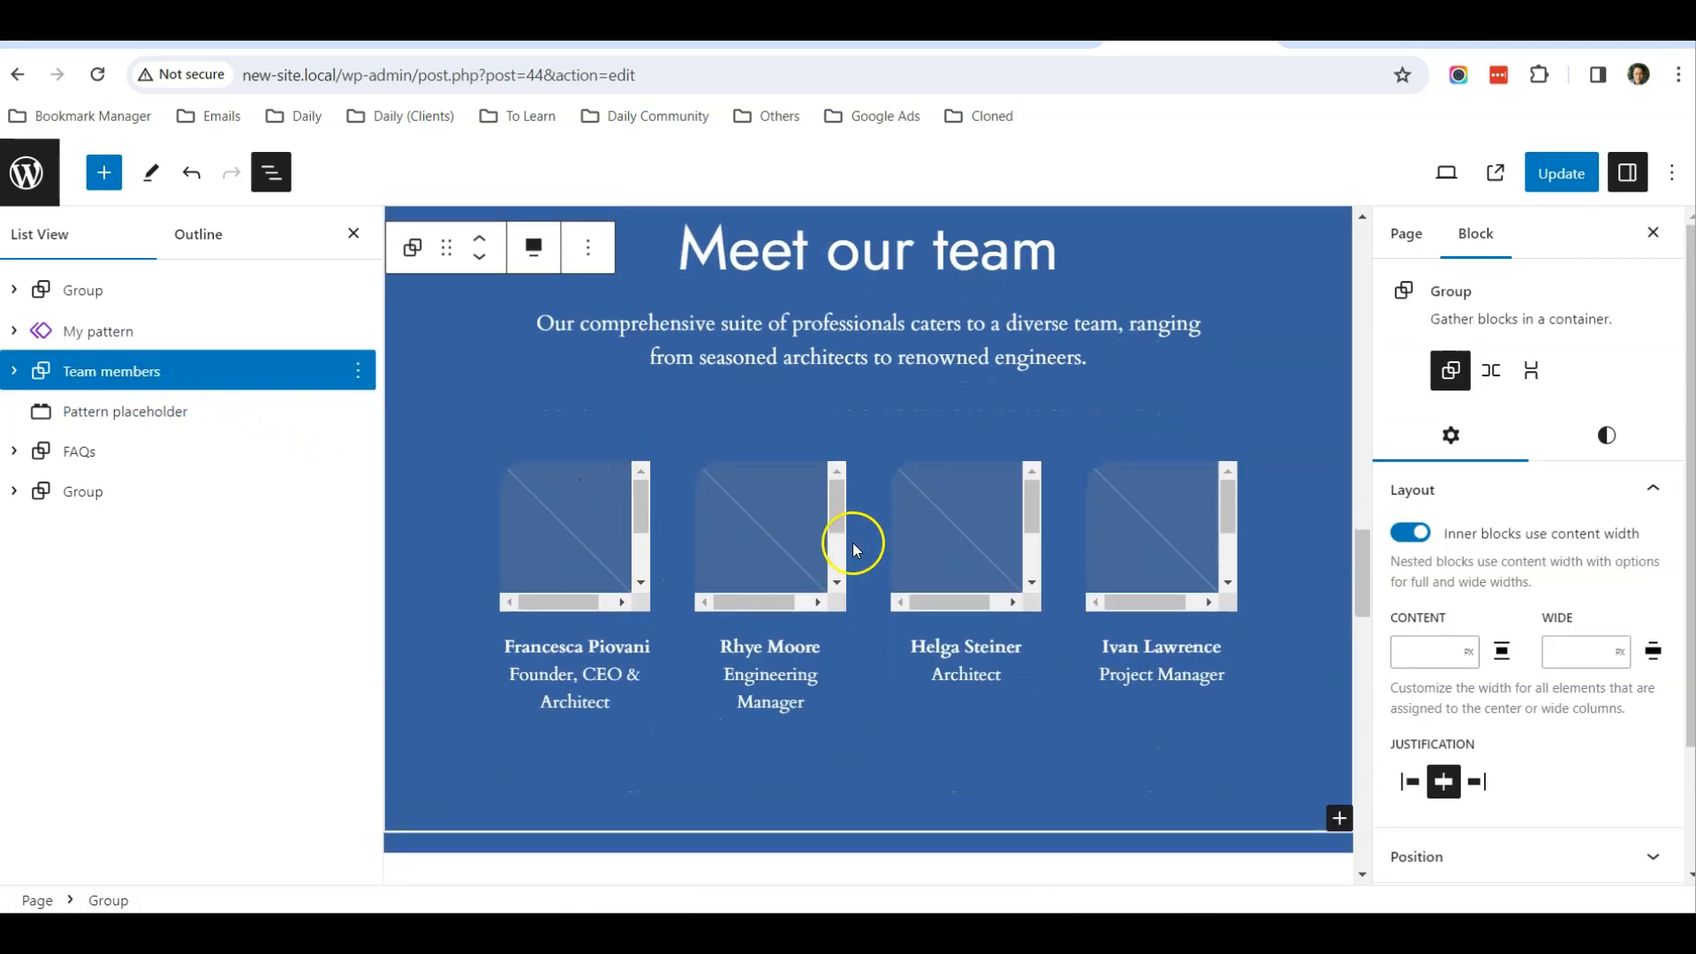
left_click(571, 535)
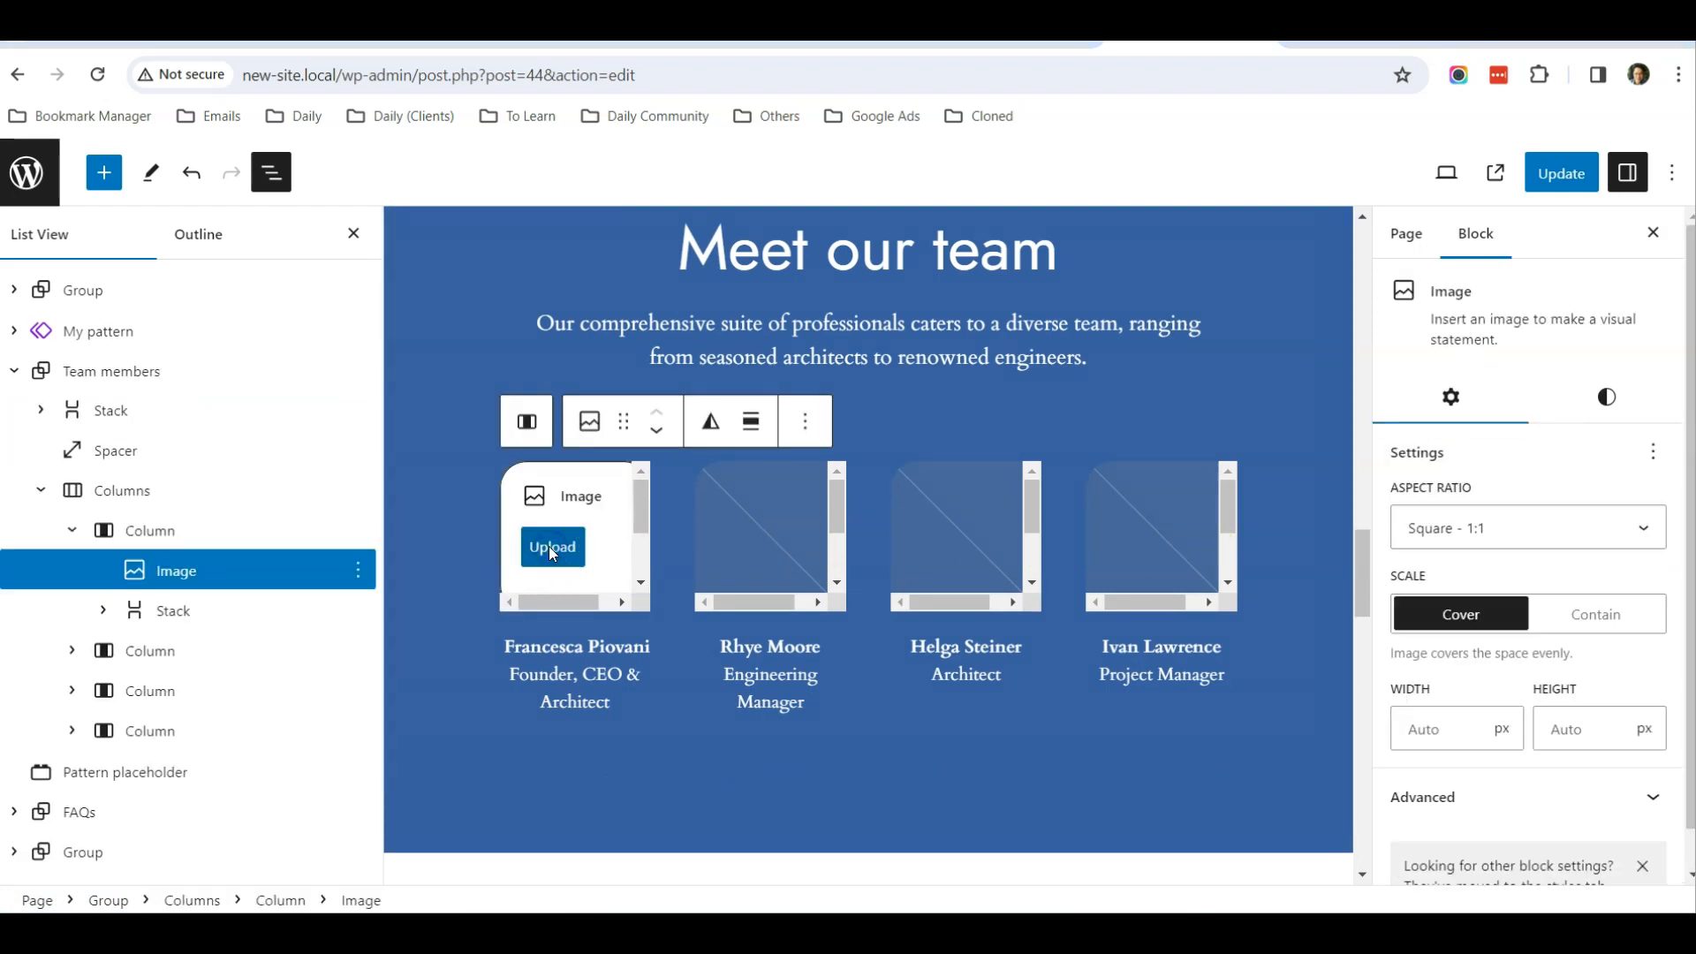
left_click(550, 547)
double_click(837, 284)
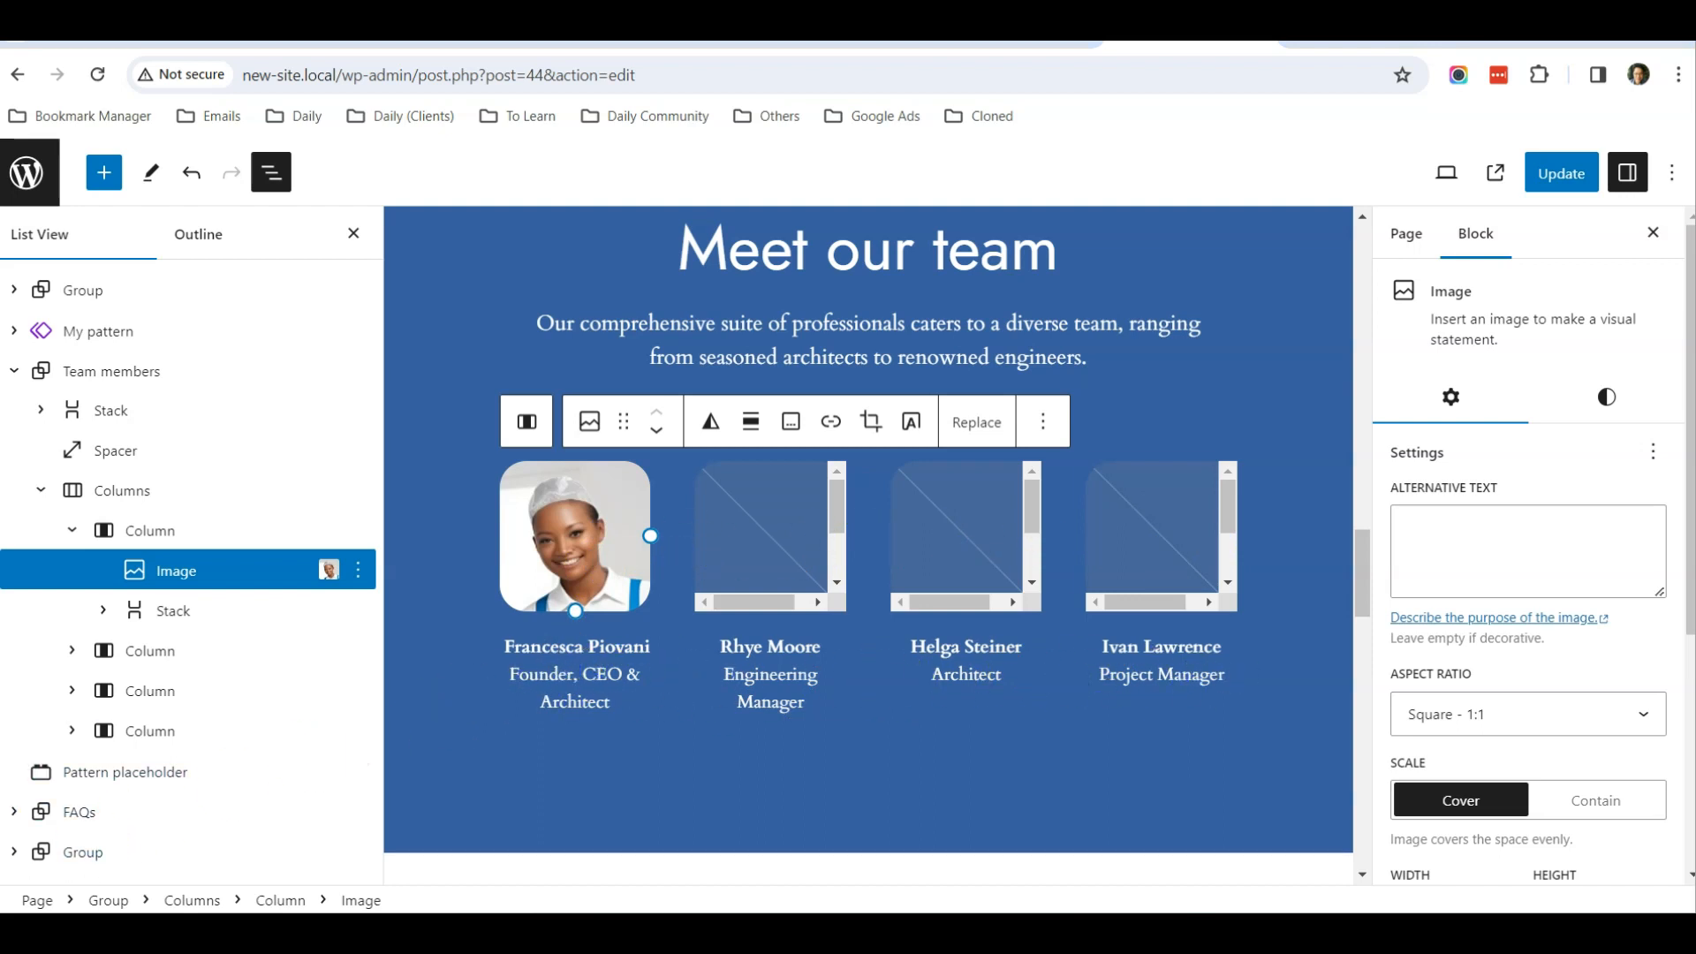
left_click(643, 588)
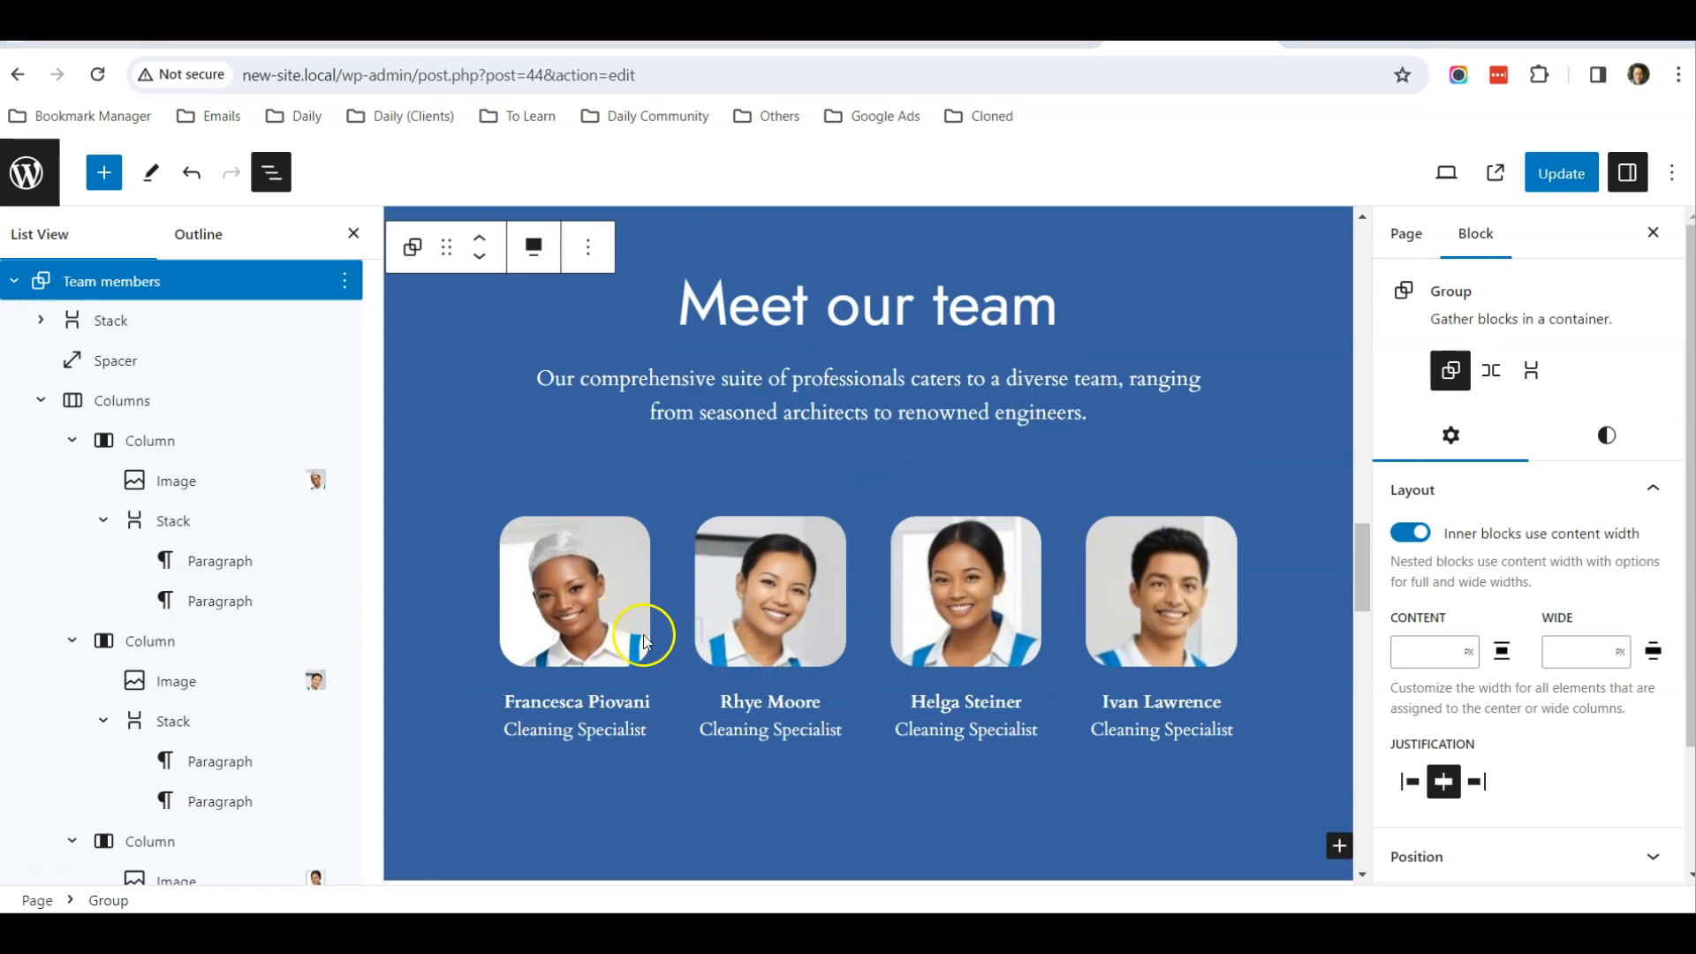
Collapse the Team members group in the List View and delete the FAQs group from the page
scroll(618, 641, "down", 5)
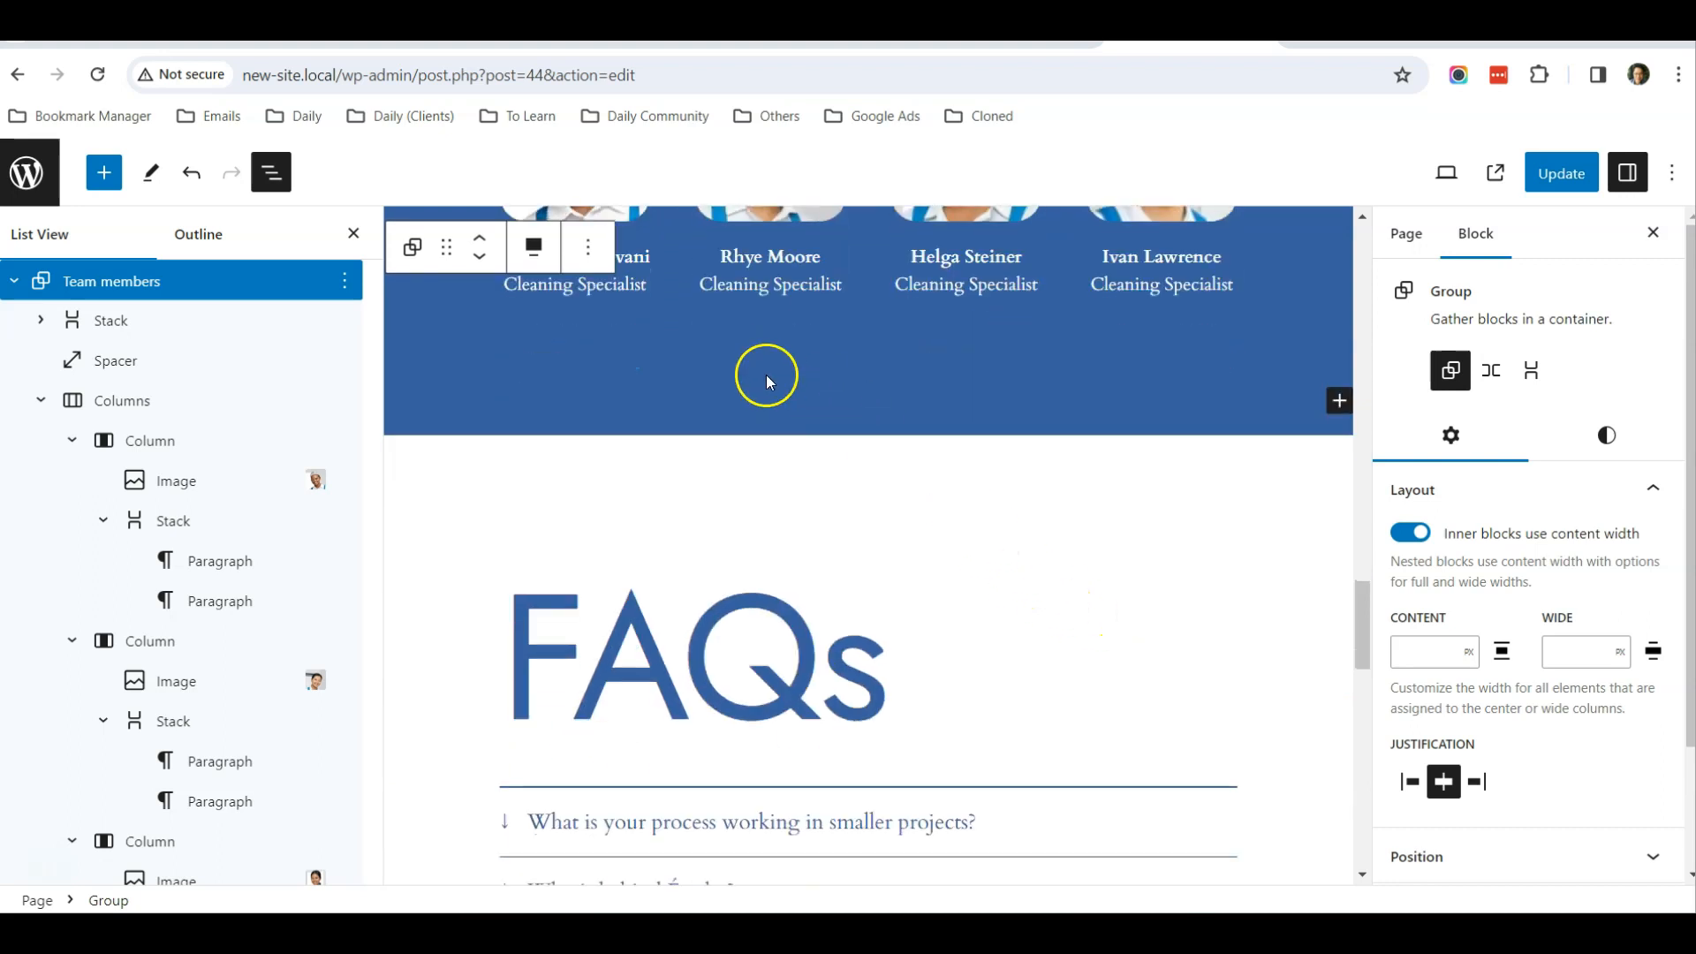
scroll(765, 382, "up", 3)
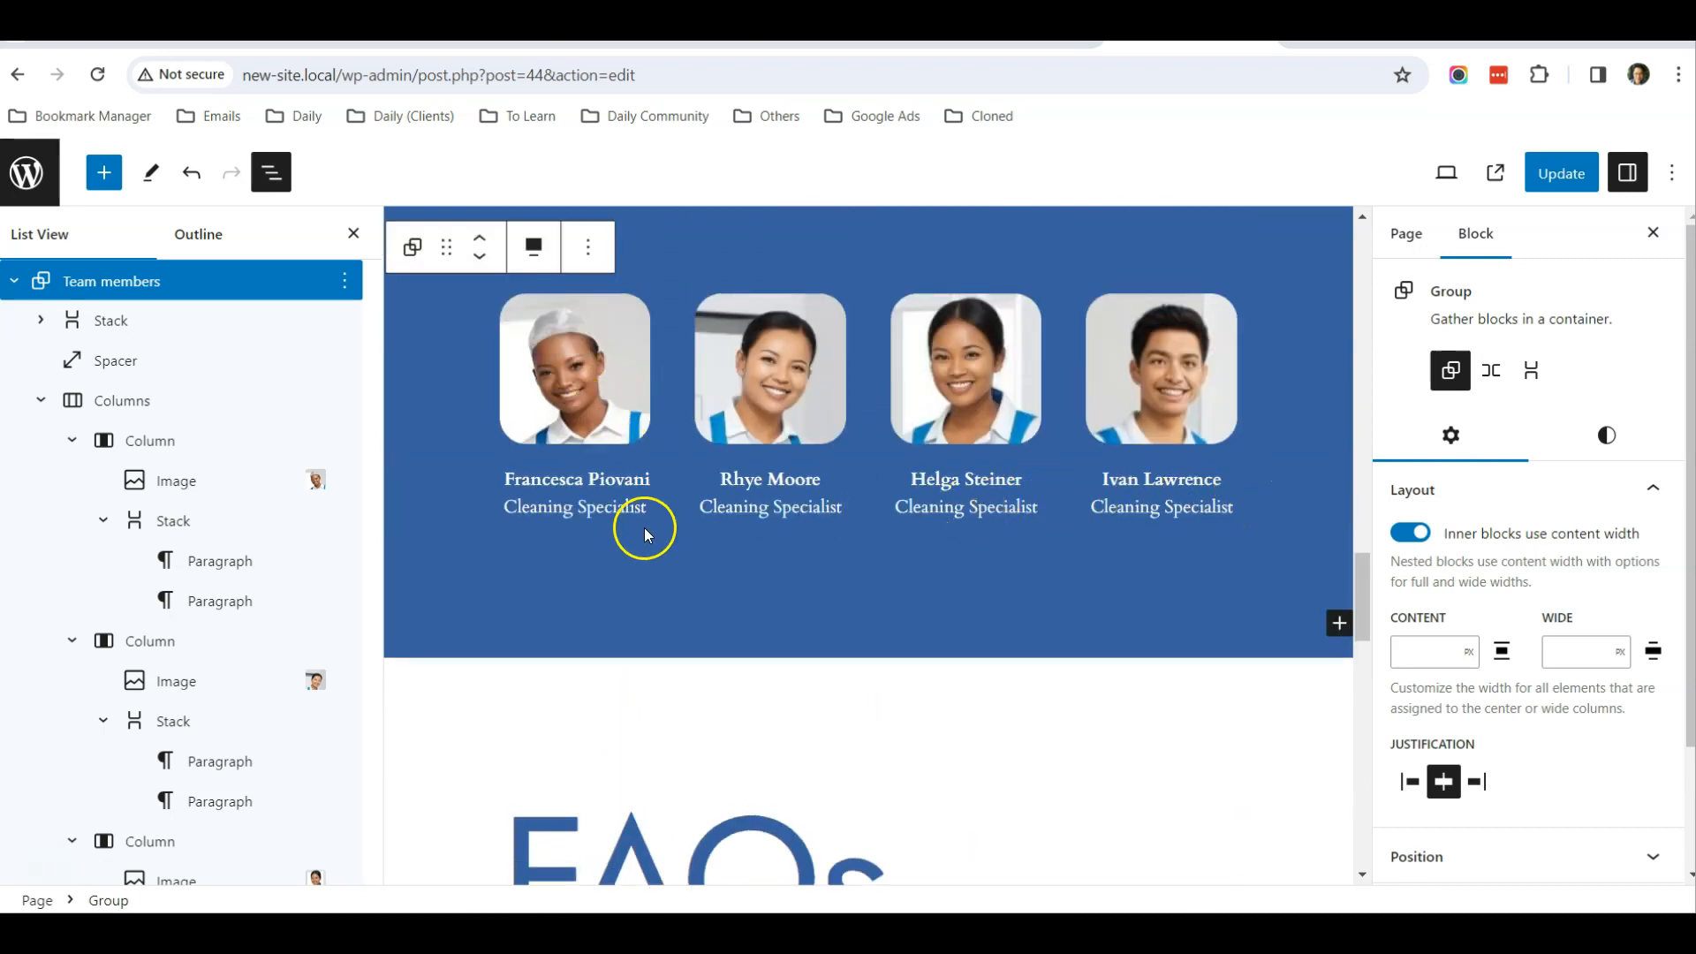
left_click(16, 280)
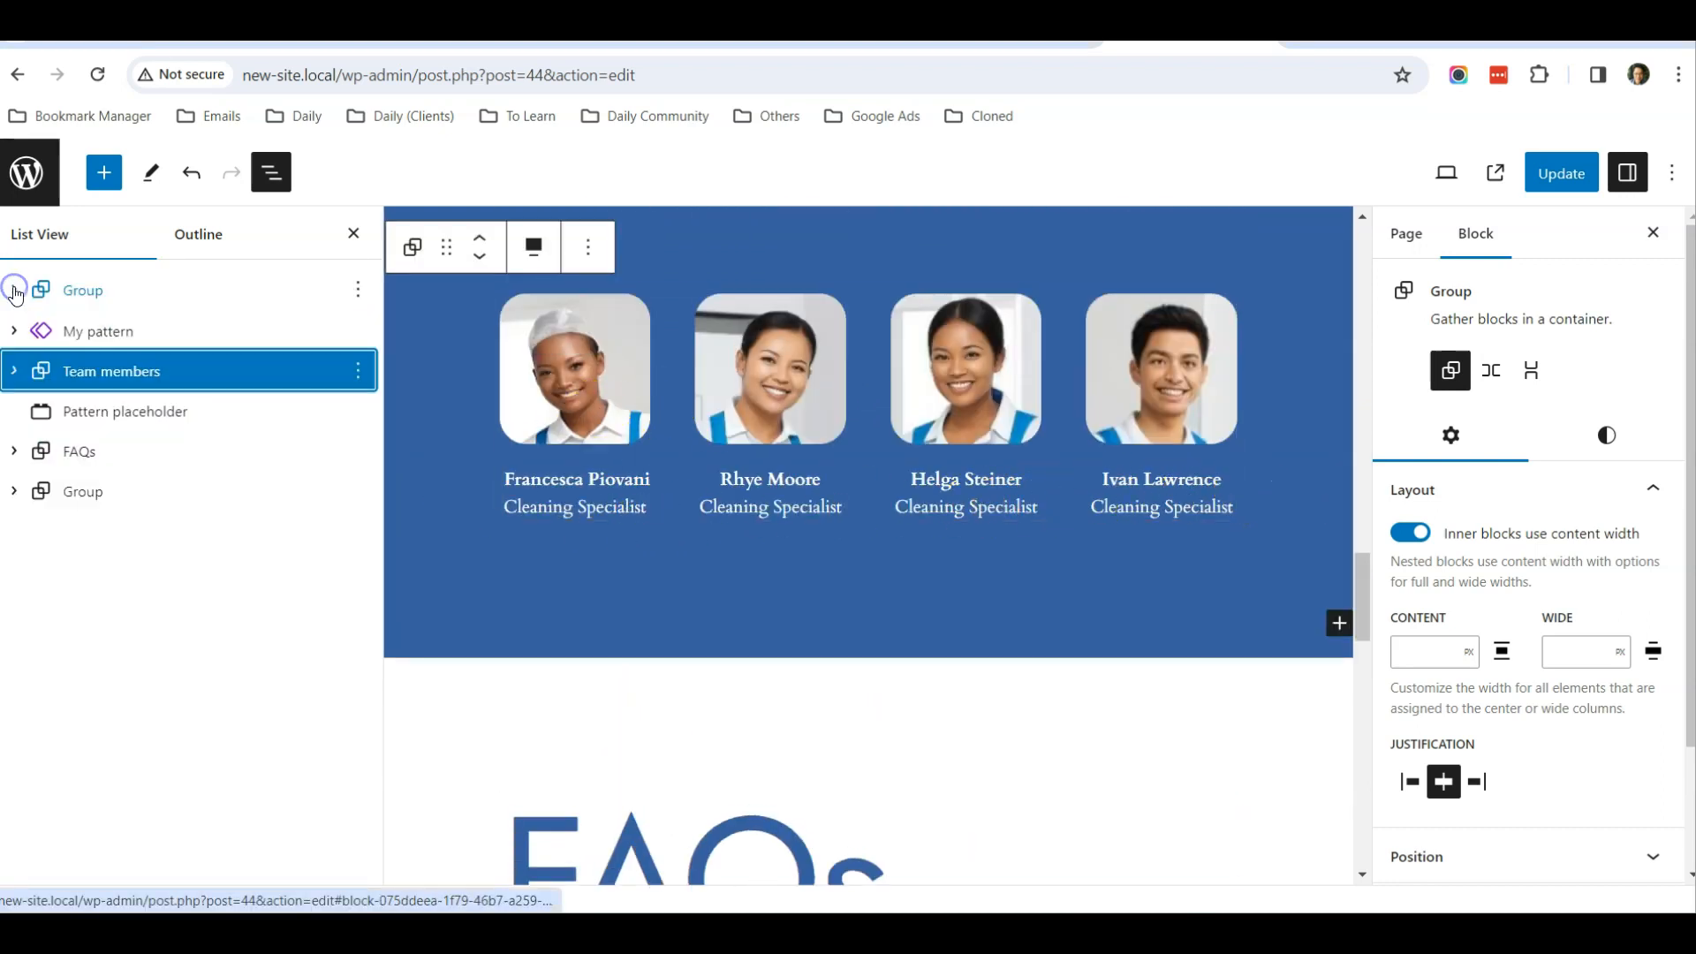
left_click(154, 429)
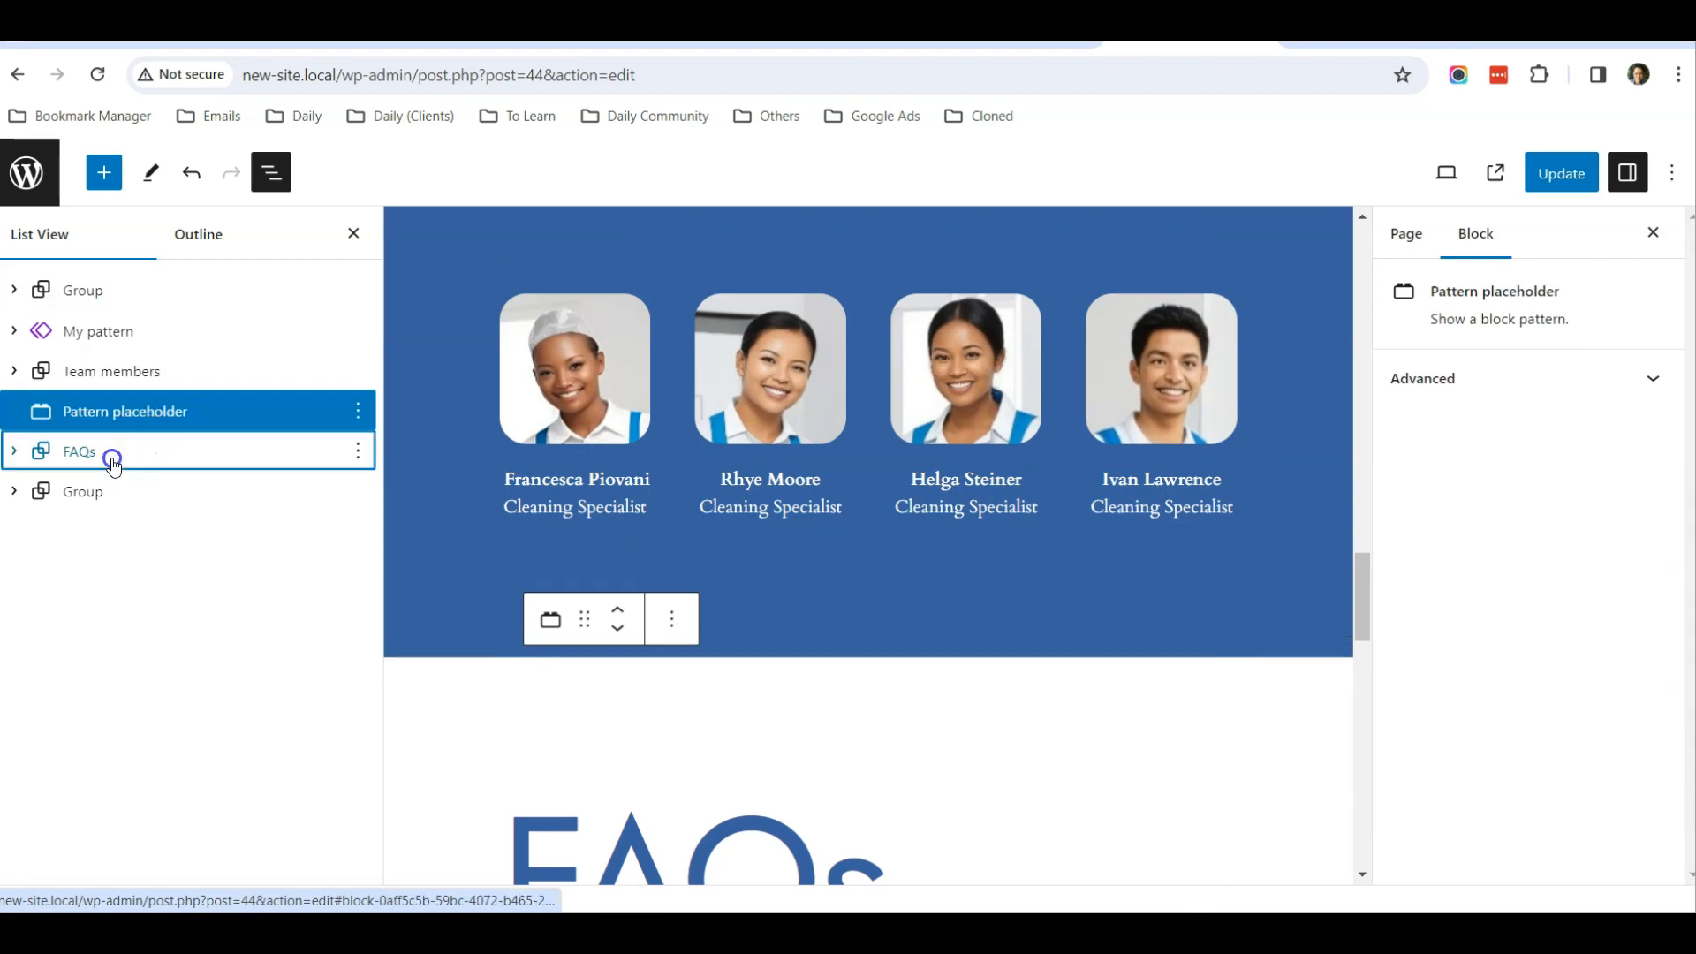
left_click(113, 460)
left_click(358, 453)
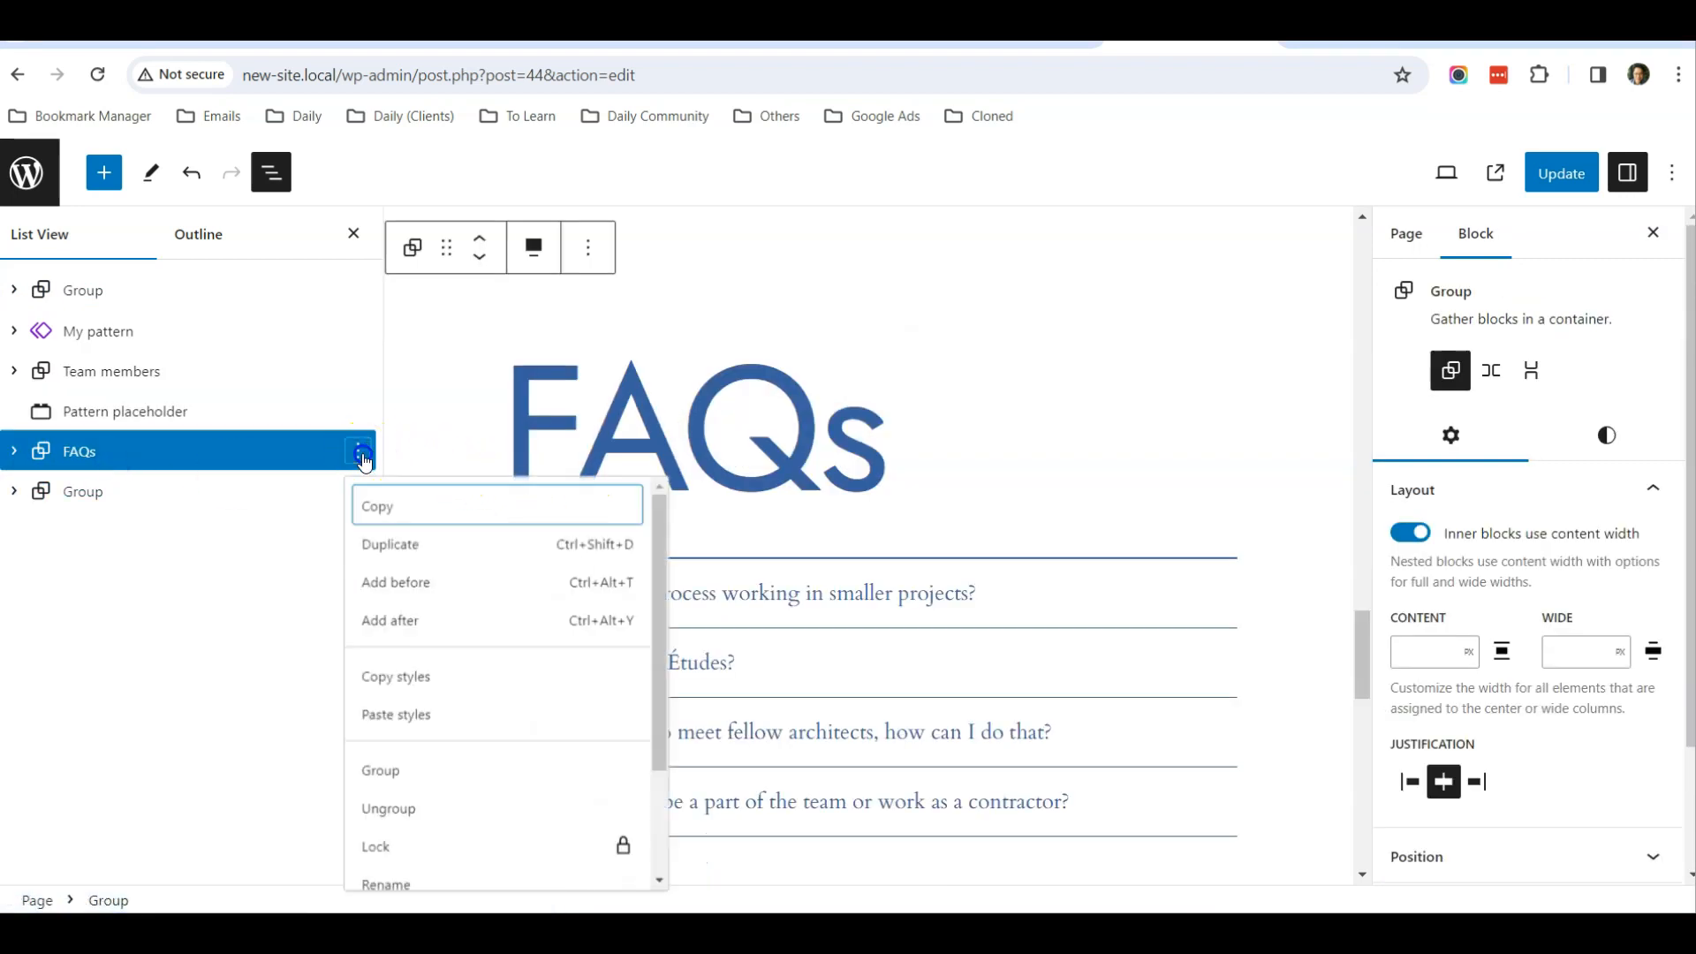
scroll(473, 651, "down", 3)
left_click(454, 886)
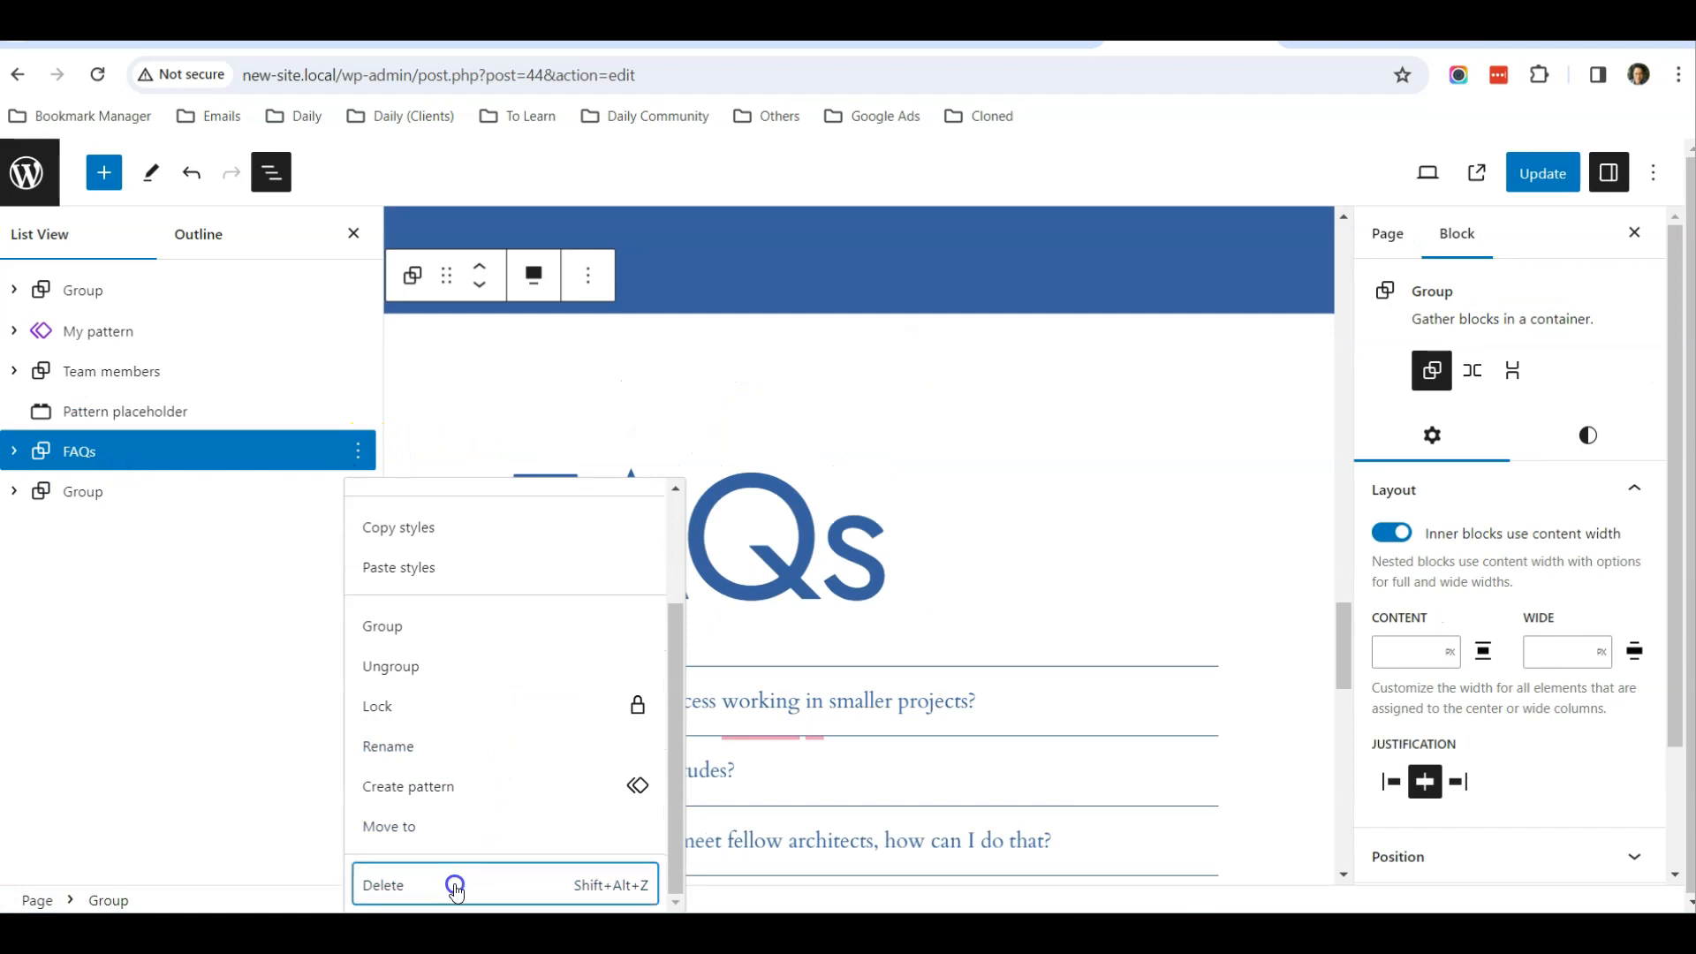
Delete the last group, which promotes the Études Architect app
left_click(183, 448)
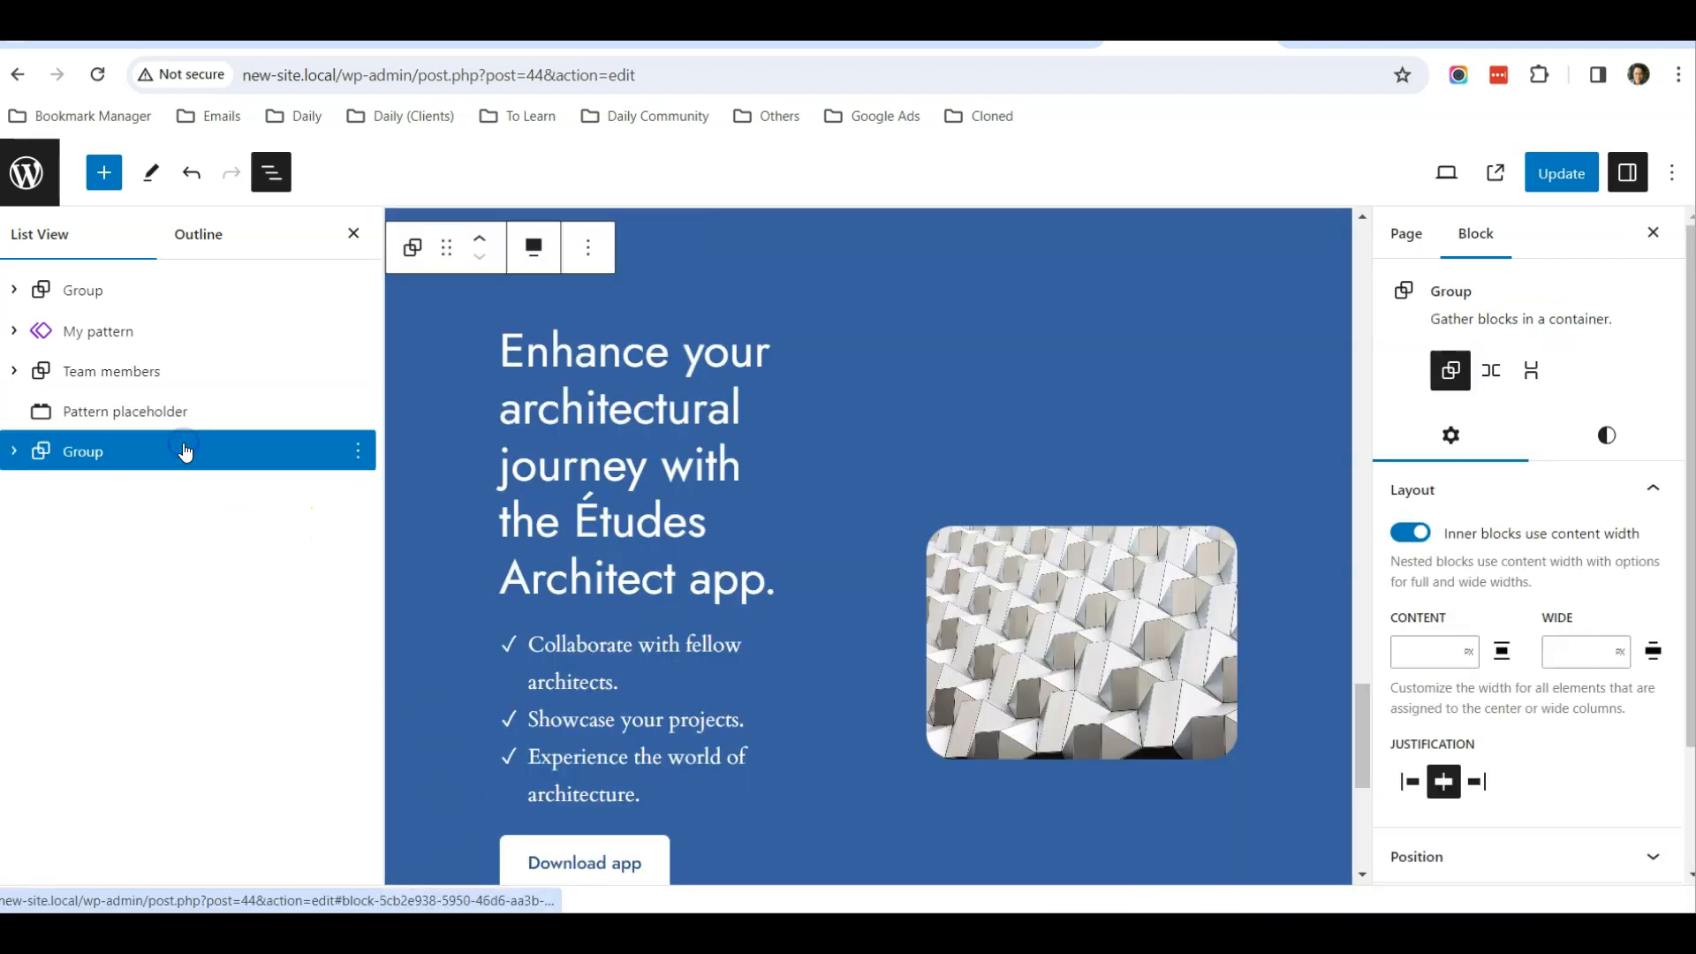
left_click(182, 414)
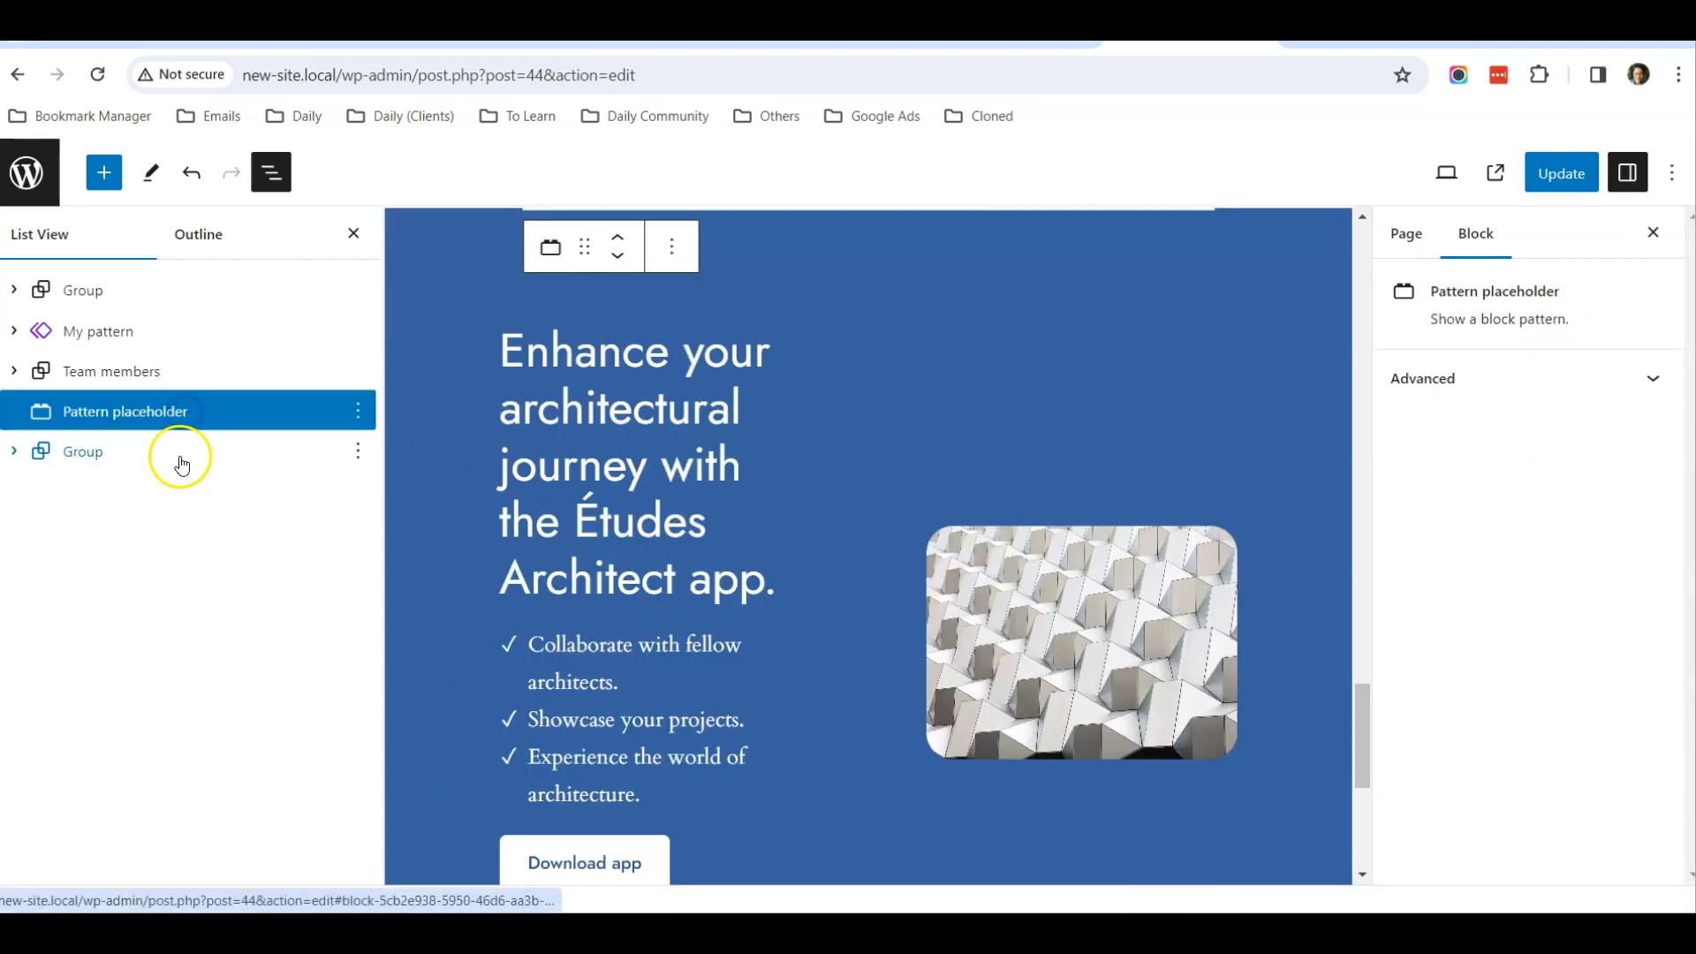
left_click(175, 452)
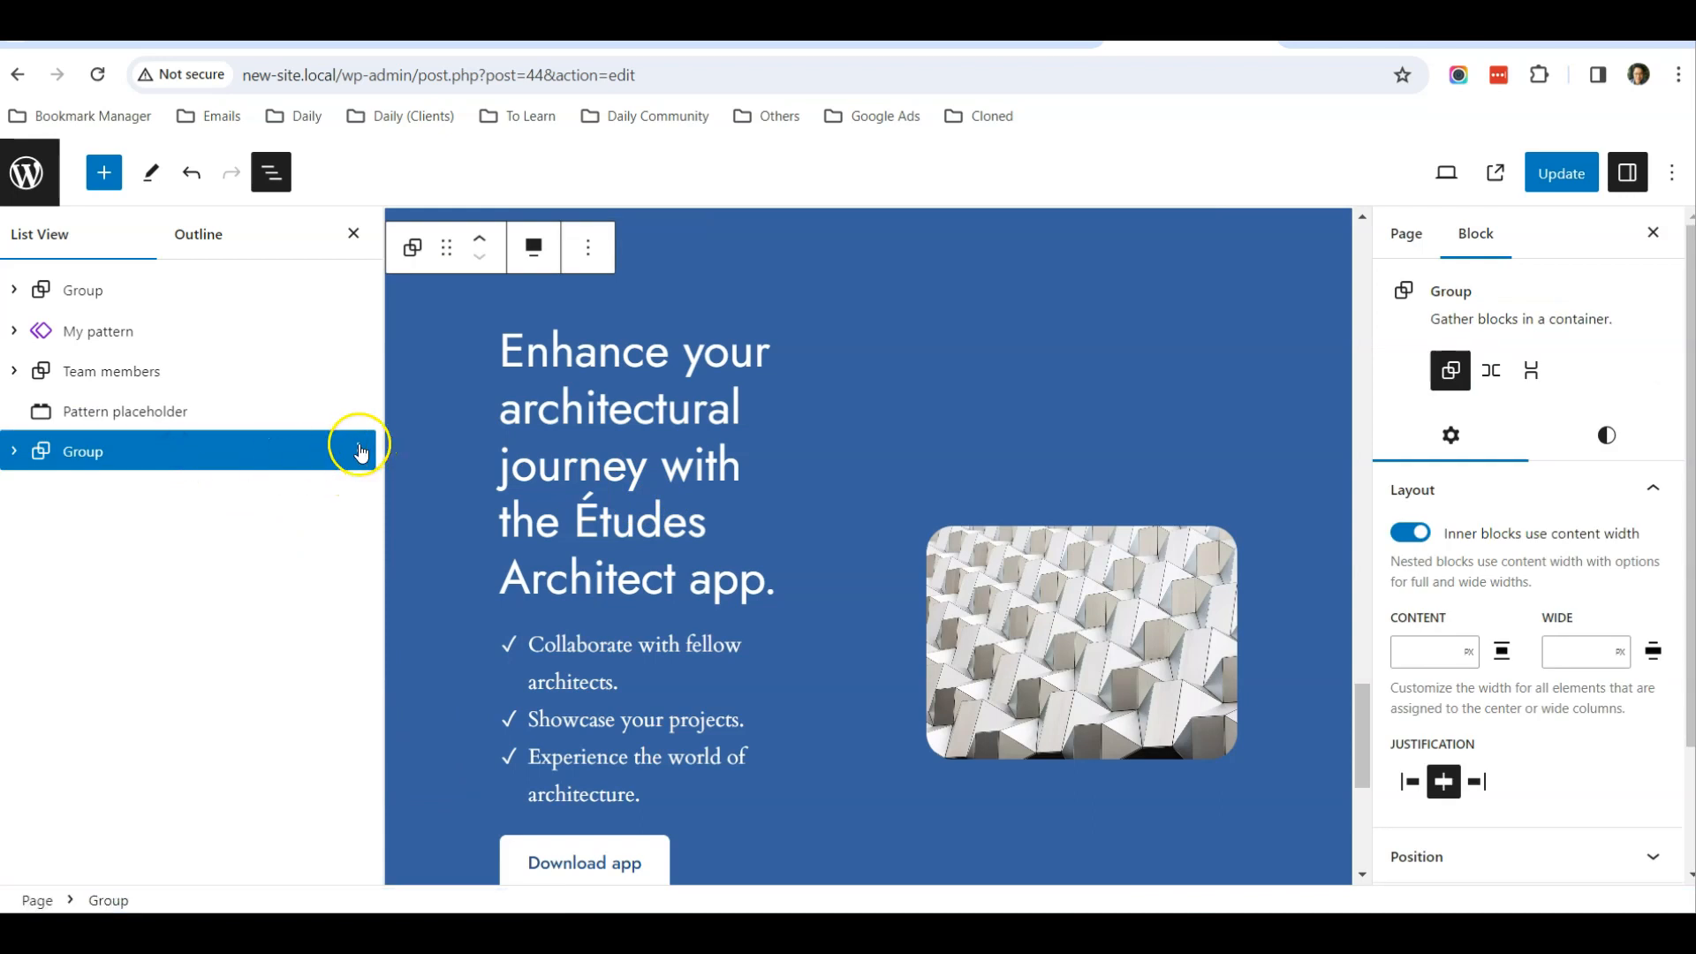
left_click(358, 452)
scroll(461, 760, "down", 3)
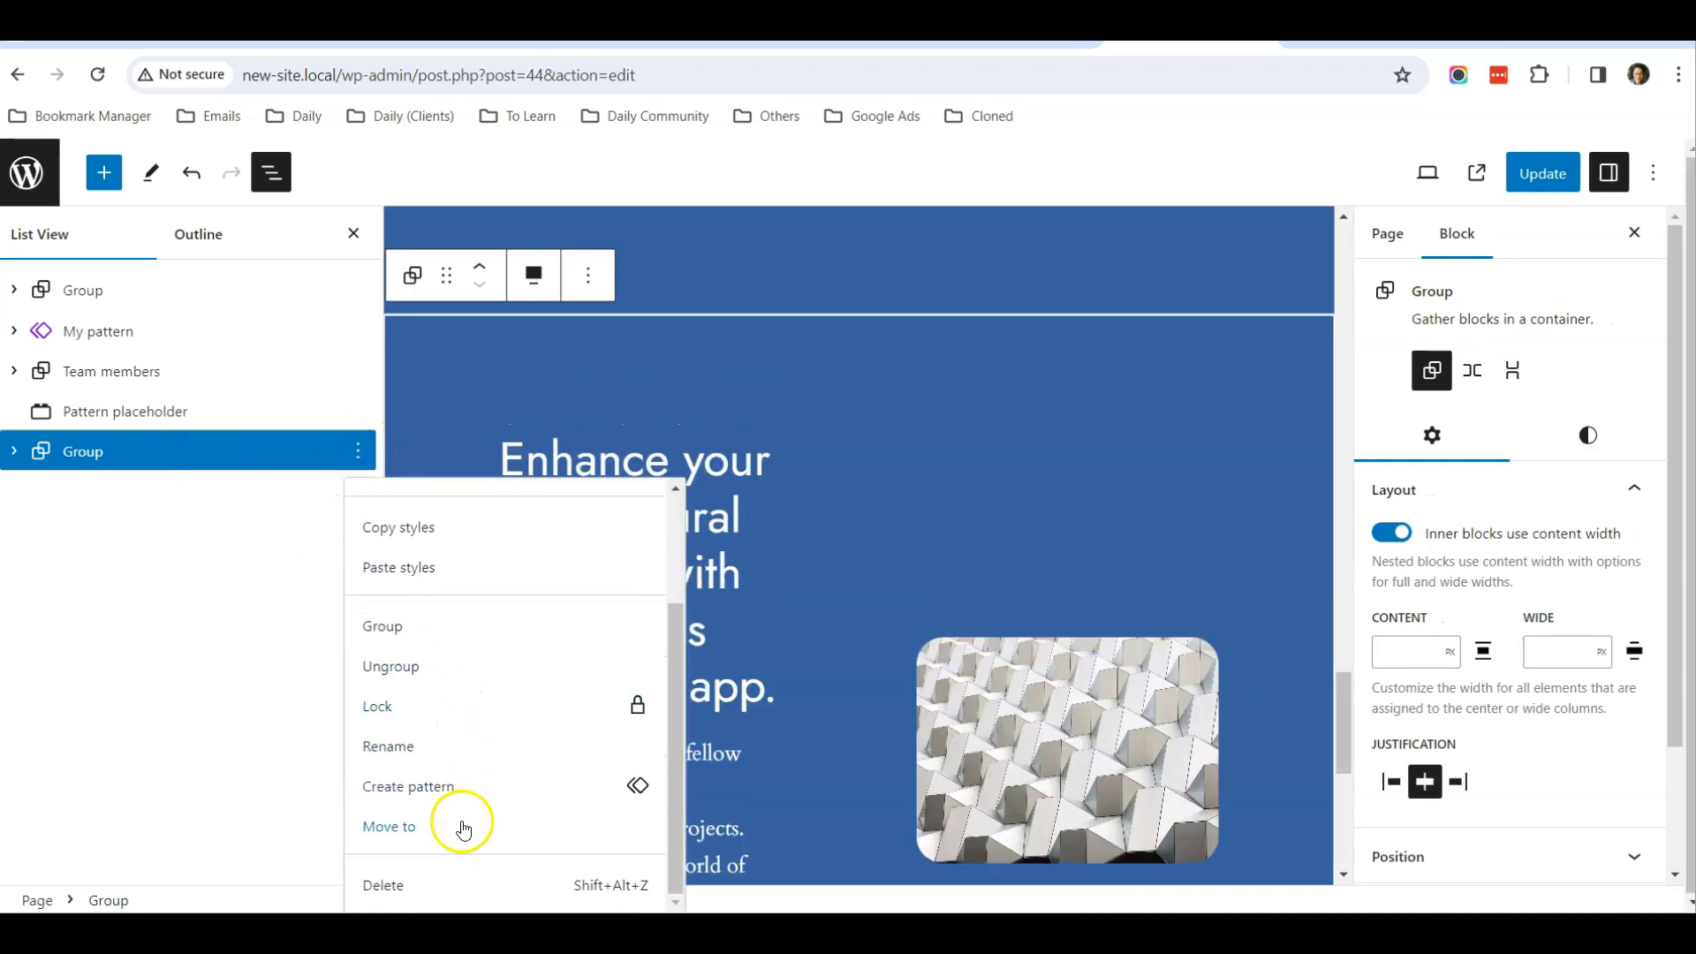
left_click(445, 882)
Delete the Pattern placeholder below the Team members group and check the remaining sections
scroll(452, 515, "up", 3)
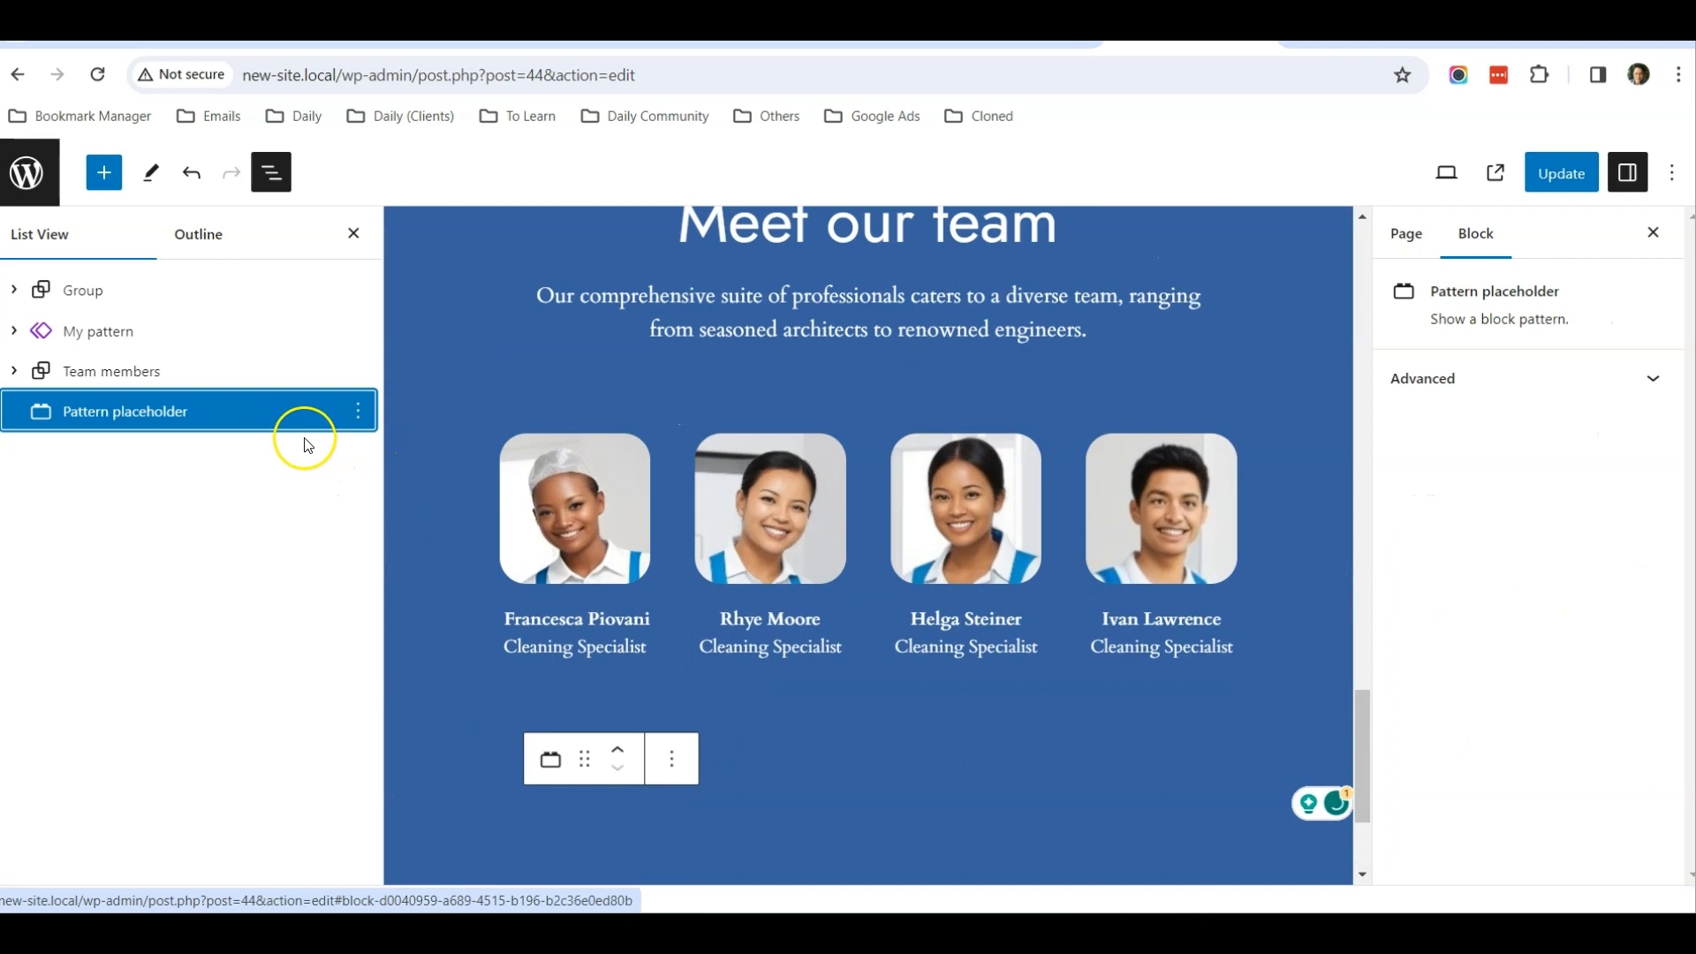
left_click(358, 412)
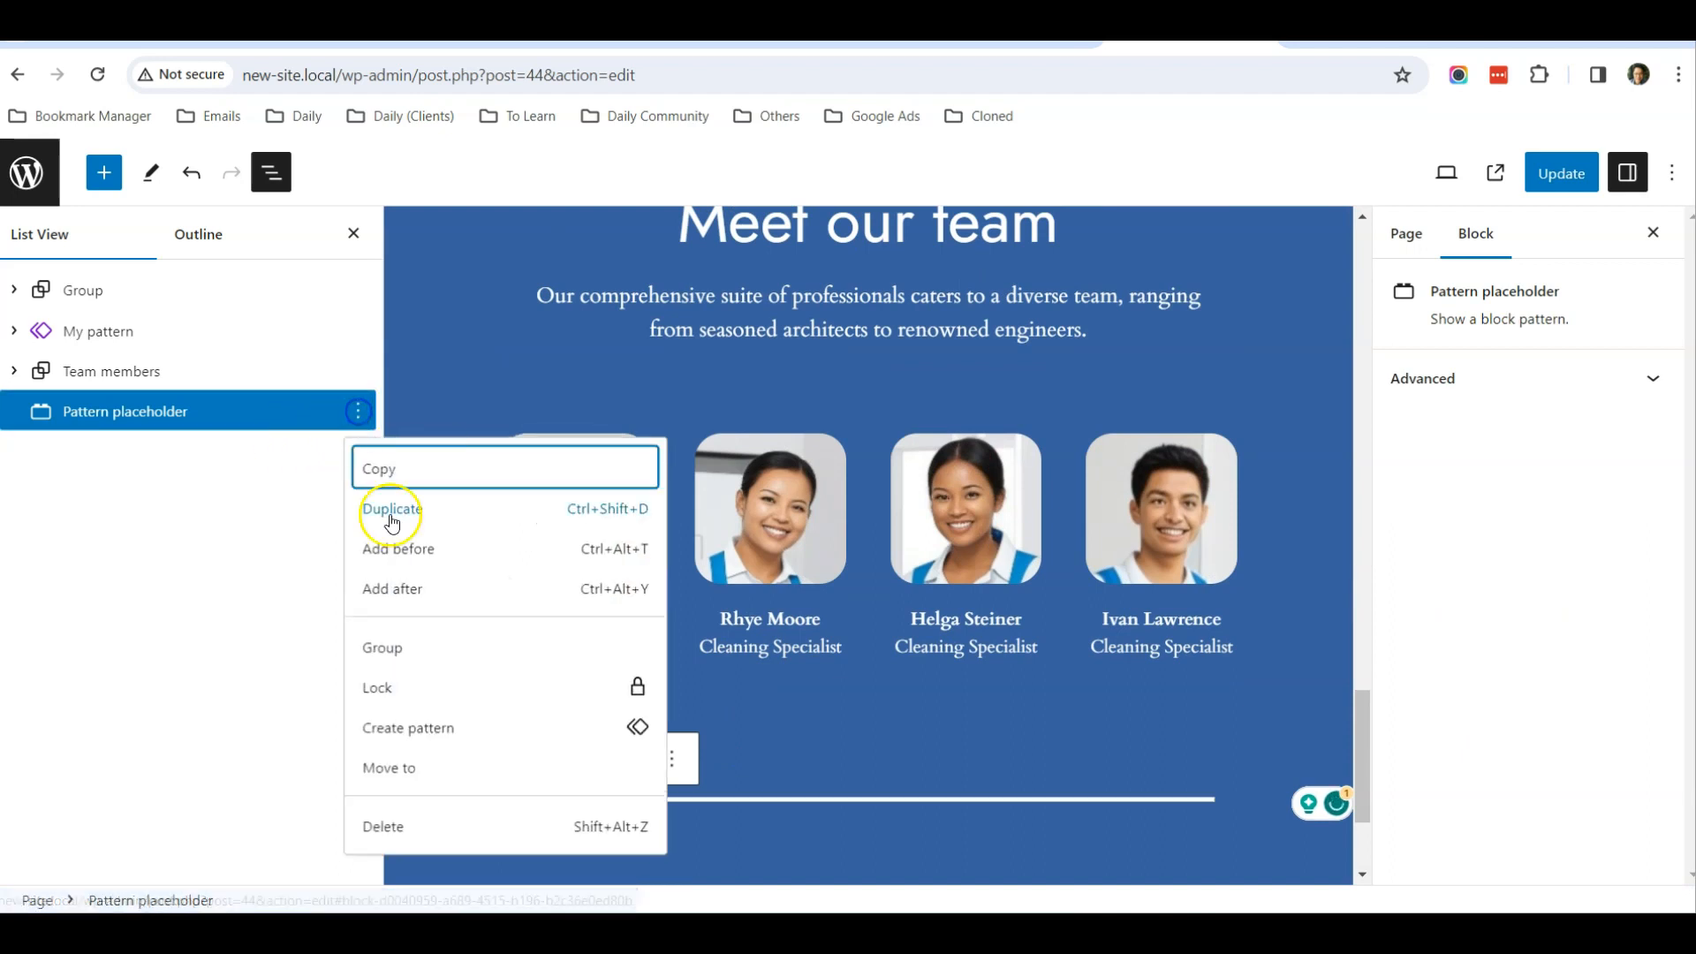
left_click(445, 823)
scroll(617, 548, "up", 6)
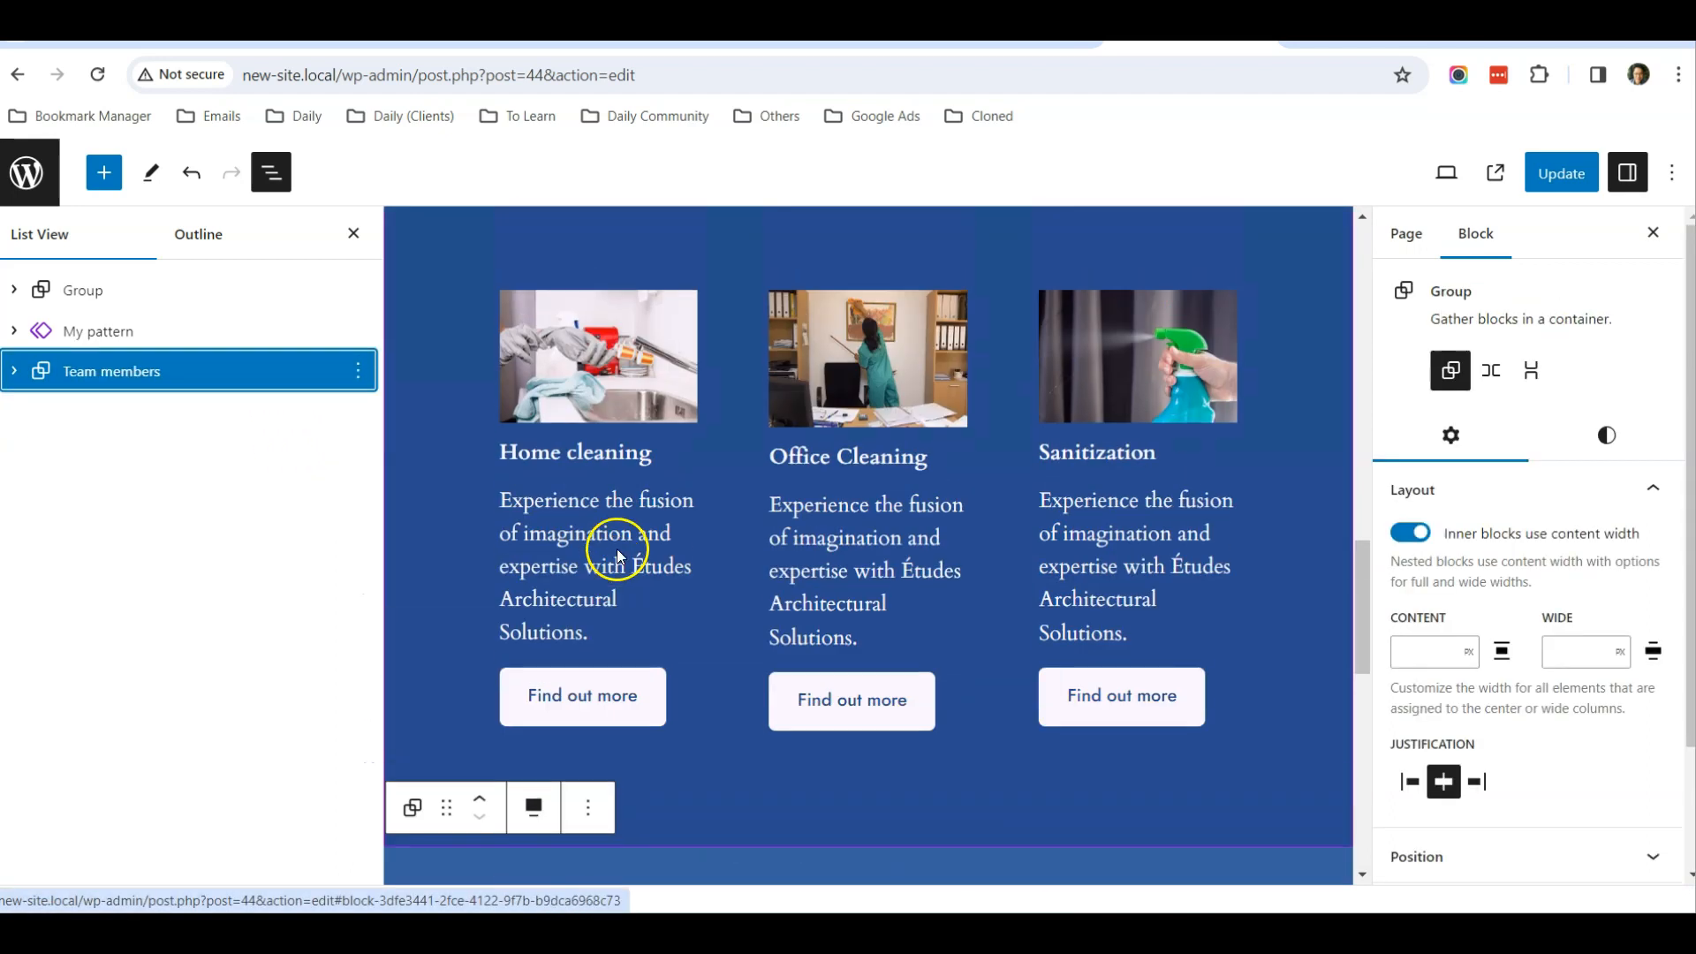
scroll(617, 549, "down", 9)
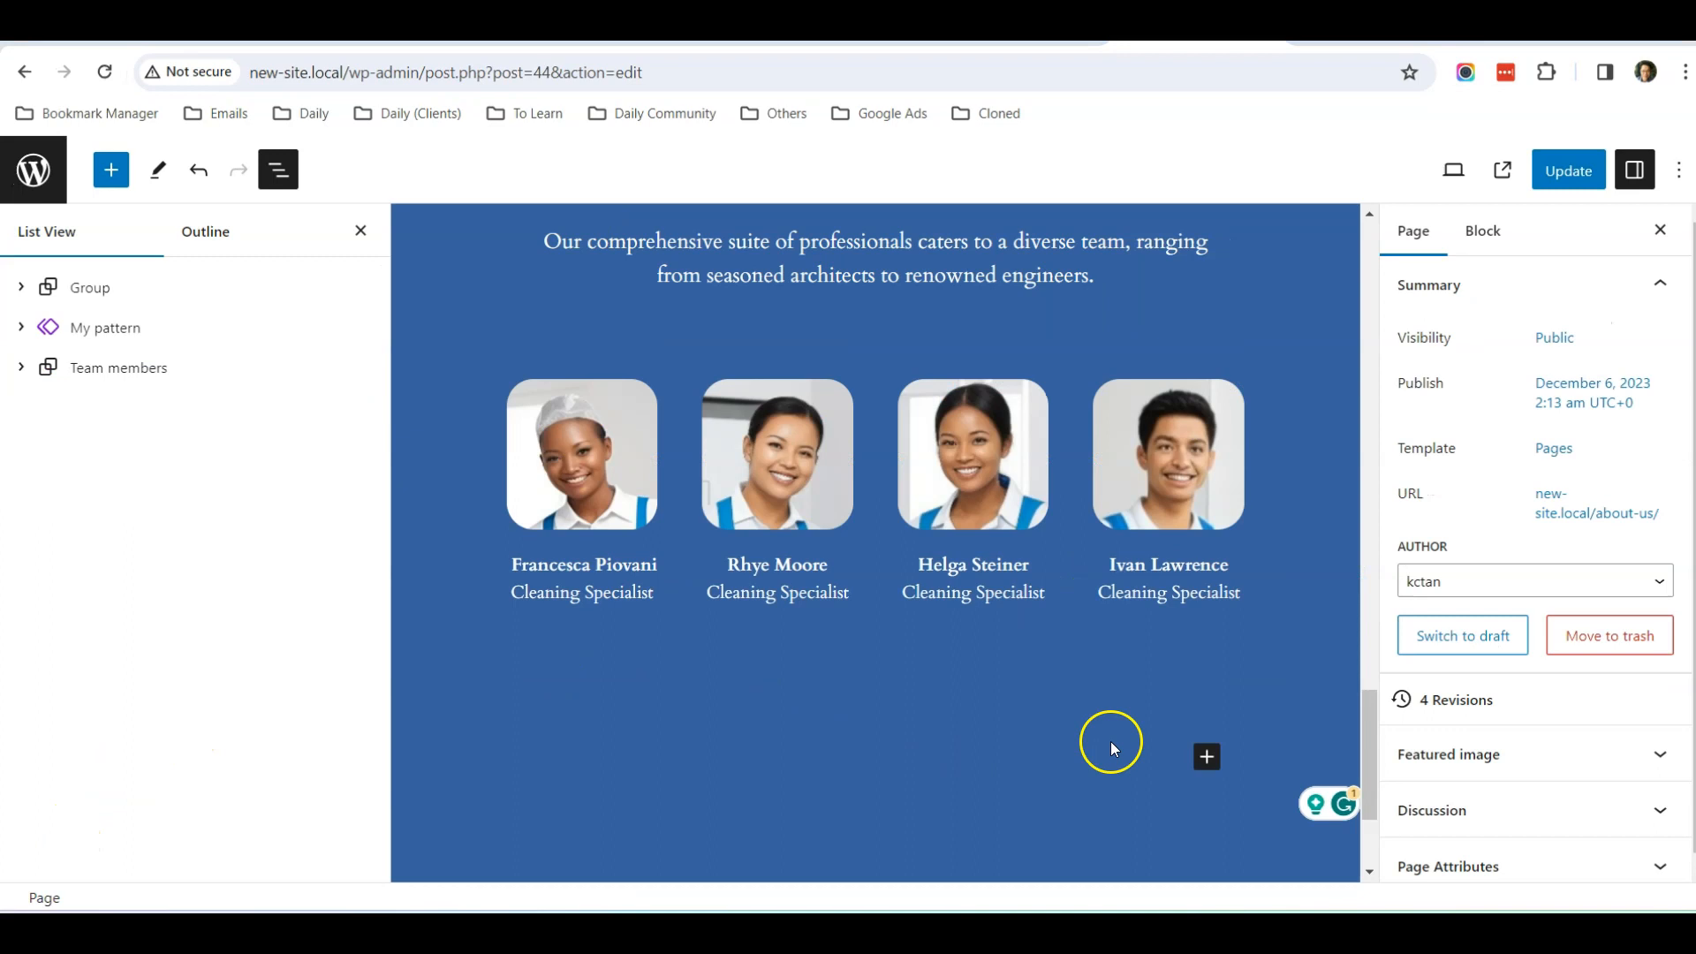
Insert the Call to Action pattern "Join 900+ subscribers" after the Team members group
left_click(119, 367)
left_click(107, 177)
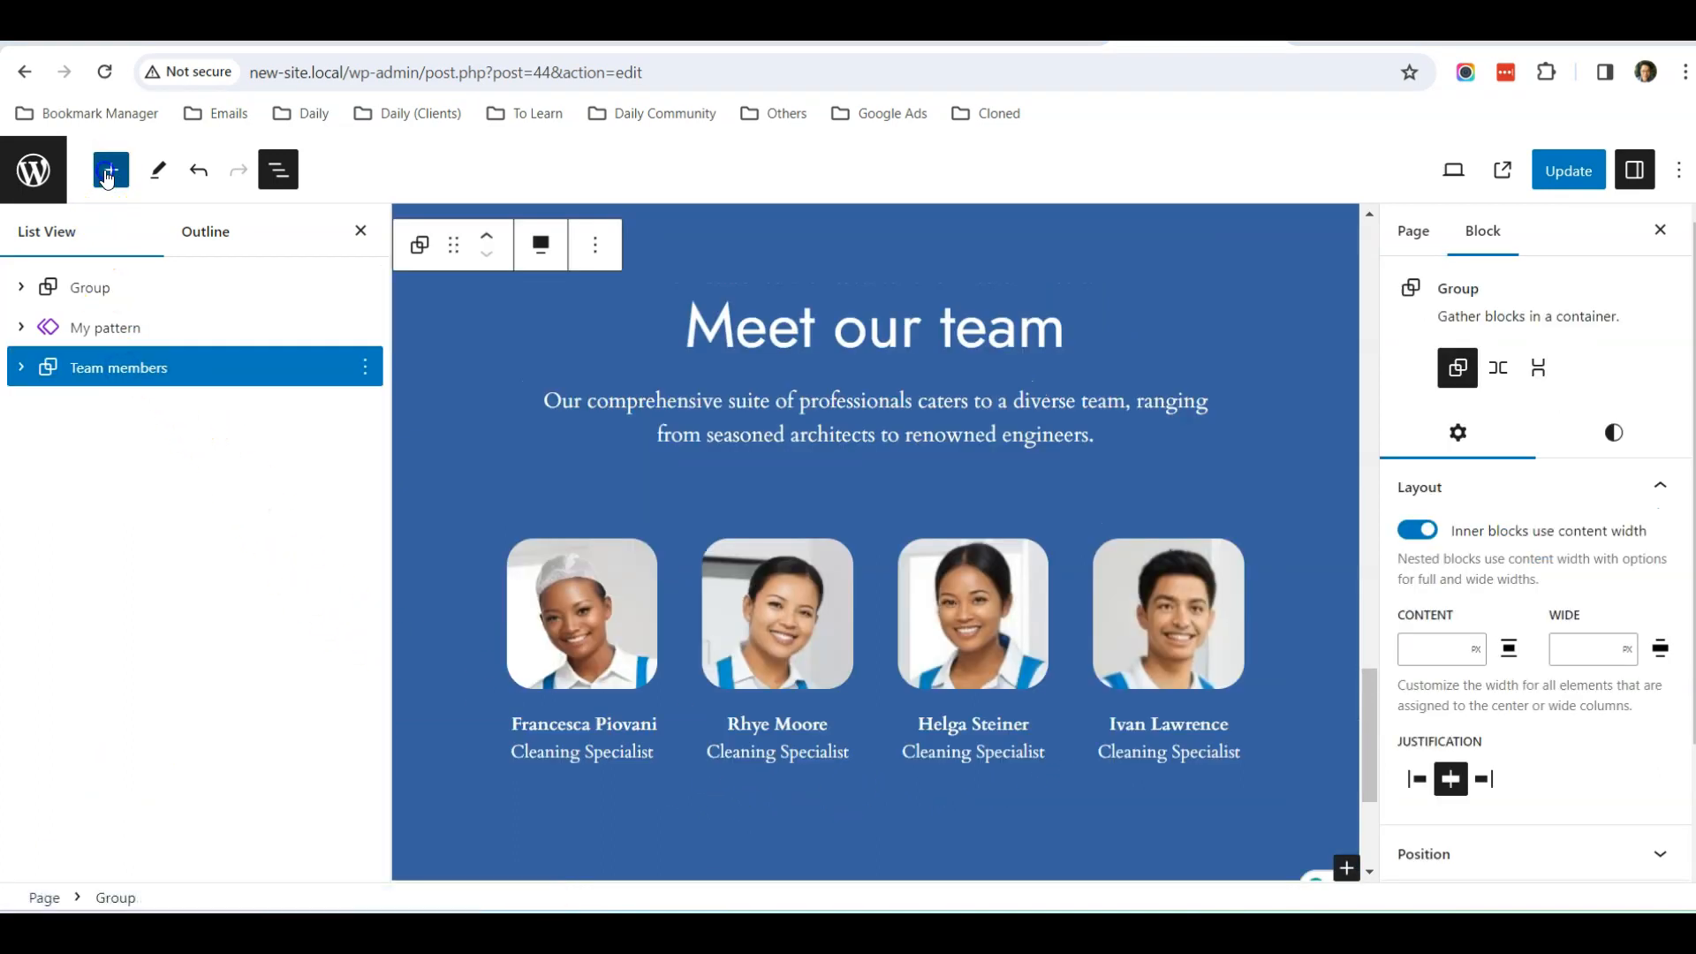
left_click(180, 307)
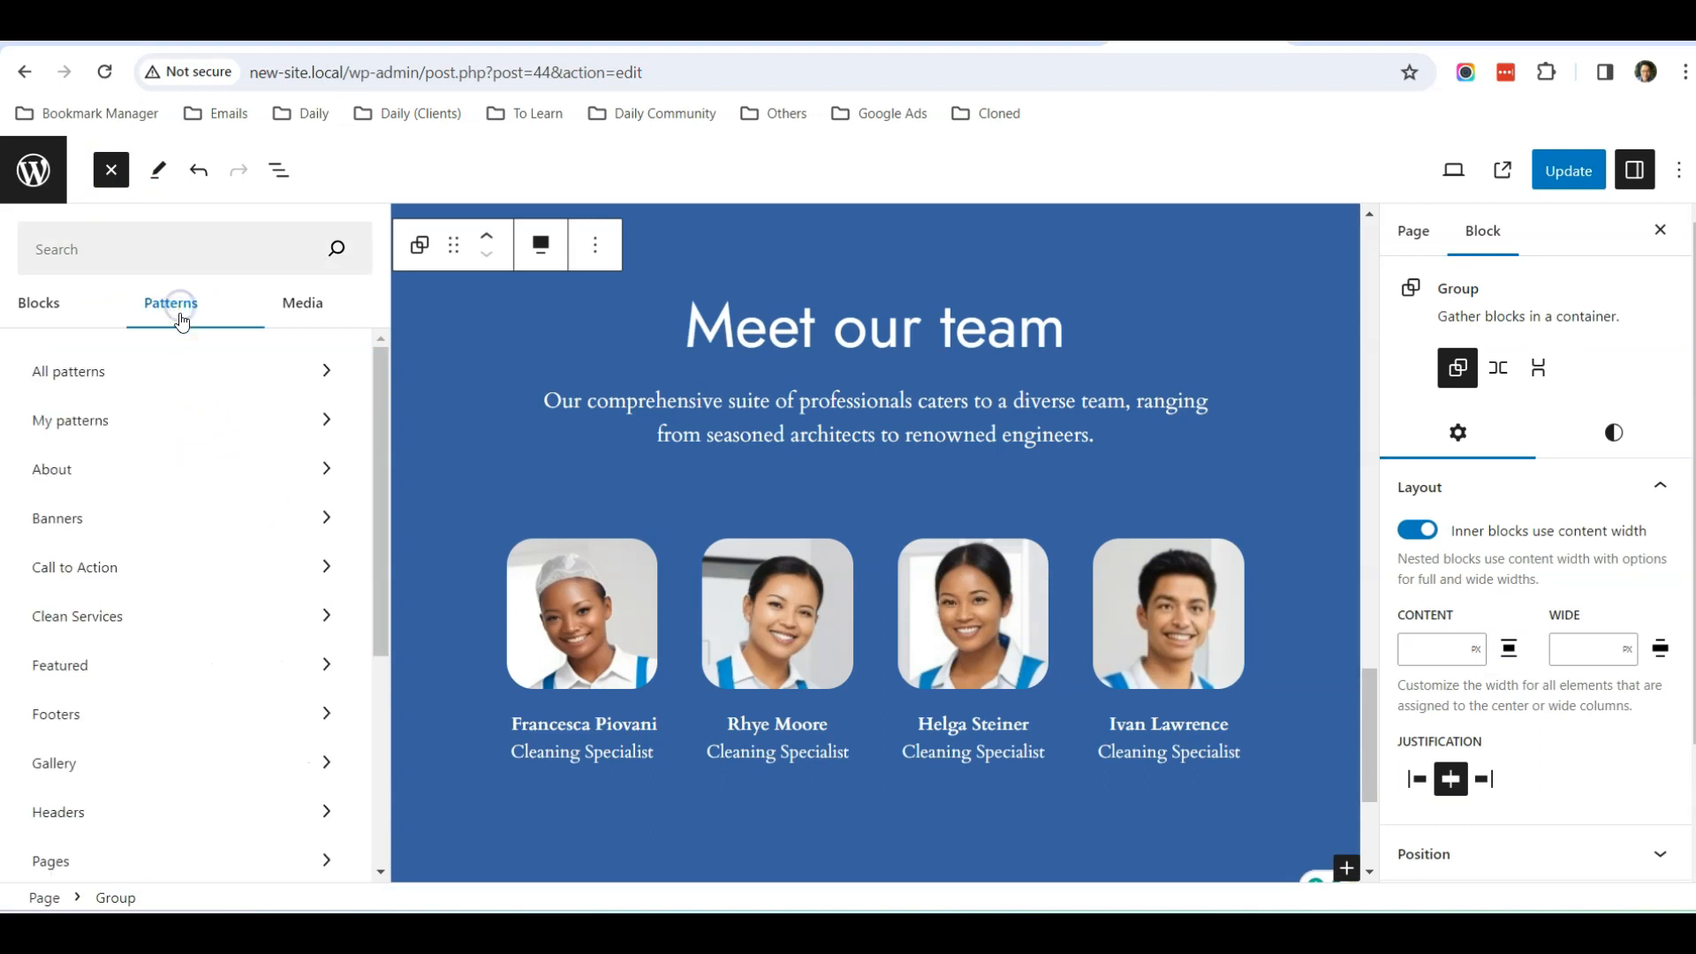
left_click(162, 573)
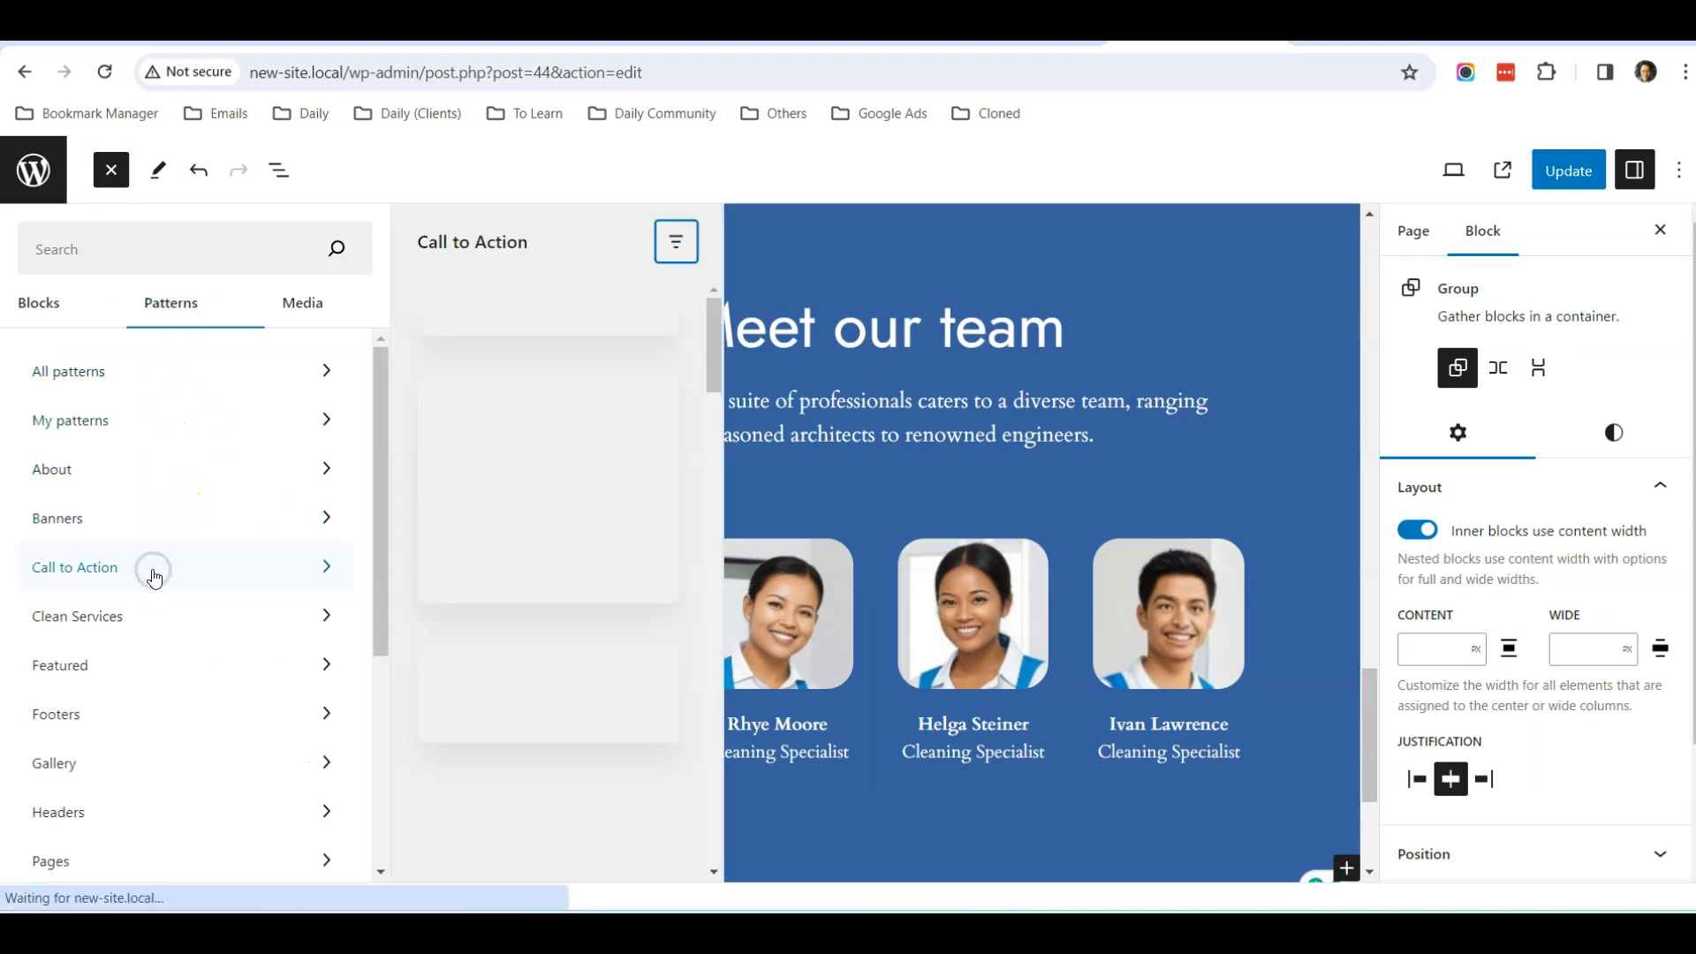
scroll(492, 465, "down", 3)
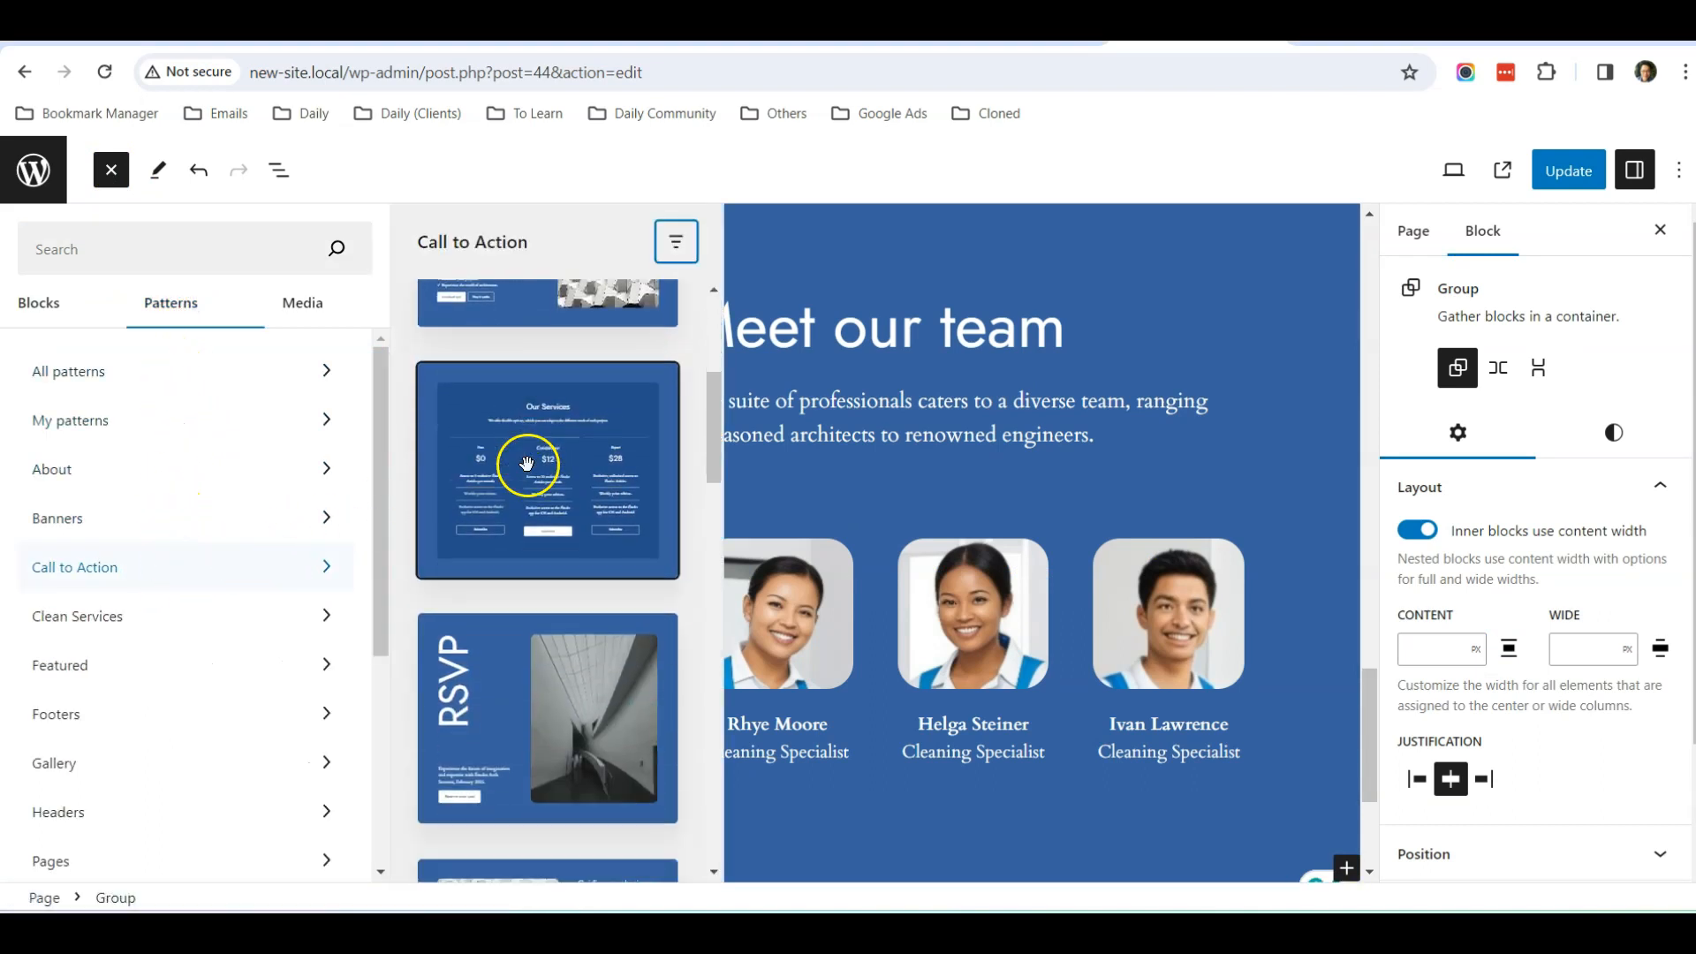
scroll(527, 464, "down", 10)
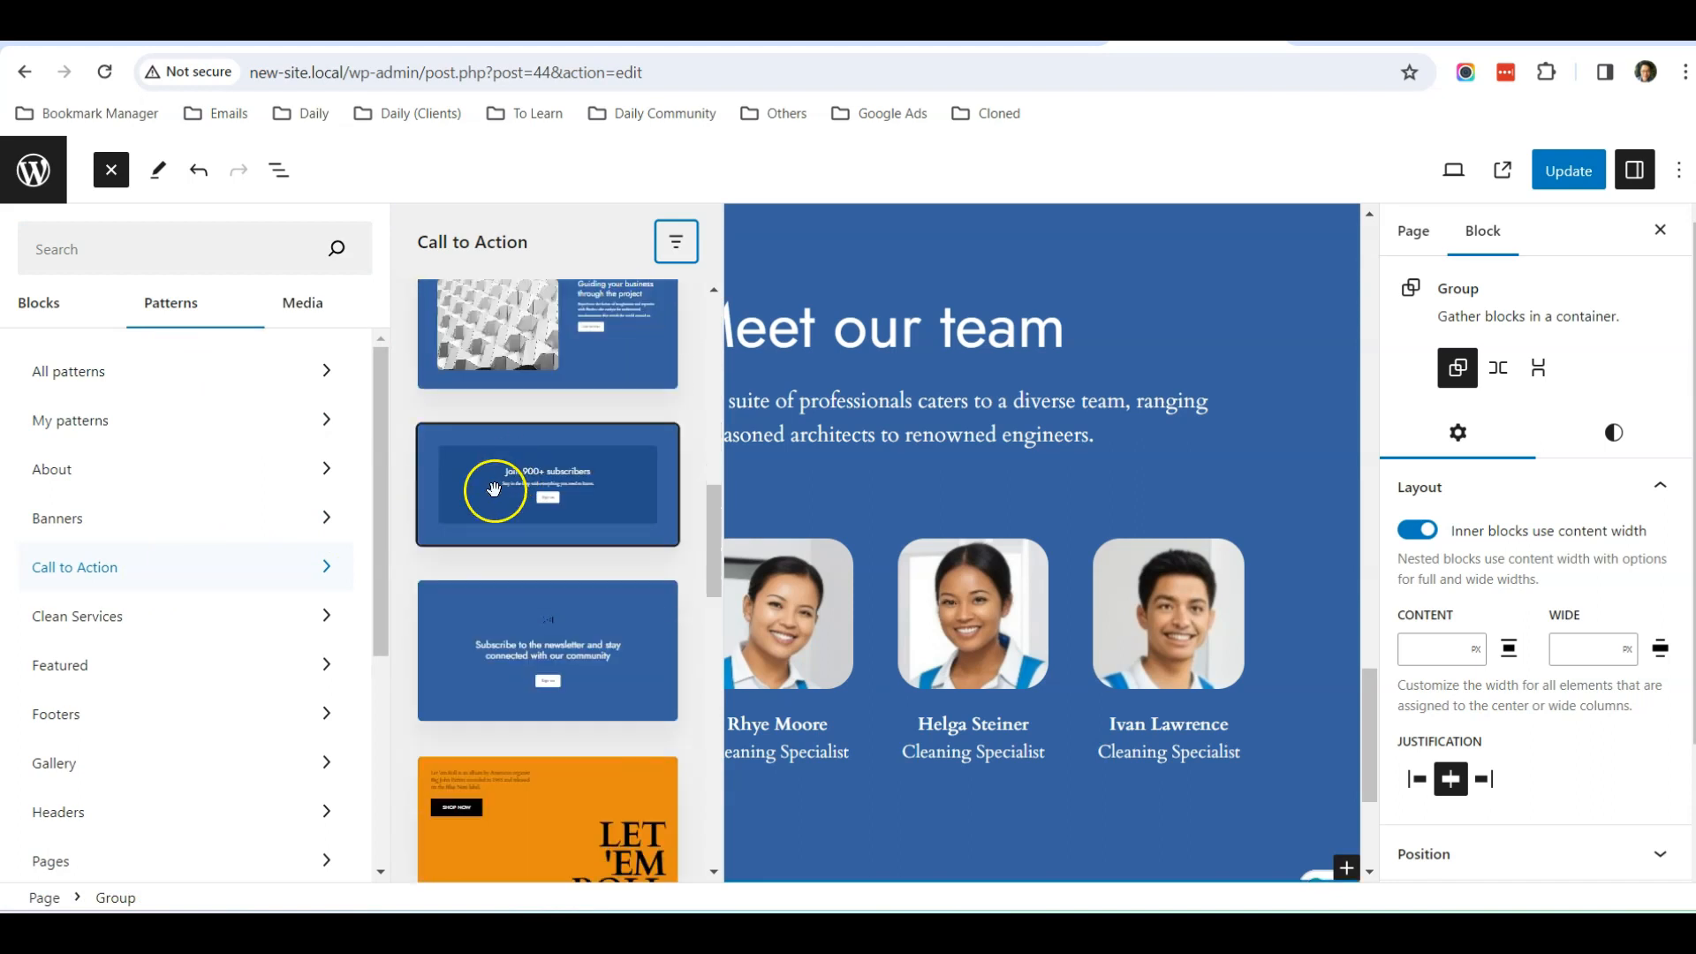
left_click(494, 488)
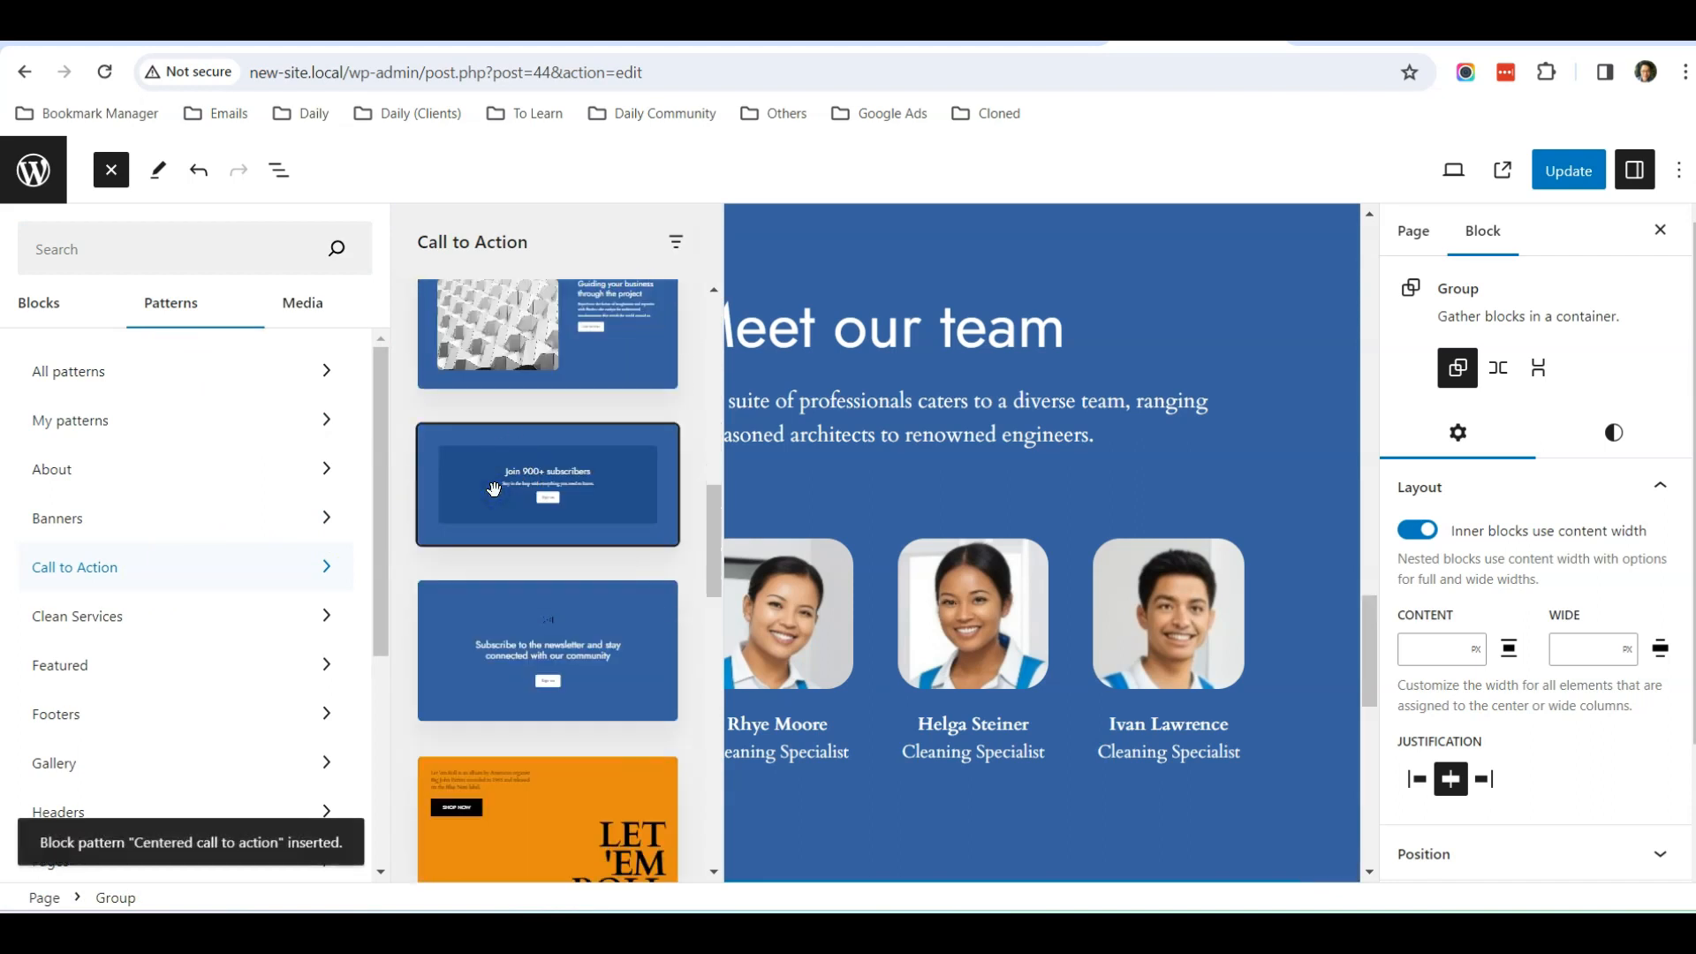
left_click(862, 488)
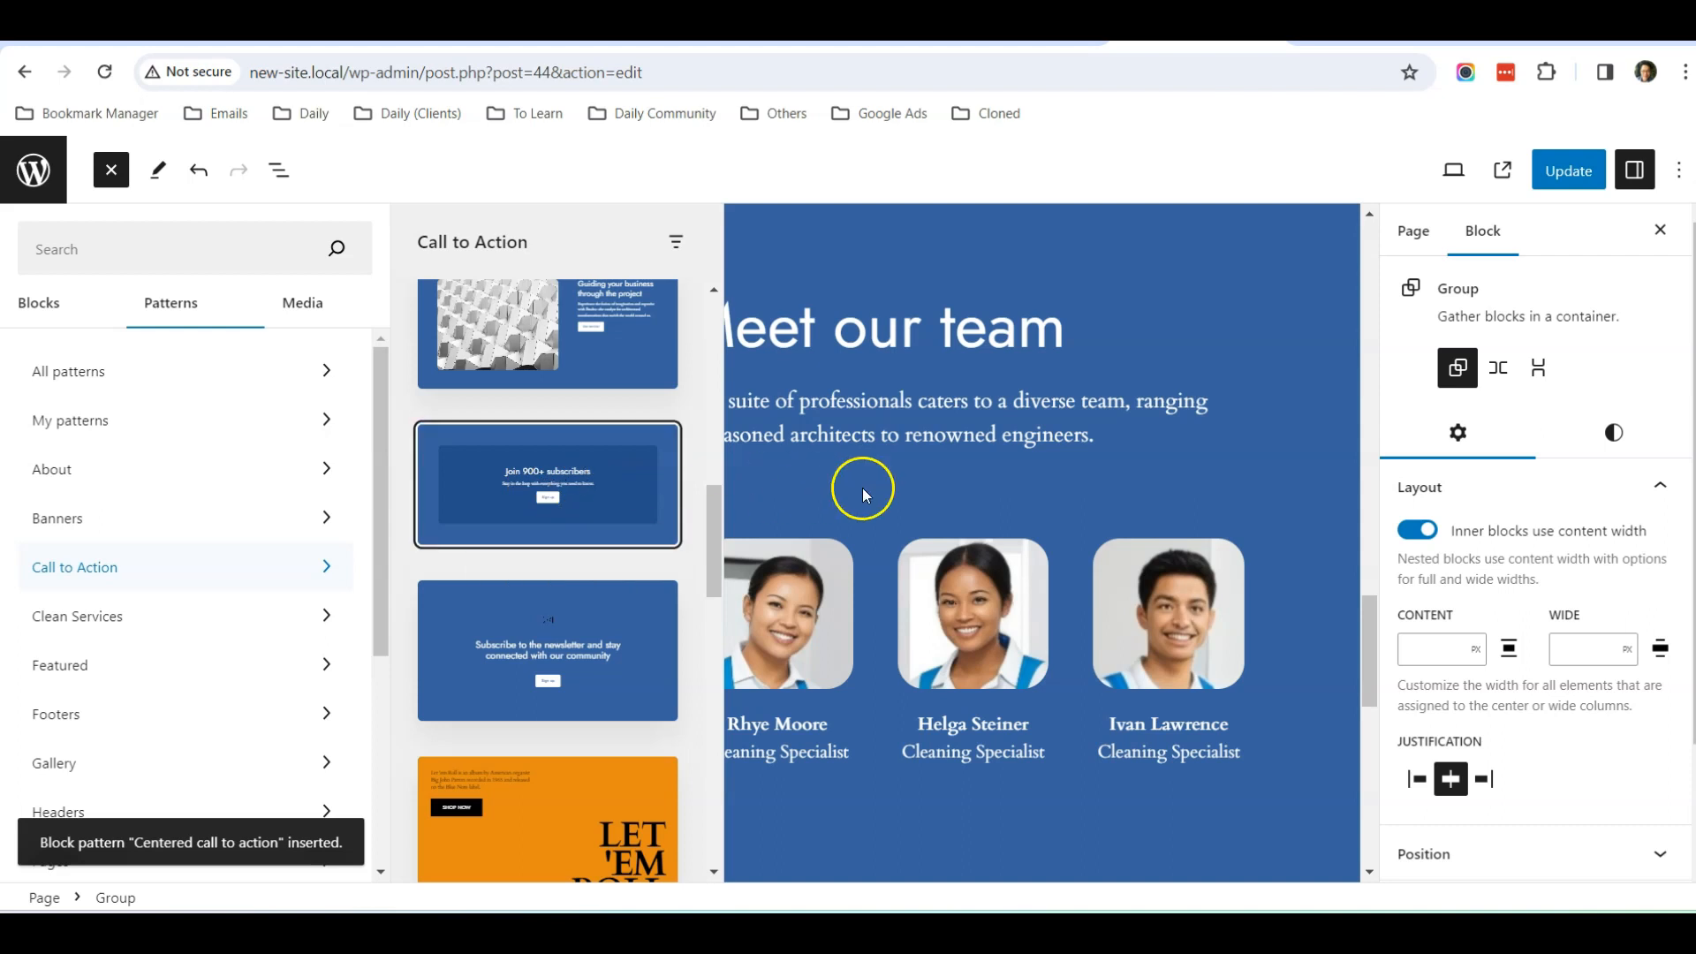
scroll(765, 491, "down", 6)
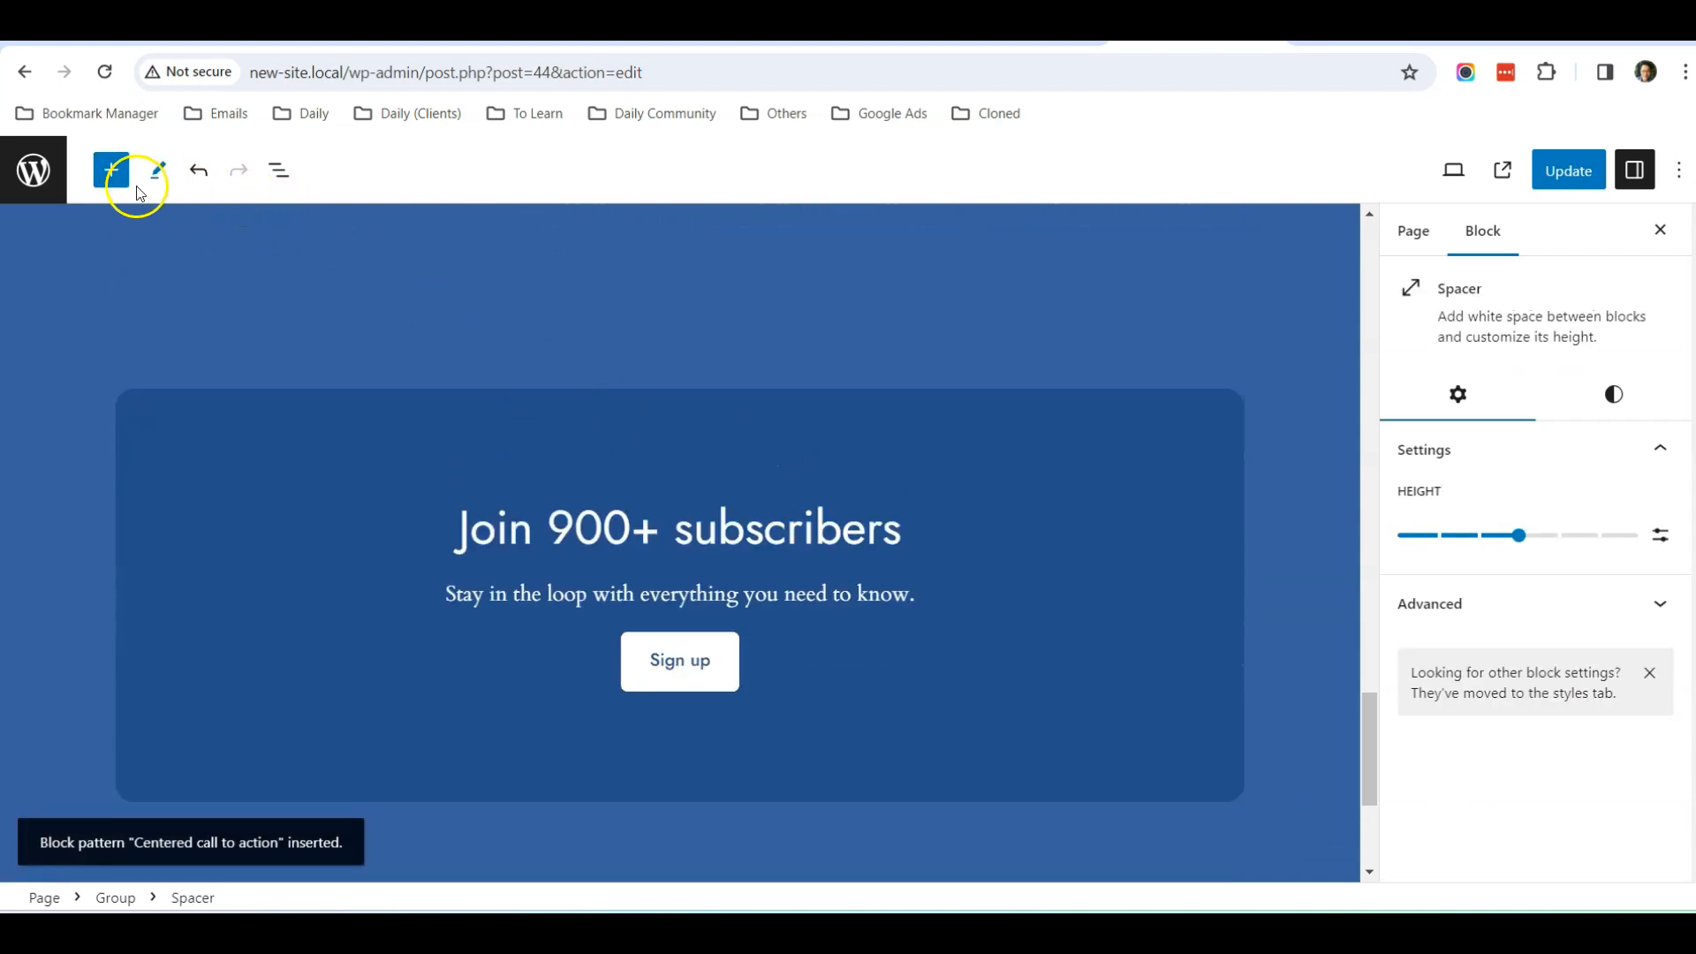
Change the label of the call to action's Sign up button to "Contact Us Now"
left_click(279, 171)
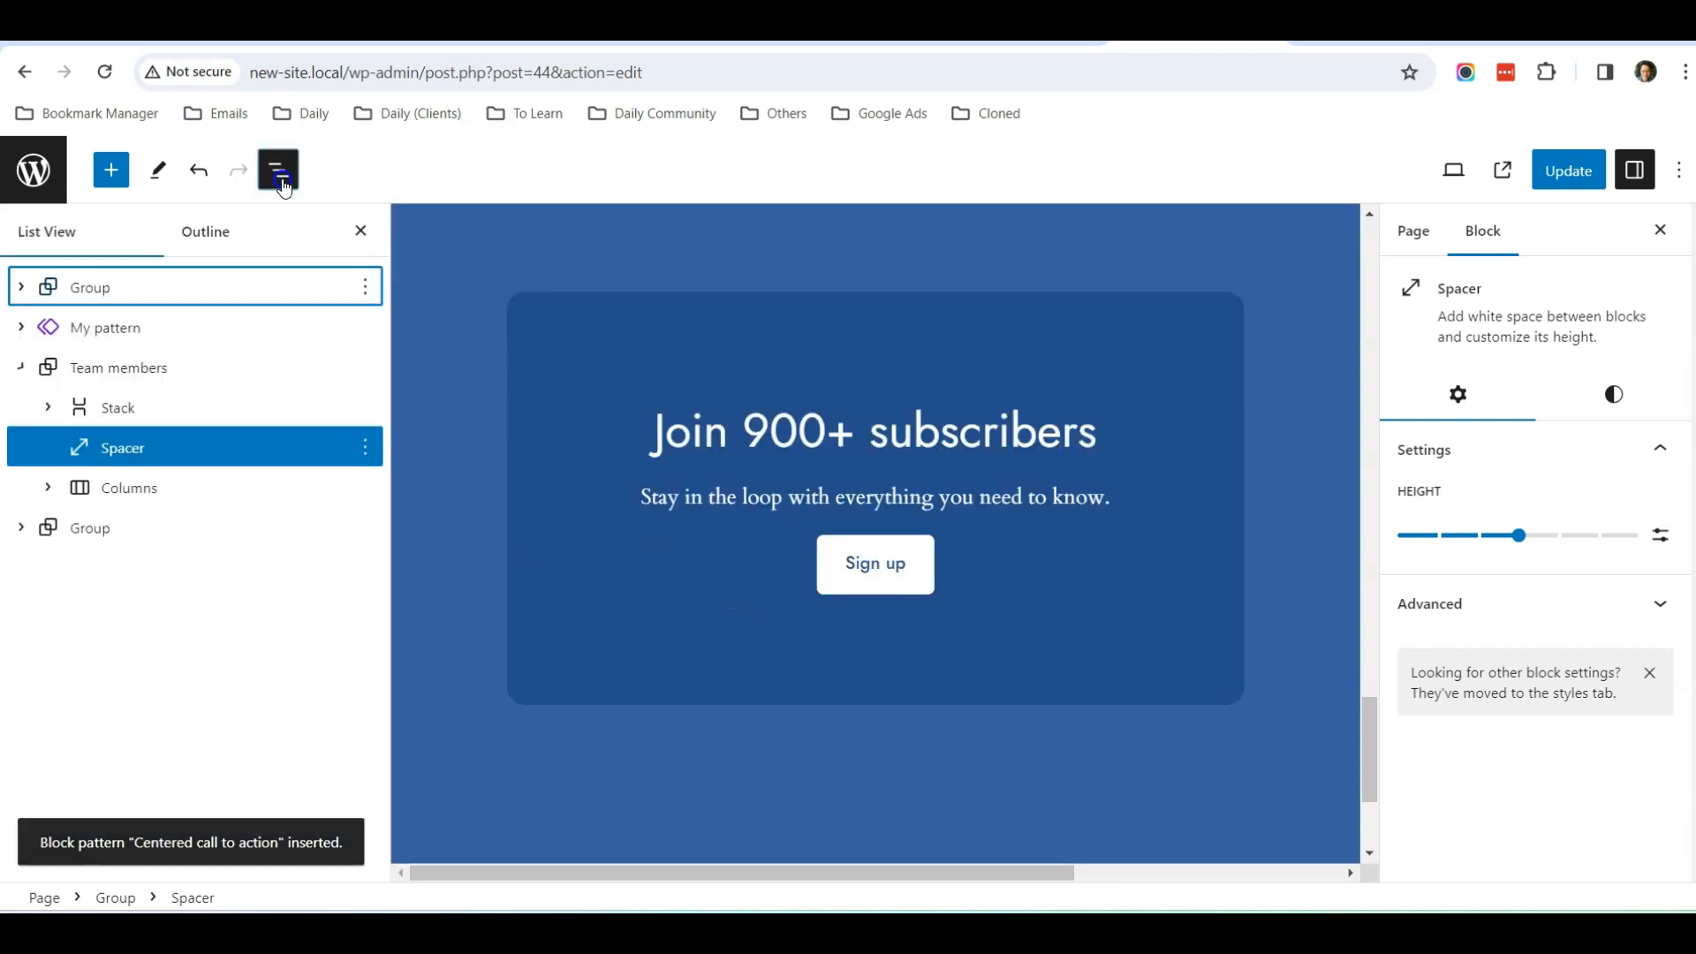
left_click(871, 565)
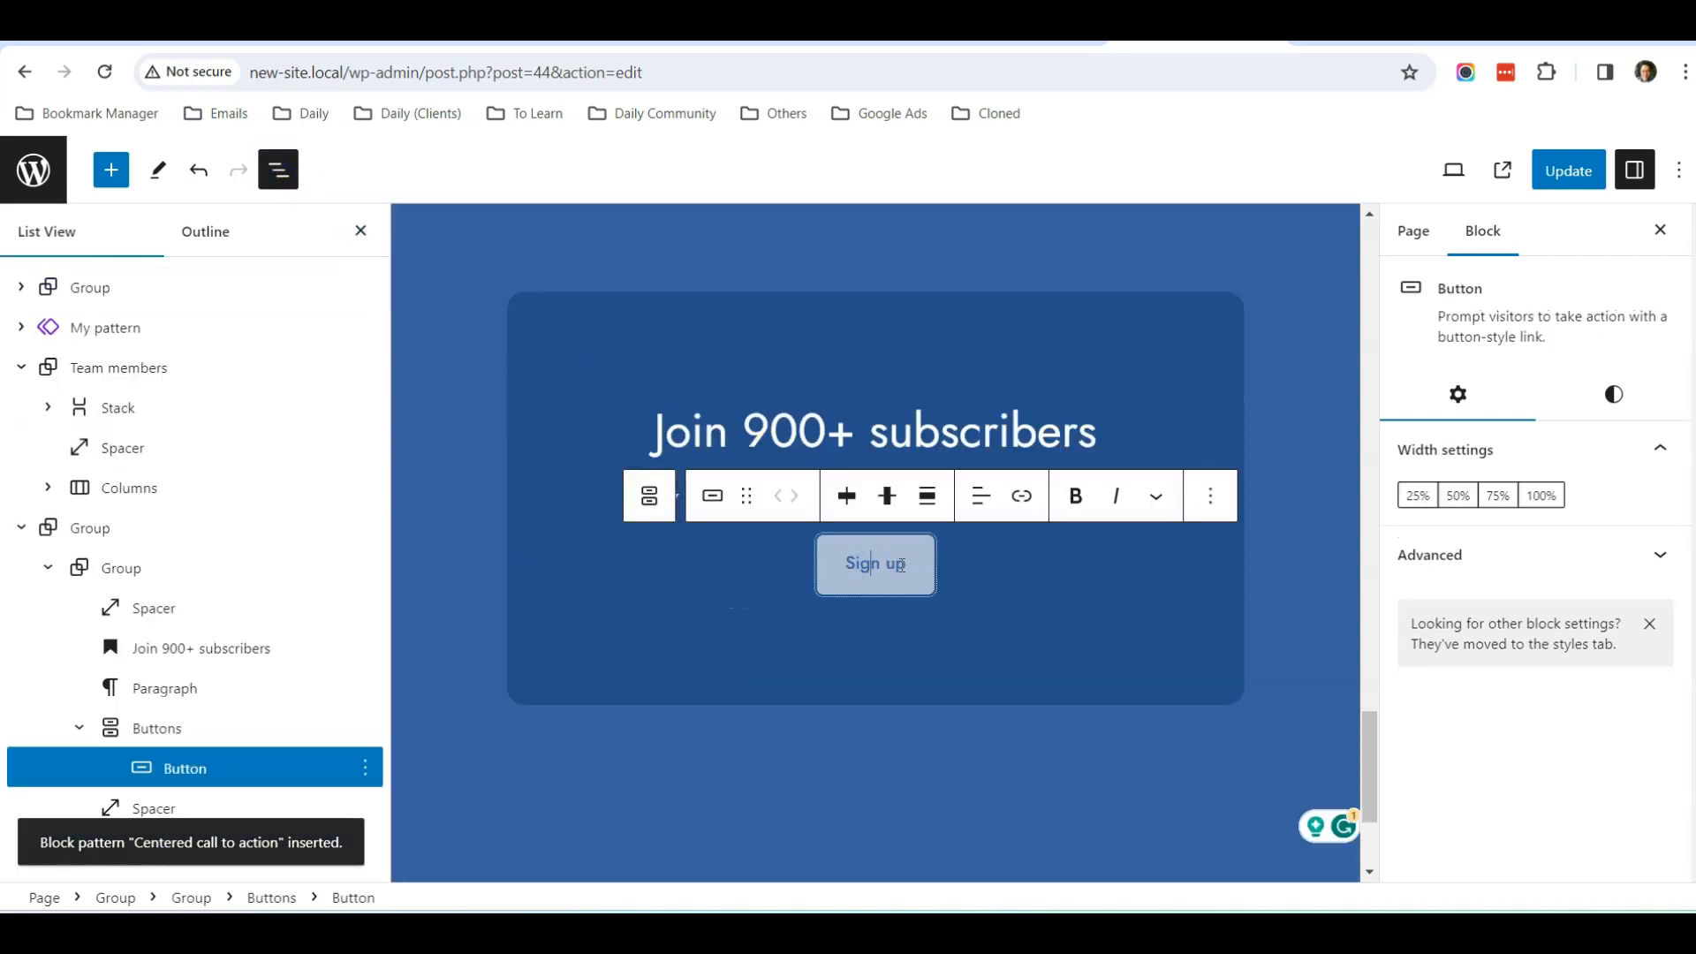
key("BackSpace")
key("BackSpace")
key("BackSpace")
key("BackSpace")
key("BackSpace")
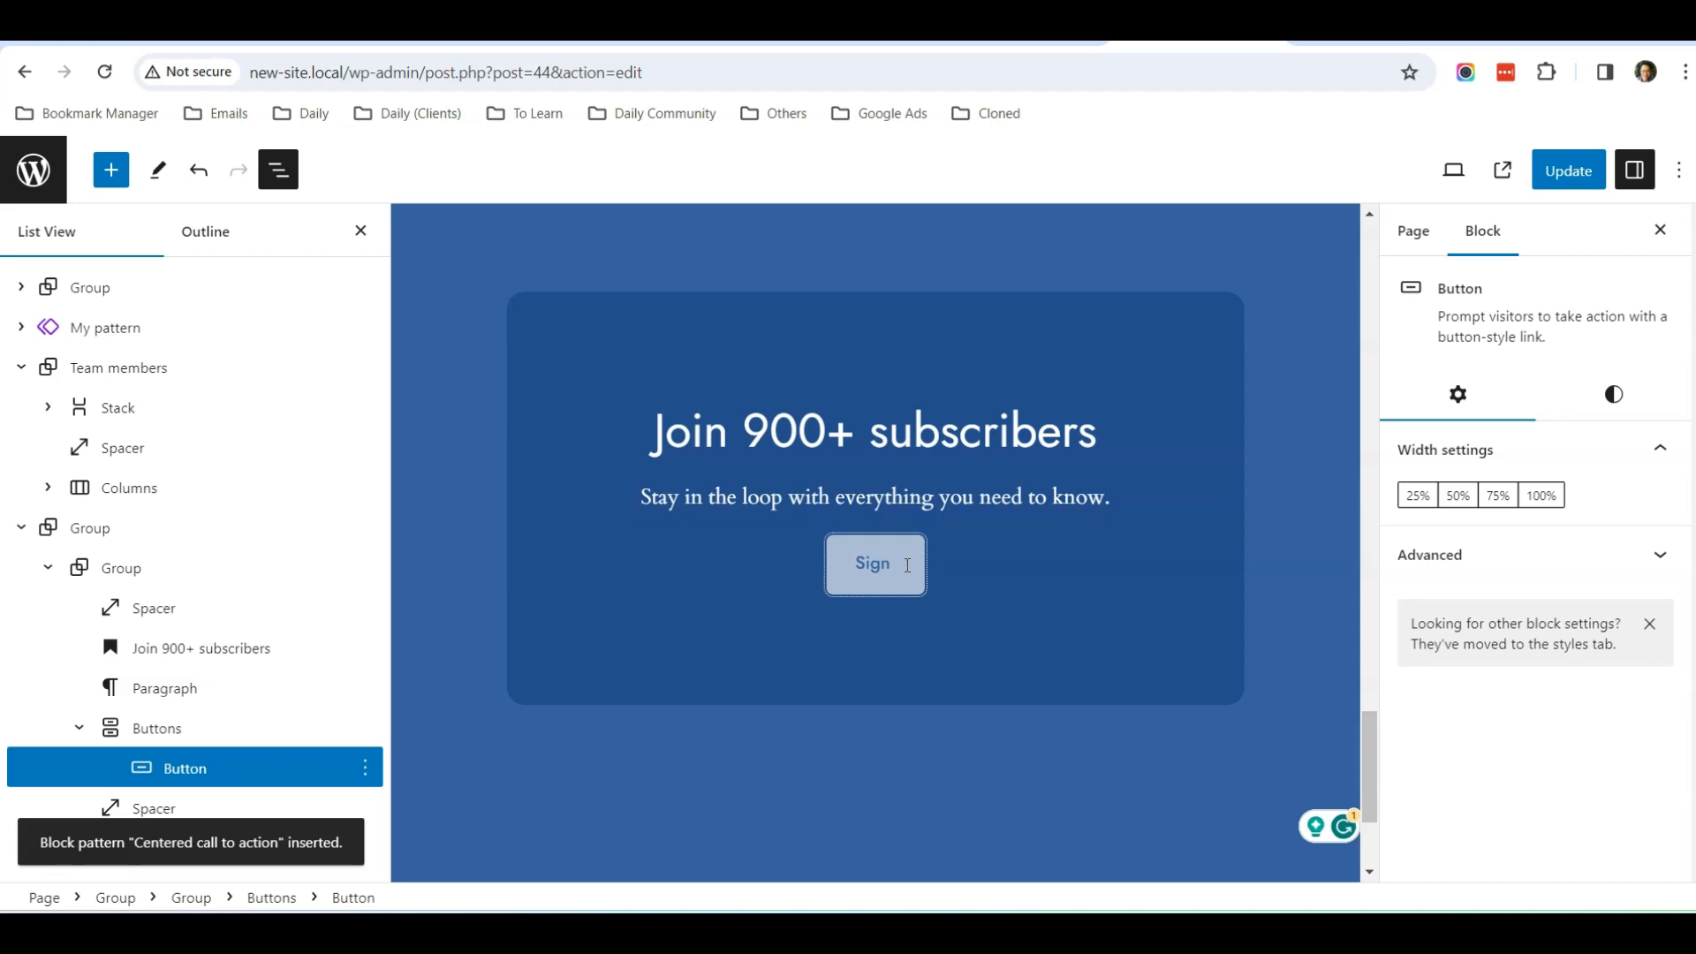
key("BackSpace")
type("Contact Us Now")
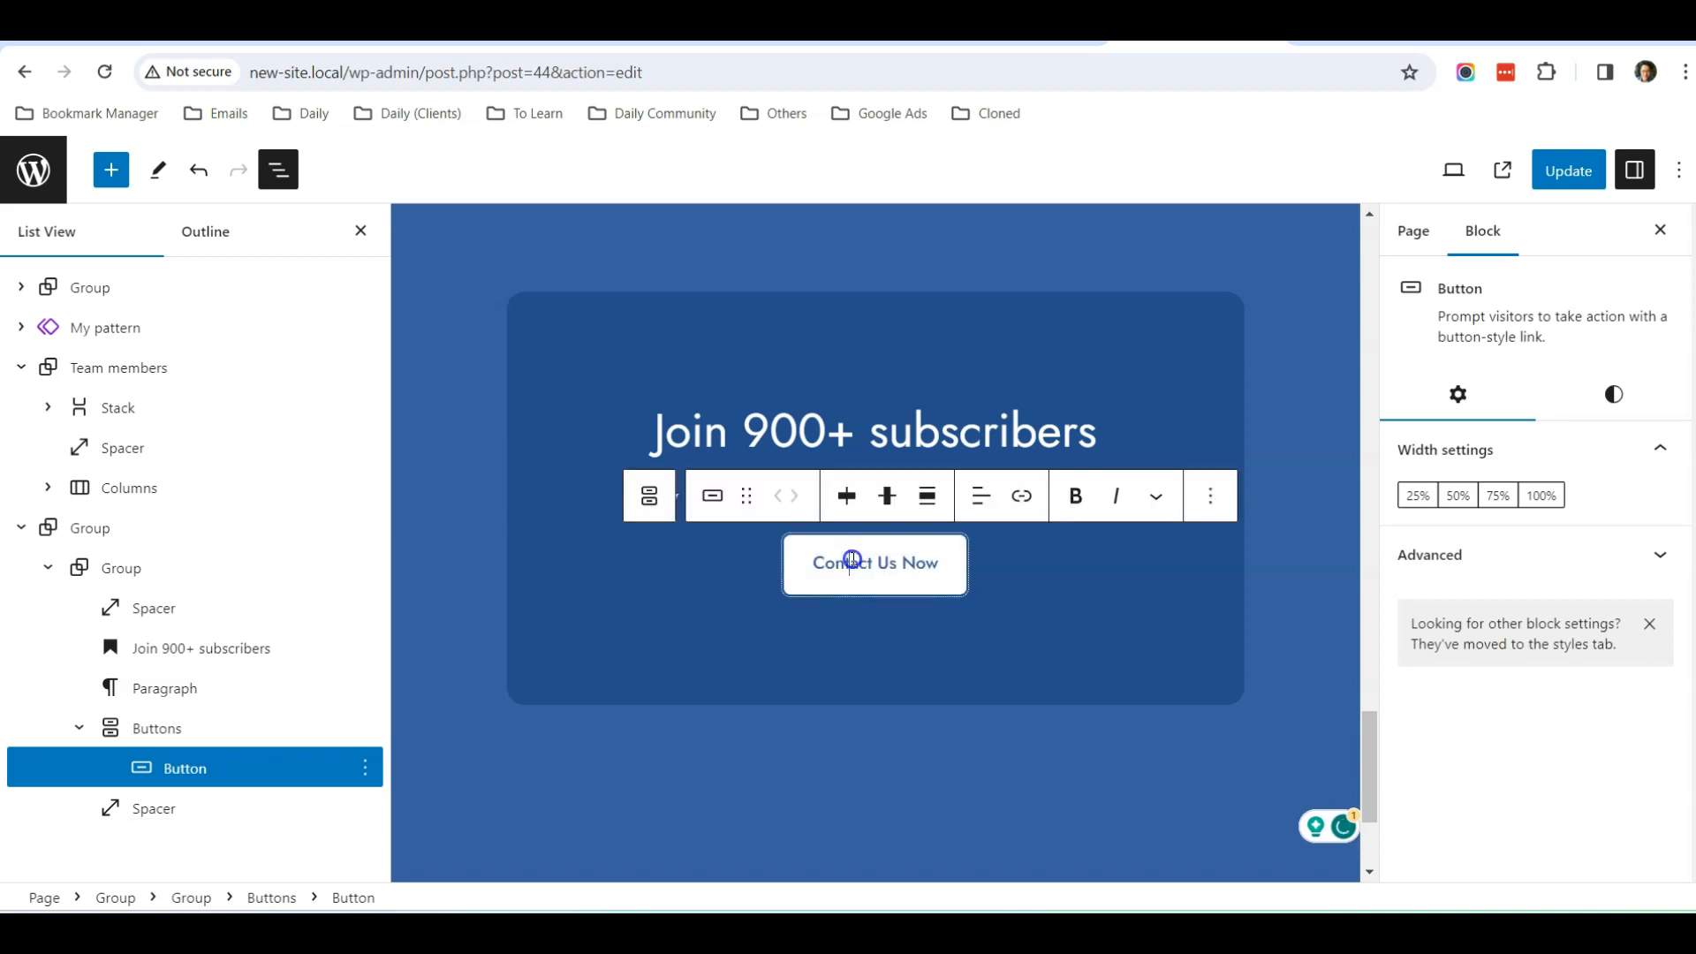
Link the "Contact Us Now" button to the site's Contact Us page
left_click(1021, 500)
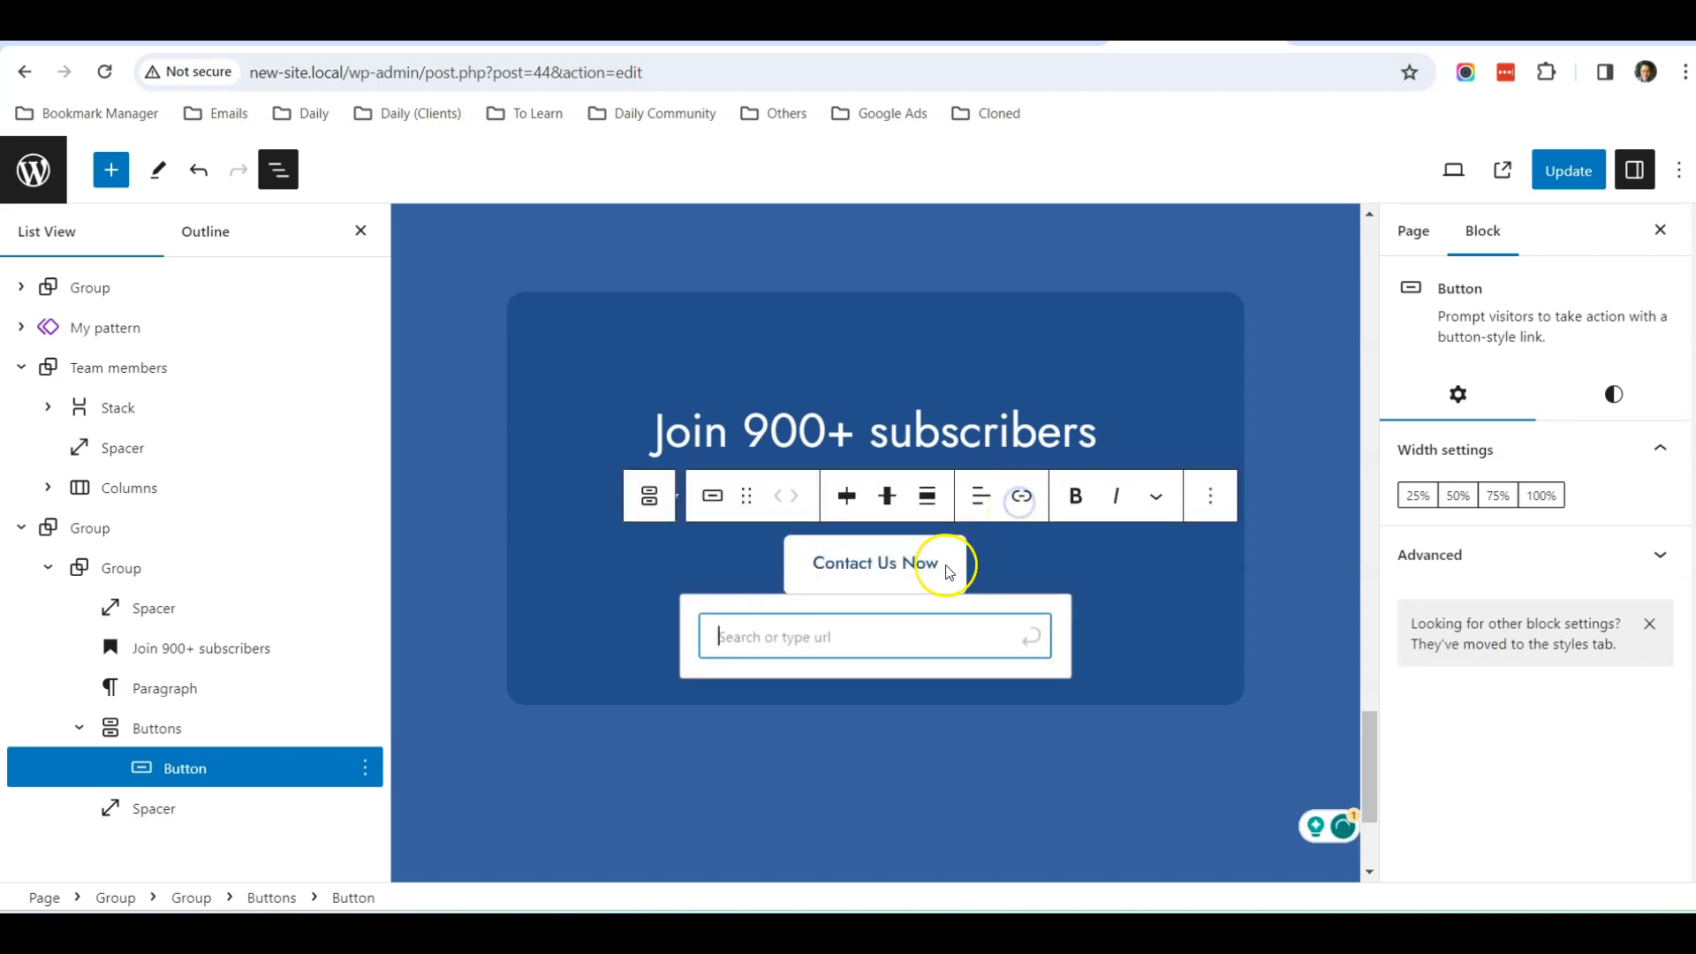
type("contact us")
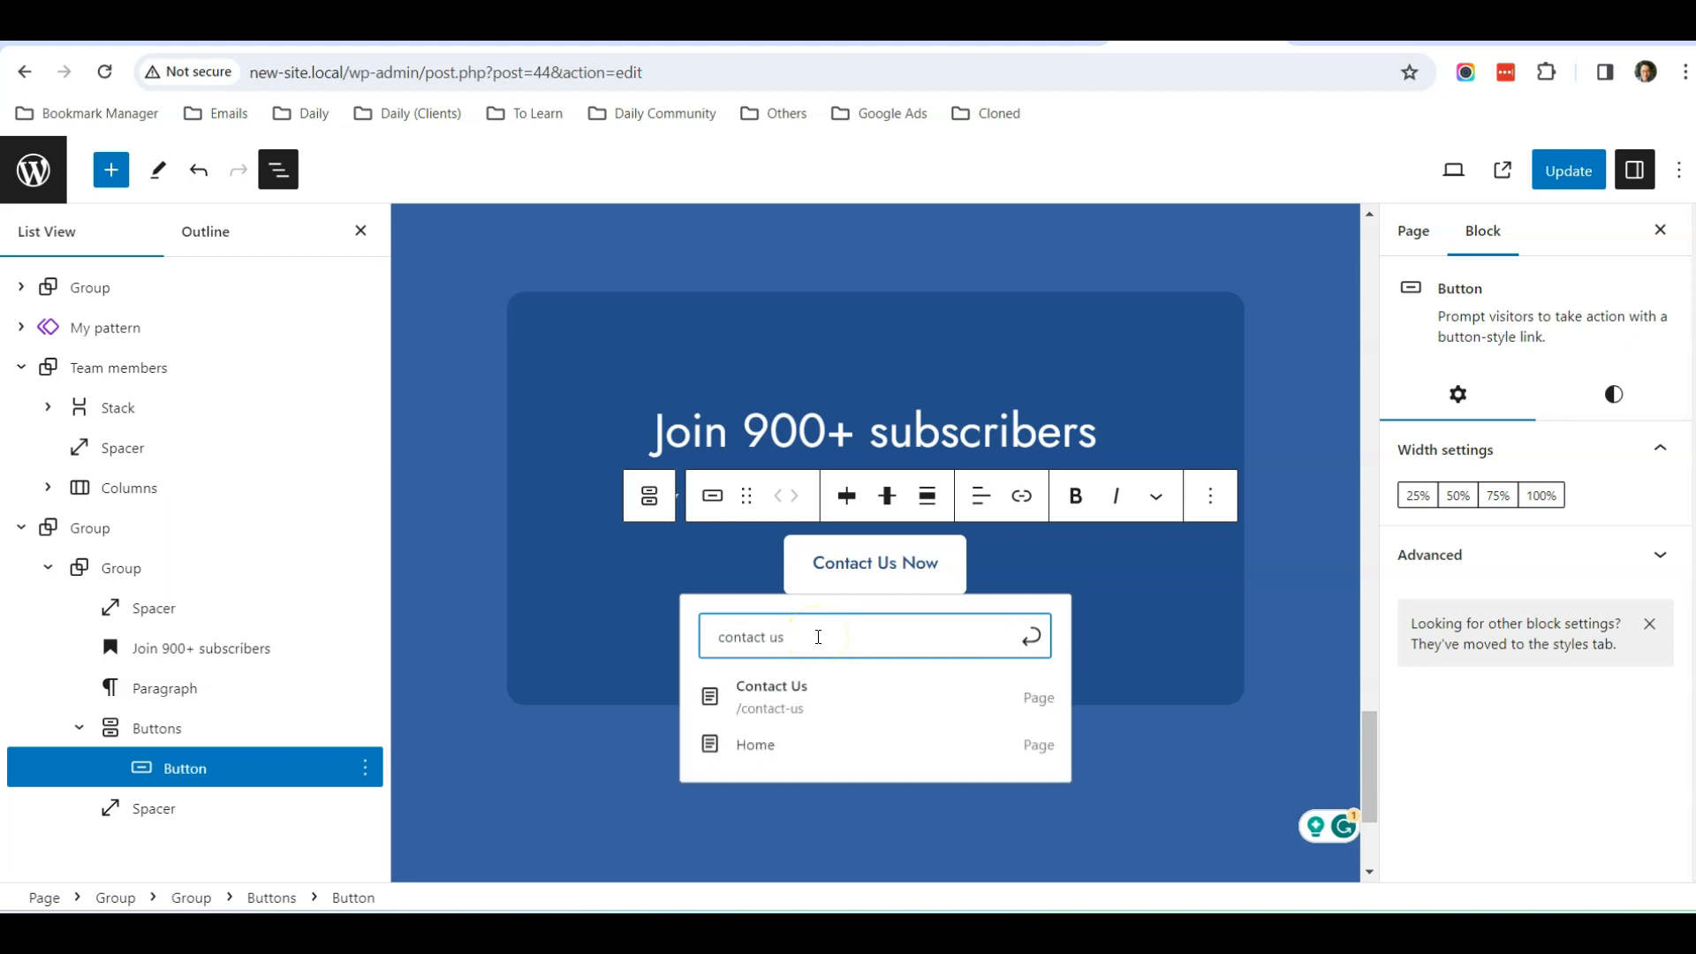
left_click(795, 705)
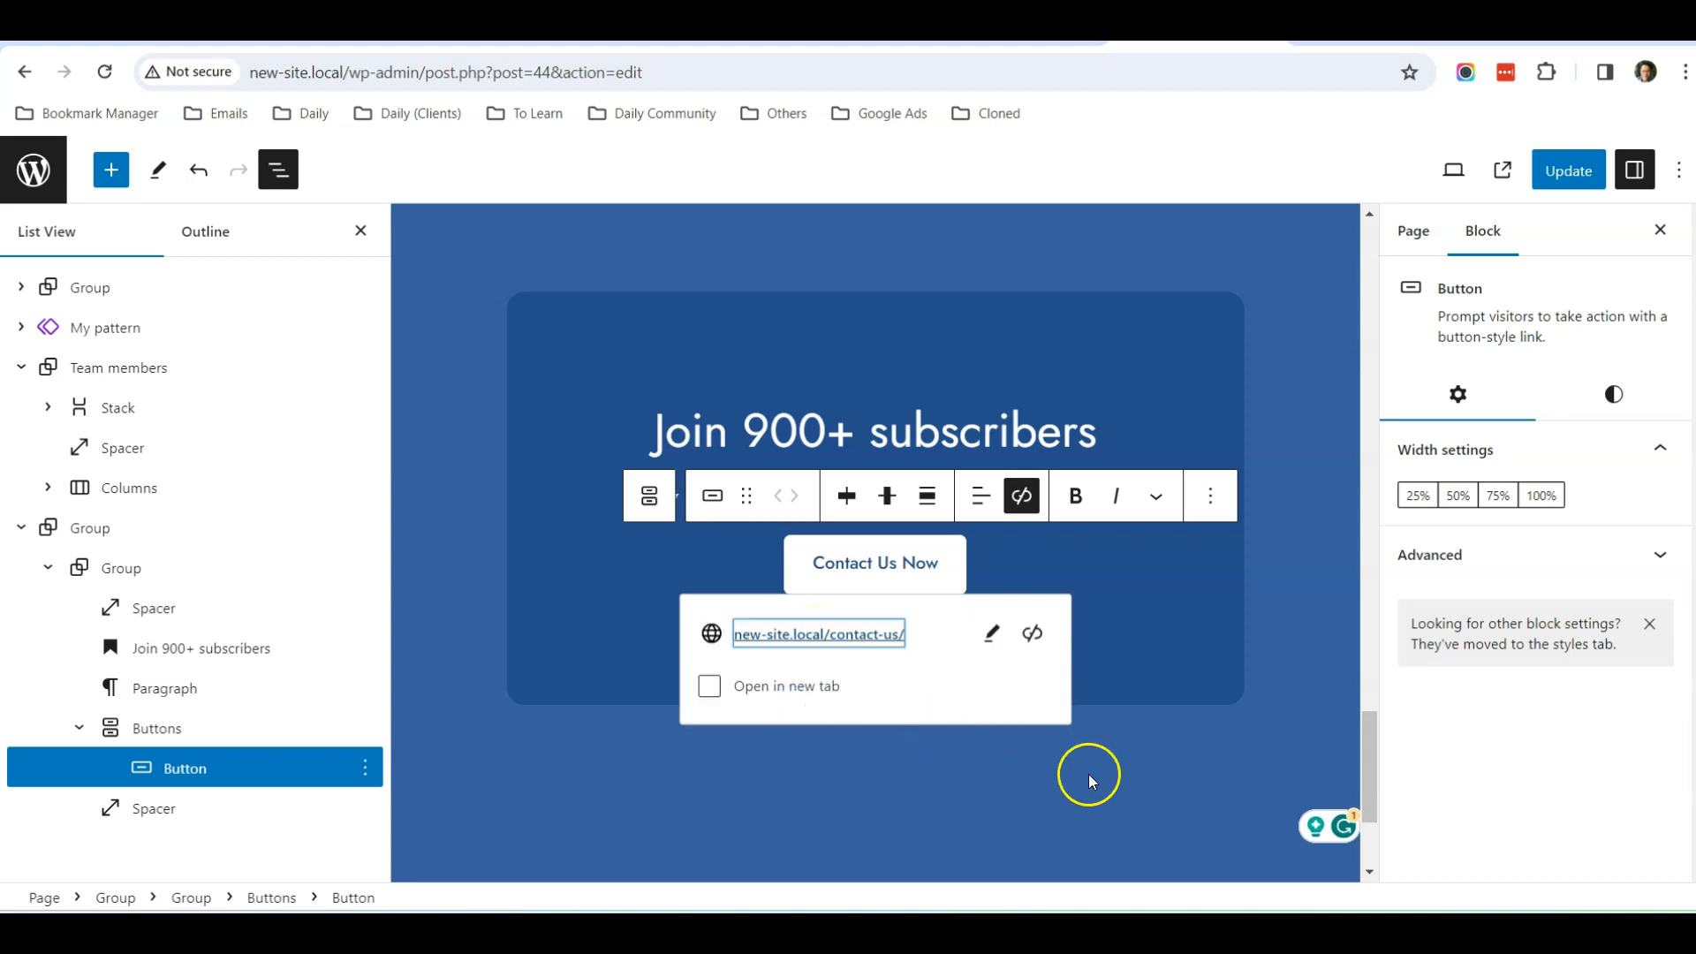
left_click(1143, 792)
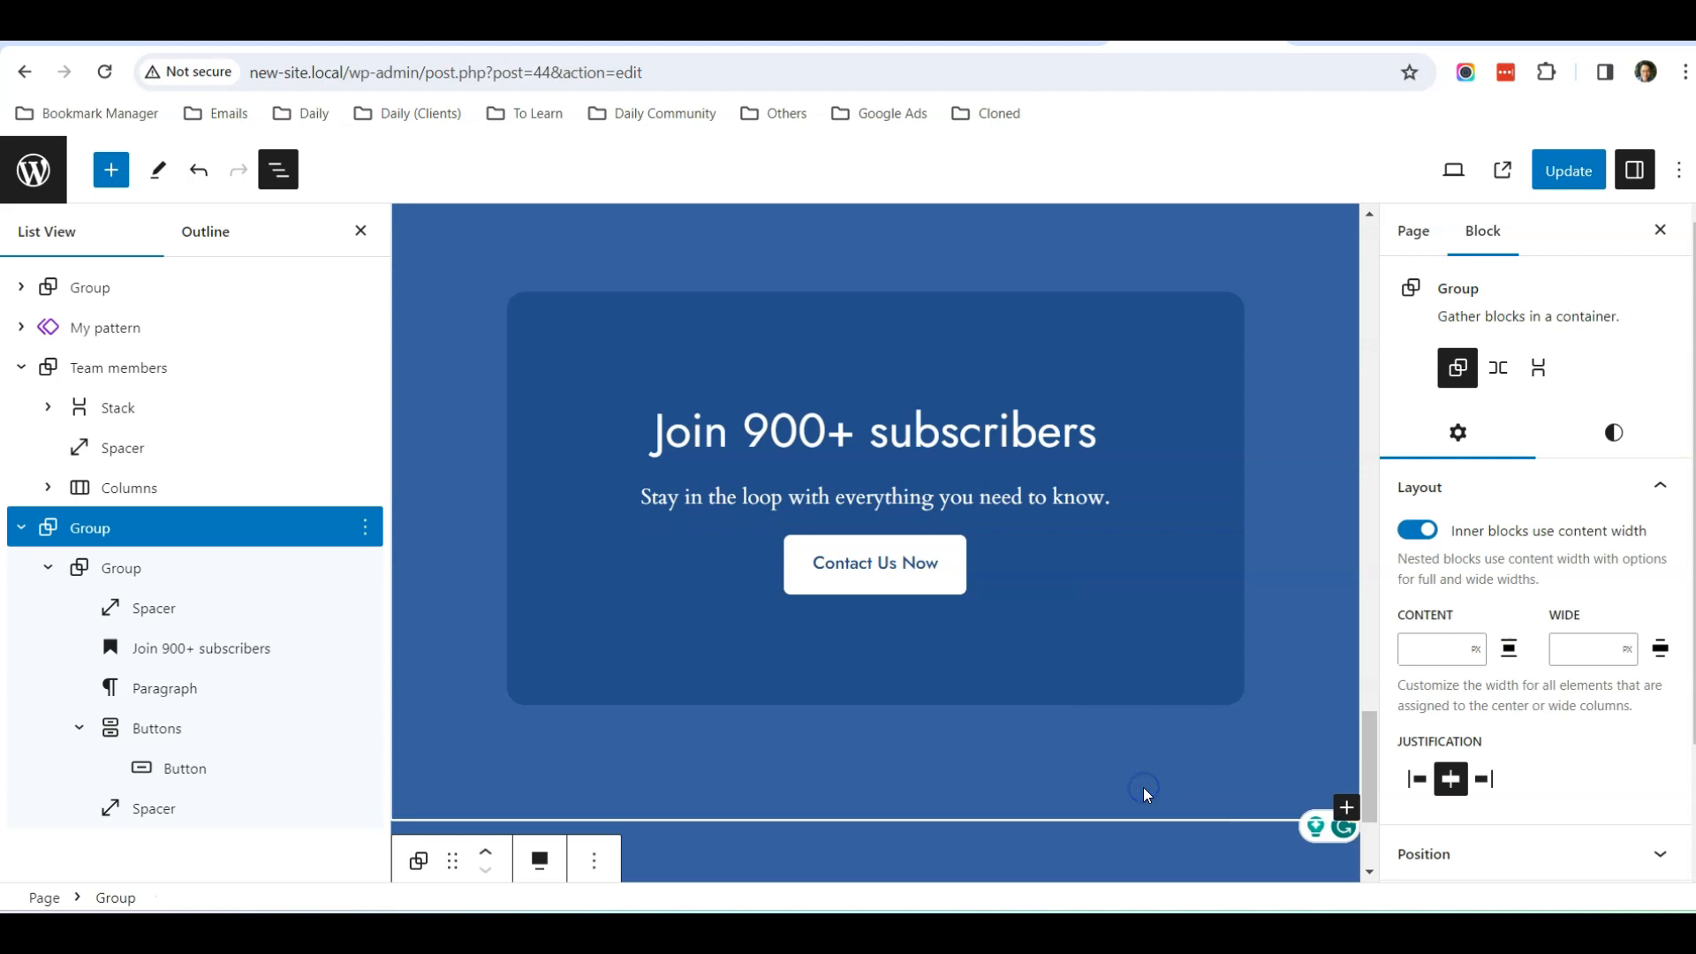
Replace the call to action heading with "Schedule a cleaning appointment today!"
left_click(839, 429)
left_click_drag(1110, 435, 717, 435)
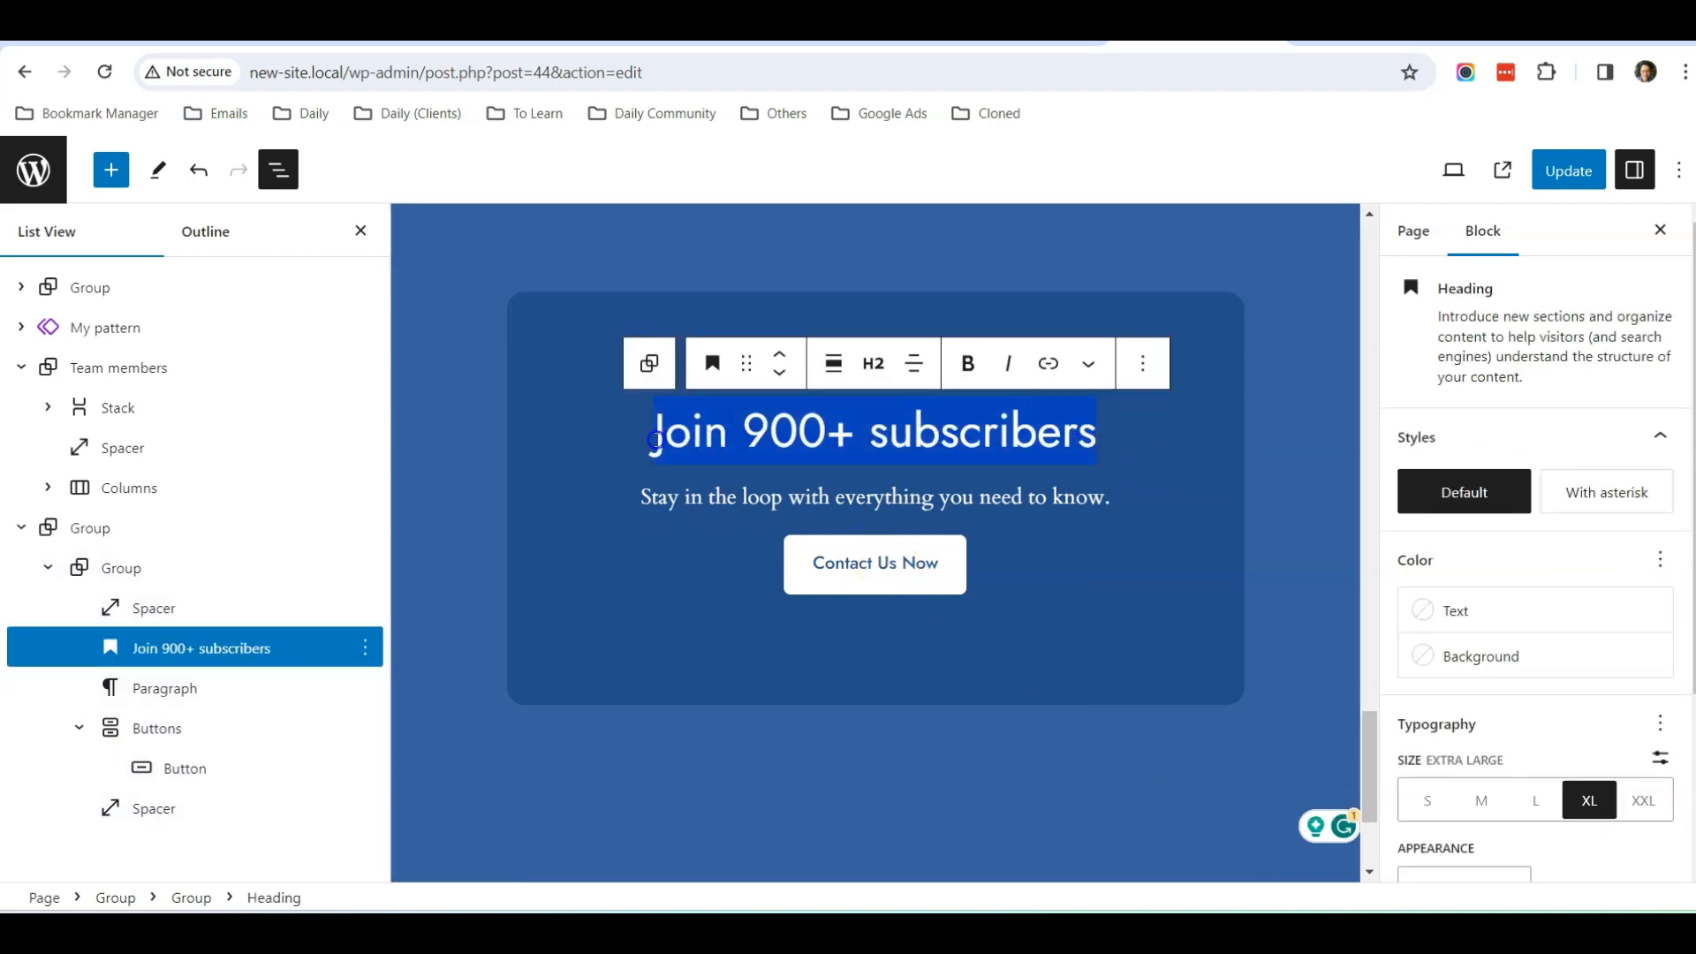
type("Schedule ")
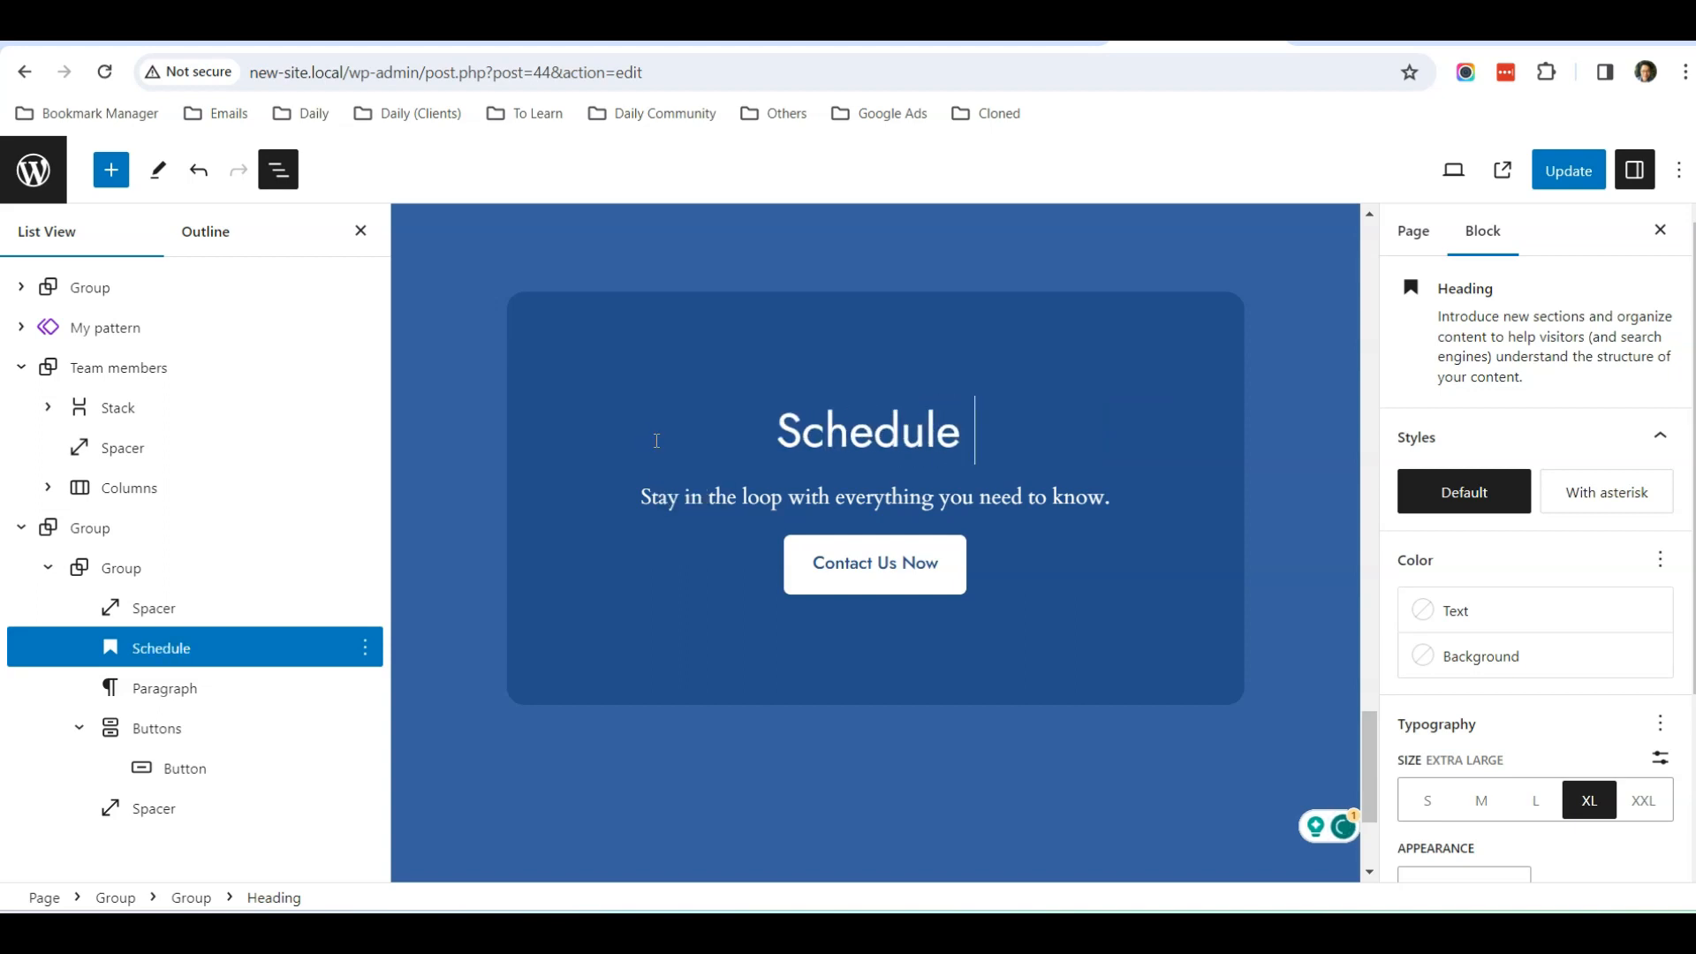
type("an")
key("BackSpace")
type("clea")
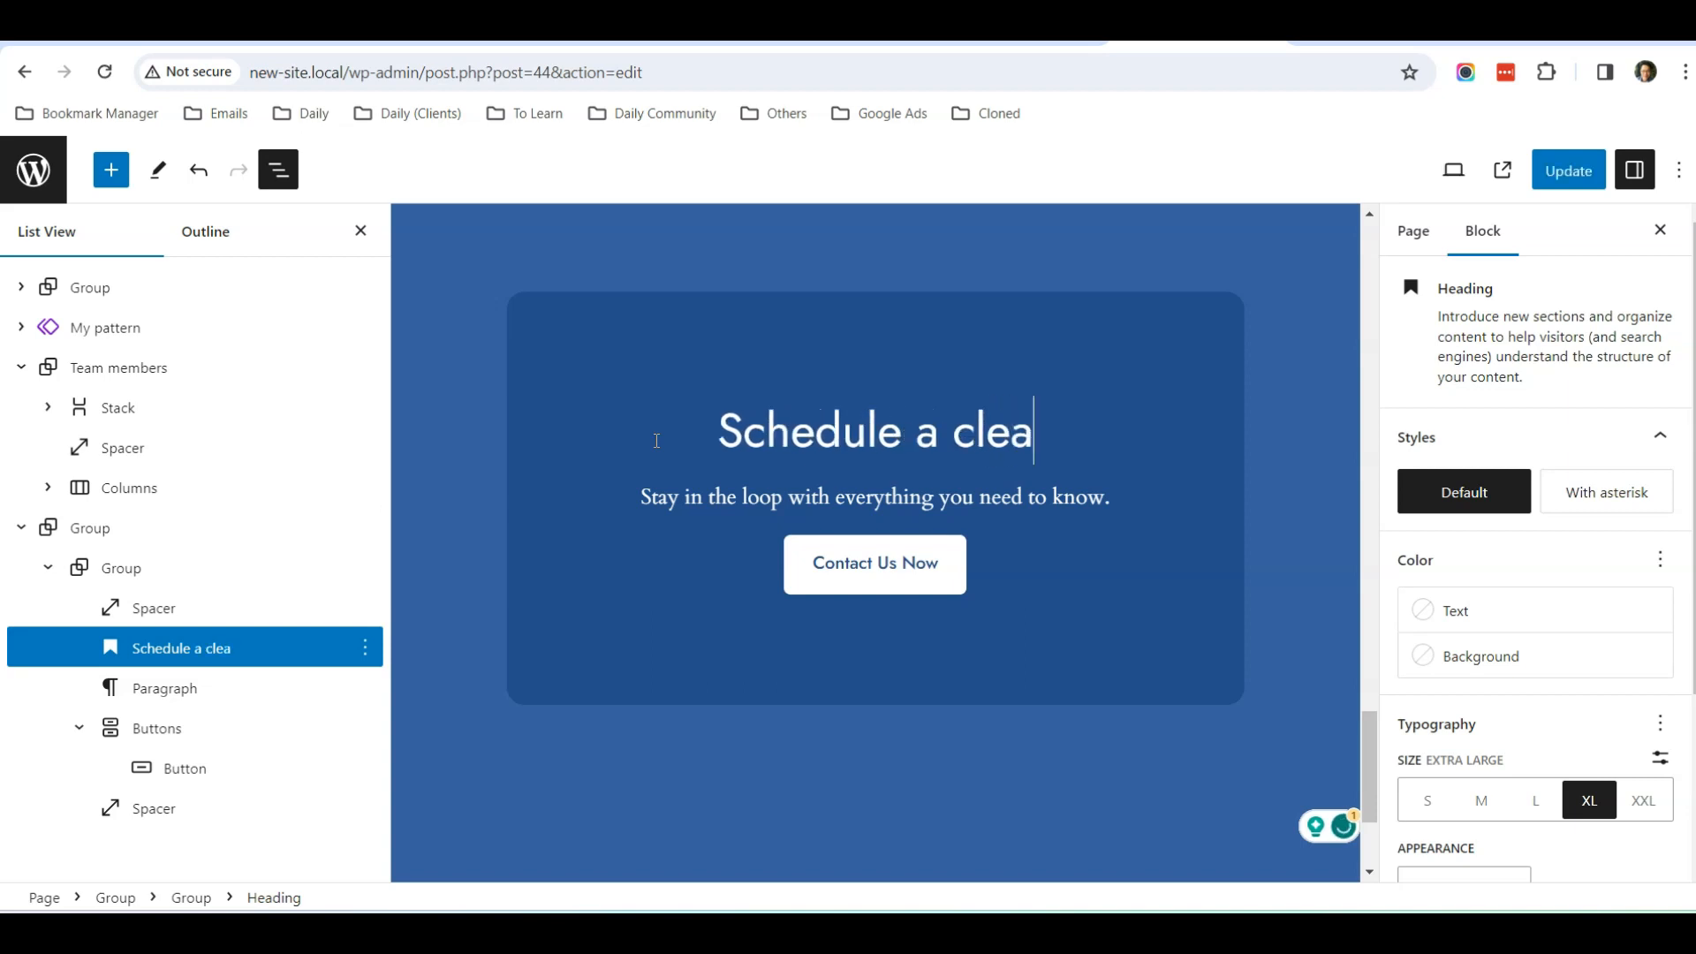
type("ning app")
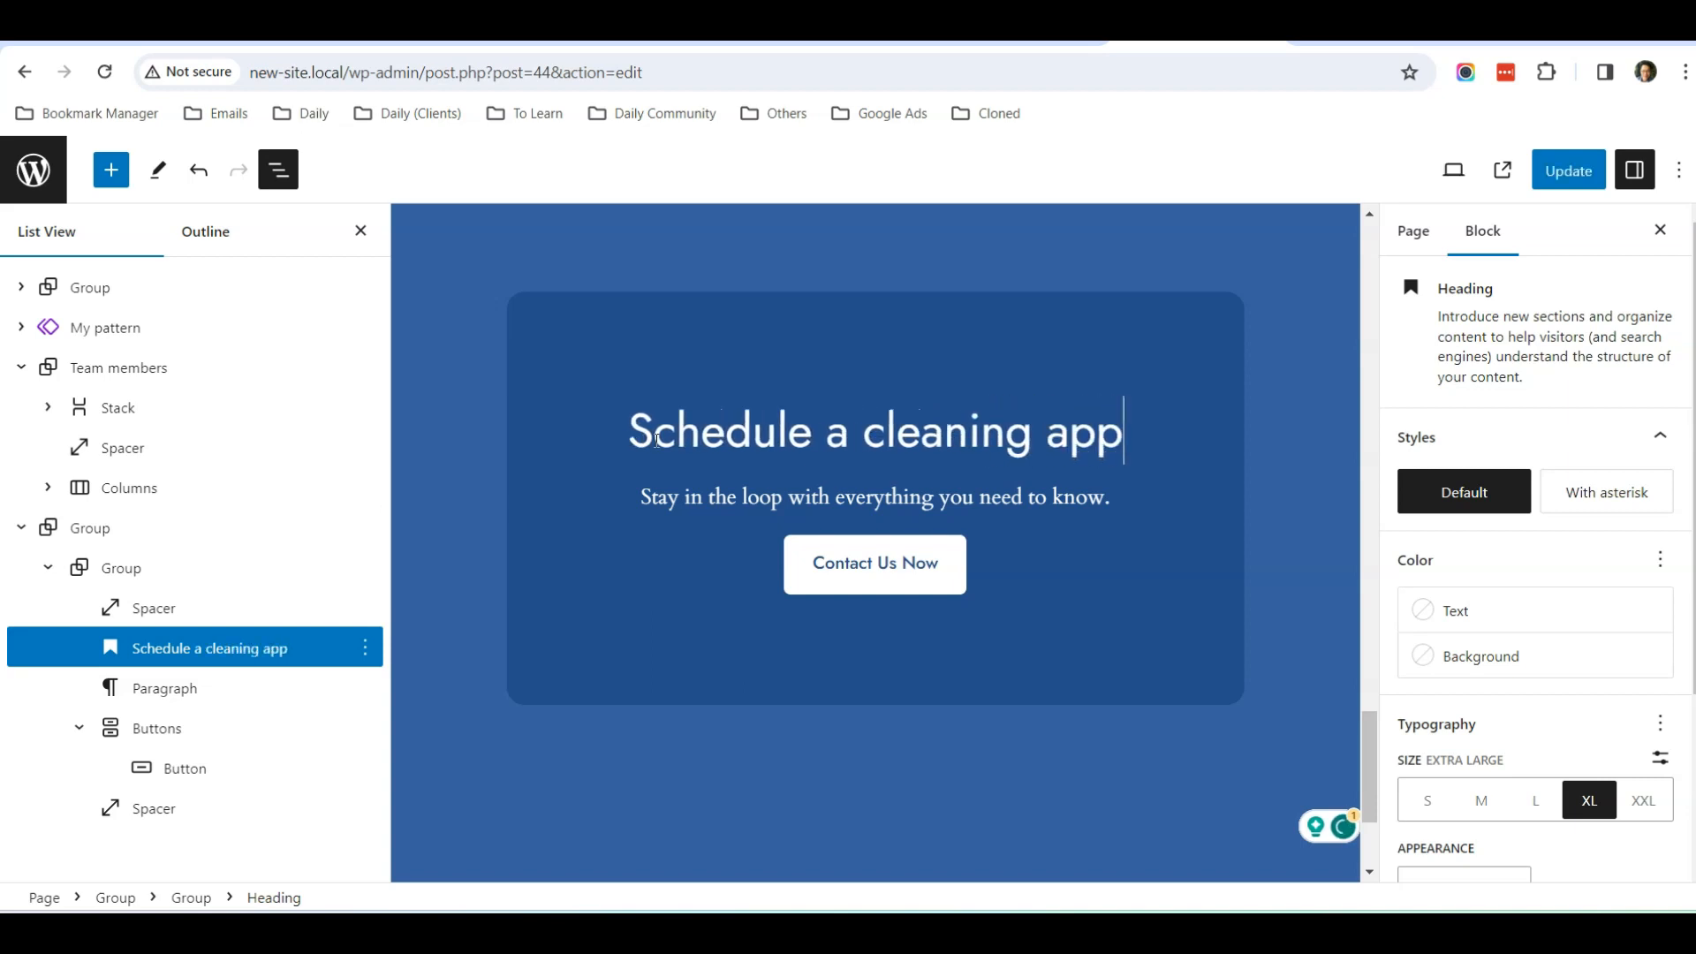
type("ointment today!")
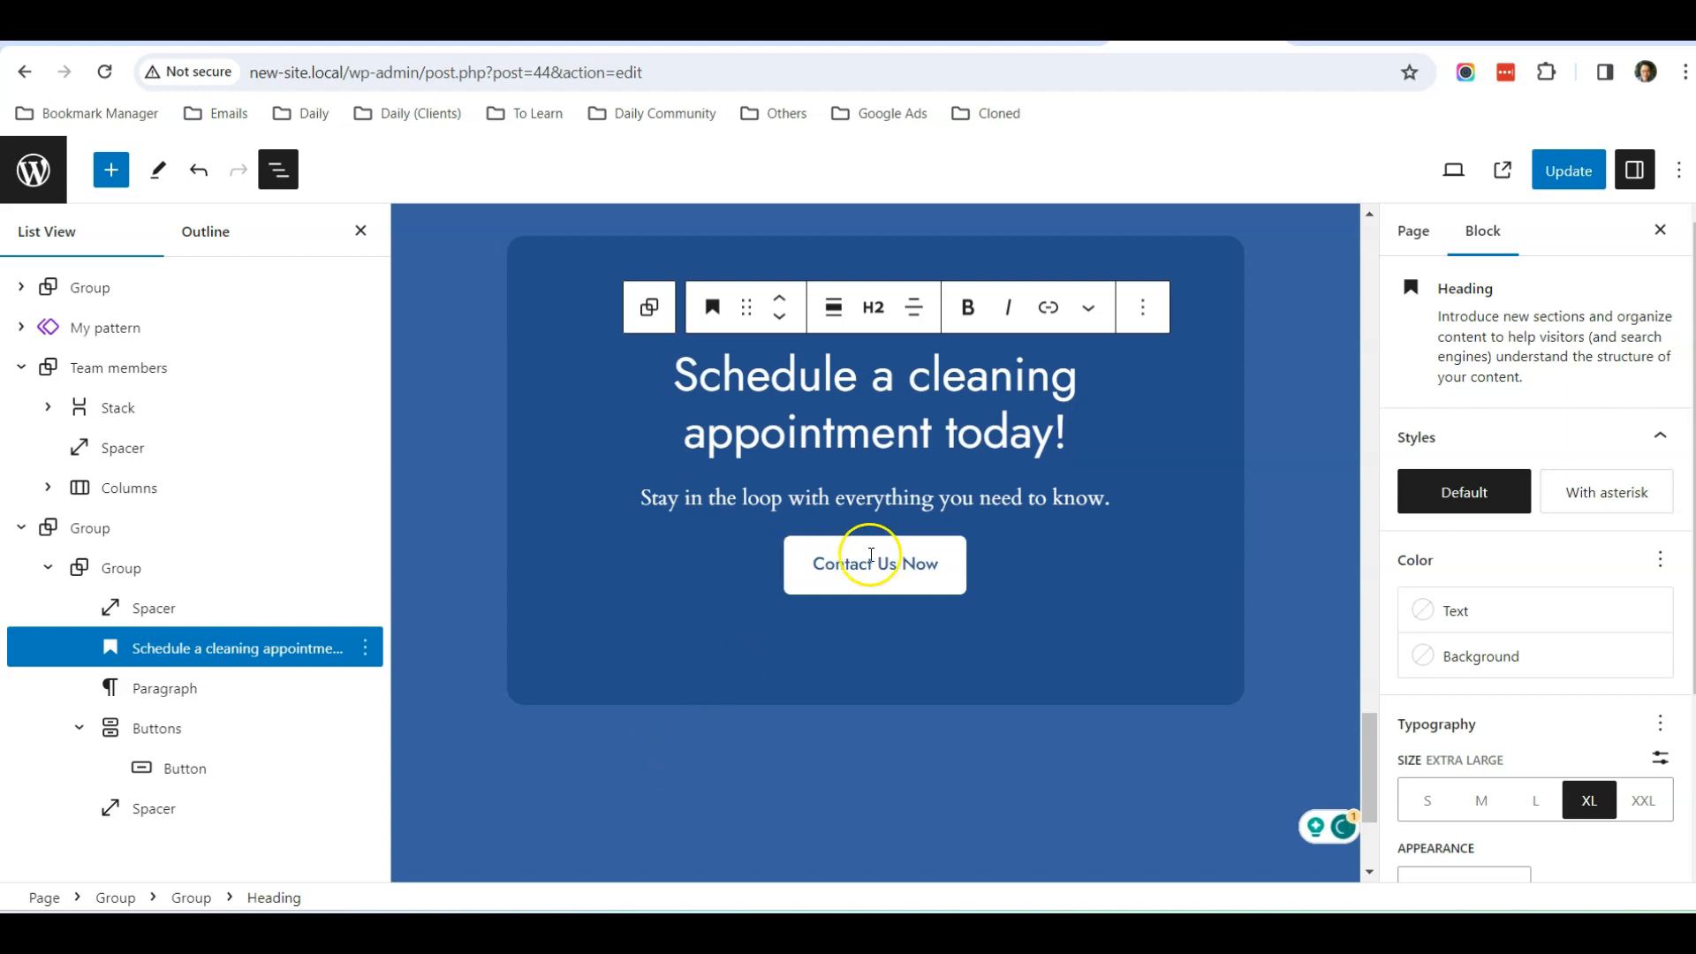
Check the finished call to action section and update the page
scroll(1079, 516, "up", 2)
left_click(1289, 486)
scroll(1205, 537, "up", 4)
scroll(1134, 564, "down", 4)
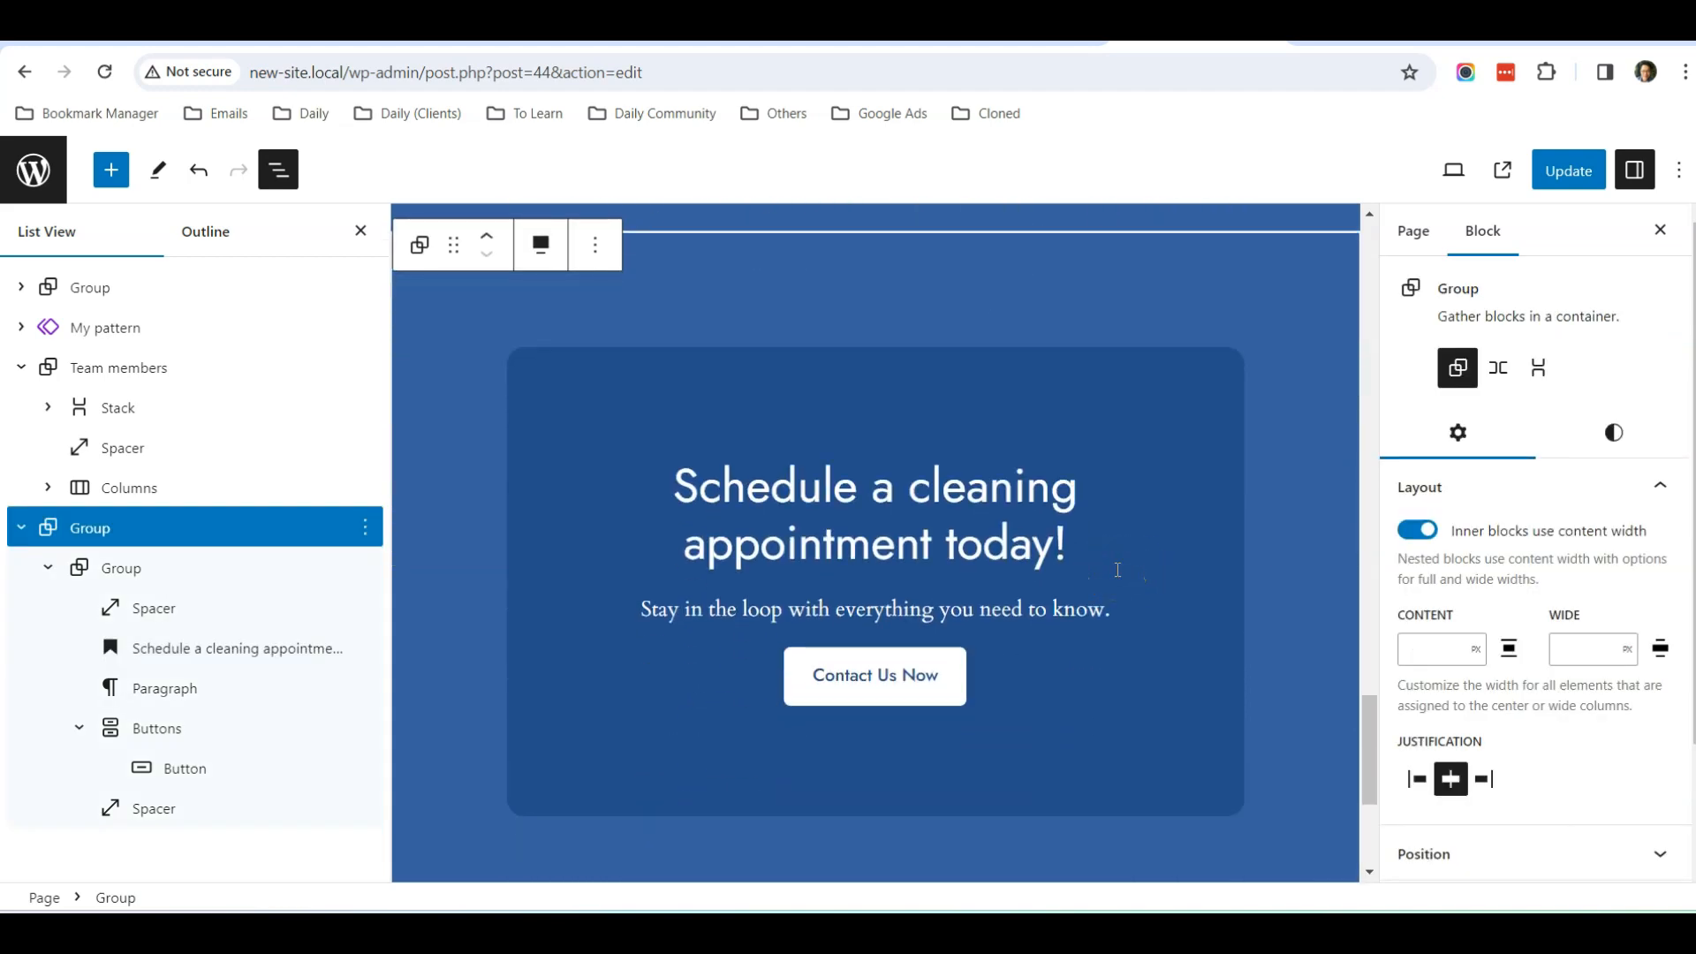
scroll(1117, 570, "down", 4)
scroll(1117, 573, "up", 4)
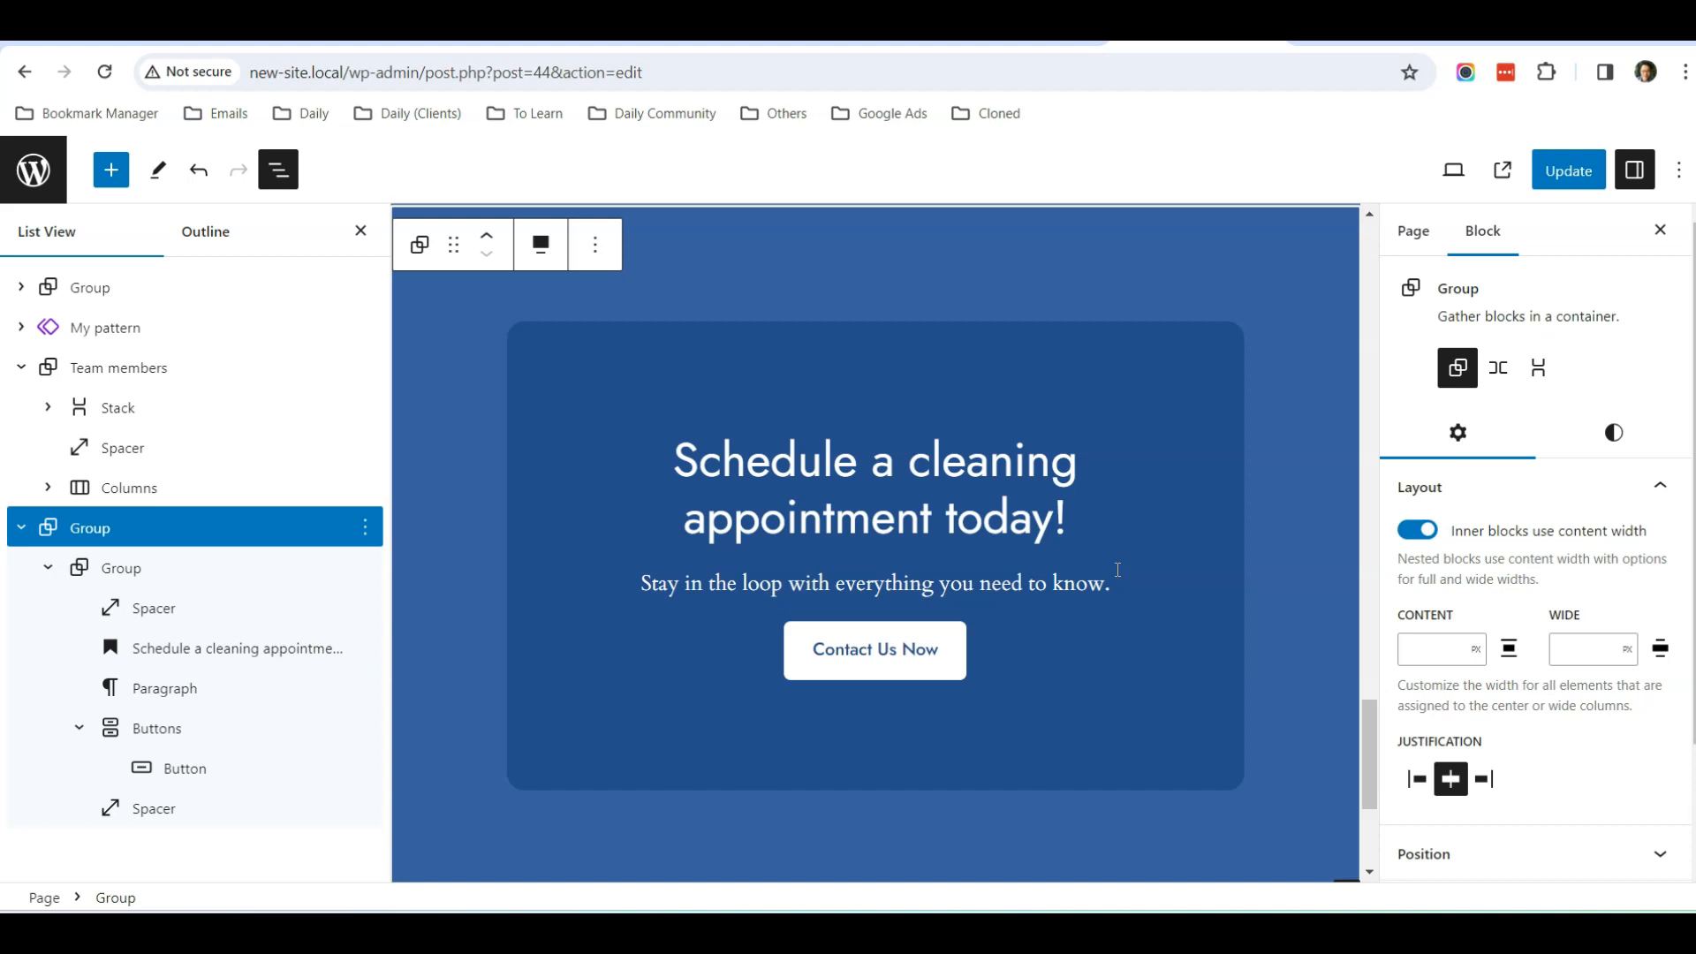
left_click(1569, 171)
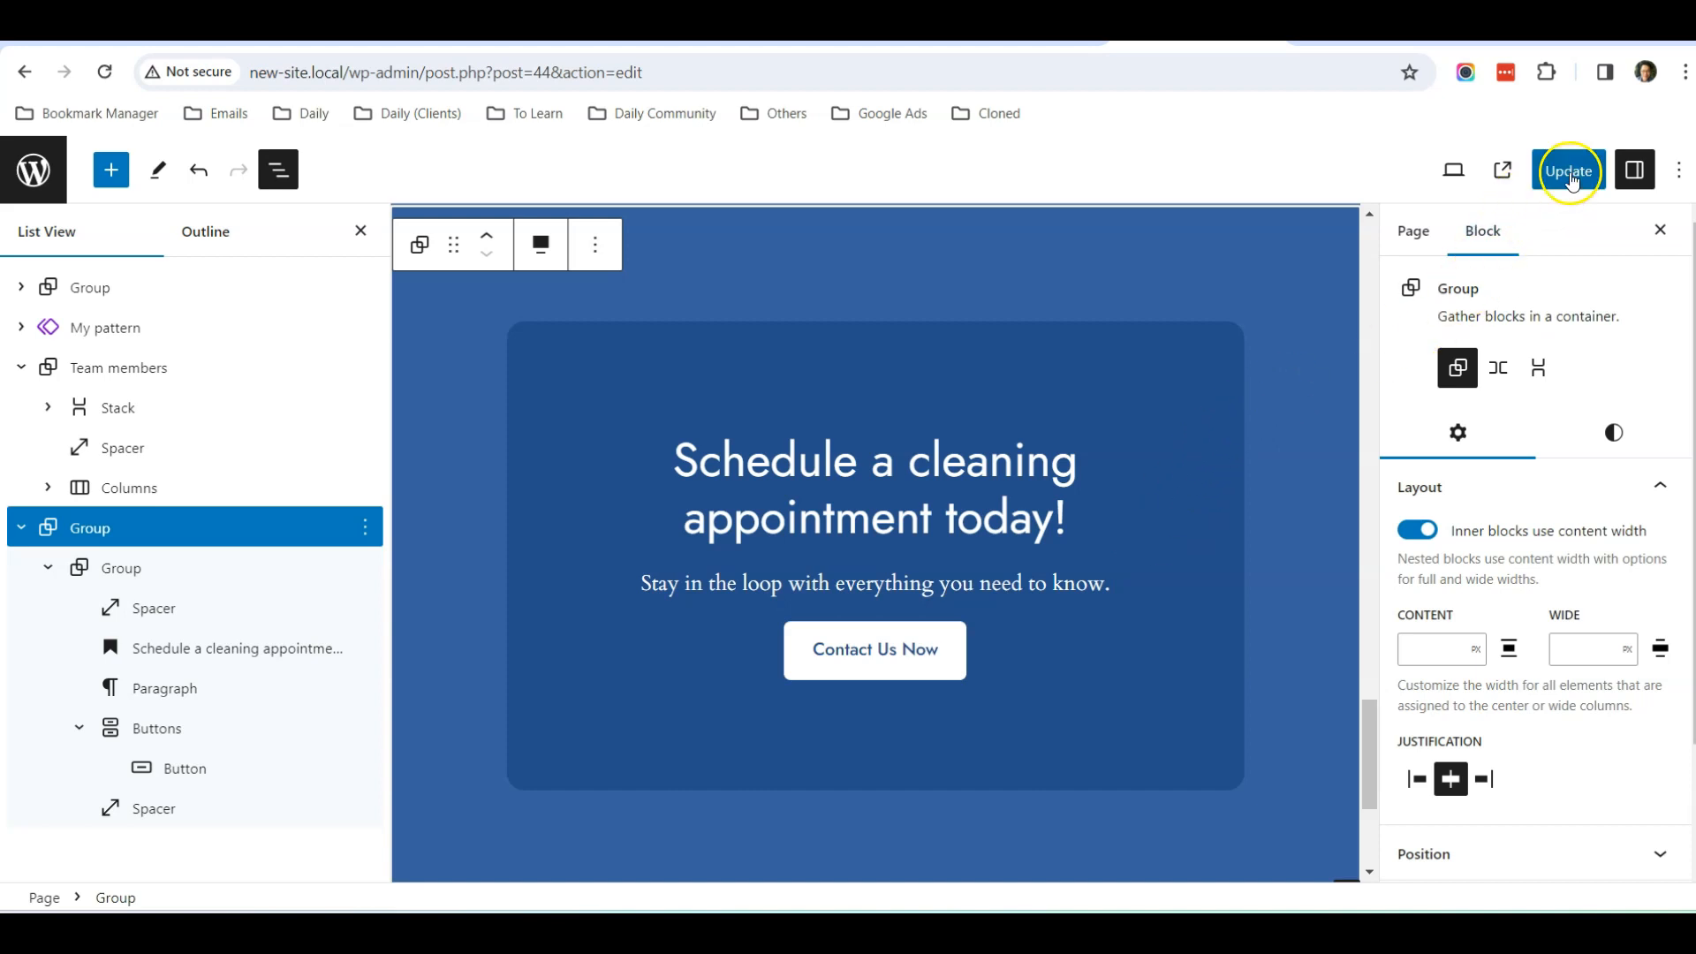
View the published About Us page and examine its intro, Services, team, call to action and footer sections
left_click(1502, 172)
scroll(781, 287, "down", 1)
scroll(764, 296, "up", 1)
scroll(442, 352, "down", 10)
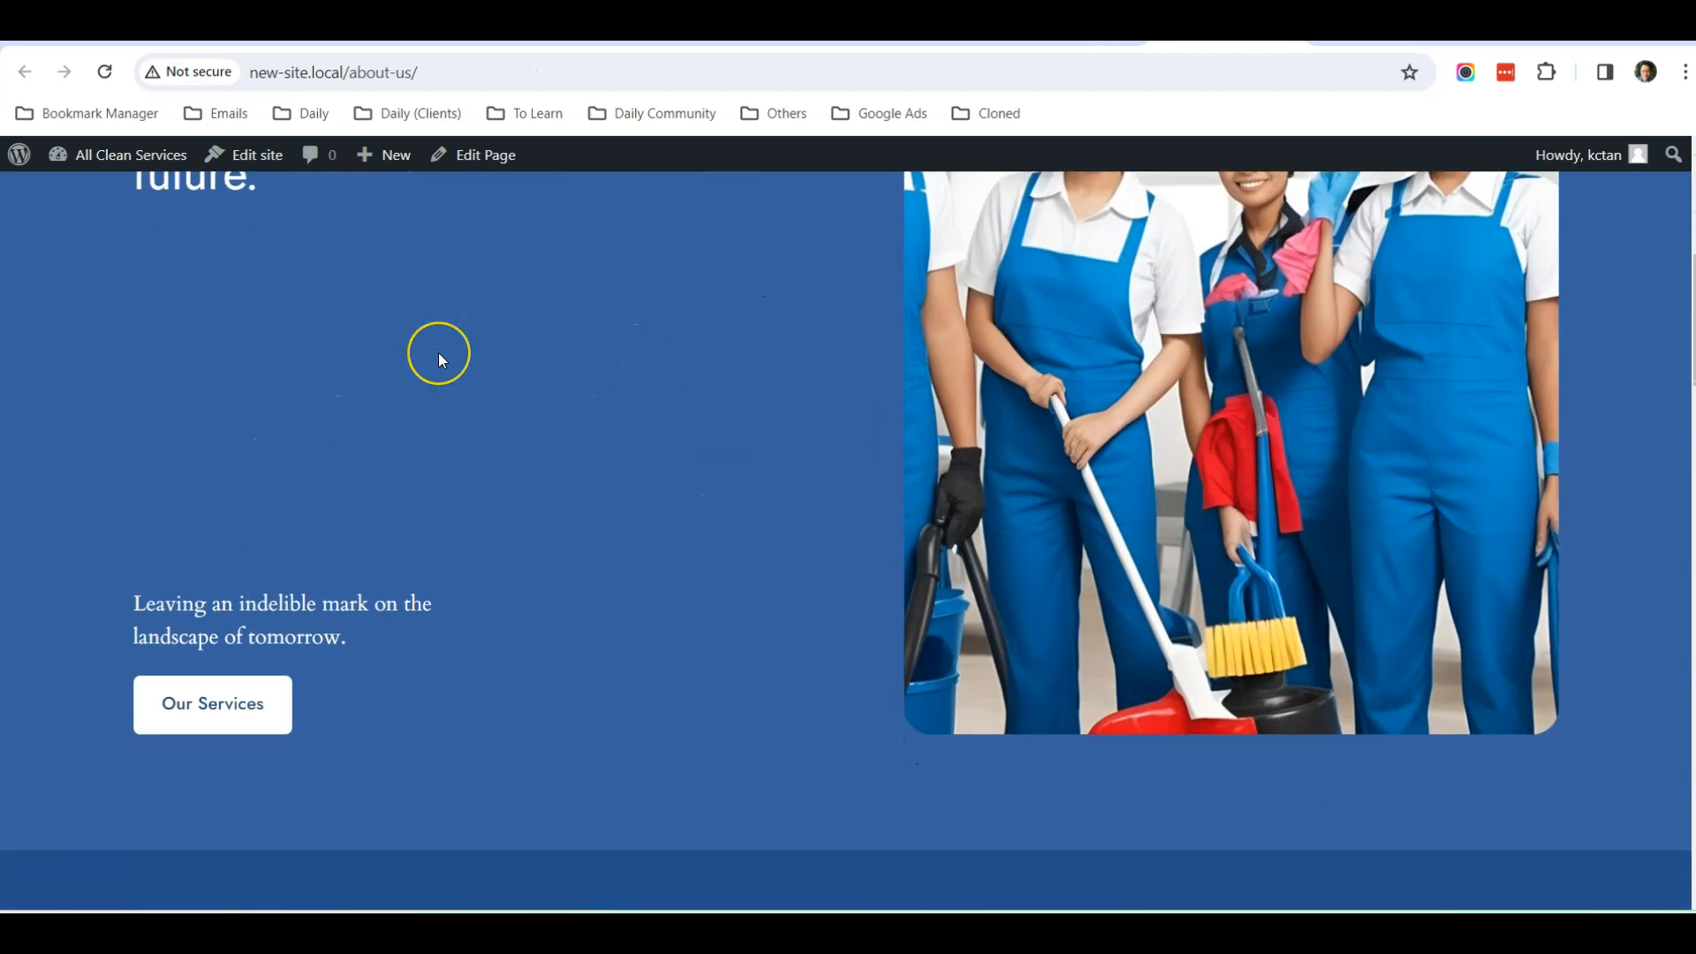
scroll(439, 353, "down", 6)
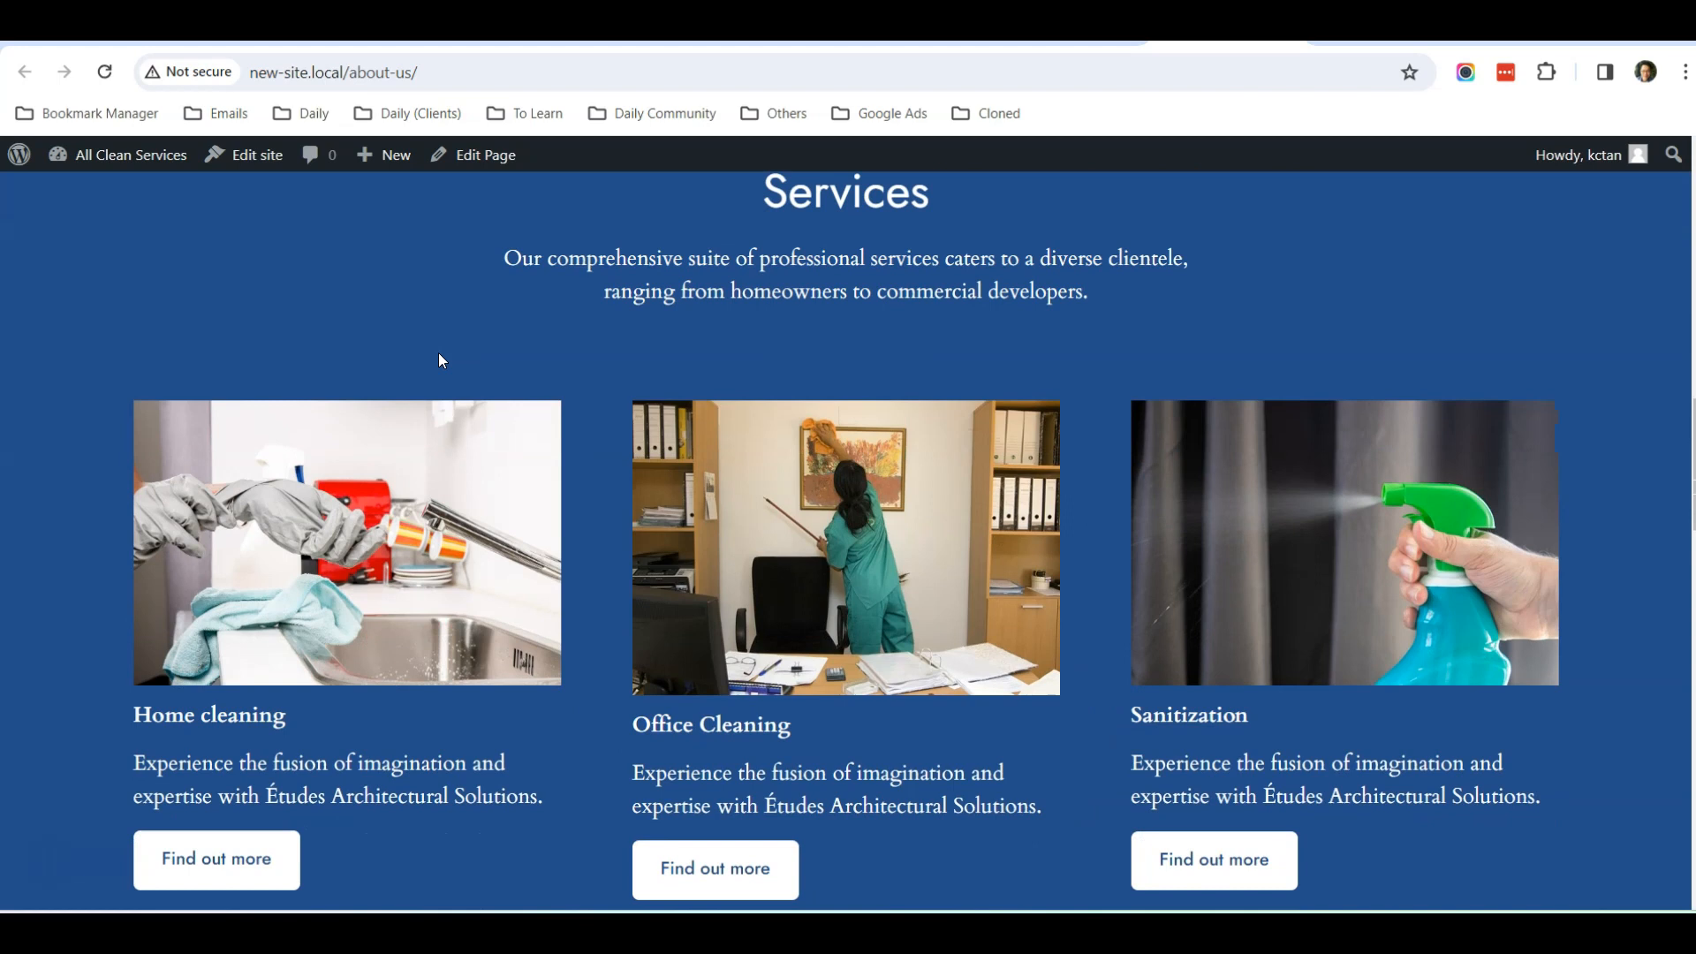
scroll(439, 354, "up", 1)
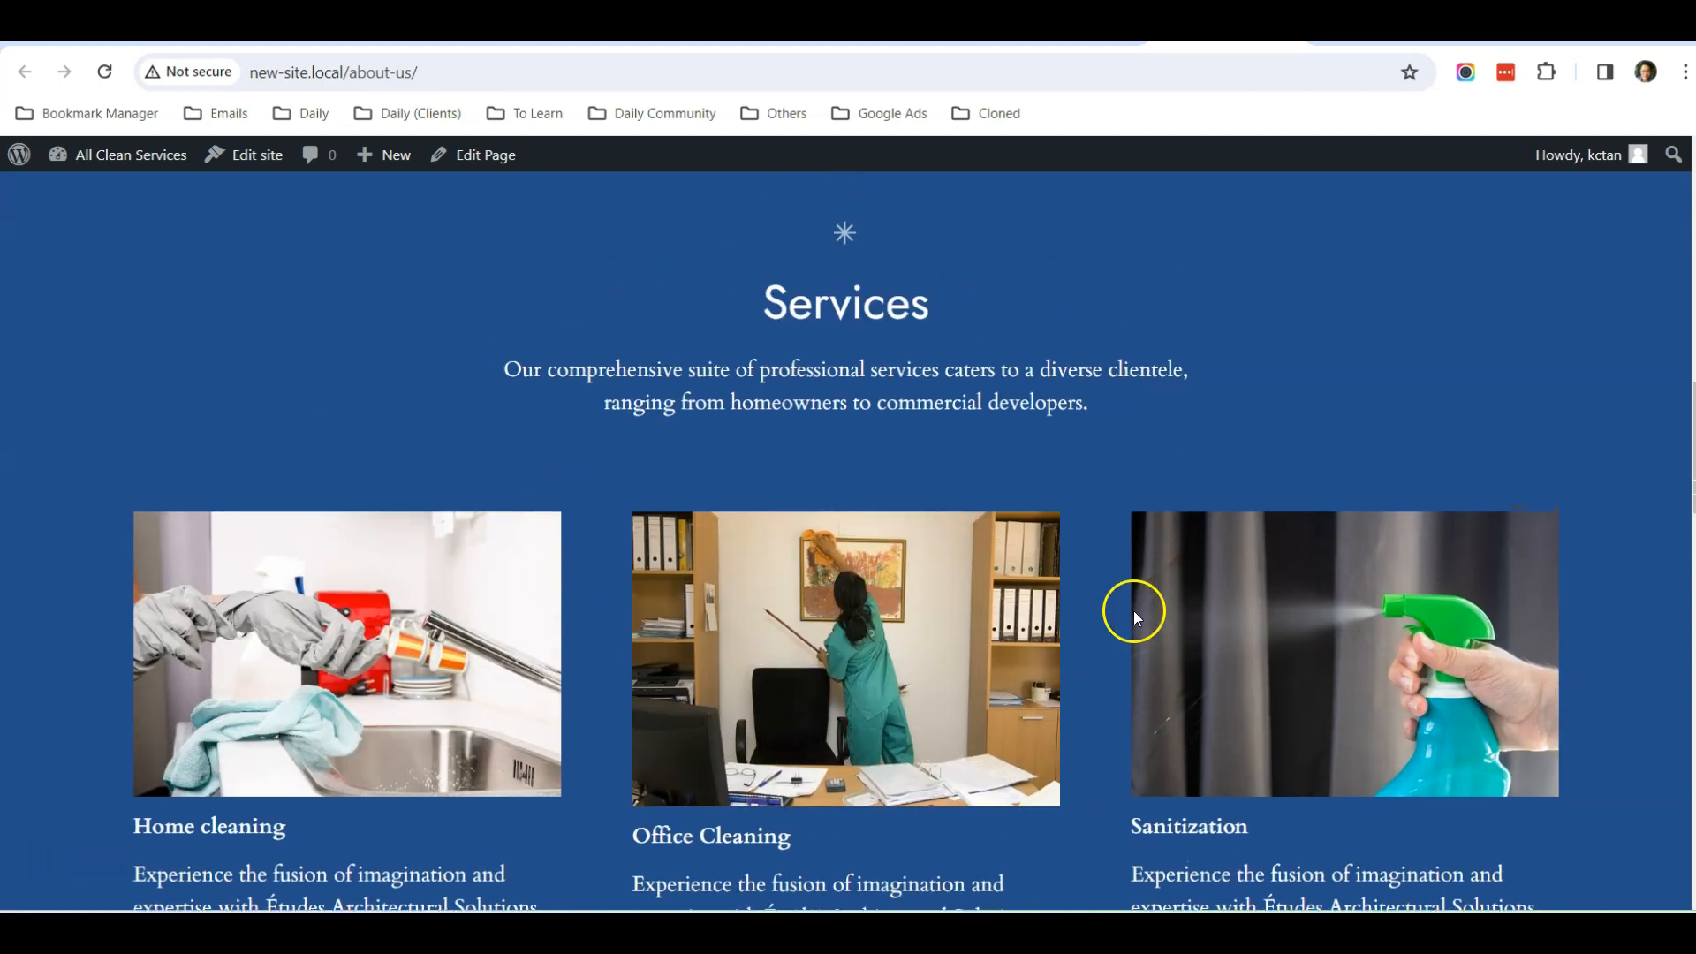
scroll(1088, 422, "down", 5)
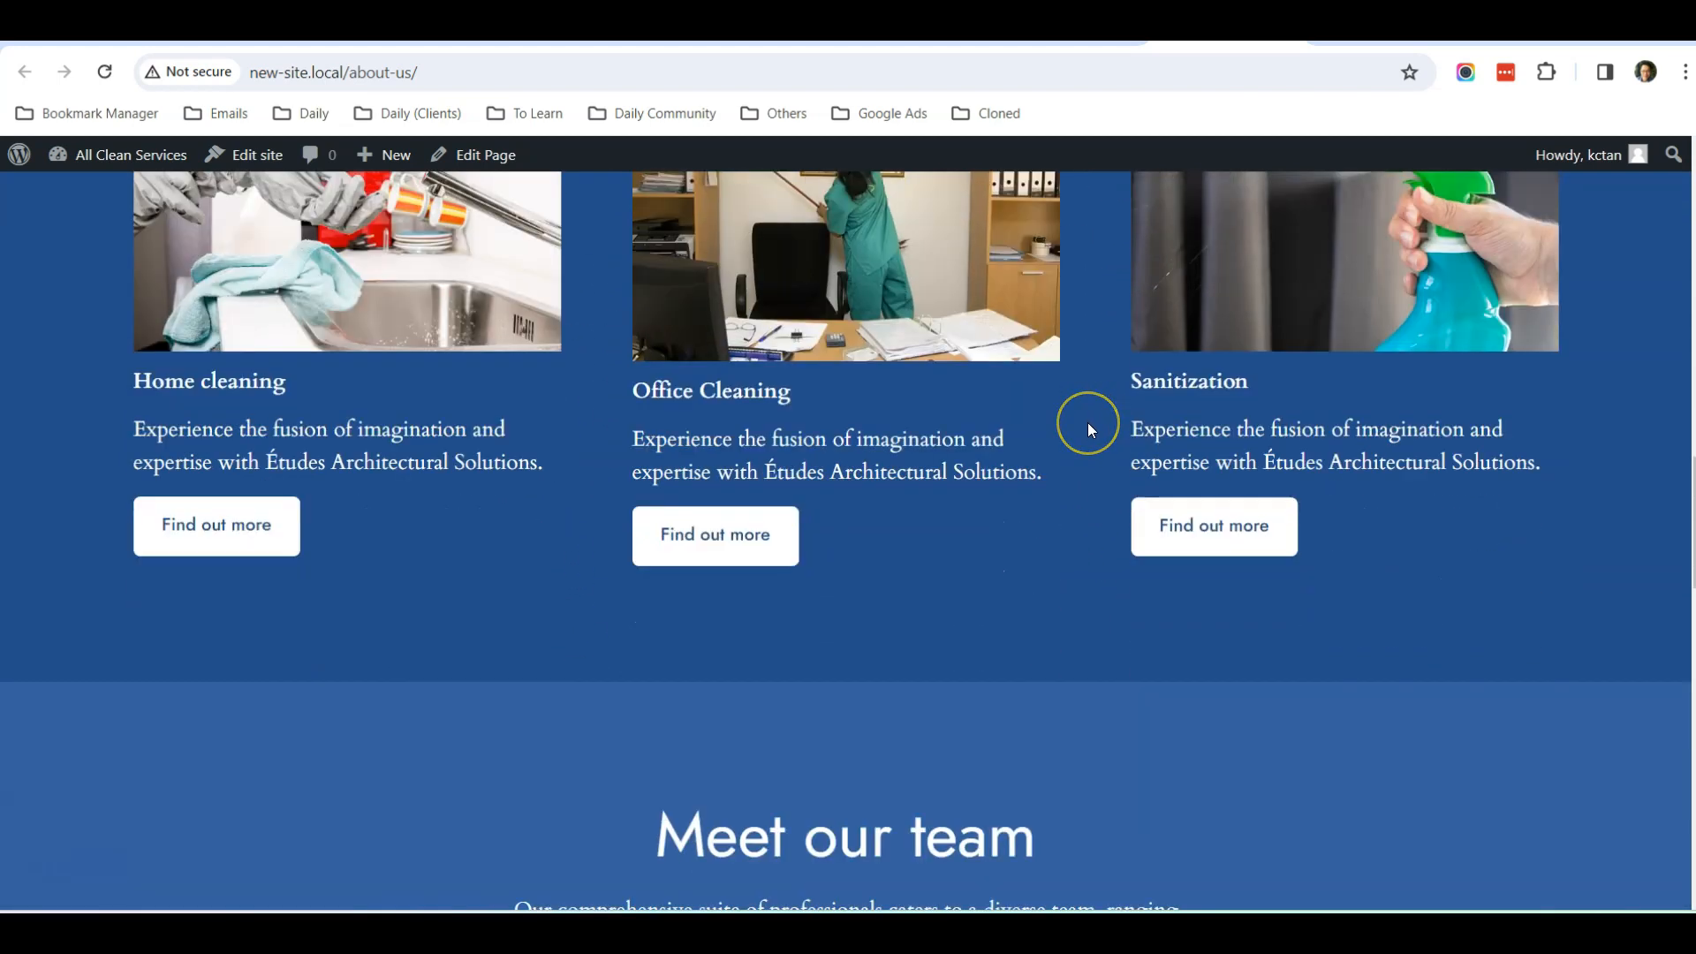
scroll(1088, 422, "down", 6)
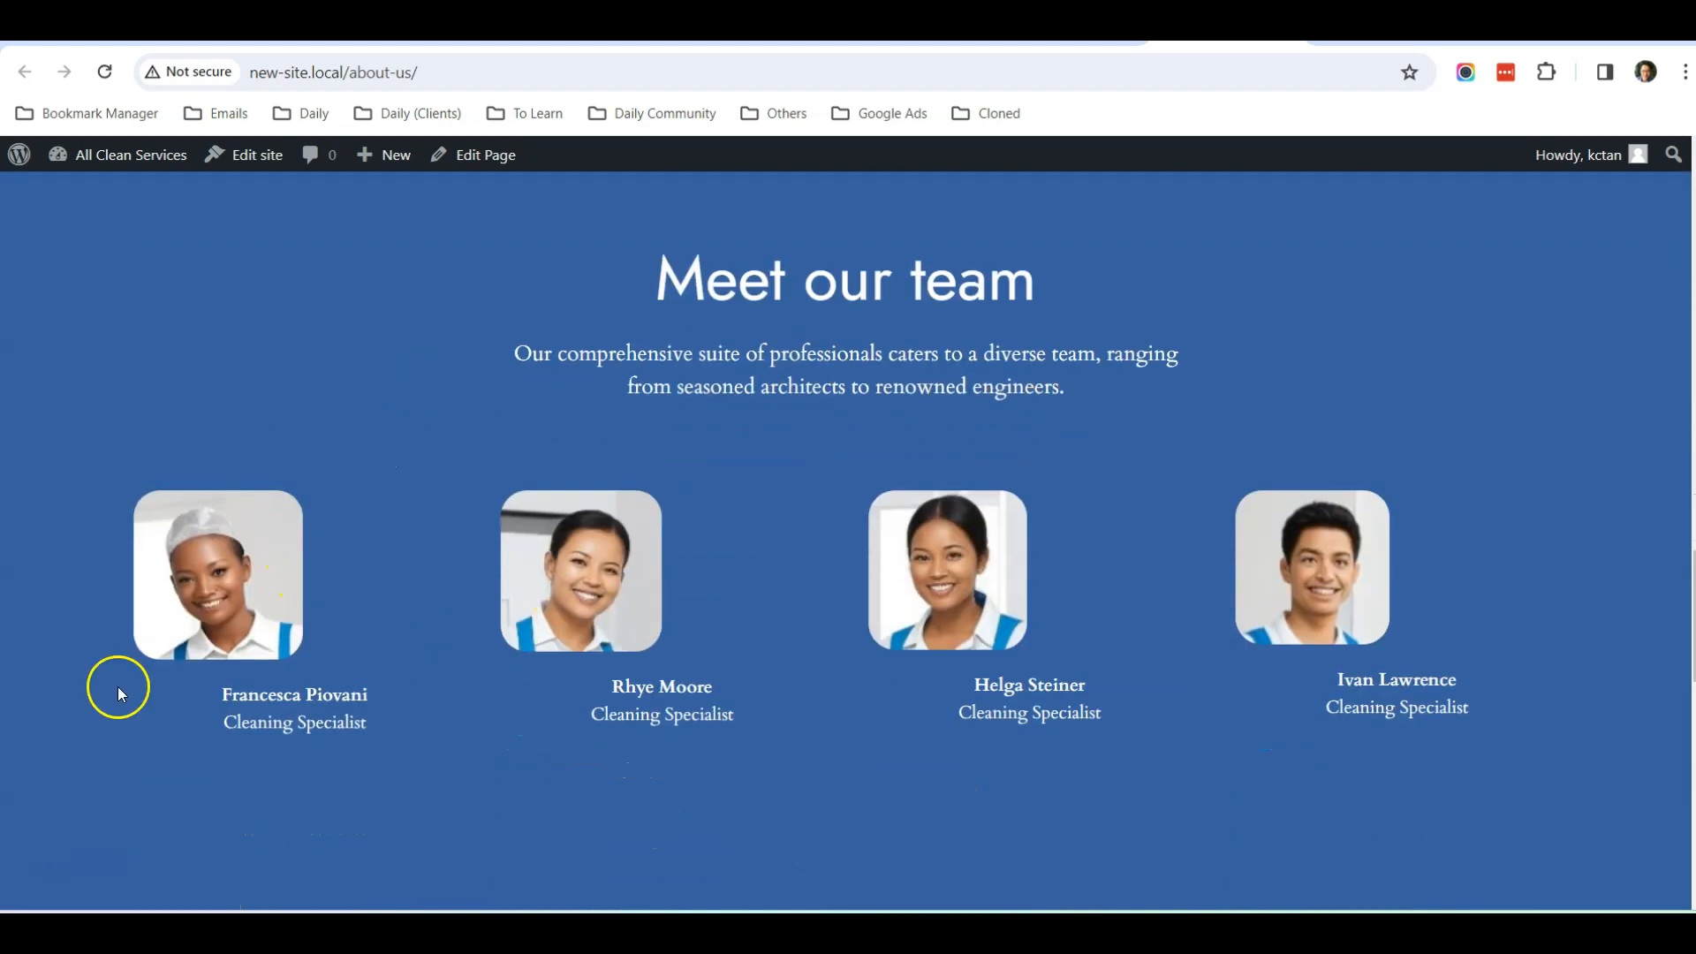
scroll(690, 642, "down", 8)
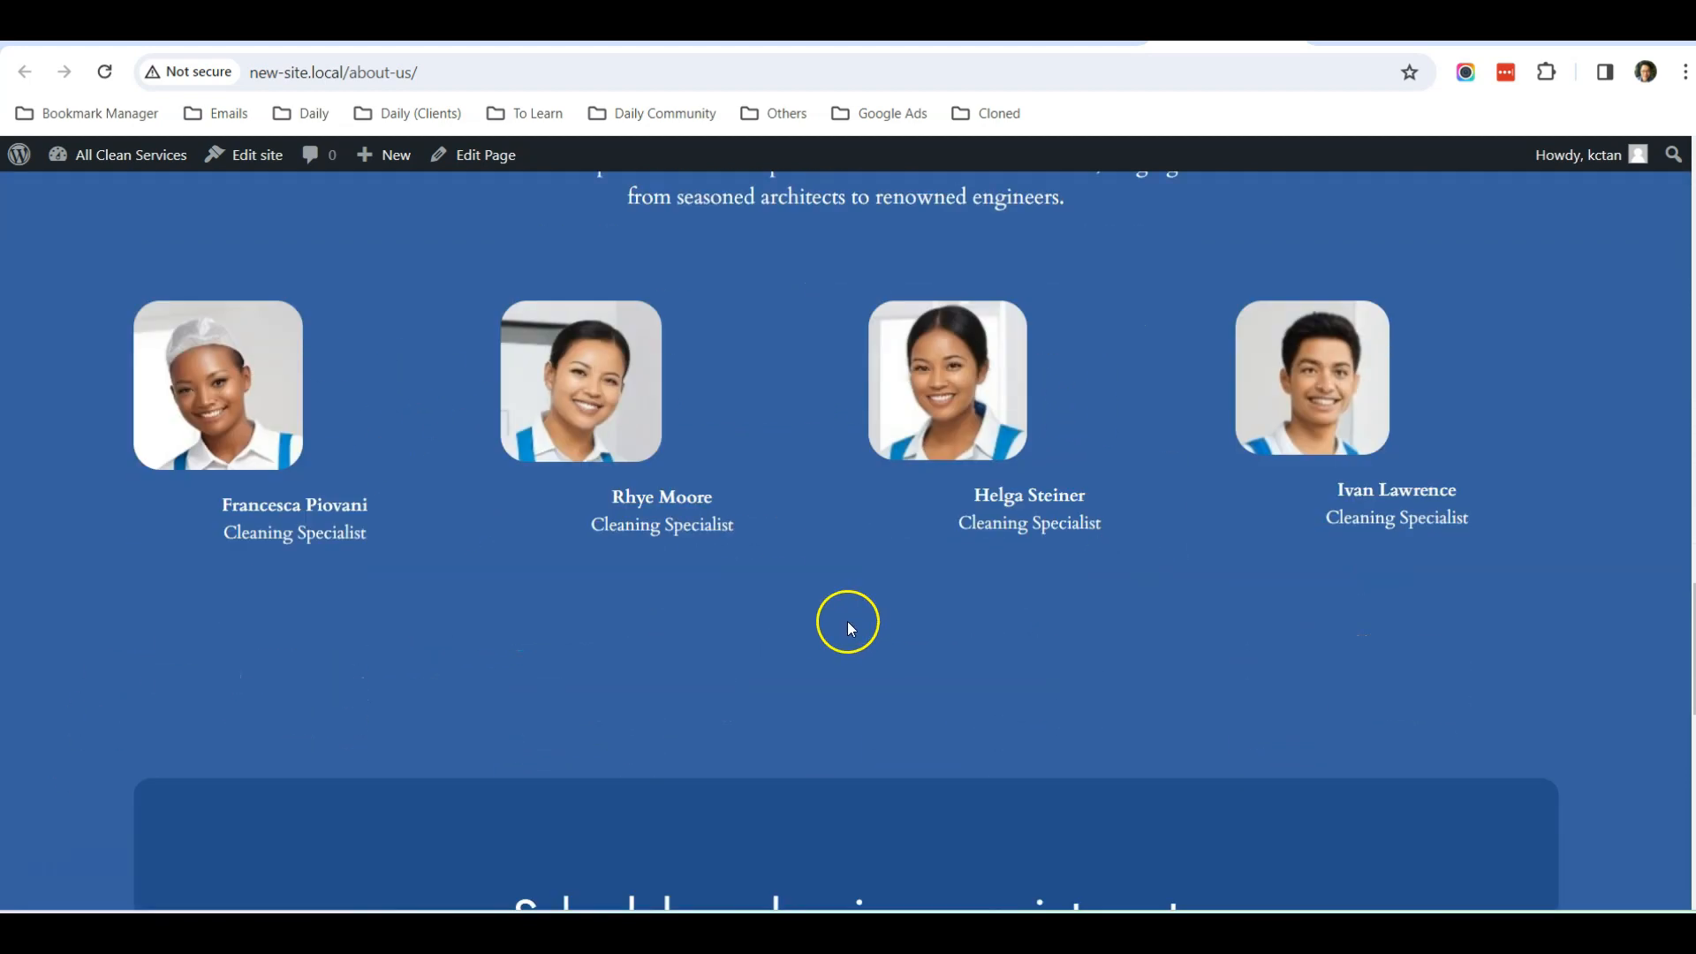
scroll(766, 411, "down", 4)
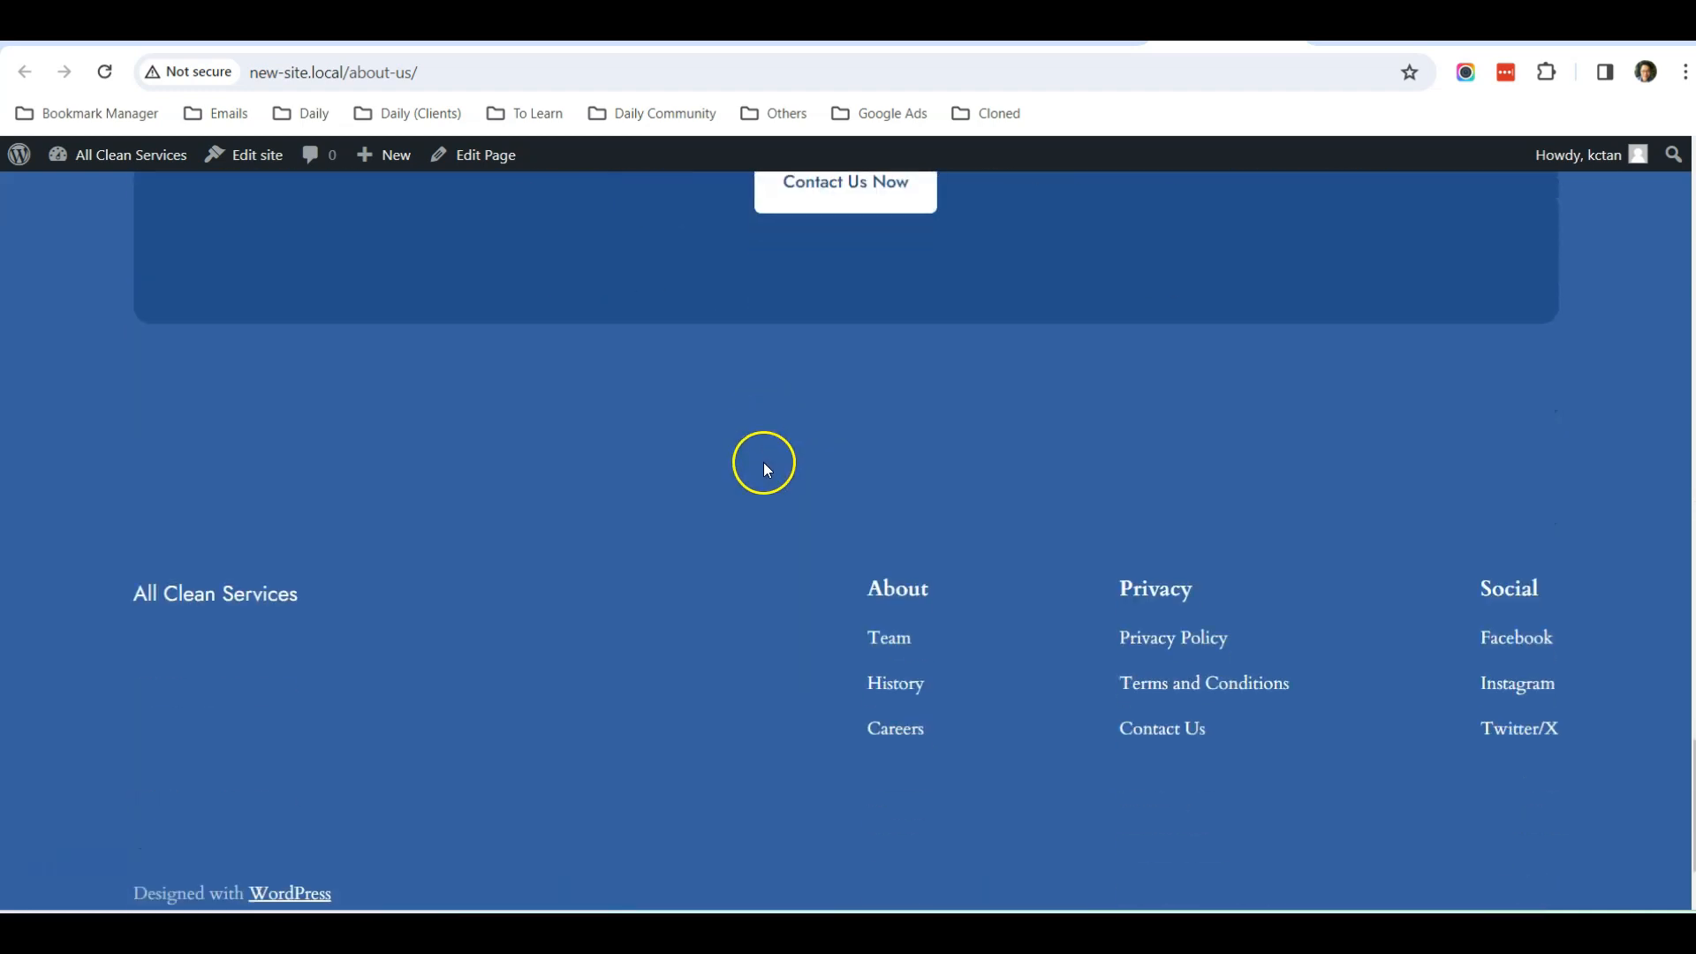
scroll(765, 462, "up", 14)
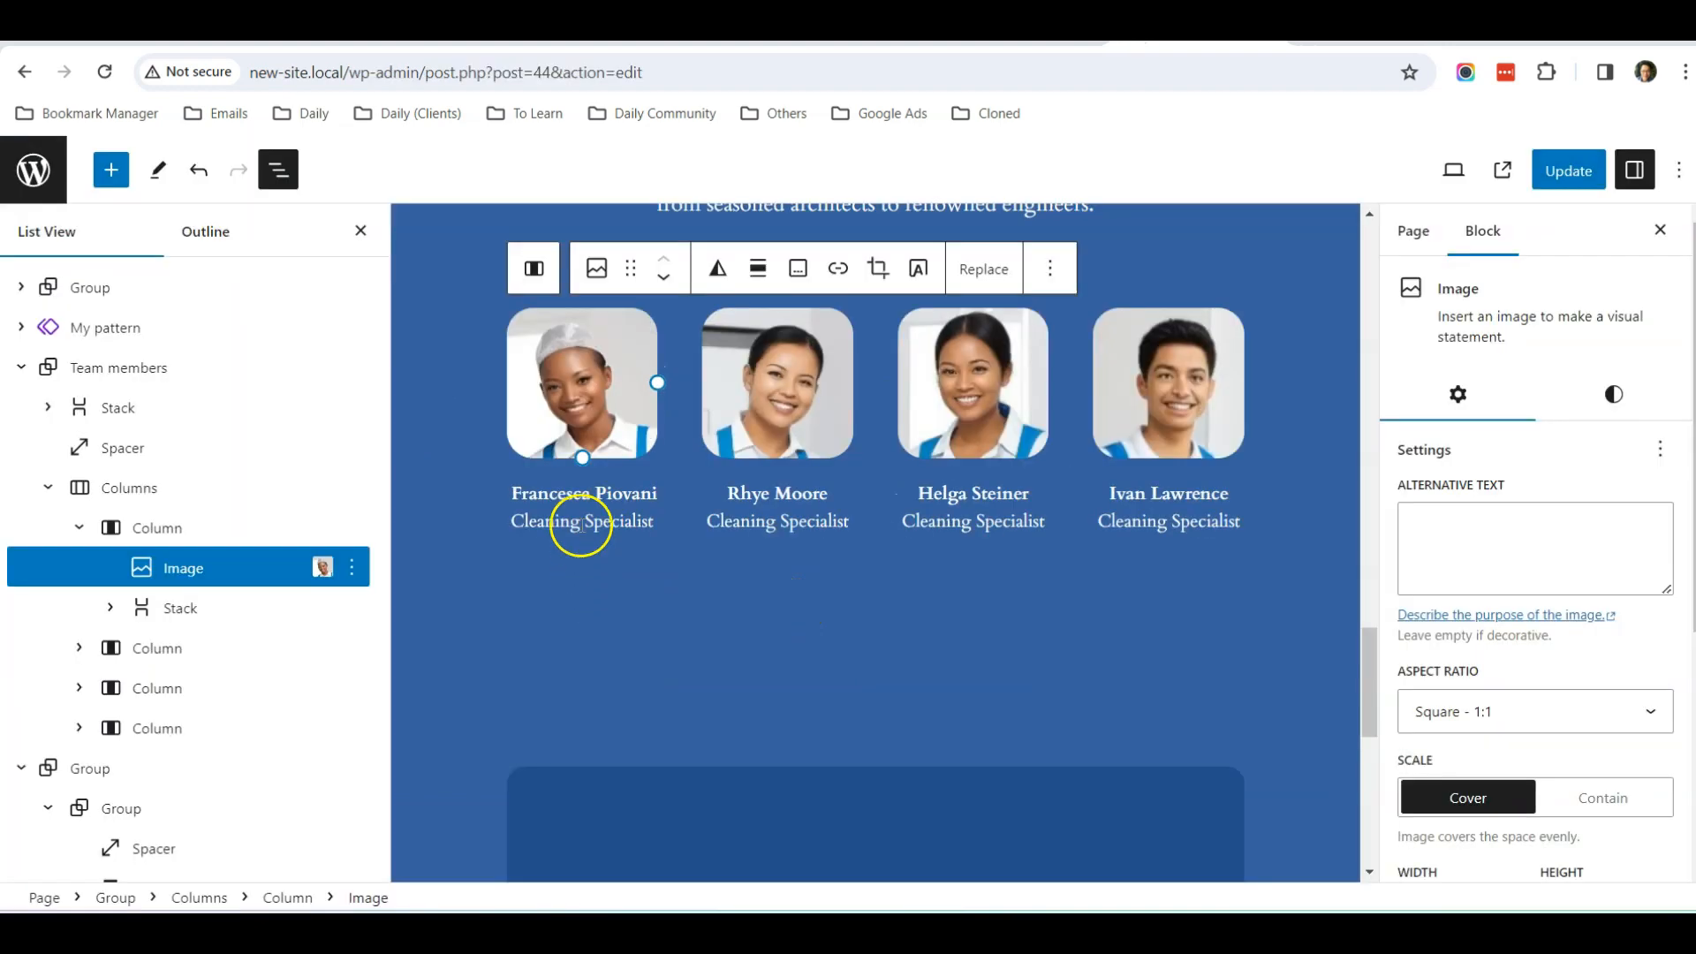
scroll(651, 473, "up", 3)
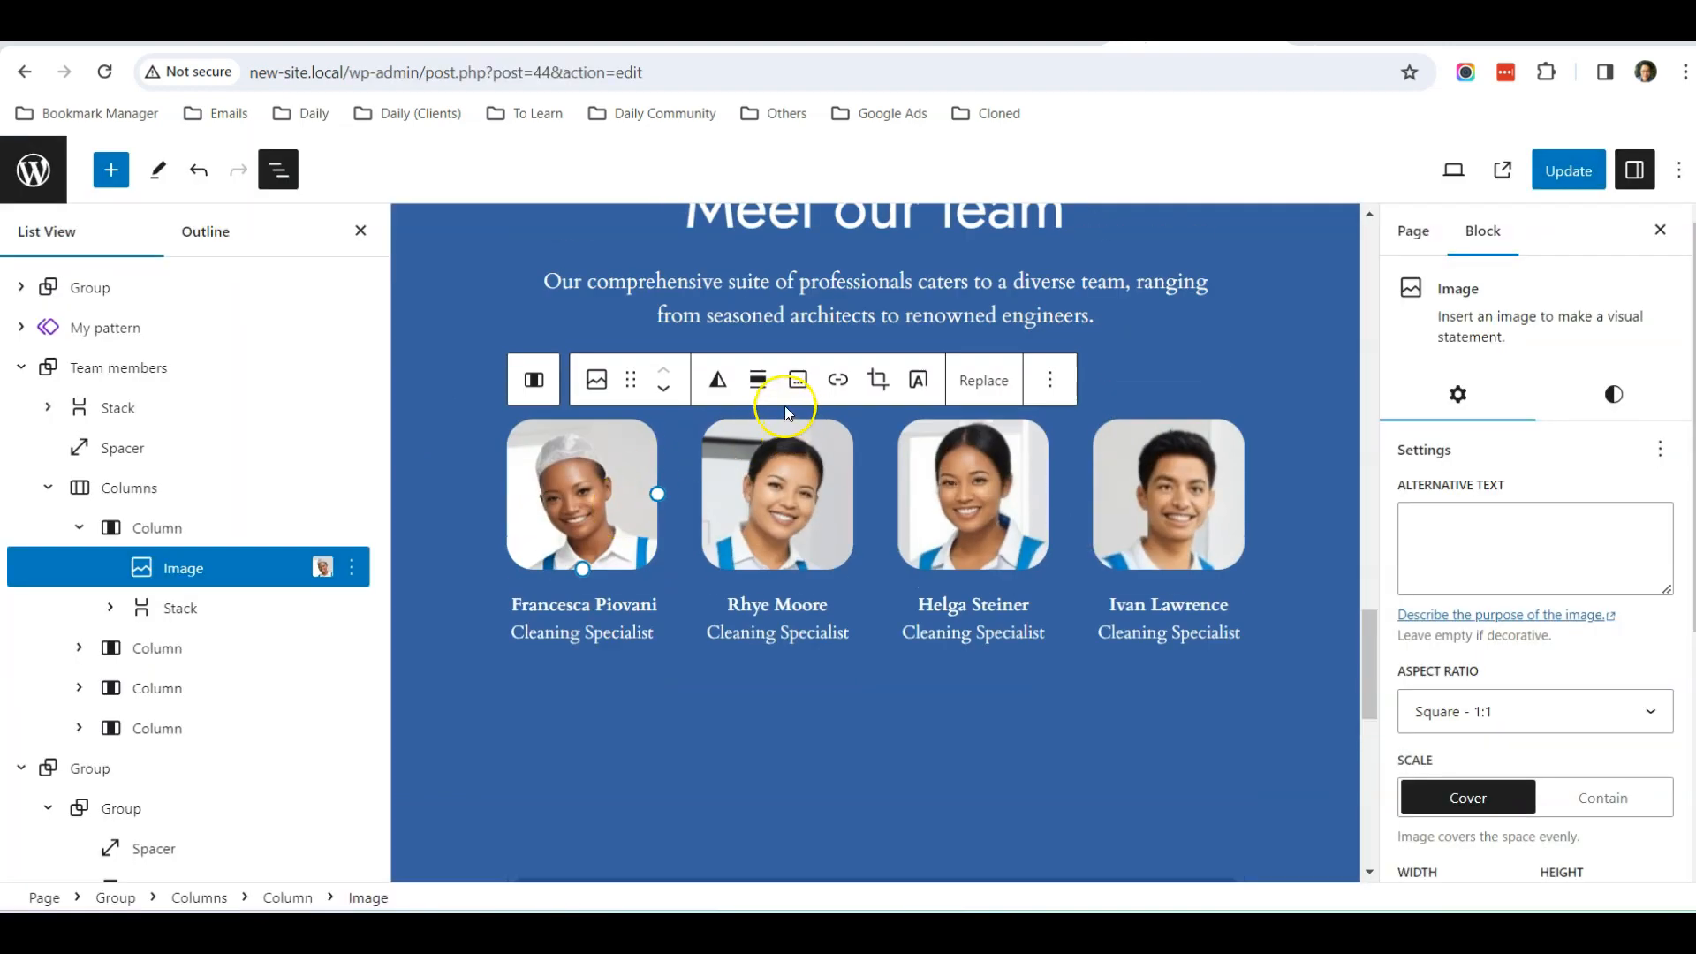
Align the four team member photos to the center of their columns and update the page
left_click(758, 381)
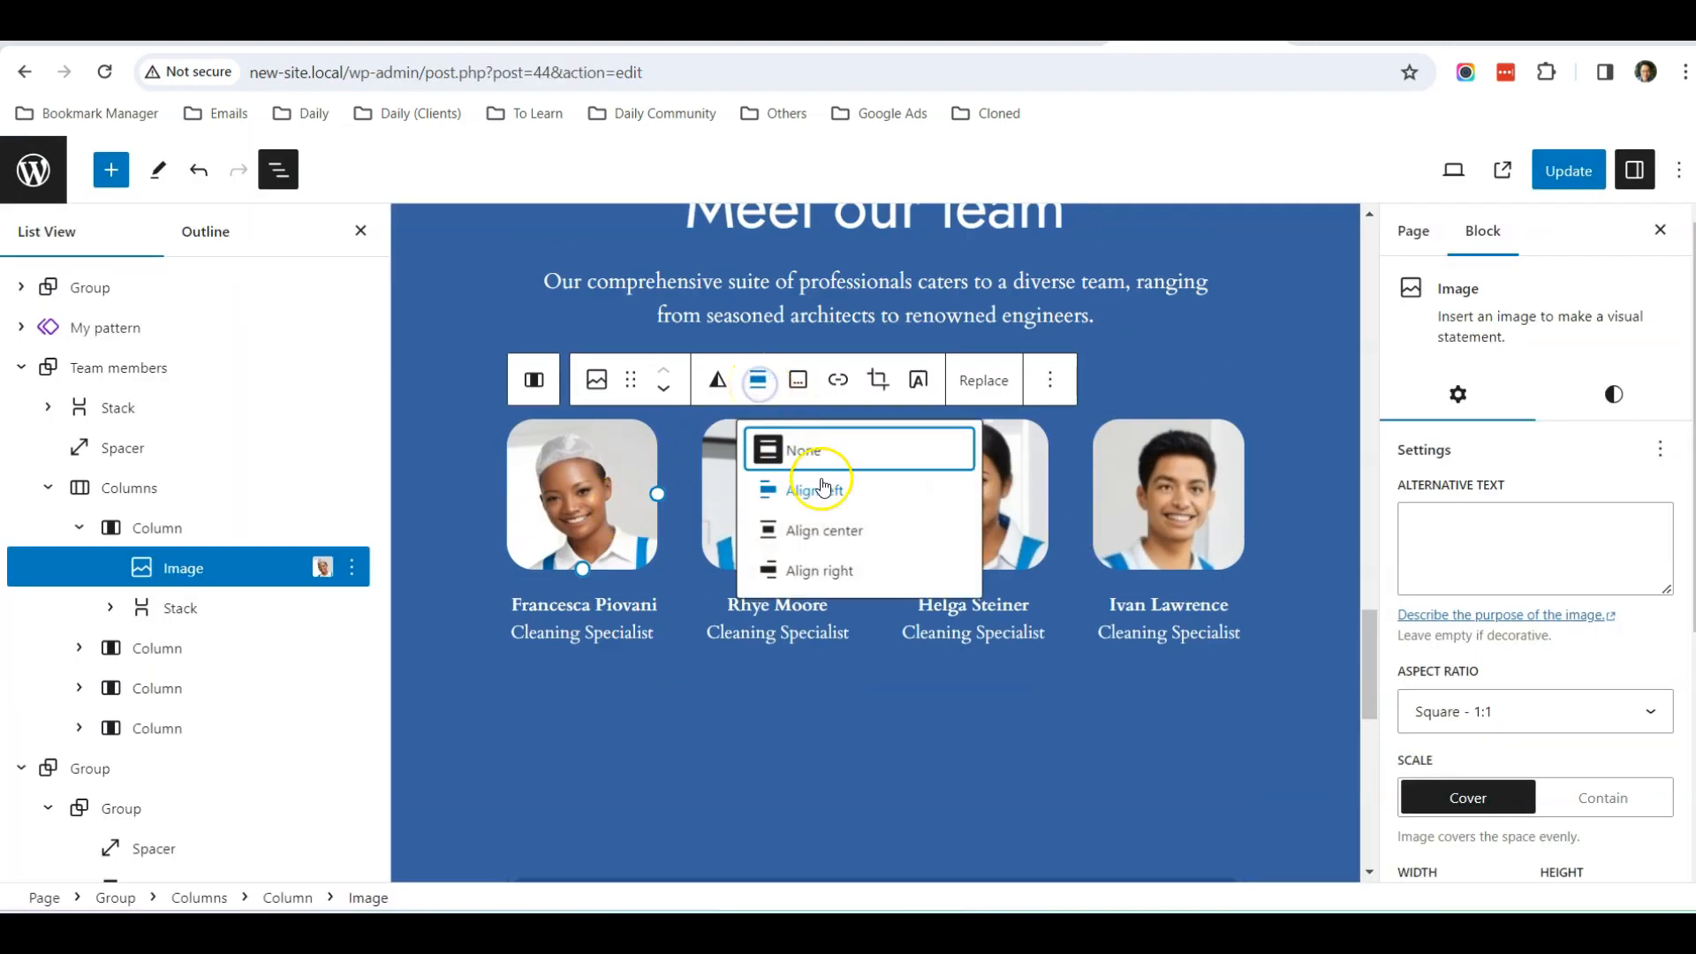
left_click(824, 530)
left_click(765, 514)
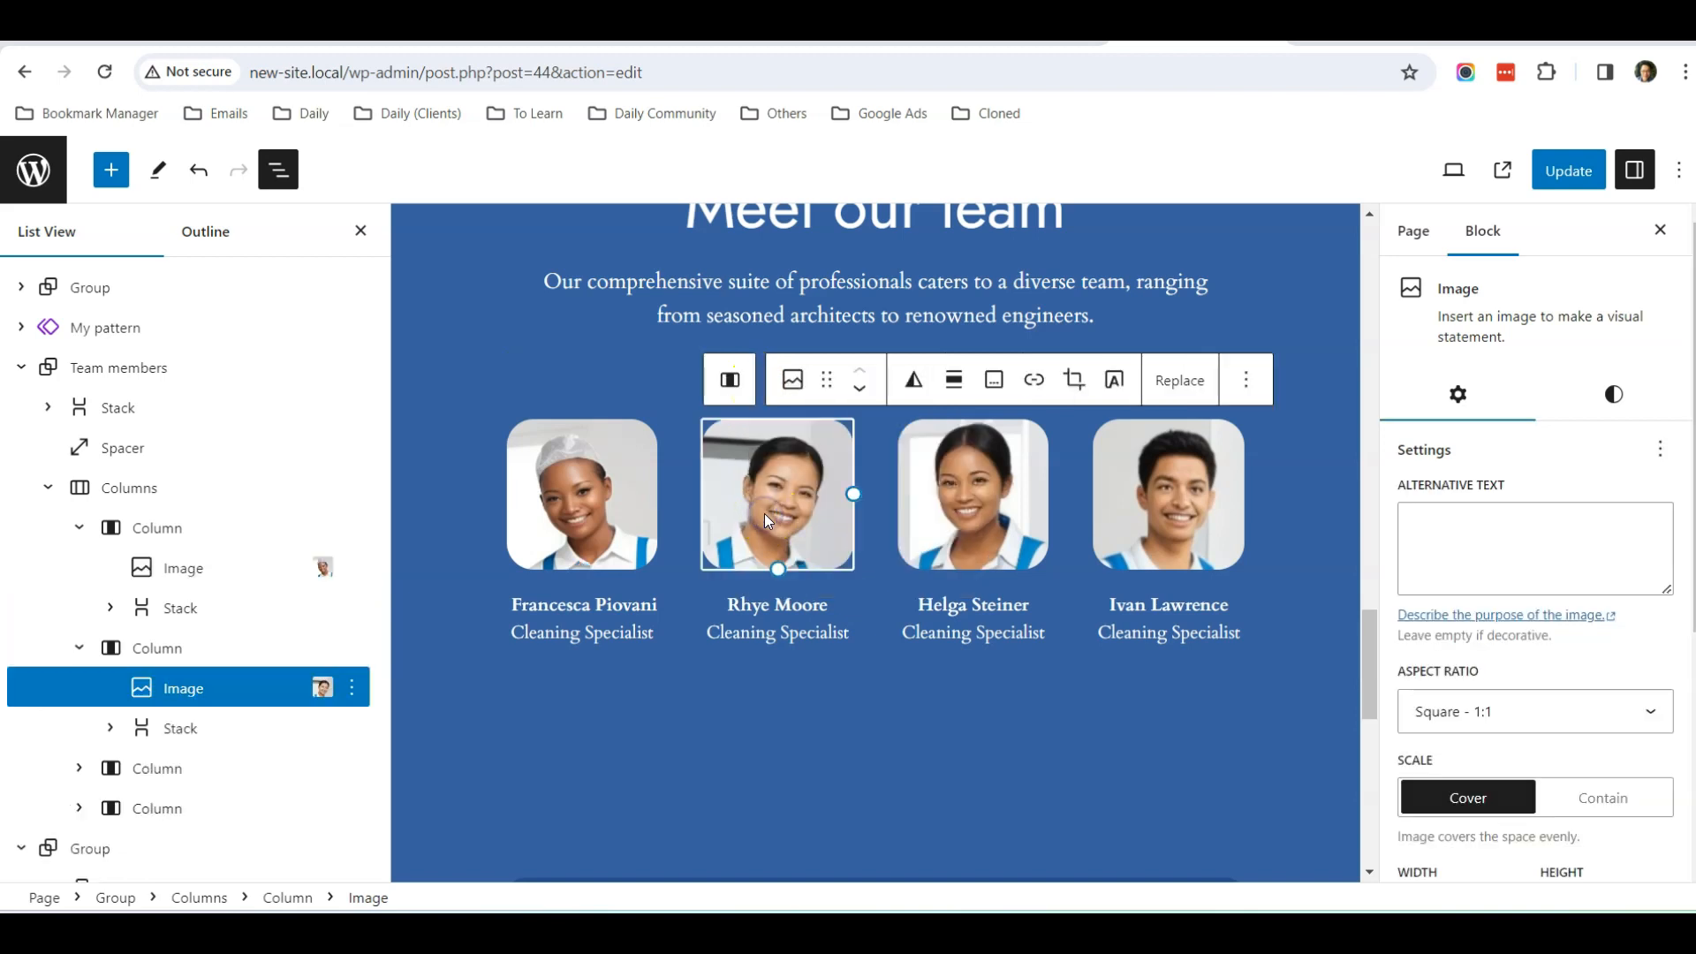
left_click(953, 380)
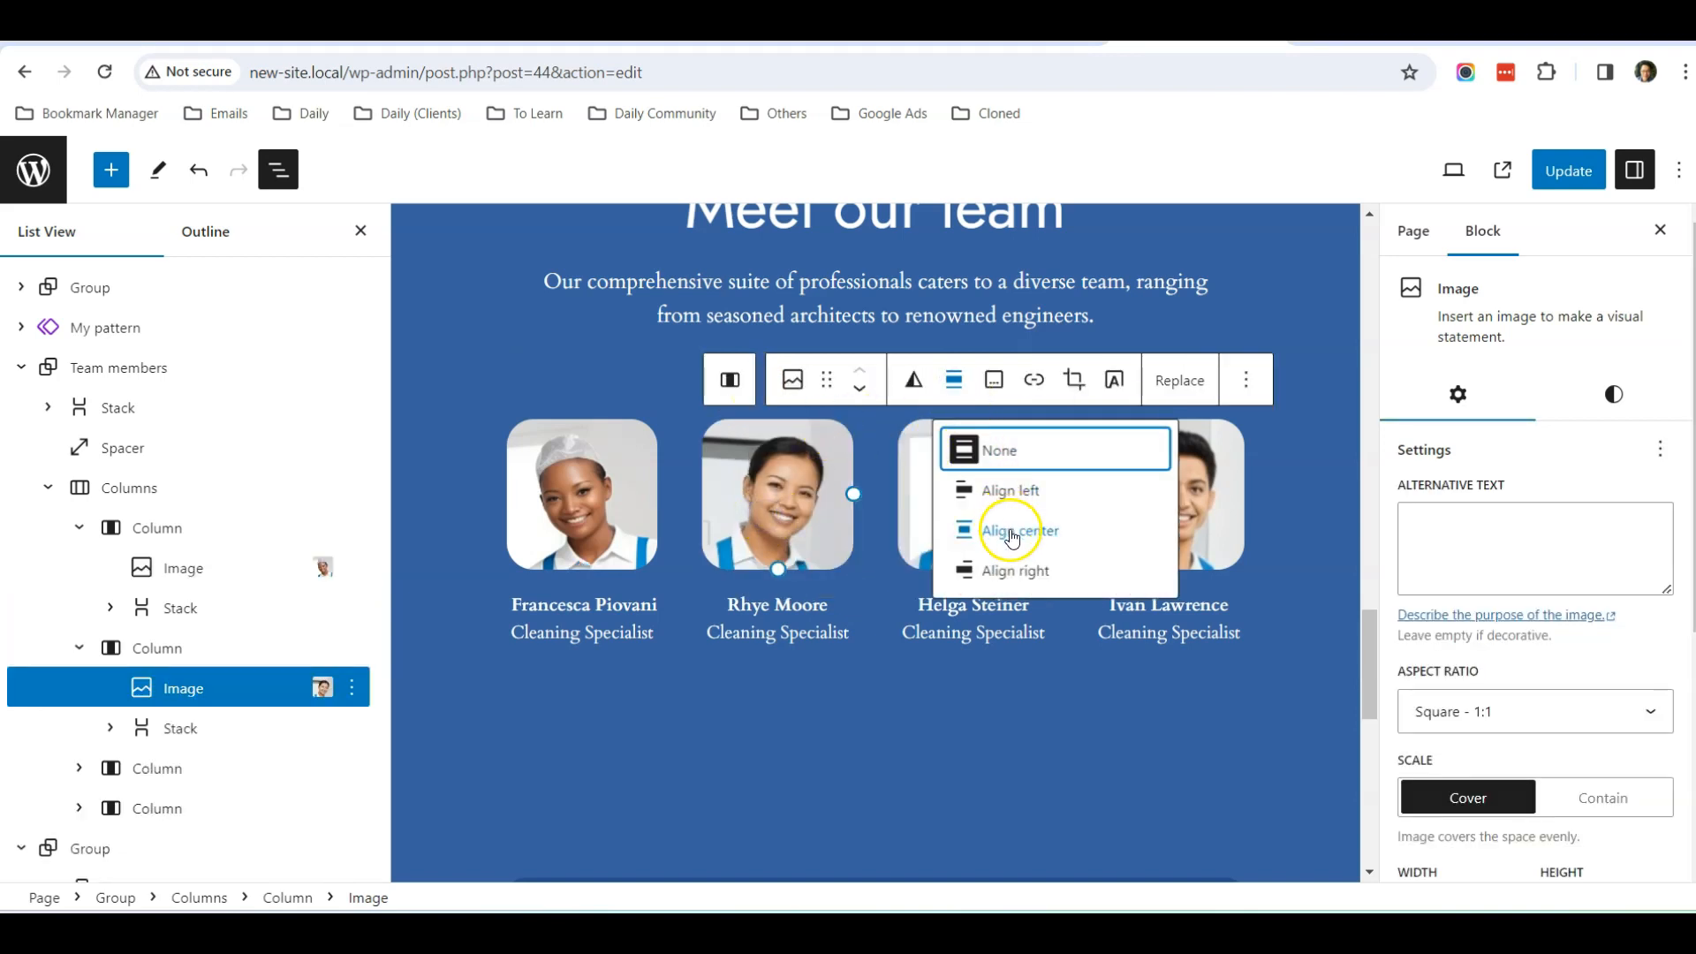
left_click(1011, 530)
left_click(975, 502)
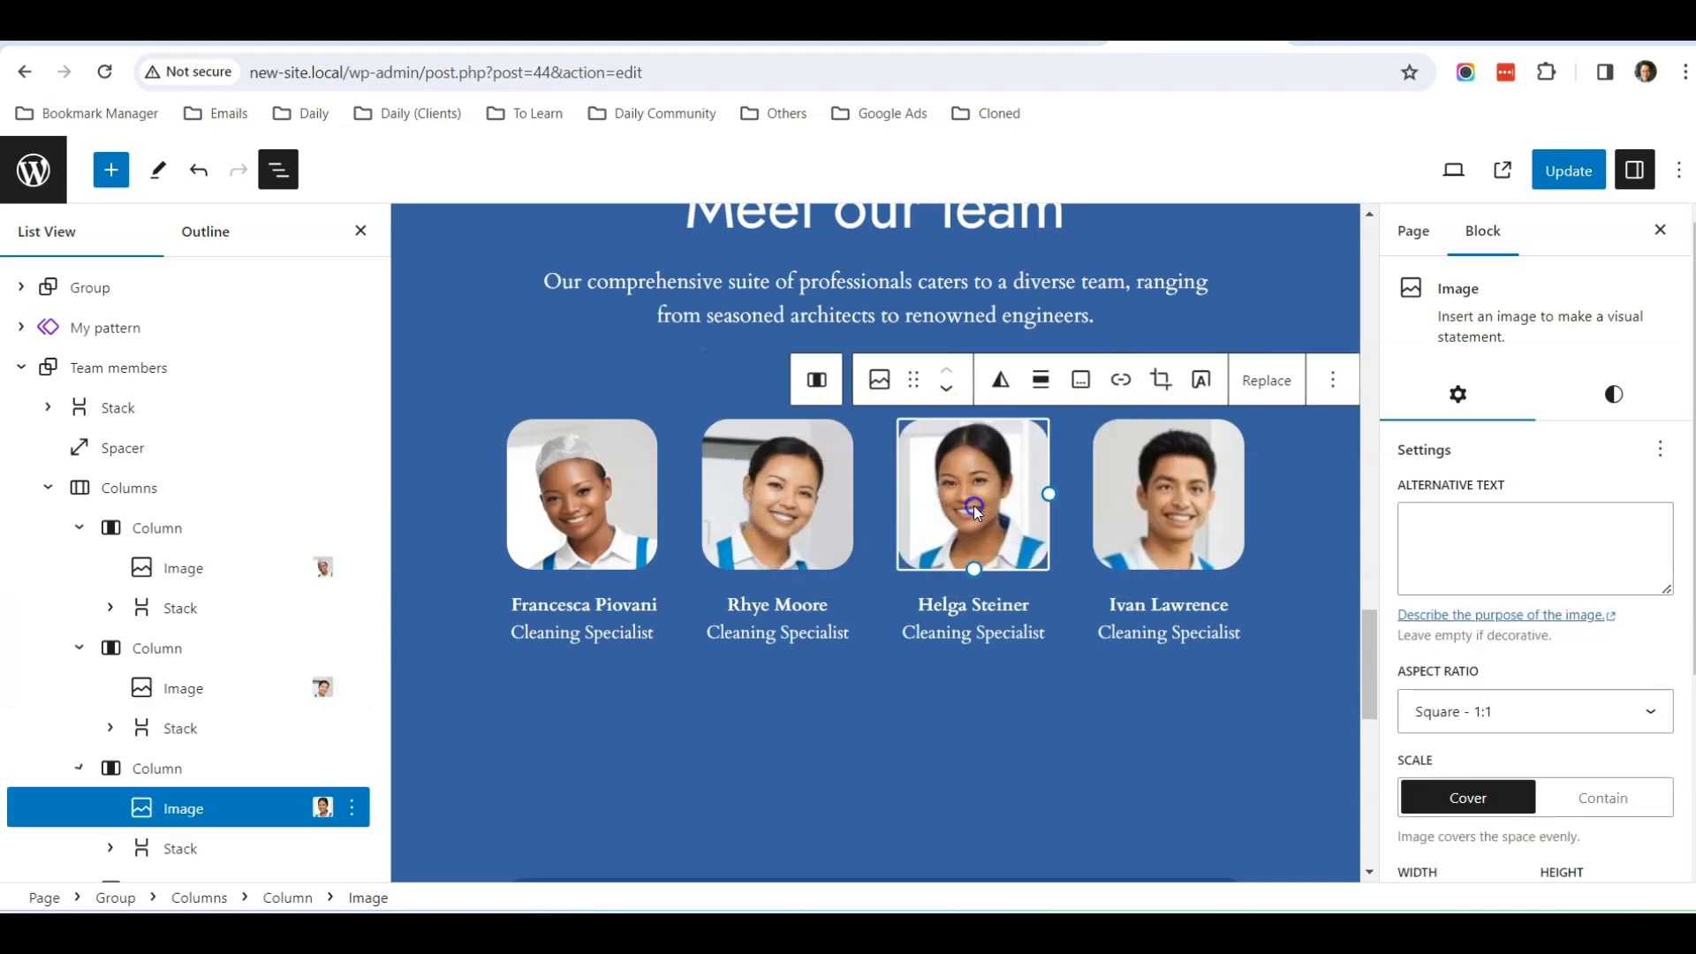
left_click(1043, 387)
left_click(1083, 528)
left_click(1169, 484)
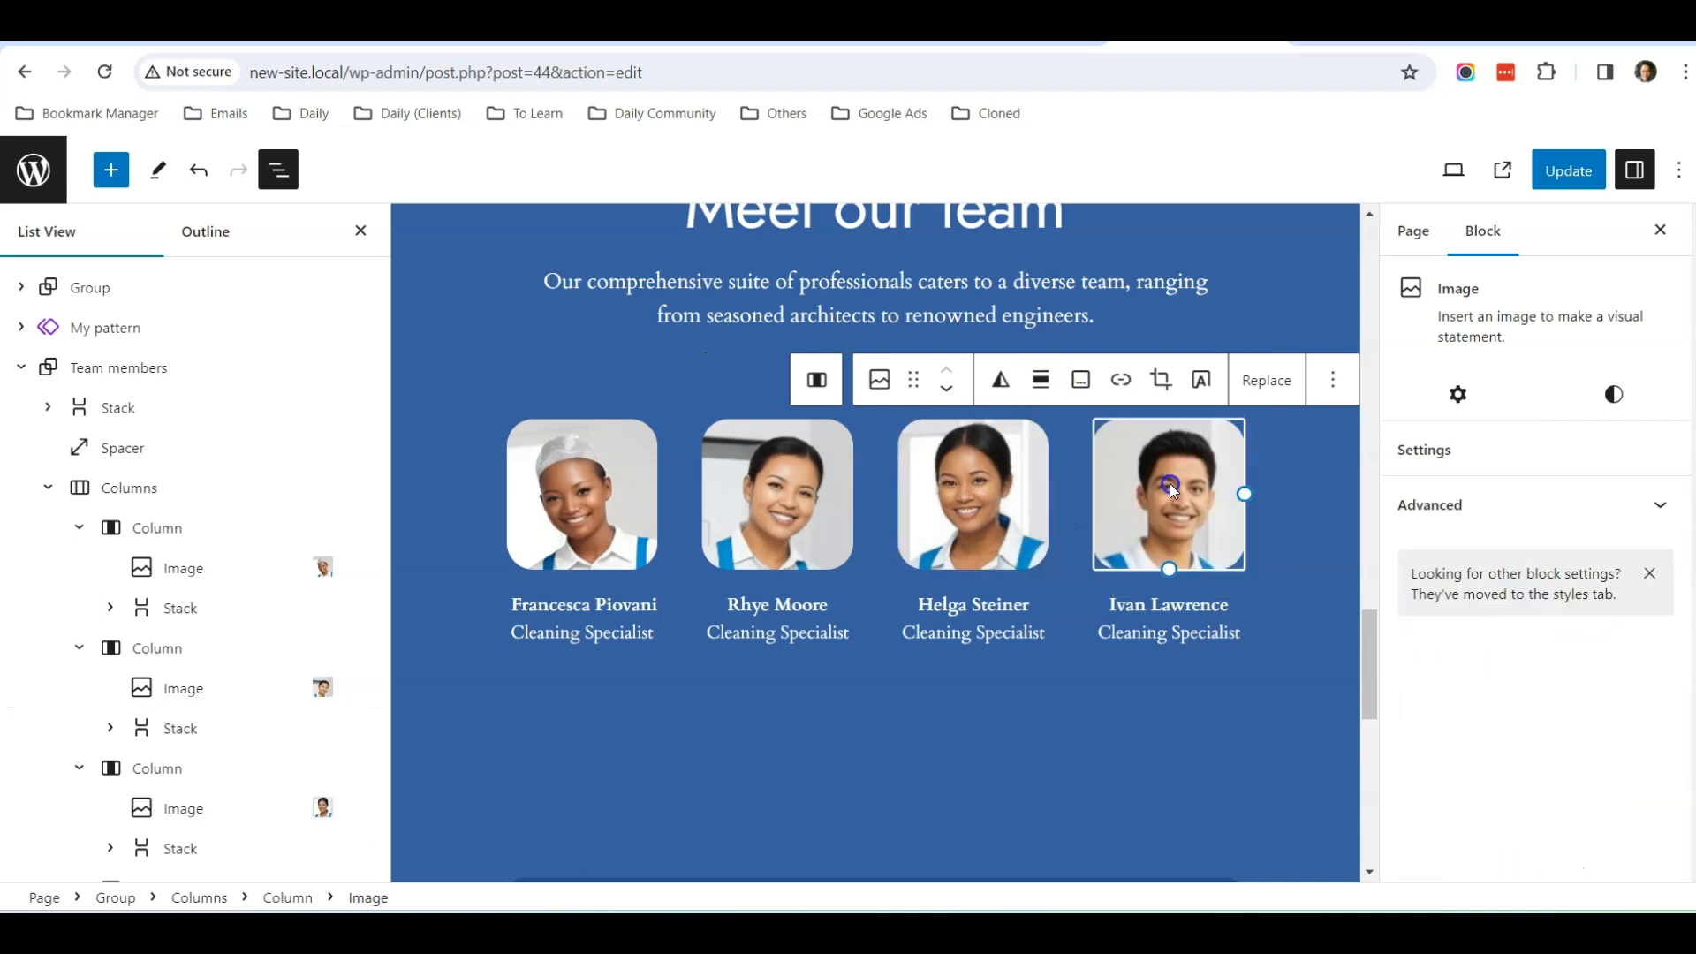
left_click(1040, 380)
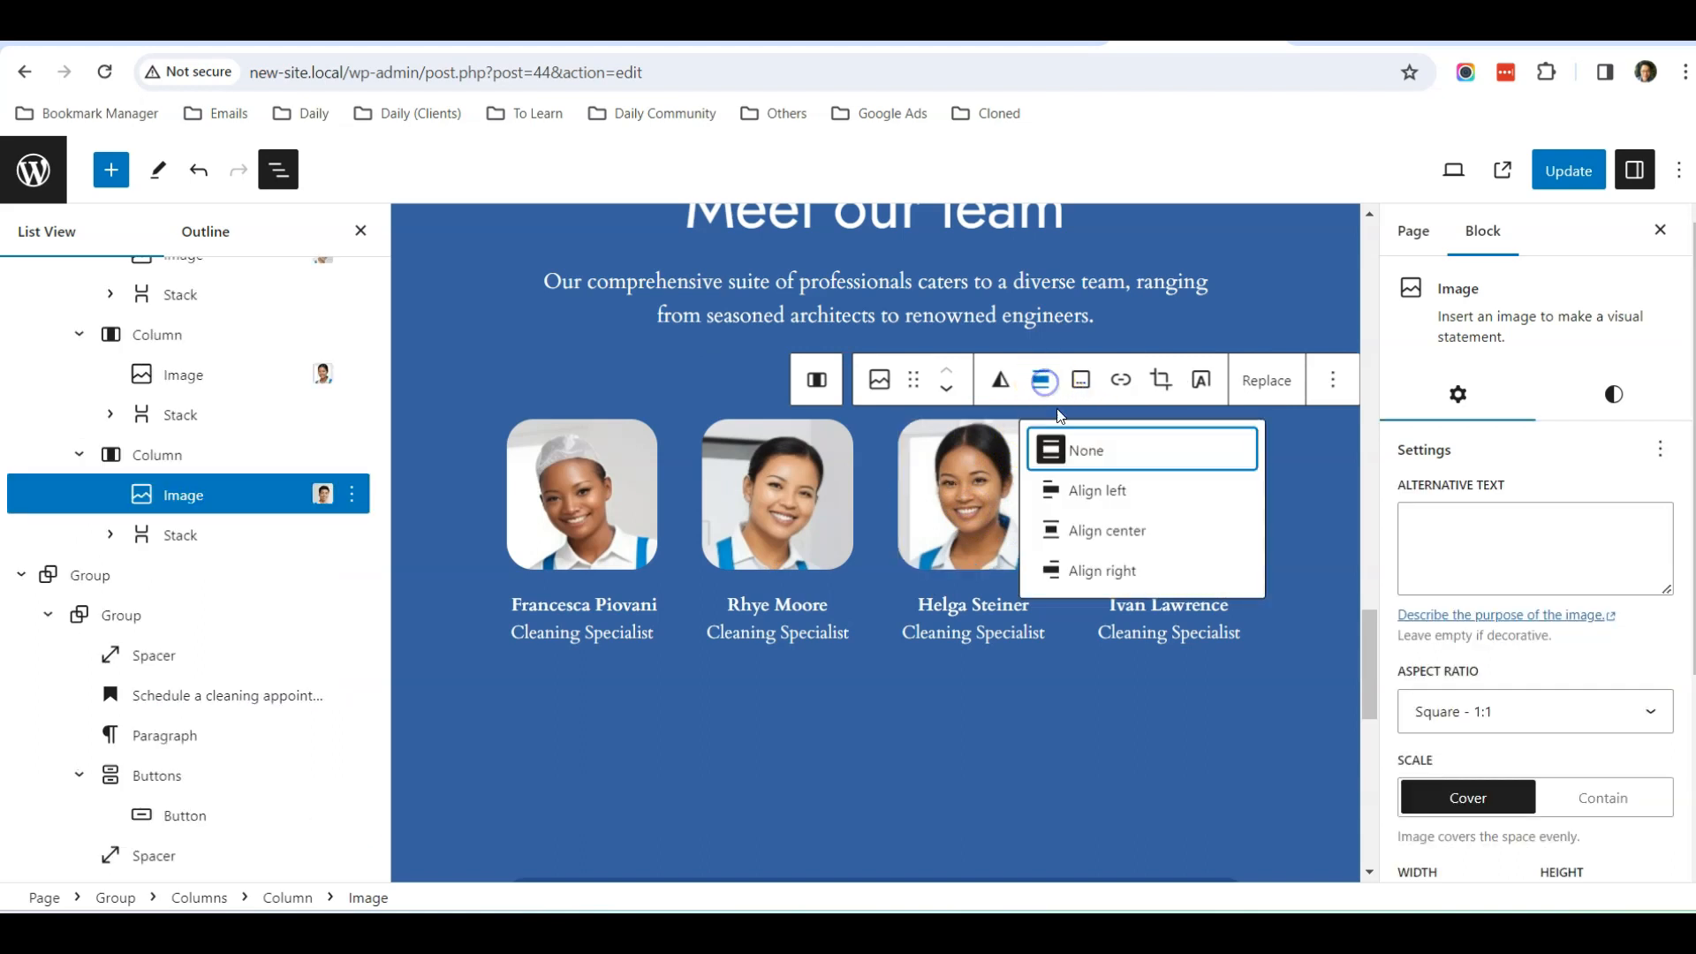
left_click(1118, 522)
left_click(1576, 175)
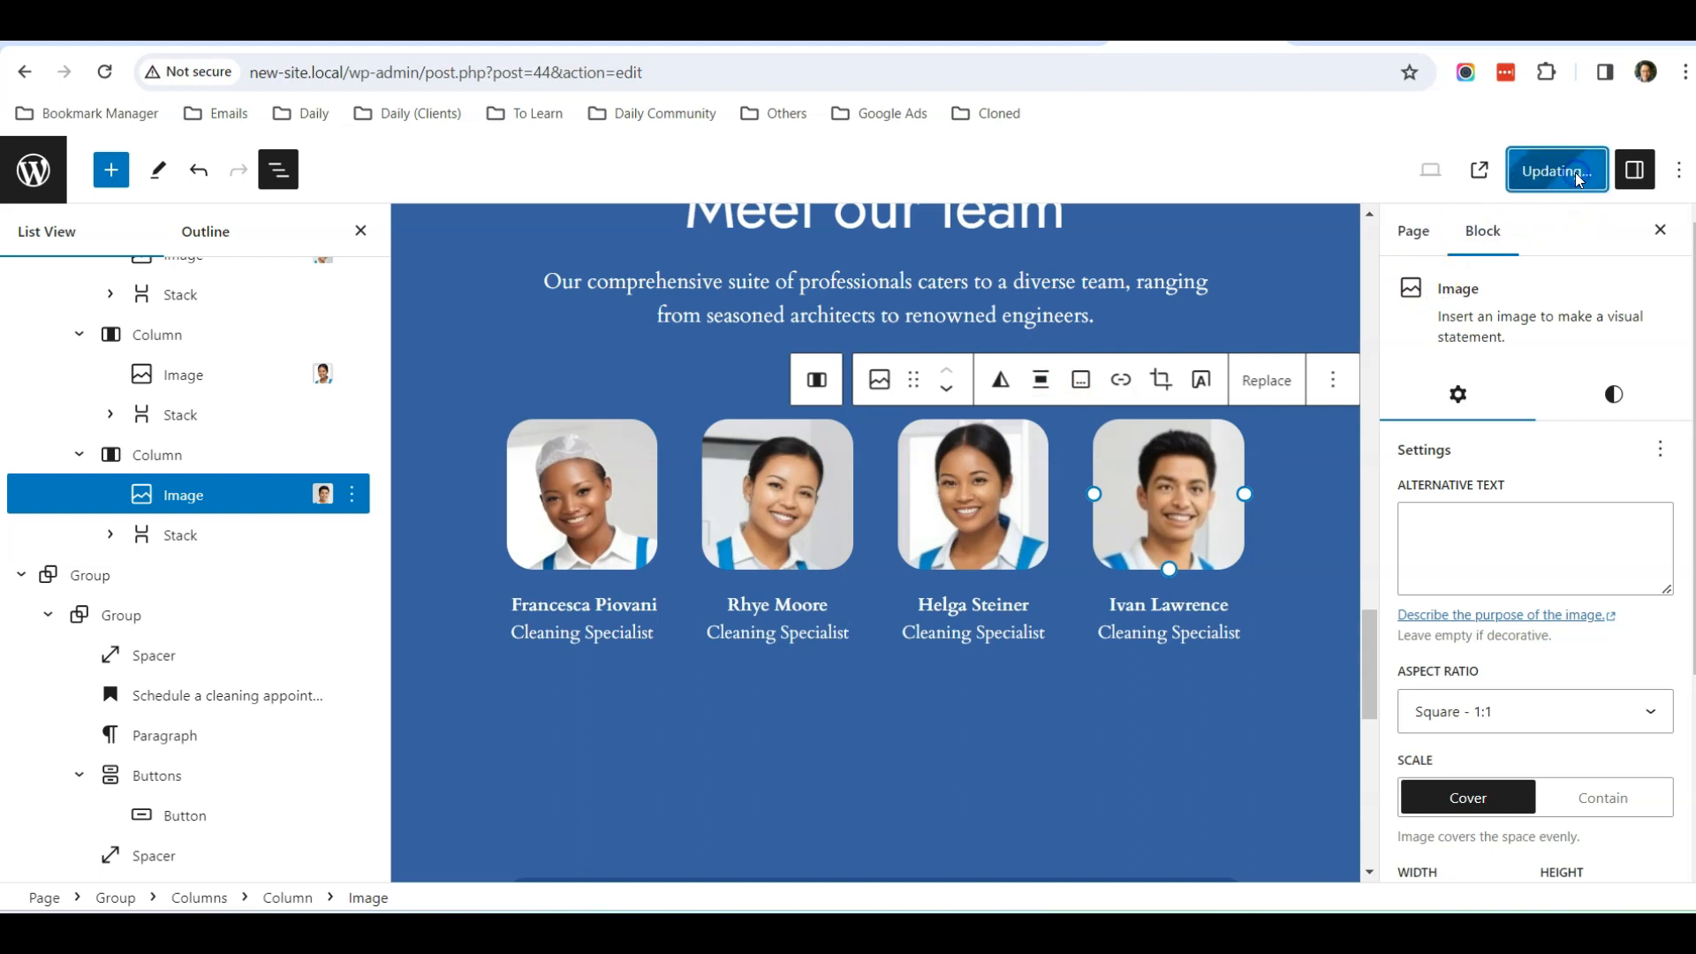
View the published About Us page again and check the team photo alignment and the call to action section
left_click(1482, 171)
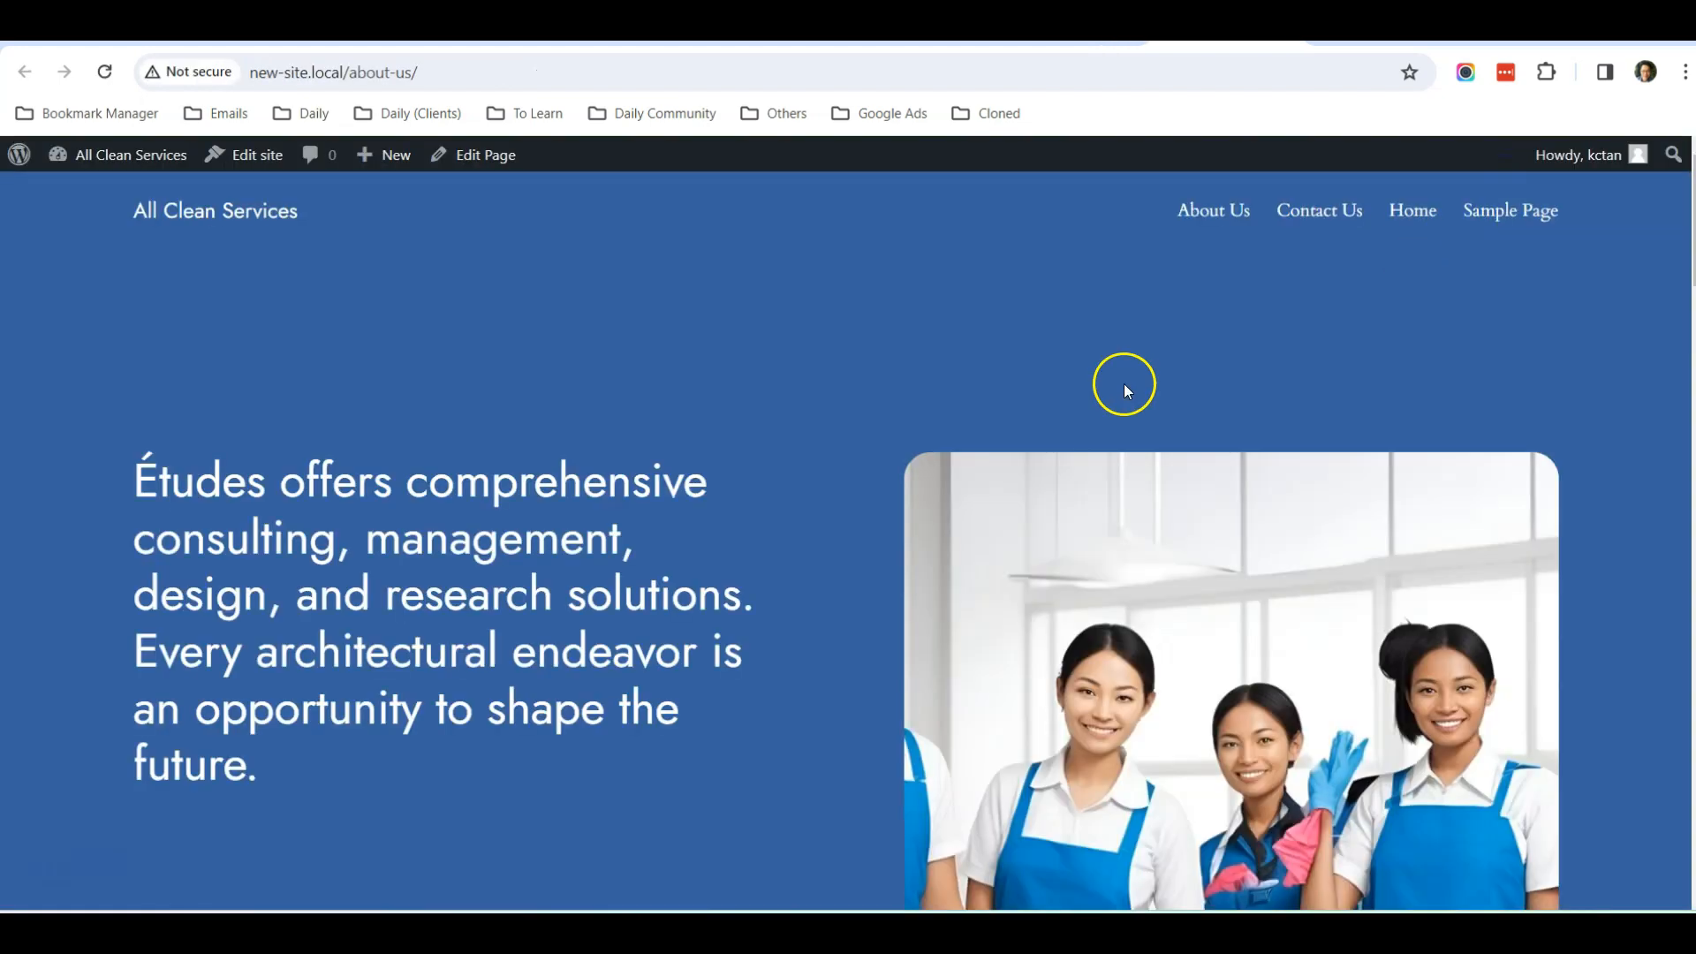
scroll(866, 455, "down", 20)
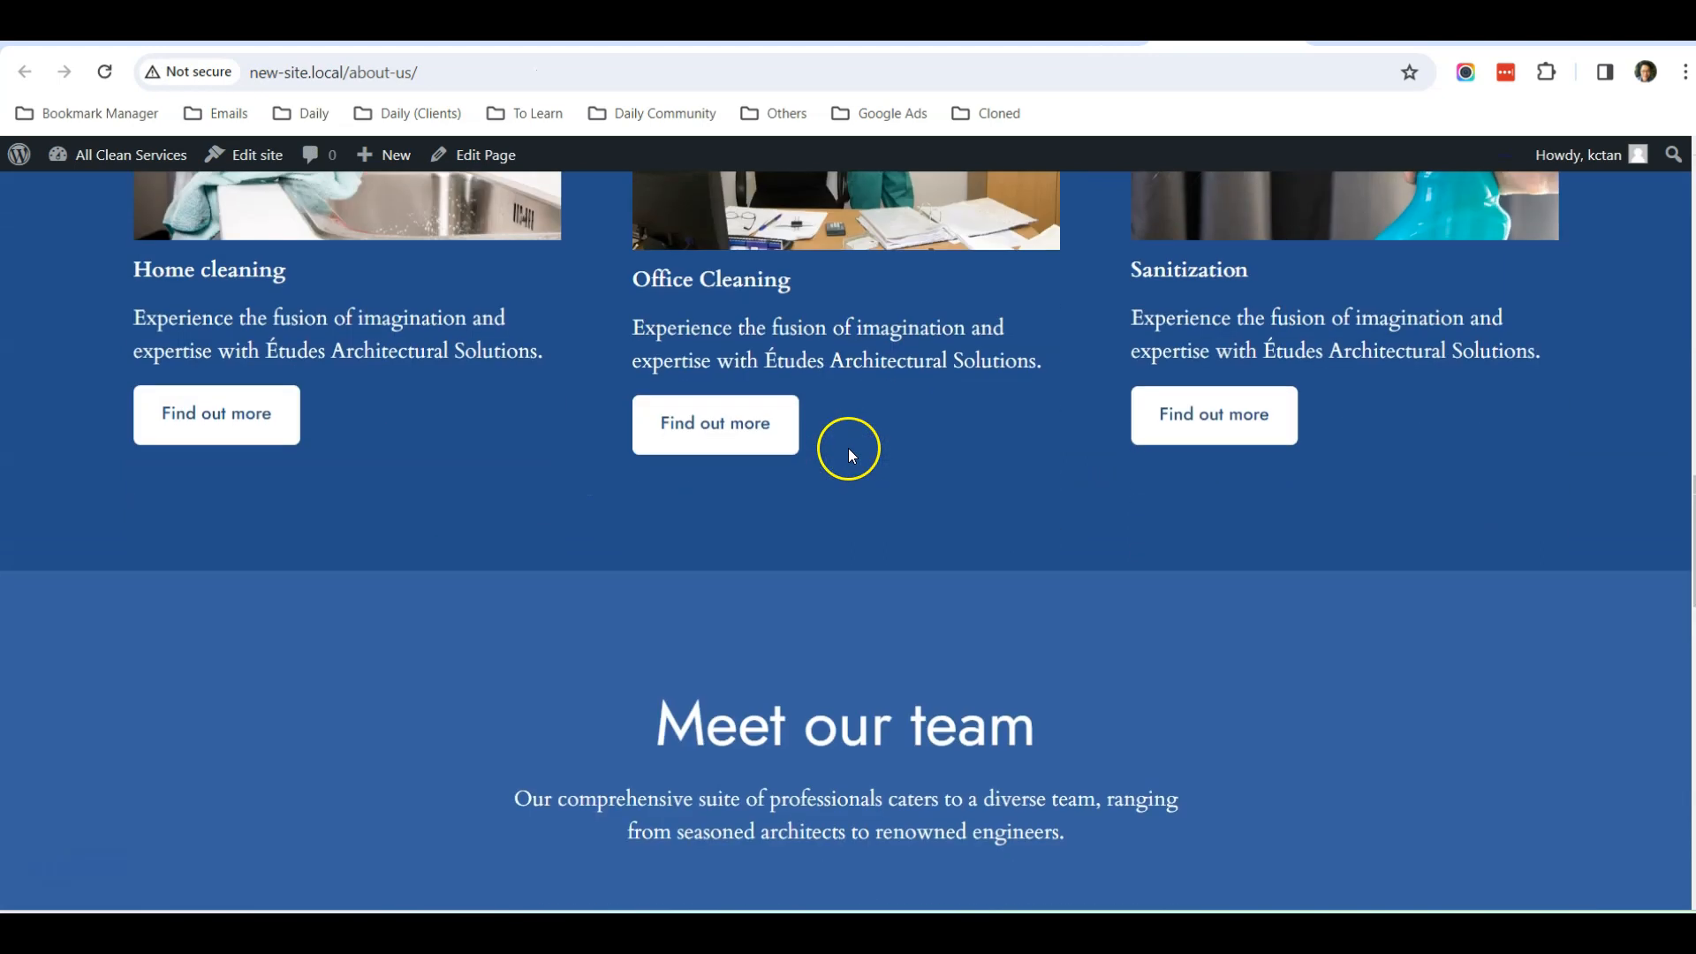
scroll(848, 448, "down", 6)
scroll(846, 447, "up", 3)
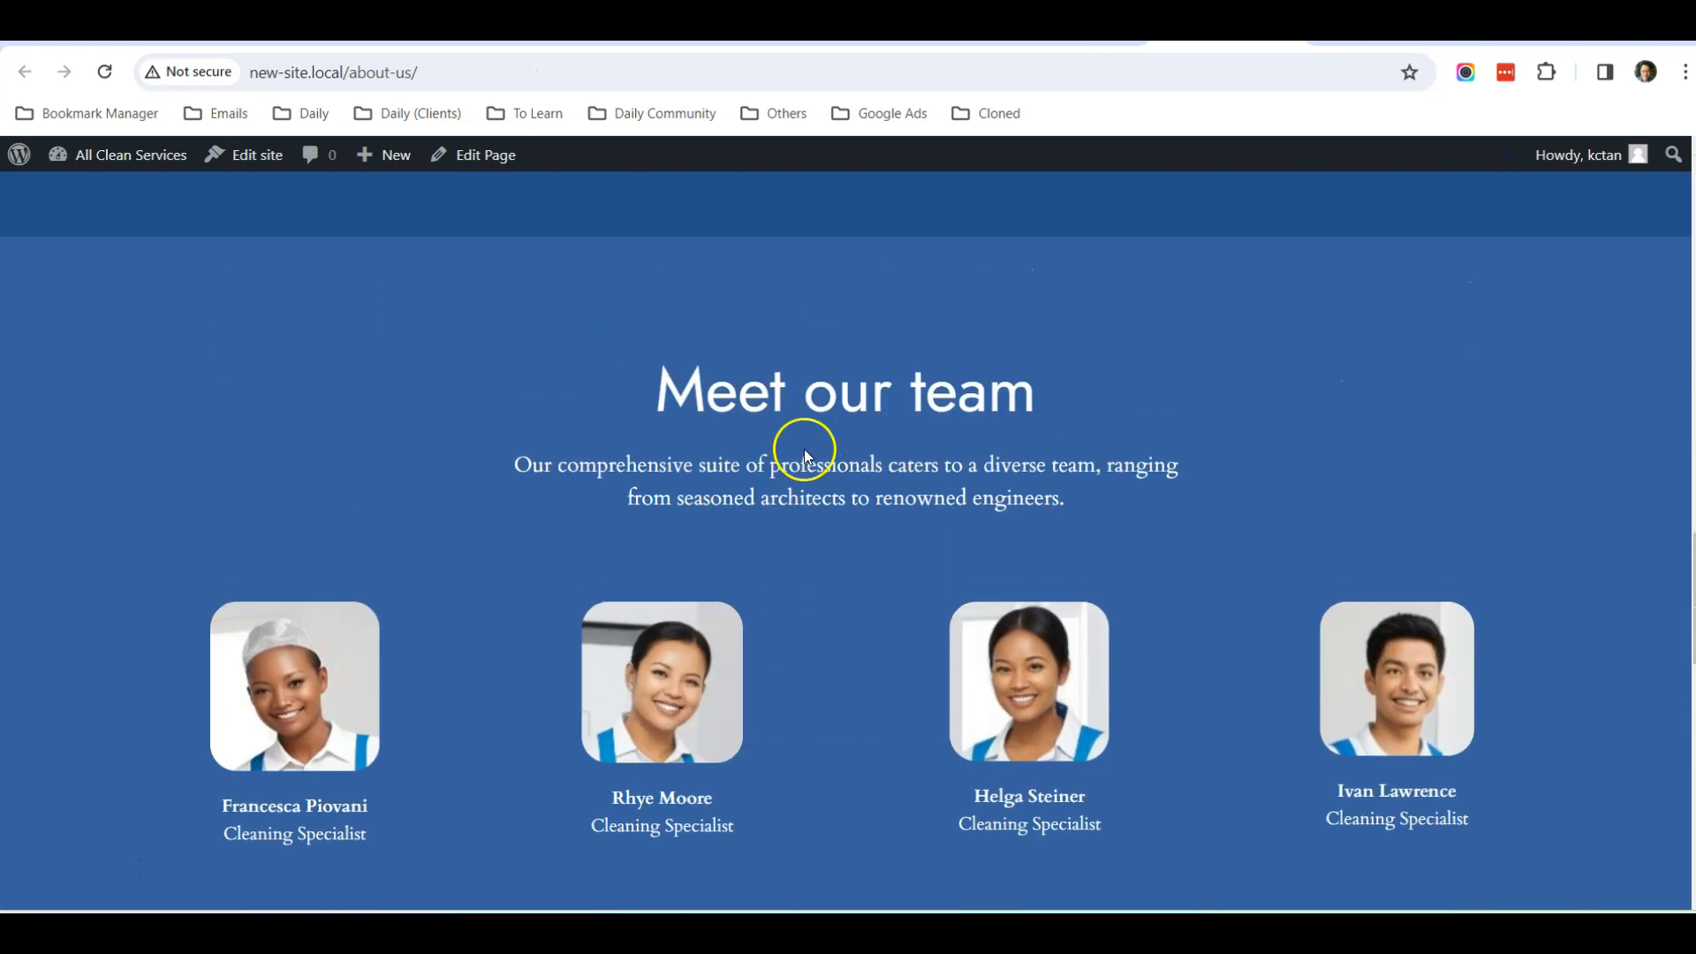
scroll(803, 455, "down", 4)
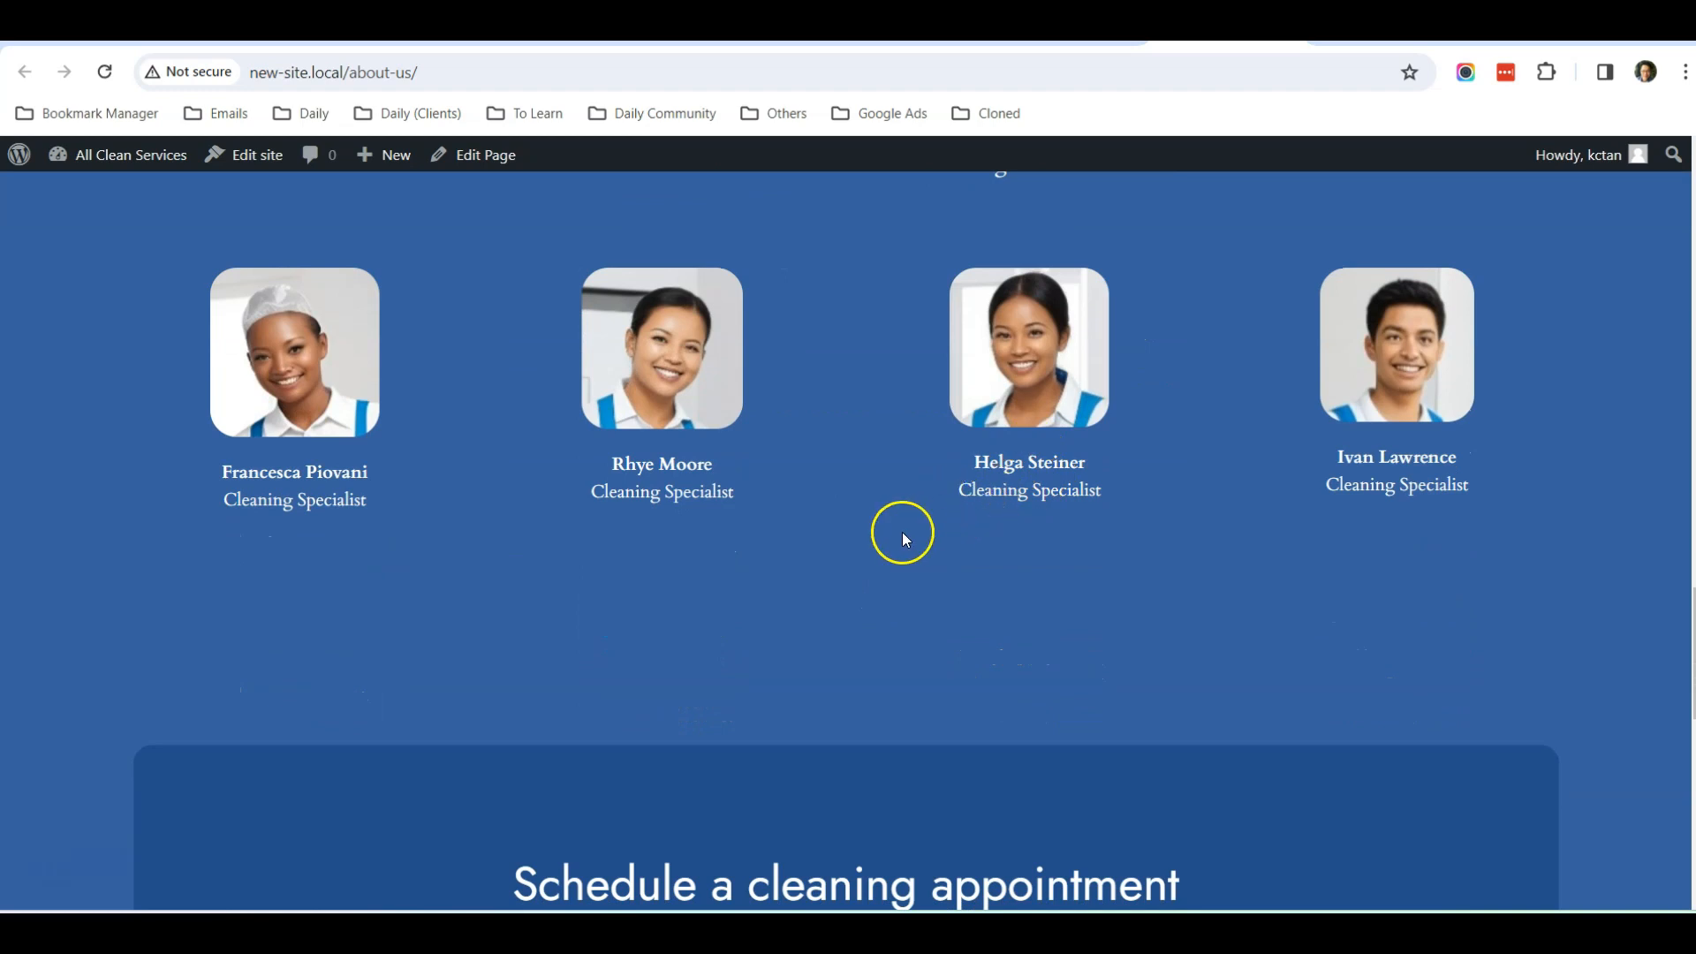
scroll(903, 532, "down", 4)
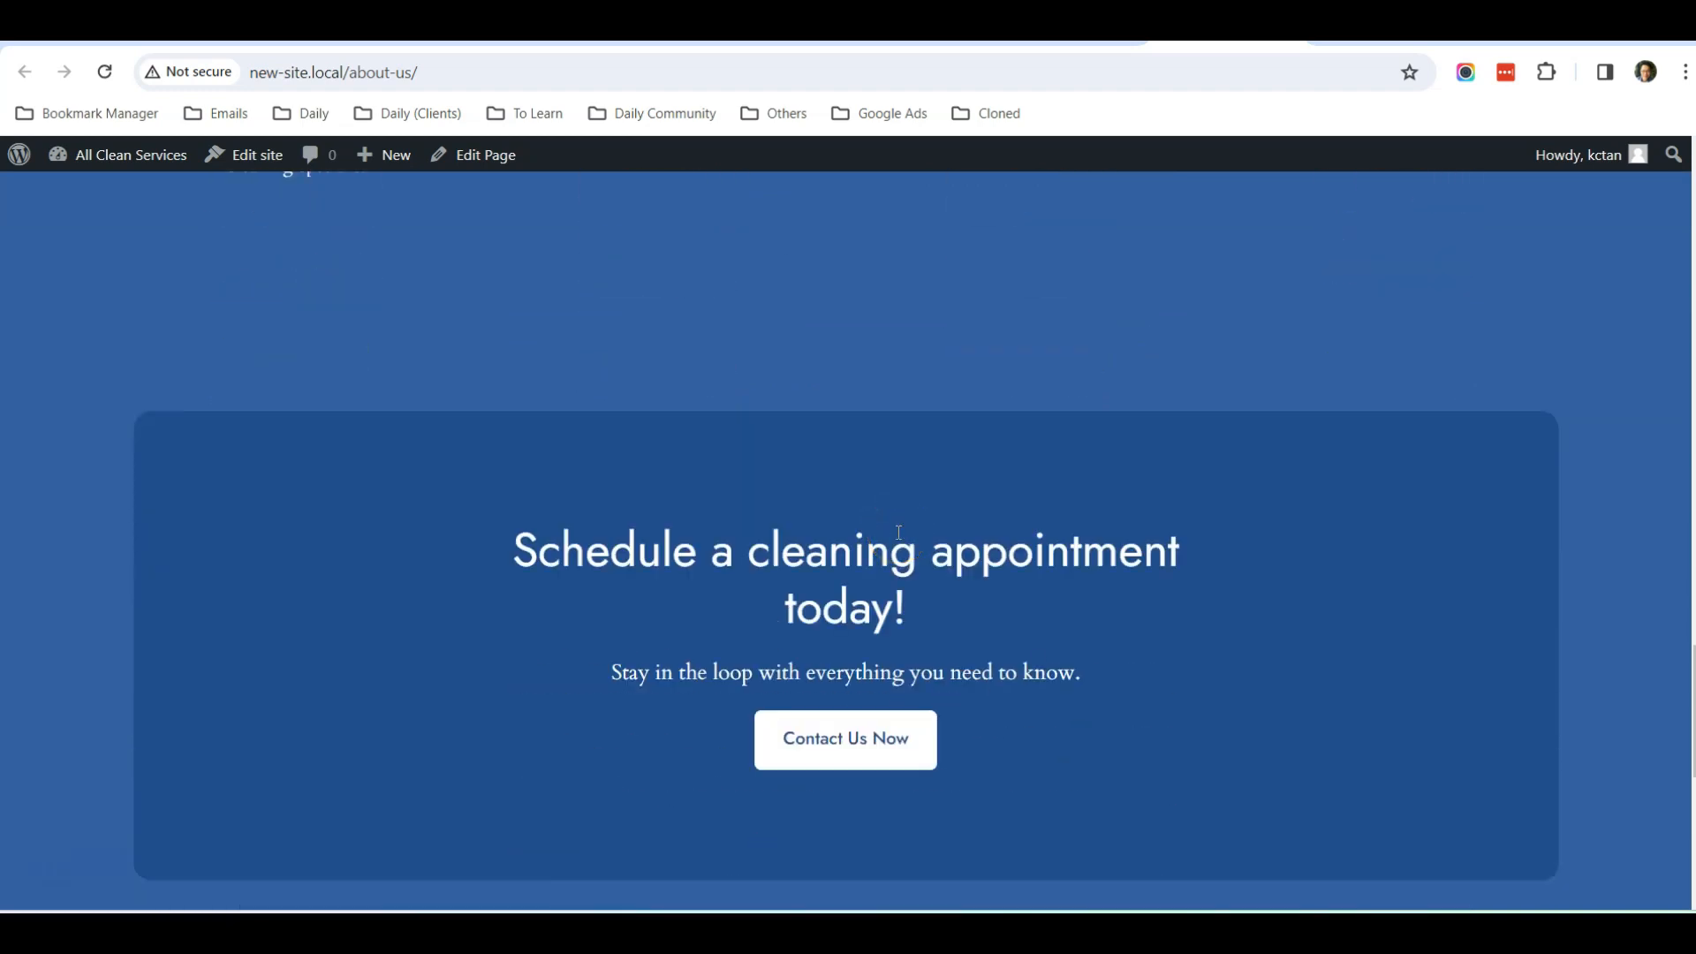
scroll(898, 531, "up", 20)
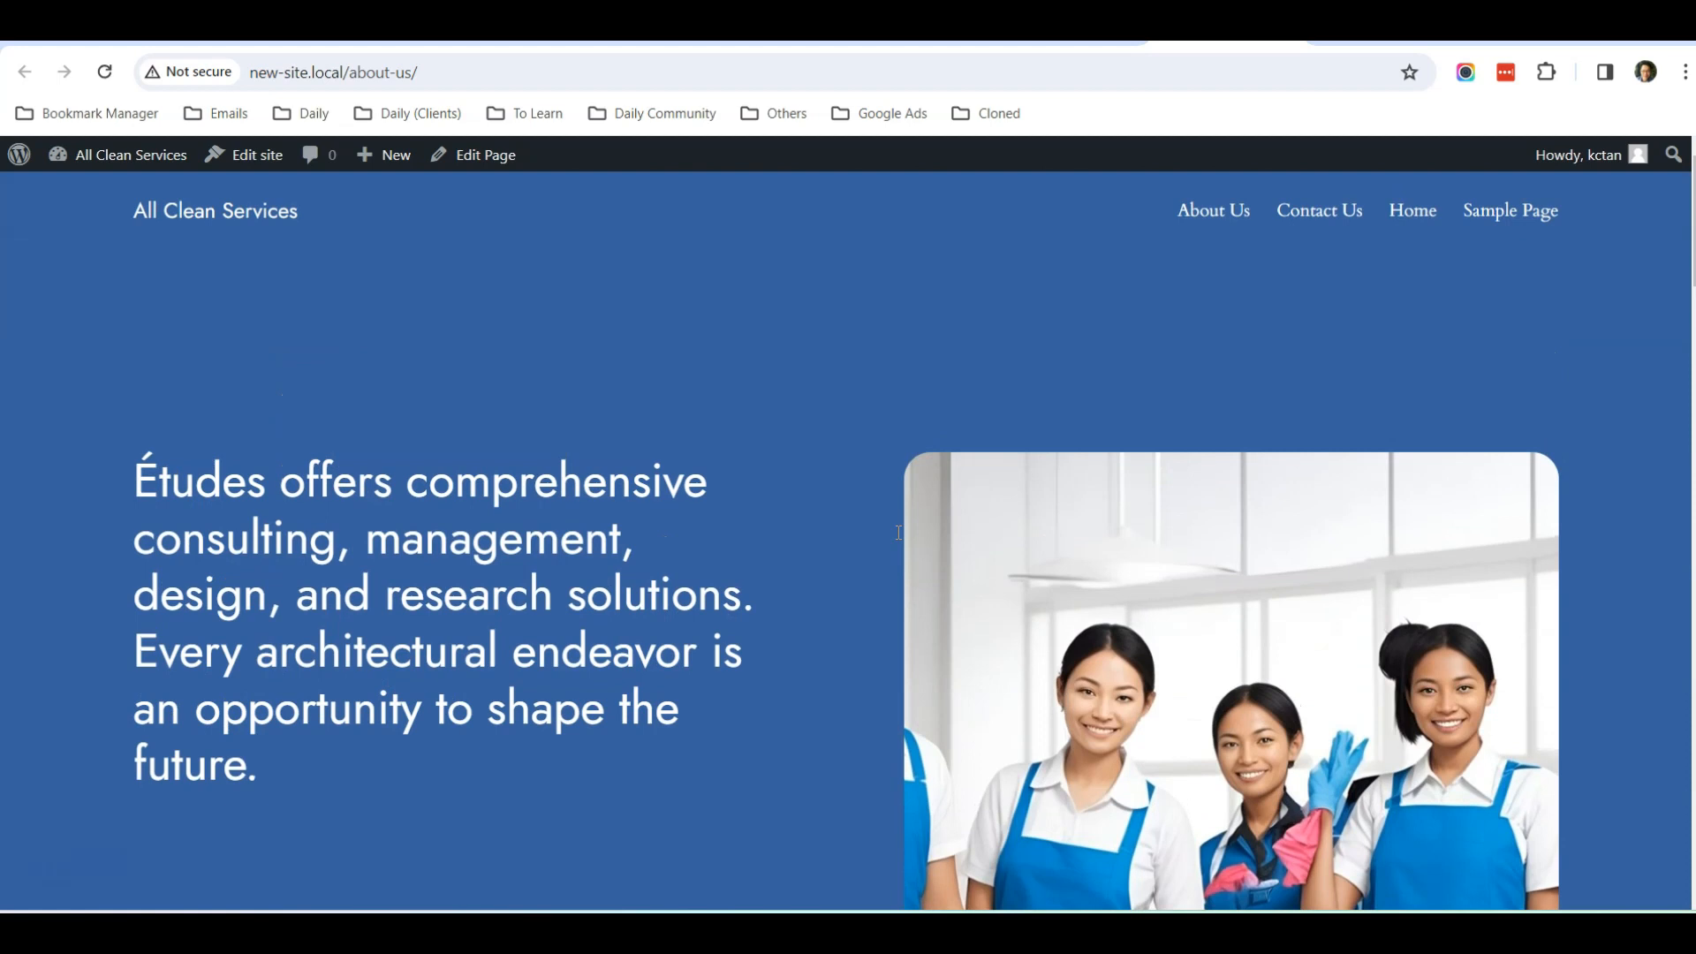